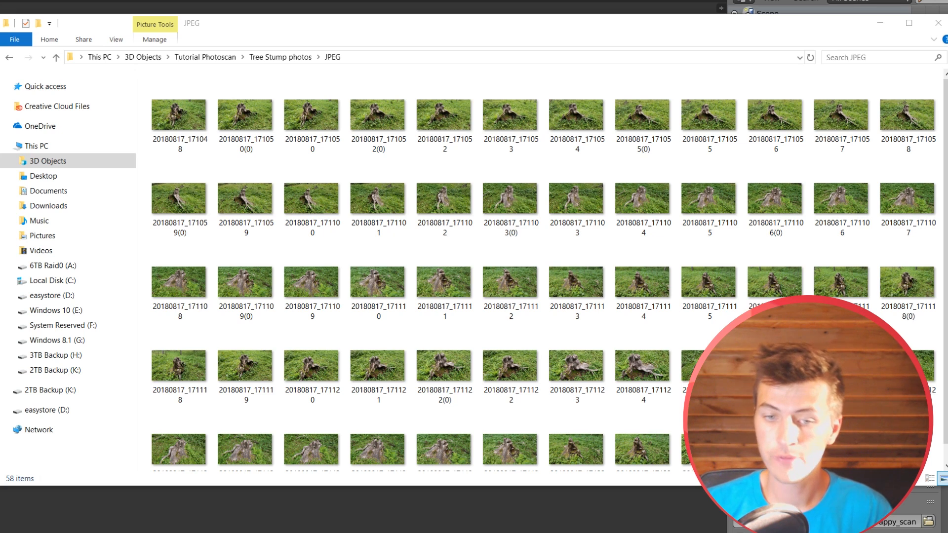
- View the Meshroom download page on the AliceVision website, leaving it closed at the end
key("alt+Tab")
left_click_drag(271, 0, 418, 18)
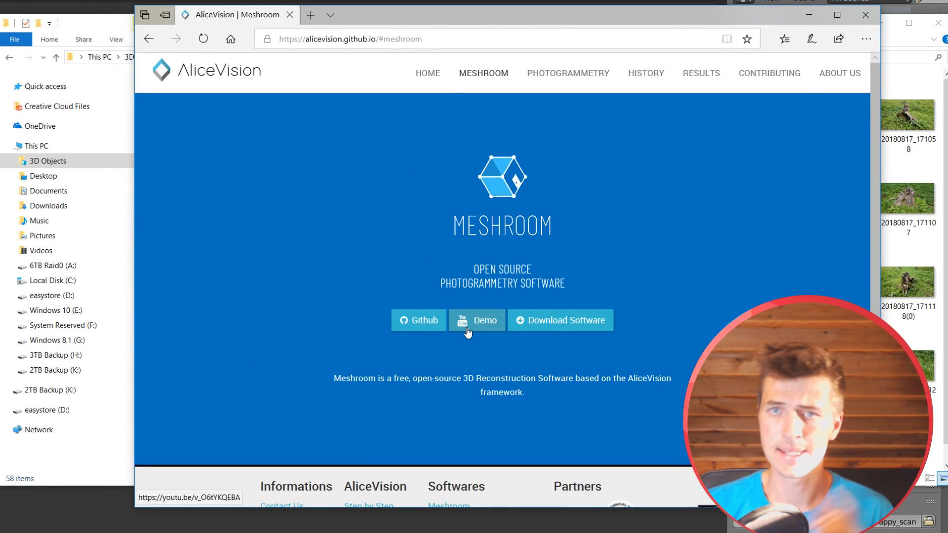
left_click(864, 15)
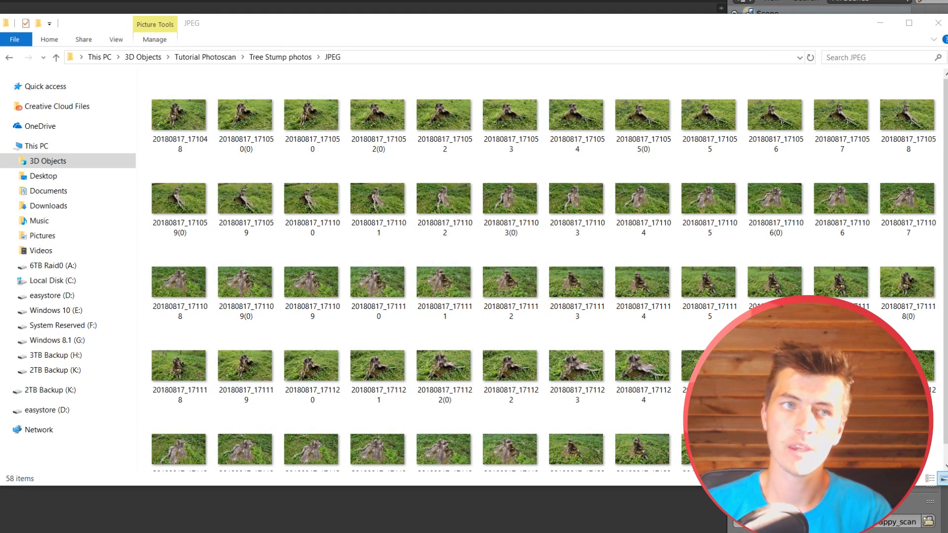
- Launch the Meshroom application from the Meshroom-2018.1.0 folder in Downloads
left_click_drag(0, 27, 525, 36)
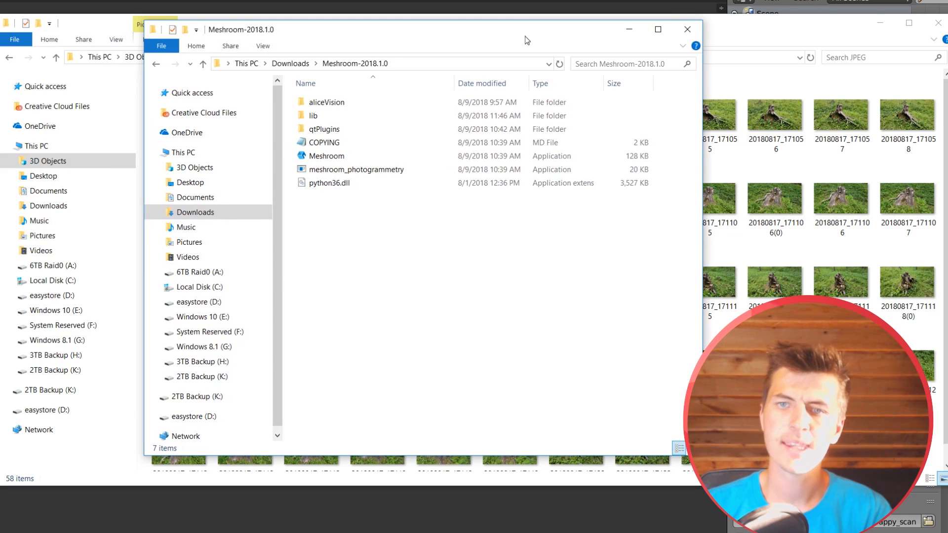
left_click(346, 155)
double_click(346, 155)
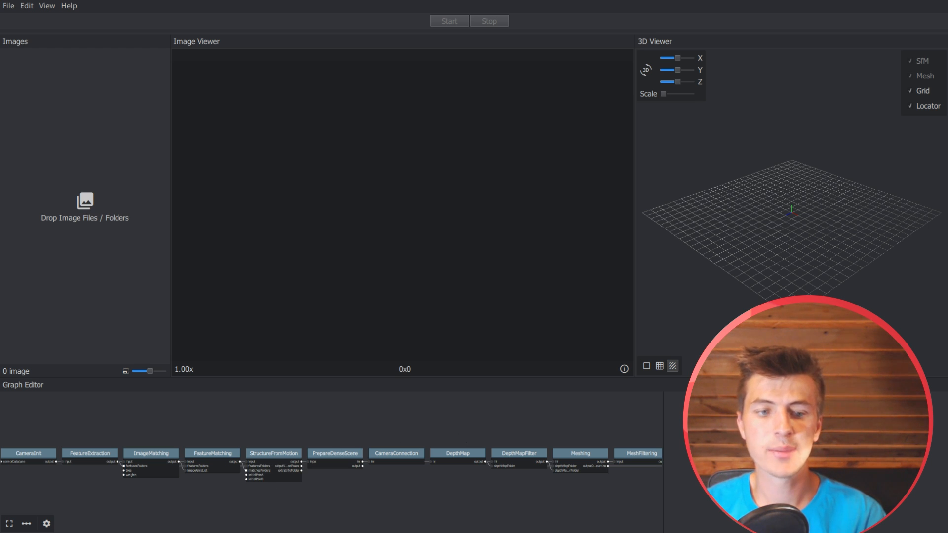
- Import all tree stump photos from the JPEG folder into the Meshroom project's image list
key("alt+Tab")
left_click_drag(339, 30, 0, 4)
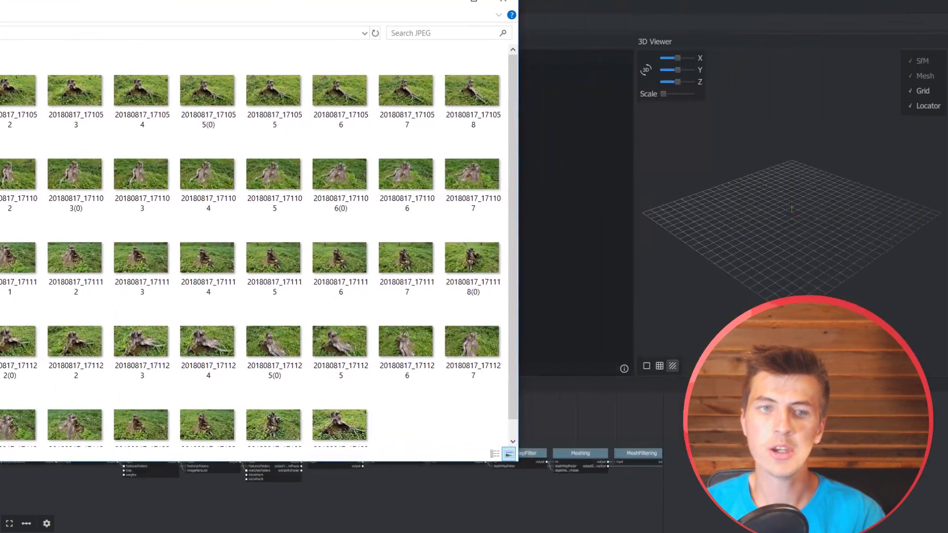
key("ctrl+a")
scroll(350, 421, "down", 1)
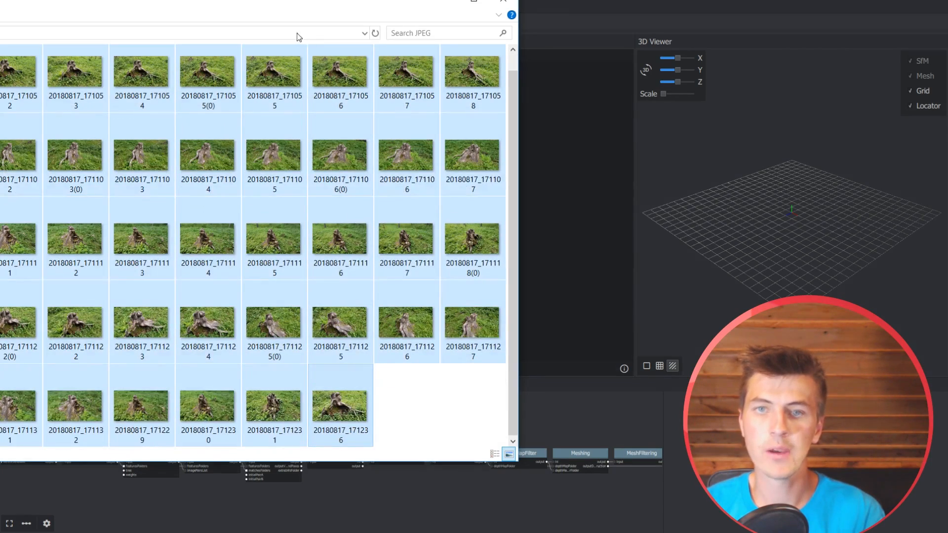
left_click_drag(259, 11, 651, 244)
left_click_drag(484, 297, 105, 153)
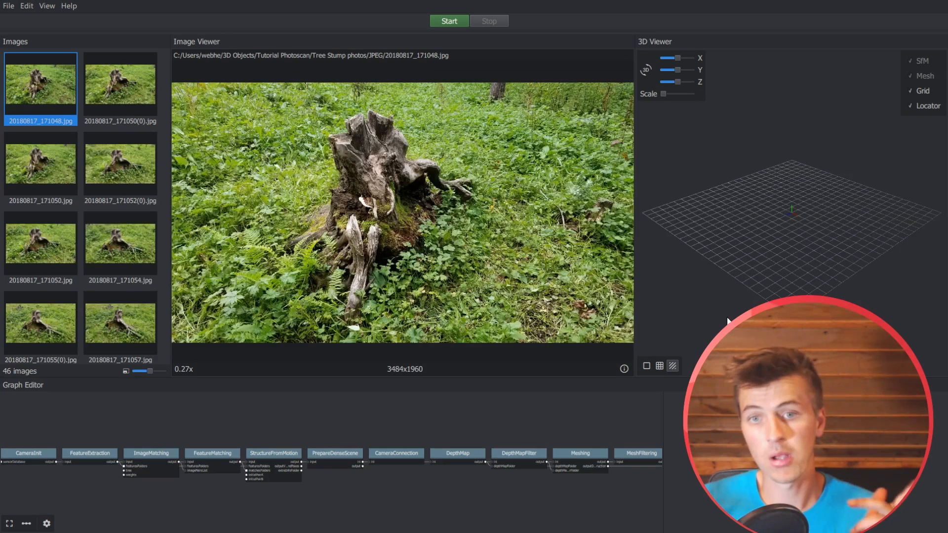
- Examine the first stump photos, from 20180817_171048.jpg to 20180817_171057.jpg, for sharpness
left_click(125, 81)
left_click(63, 148)
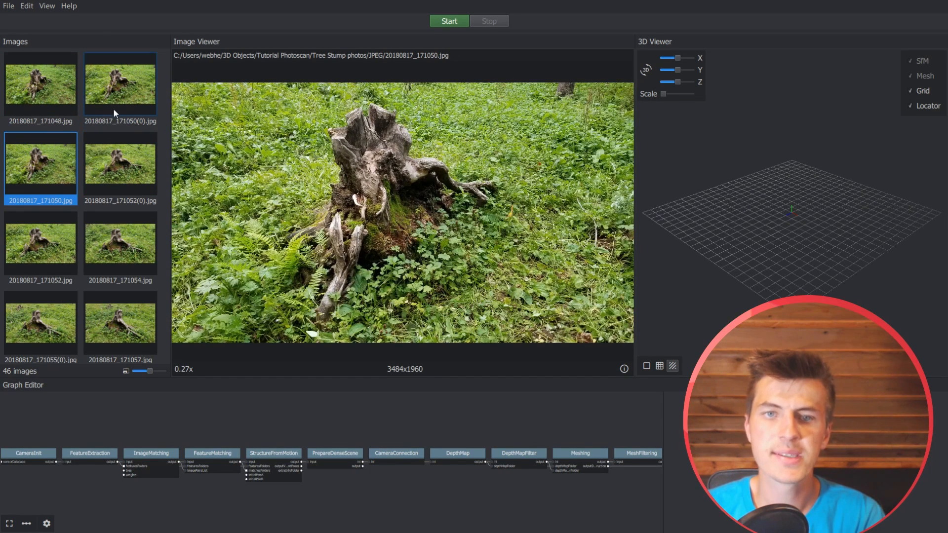
scroll(123, 117, "down", 2)
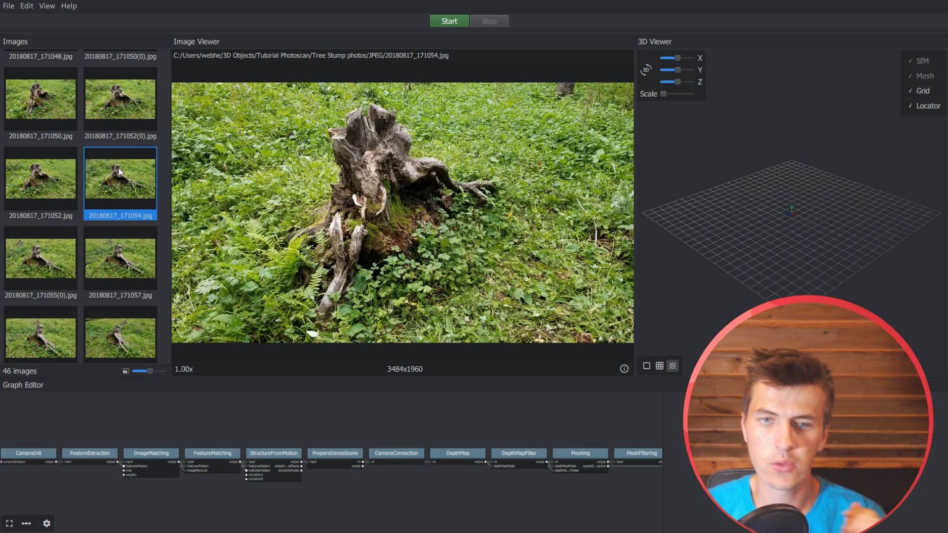
left_click(119, 168)
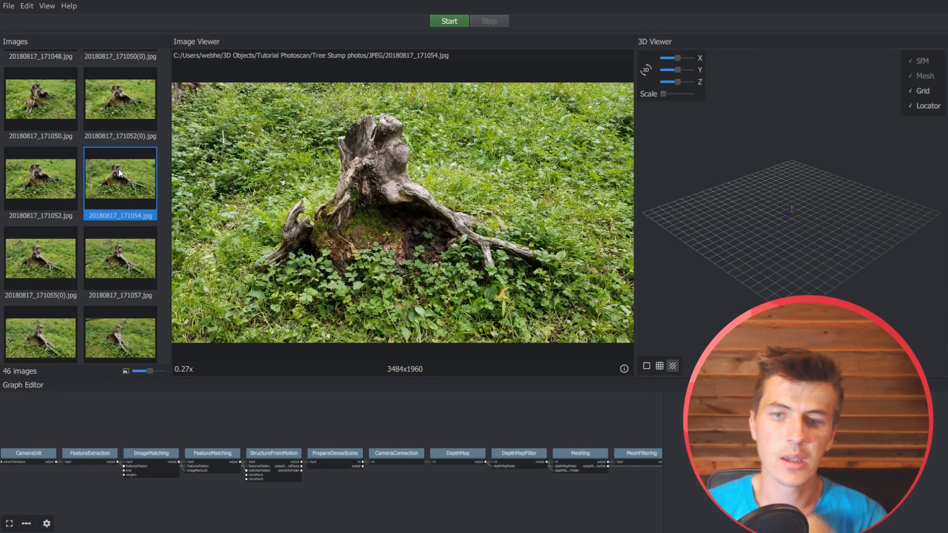
left_click(117, 258)
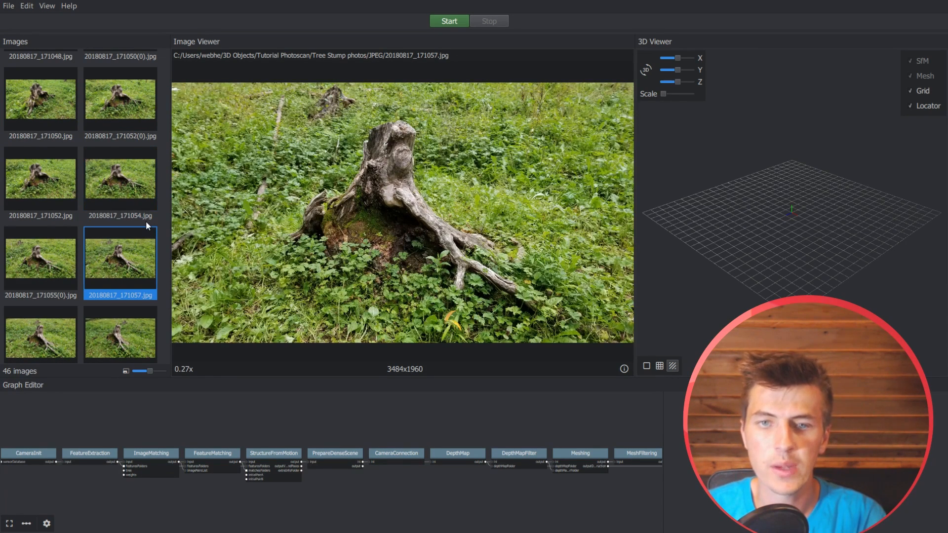
scroll(143, 224, "up", 2)
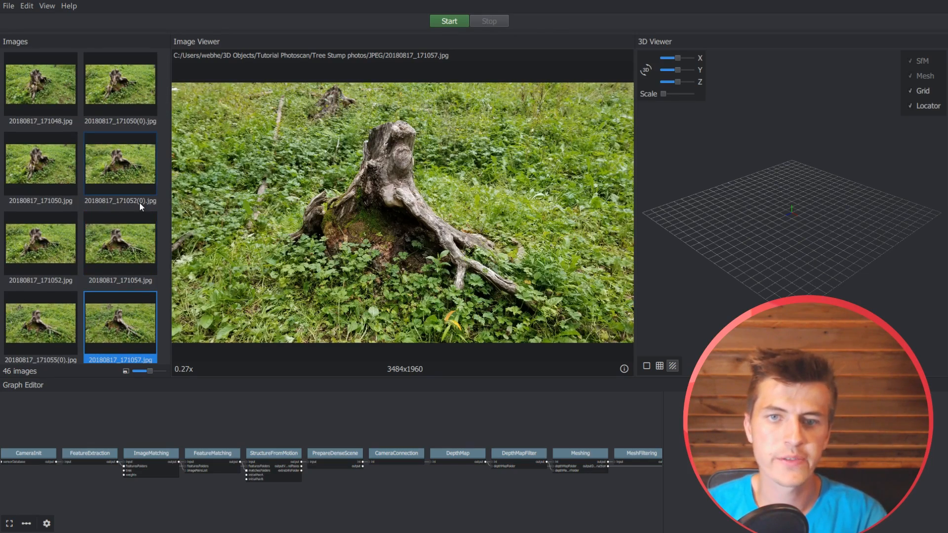
left_click(61, 105)
left_click(112, 98)
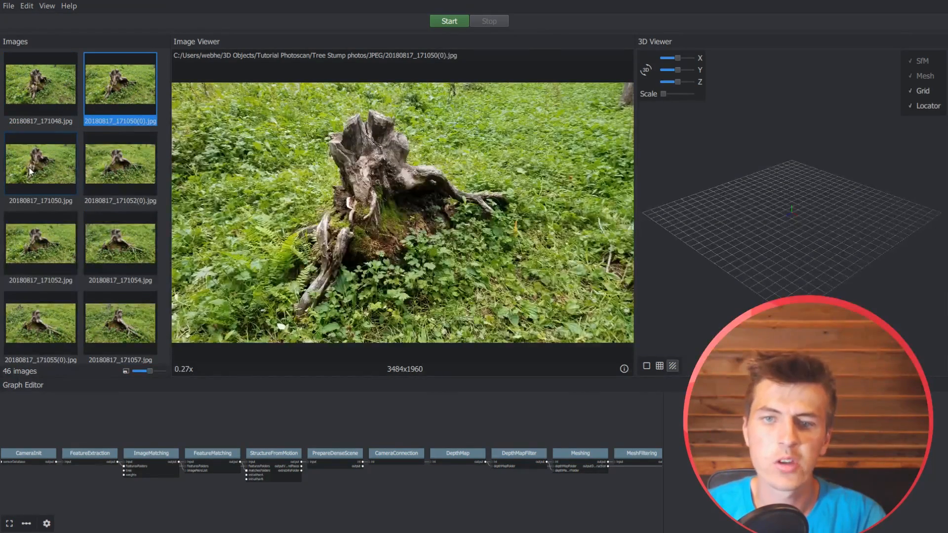
- Inspect 20180817_171050(0).jpg up close against its neighbour and remove it from the image list
left_click(67, 164)
left_click(104, 105)
scroll(386, 185, "up", 5)
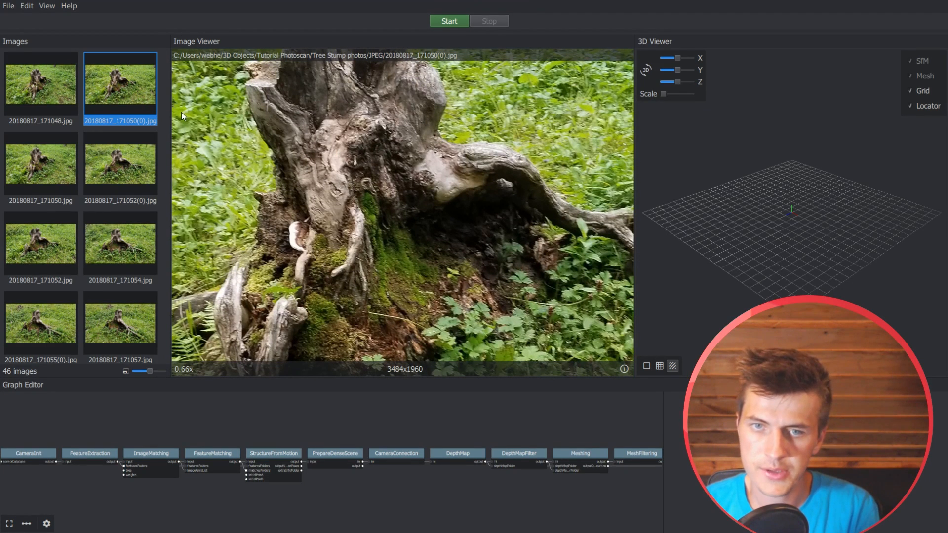
right_click(128, 87)
left_click(157, 110)
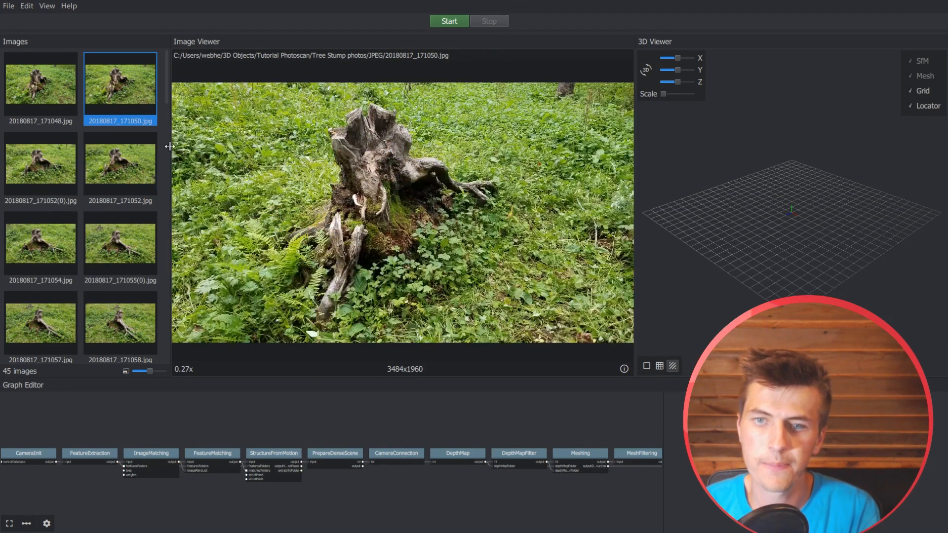
- Check the close-up sharpness of the photos from 20180817_171052(0).jpg to 20180817_171102.jpg one by one
left_click(46, 149)
scroll(434, 207, "up", 4)
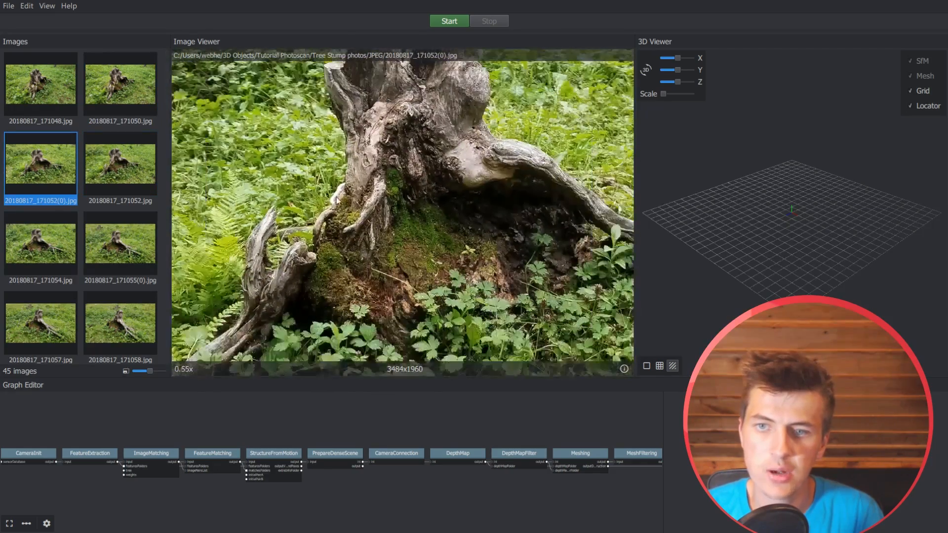
left_click(114, 166)
scroll(365, 160, "down", 2)
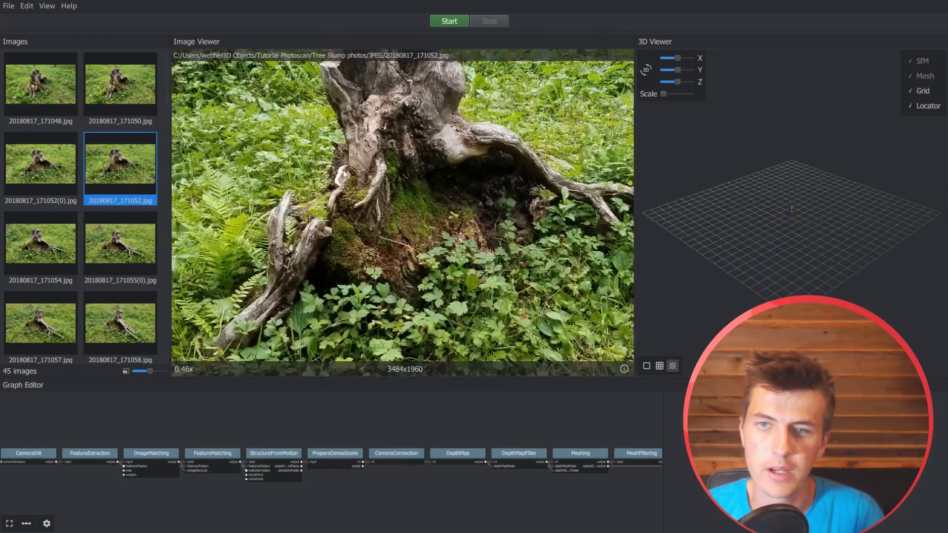
left_click(55, 237)
left_click(102, 247)
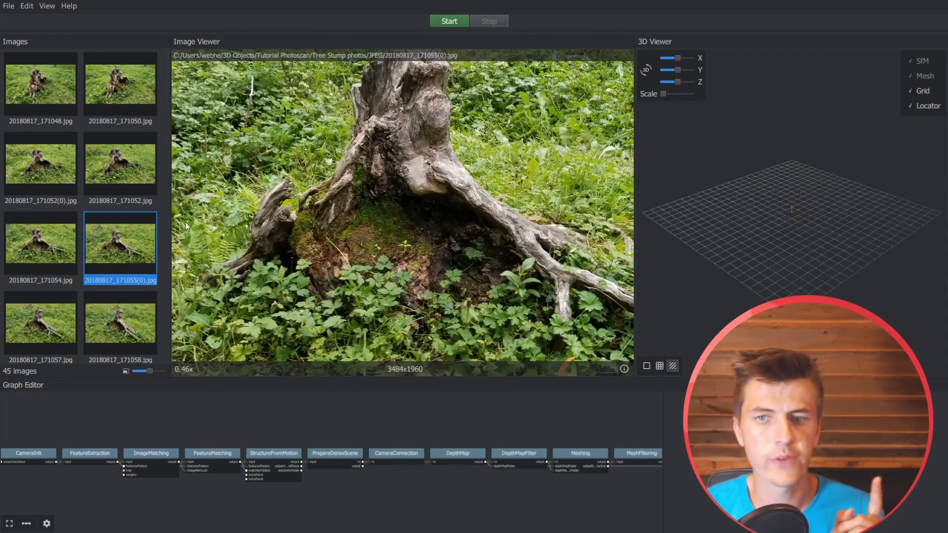
left_click(25, 331)
left_click(125, 321)
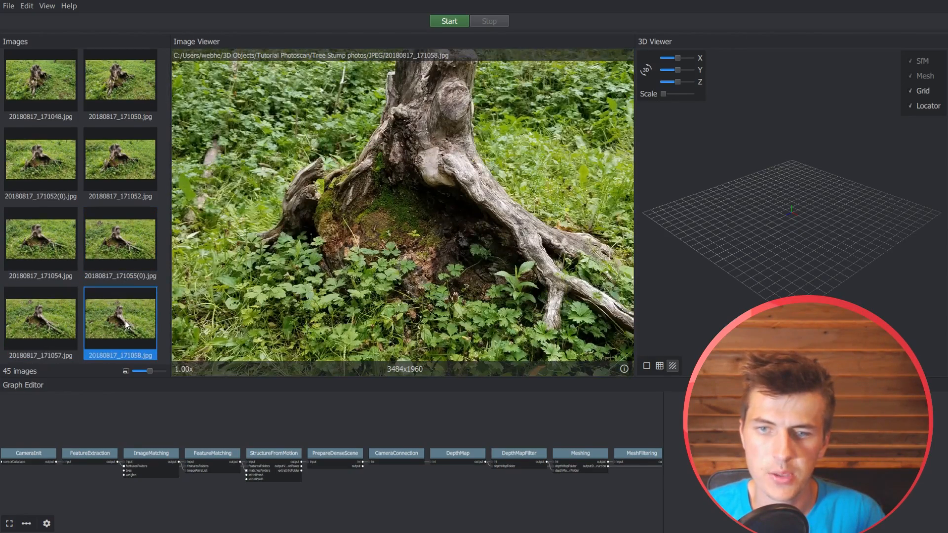
scroll(128, 286, "down", 2)
left_click(108, 278)
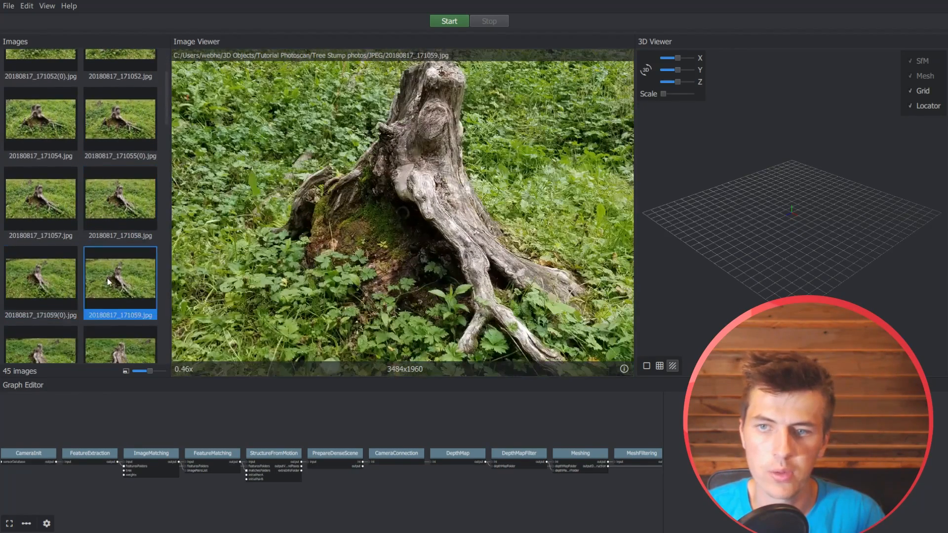
left_click(52, 348)
left_click(124, 347)
- Check the close-up sharpness of the photos from 20180817_171103(0).jpg to 20180817_171109.jpg, comparing near-duplicates
scroll(139, 282, "down", 2)
left_click(101, 318)
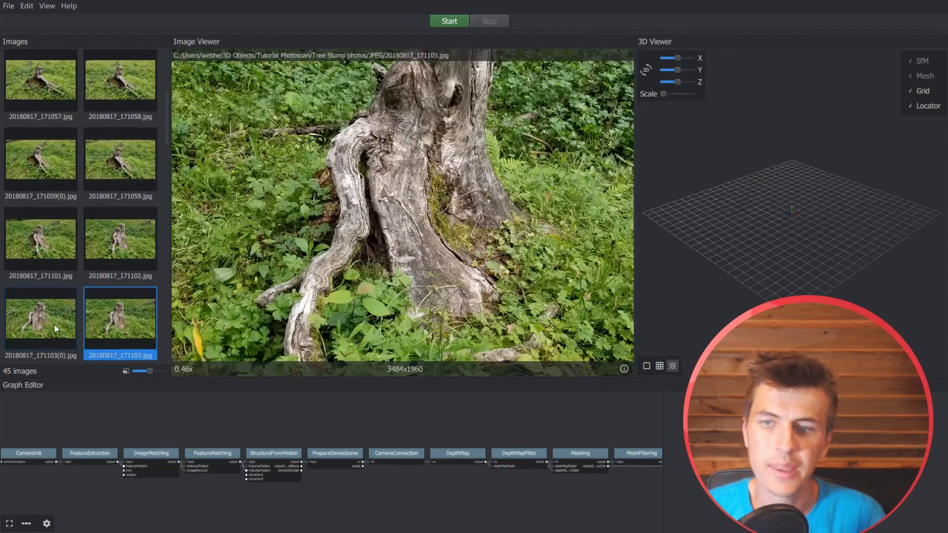
left_click(55, 324)
scroll(88, 315, "down", 2)
left_click(78, 288)
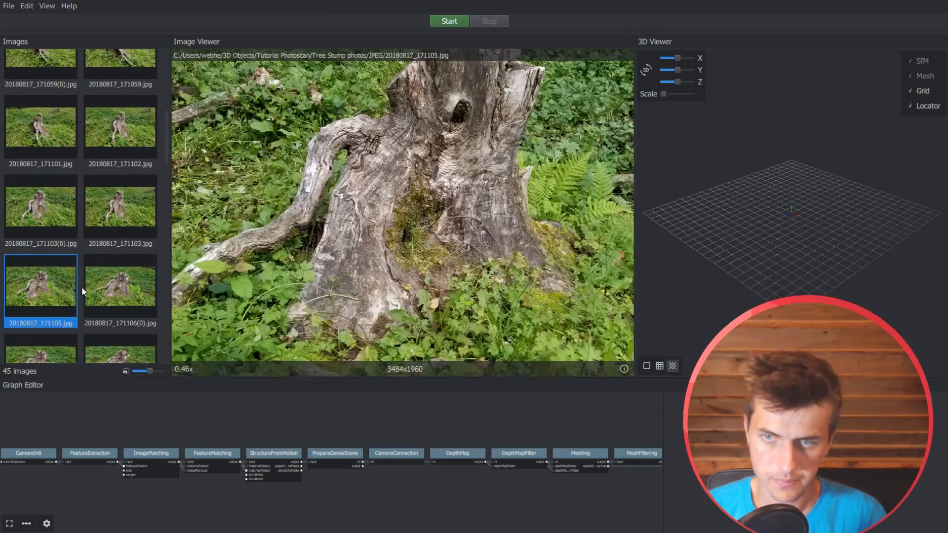
scroll(82, 289, "down", 2)
left_click(64, 292)
left_click(127, 311)
scroll(121, 308, "down", 2)
left_click(109, 298)
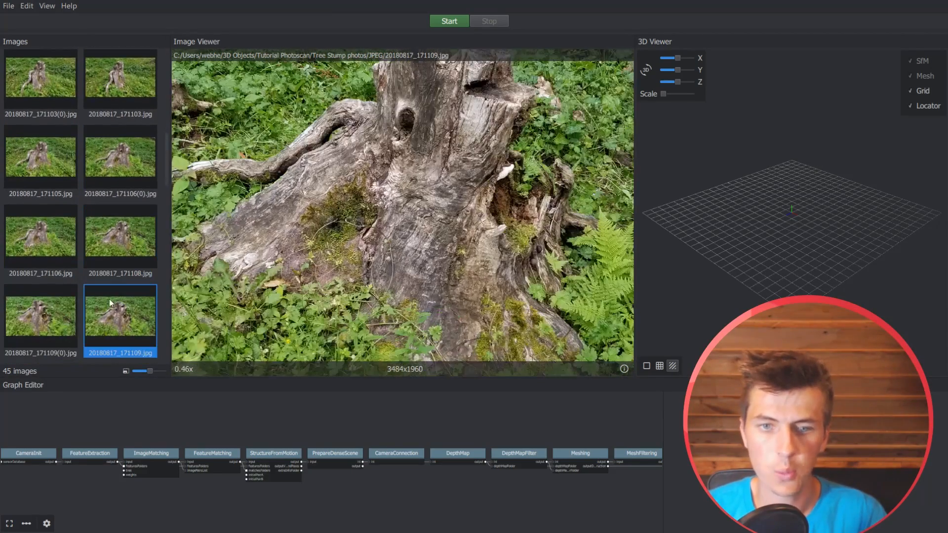
left_click(41, 310)
left_click(123, 309)
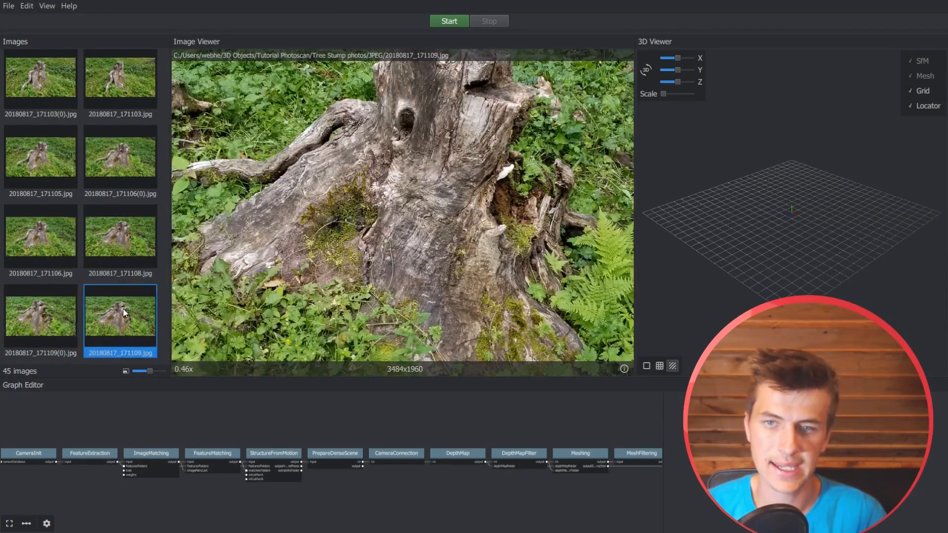
- Check the close-up sharpness of the photos between 20180817_171111.jpg and 20180817_171120.jpg
scroll(123, 310, "down", 2)
left_click(100, 329)
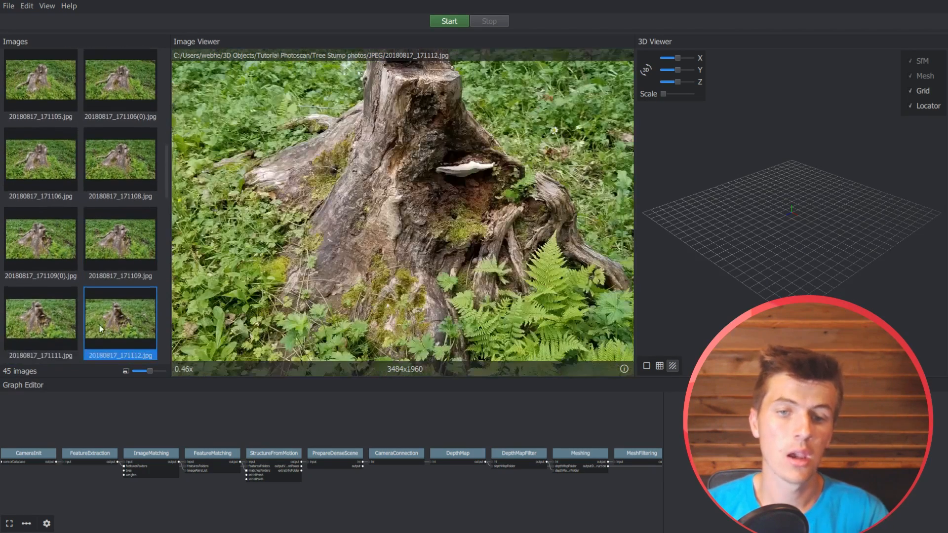
left_click(45, 324)
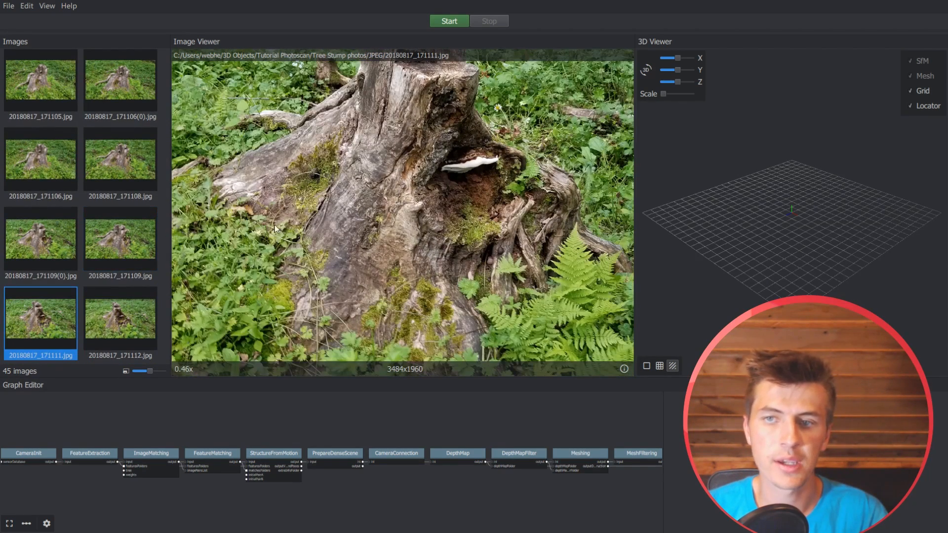
scroll(125, 326, "down", 2)
left_click(117, 332)
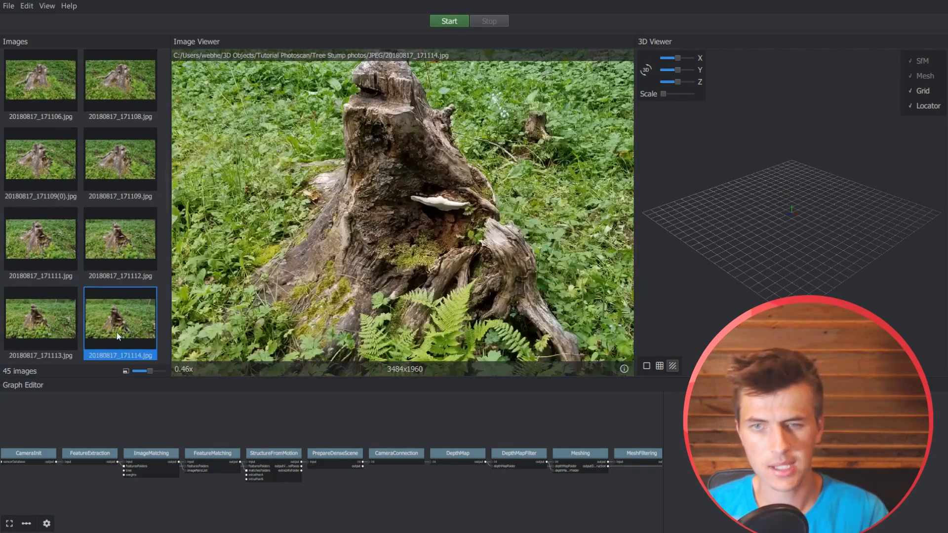
left_click(42, 329)
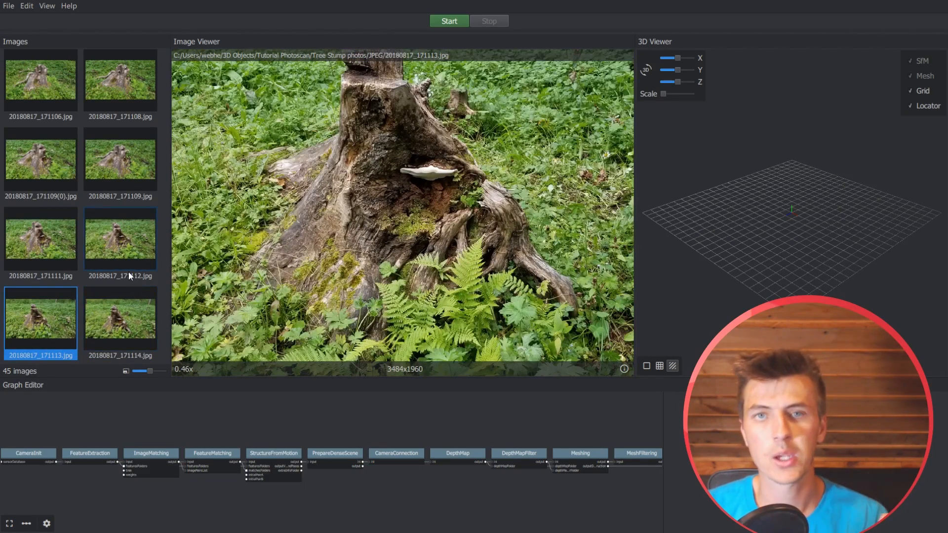
scroll(141, 271, "down", 2)
left_click(132, 322)
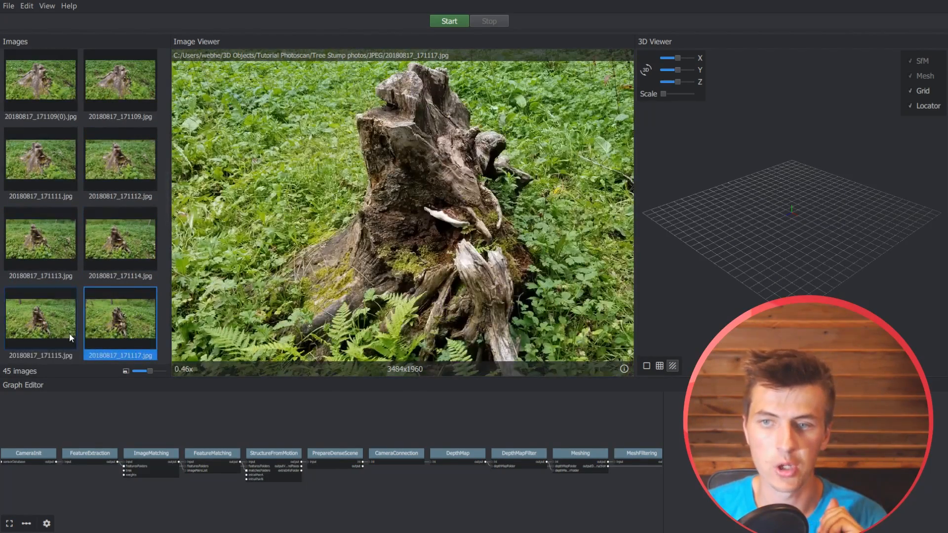
scroll(119, 317, "down", 5)
left_click(99, 286)
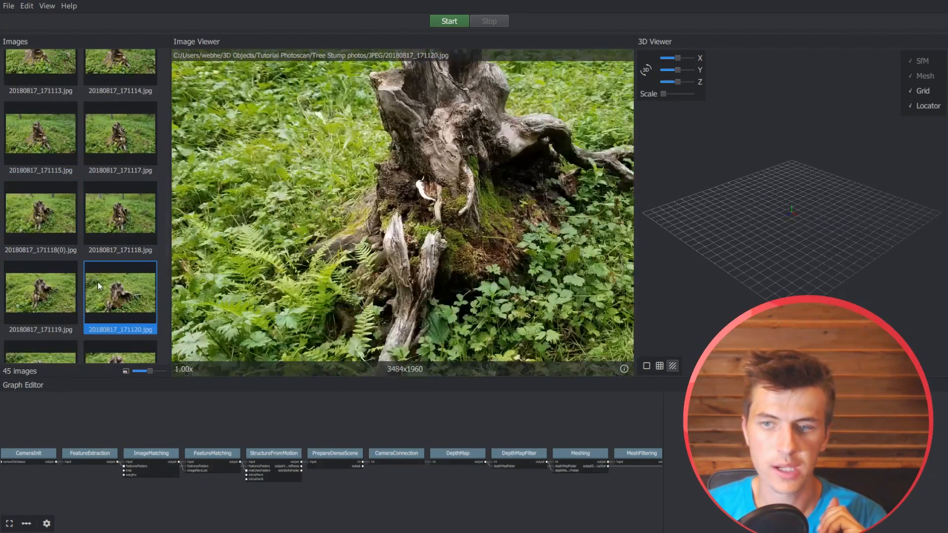
- Inspect 20180817_171122(0).jpg and remove it from the image list
scroll(96, 296, "down", 2)
left_click(114, 295)
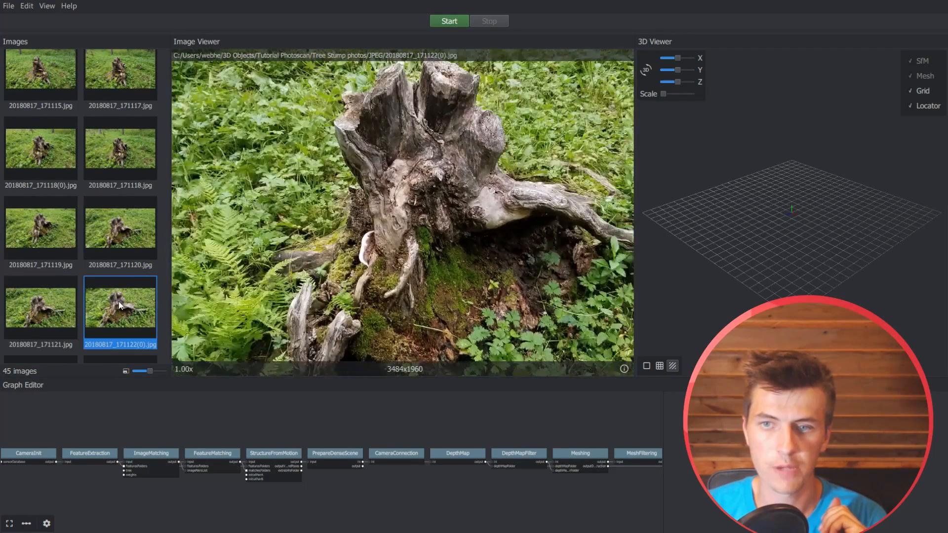
right_click(124, 302)
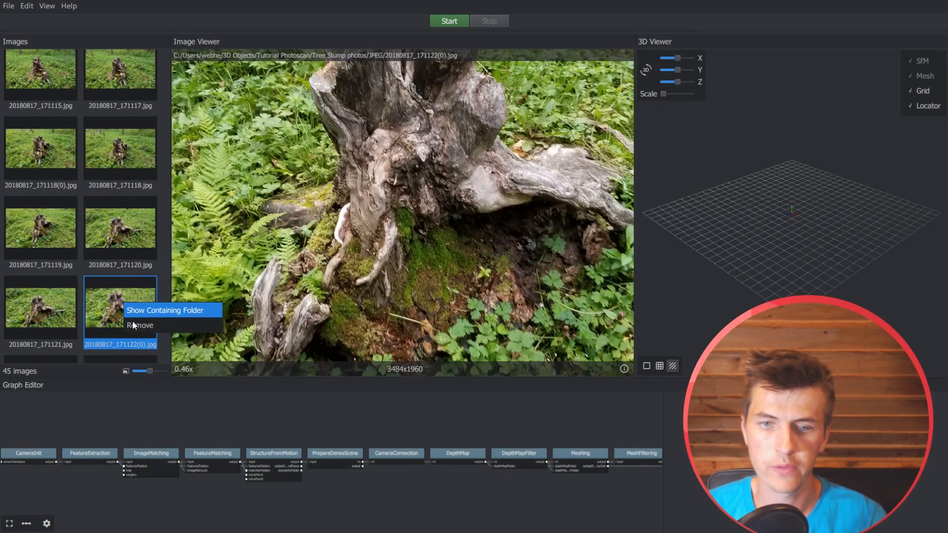
left_click(130, 324)
- Look through the photos from 20180817_171125(0).jpg to 20180817_171128.jpg, comparing the two 171125 shots
scroll(104, 283, "down", 1)
left_click(111, 324)
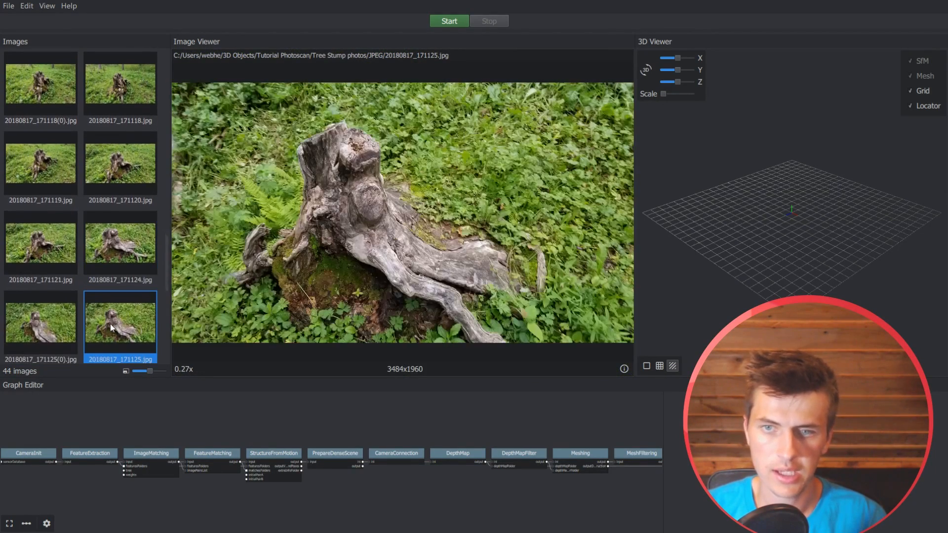
left_click(56, 320)
left_click(114, 318)
scroll(62, 286, "down", 1)
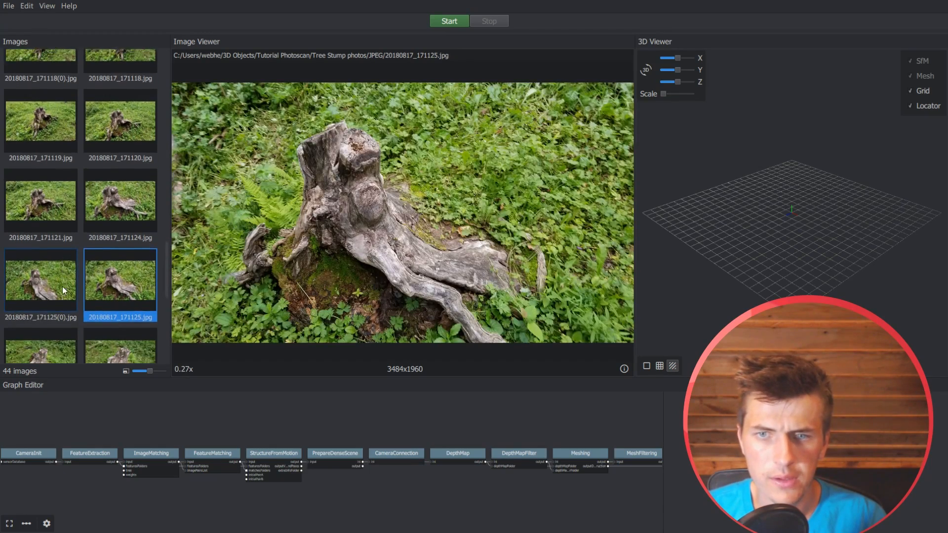
left_click(64, 310)
left_click(108, 322)
scroll(88, 322, "down", 1)
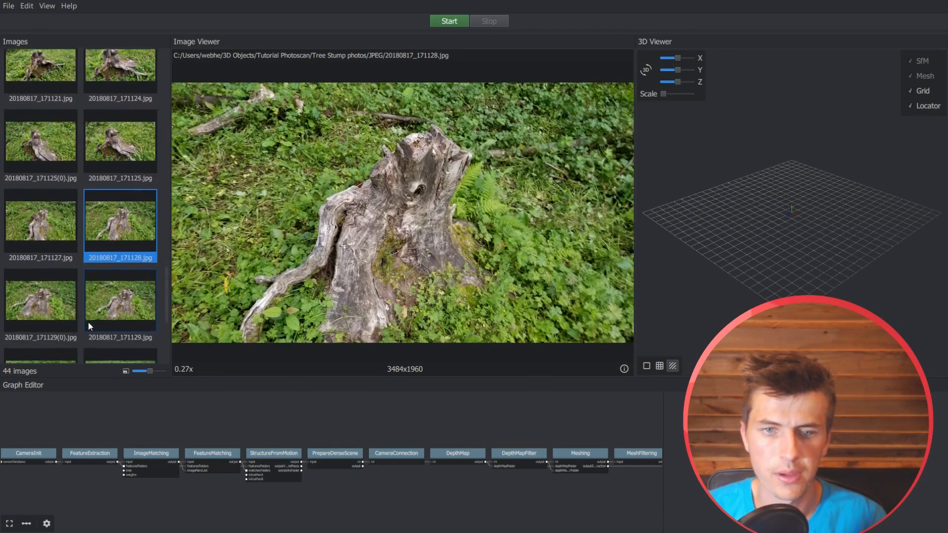
- View the photos from 20180817_171129(0).jpg to 20180817_171132.jpg one by one
left_click(67, 309)
left_click(103, 288)
left_click(68, 328)
left_click(112, 309)
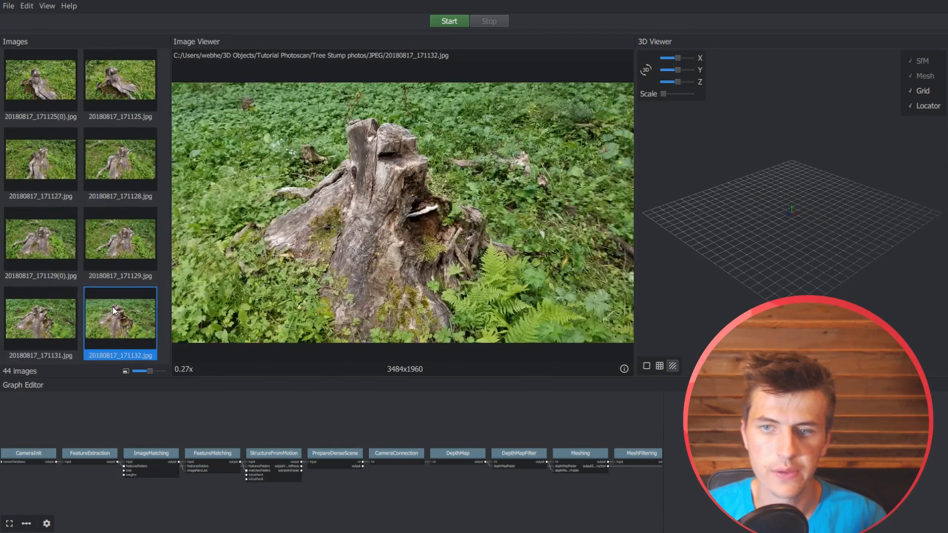
- Remove 20180817_171131.jpg from the image list
left_click(31, 315)
right_click(44, 313)
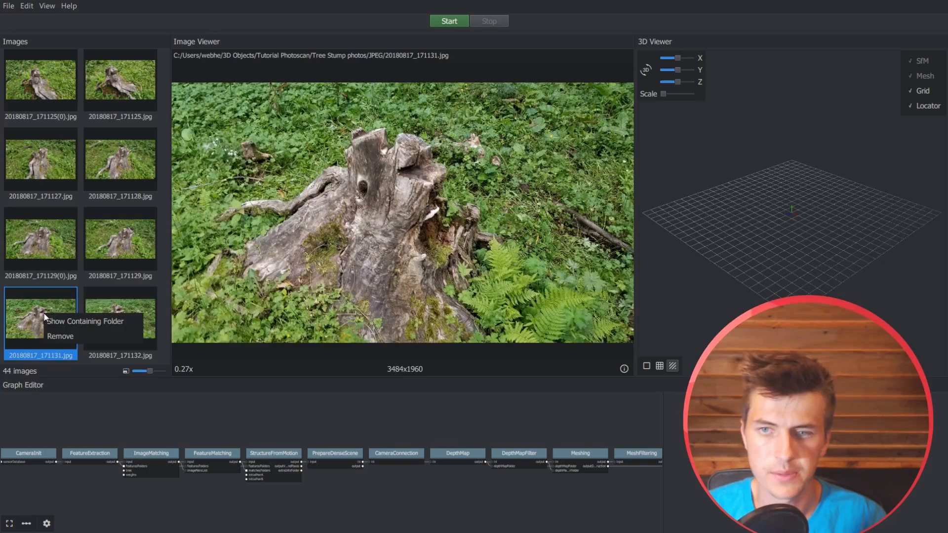
left_click(60, 338)
- Review the last photos in the list, from 20180817_171229.jpg to 20180817_171236.jpg
scroll(76, 248, "down", 4)
left_click(111, 184)
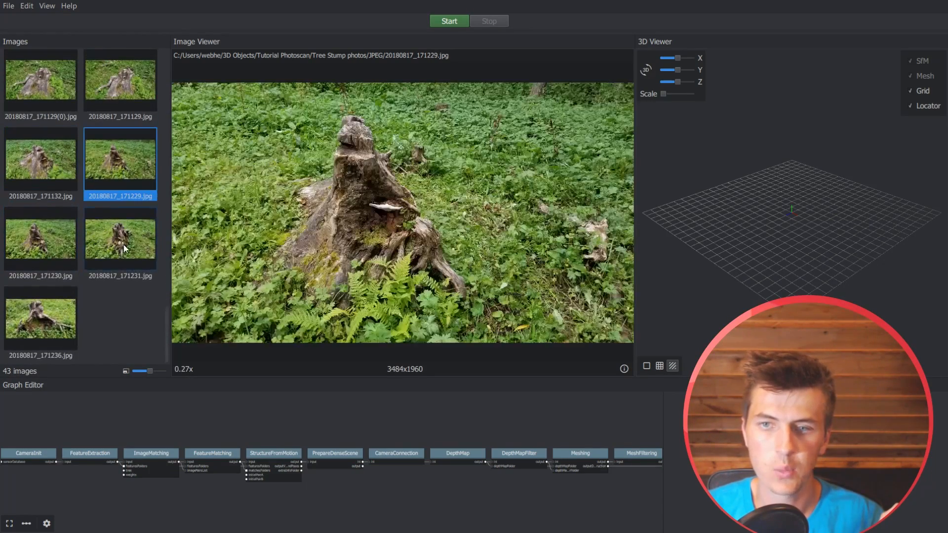
left_click(123, 245)
left_click(49, 257)
left_click(19, 336)
left_click(43, 240)
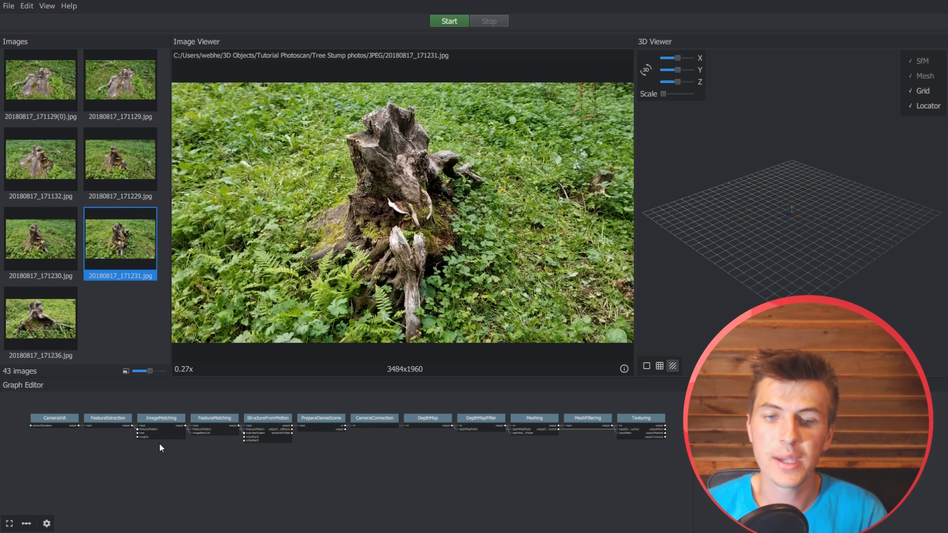
scroll(40, 427, "up", 1)
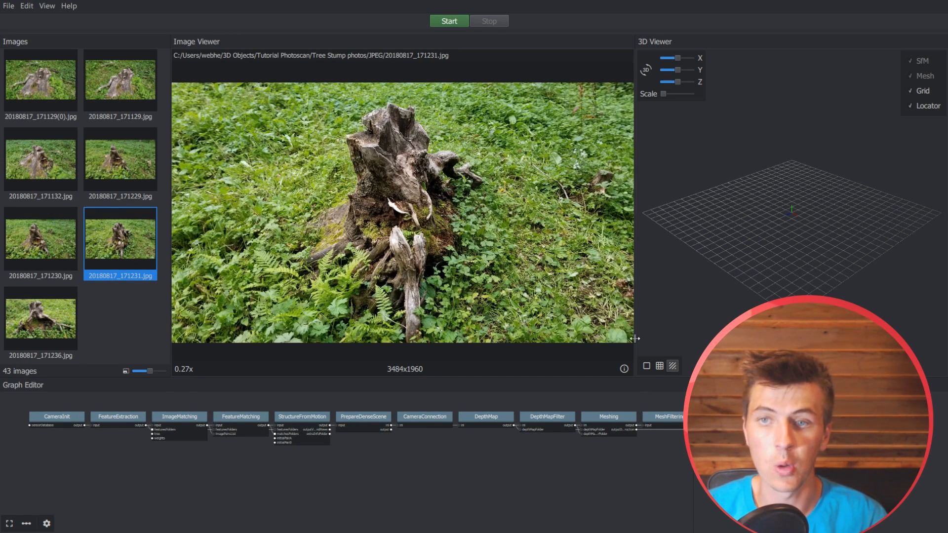
scroll(446, 461, "down", 1)
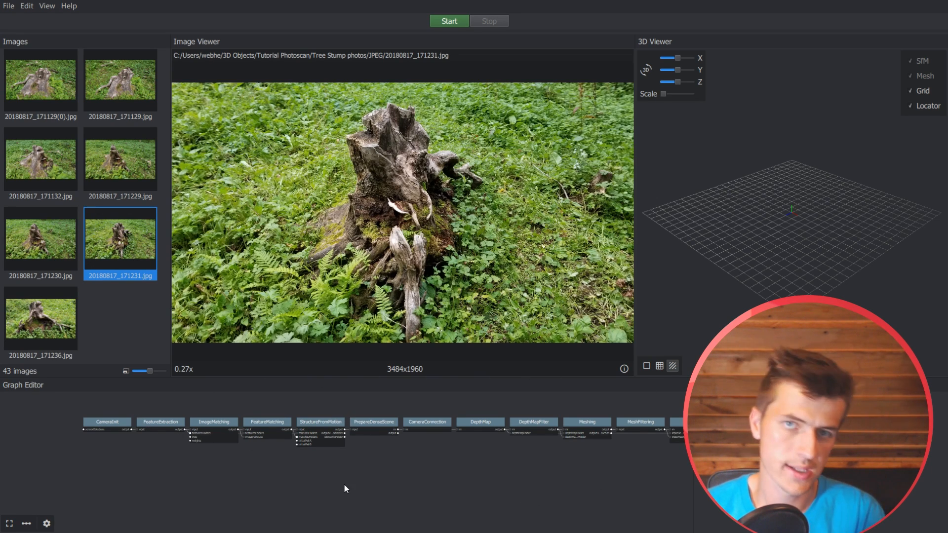
scroll(345, 485, "up", 1)
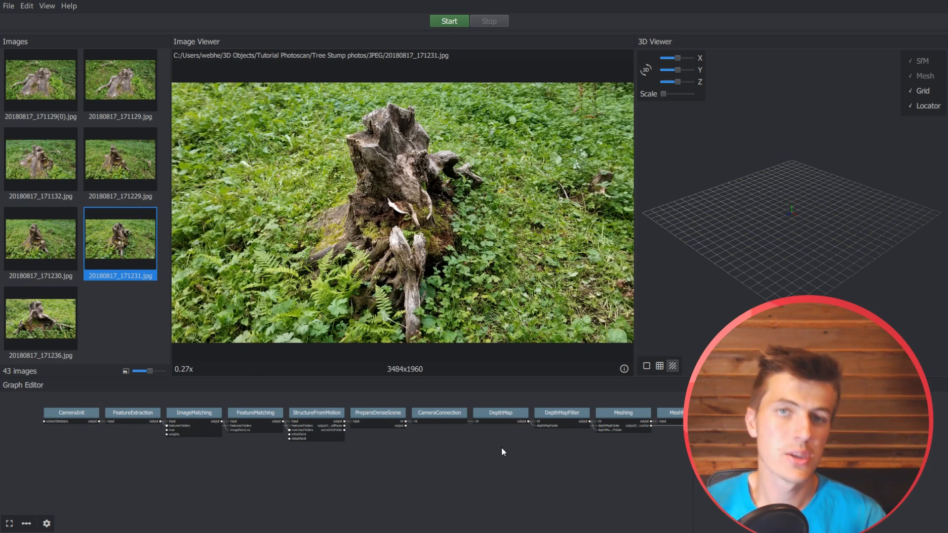
scroll(484, 441, "up", 1)
scroll(498, 433, "down", 1)
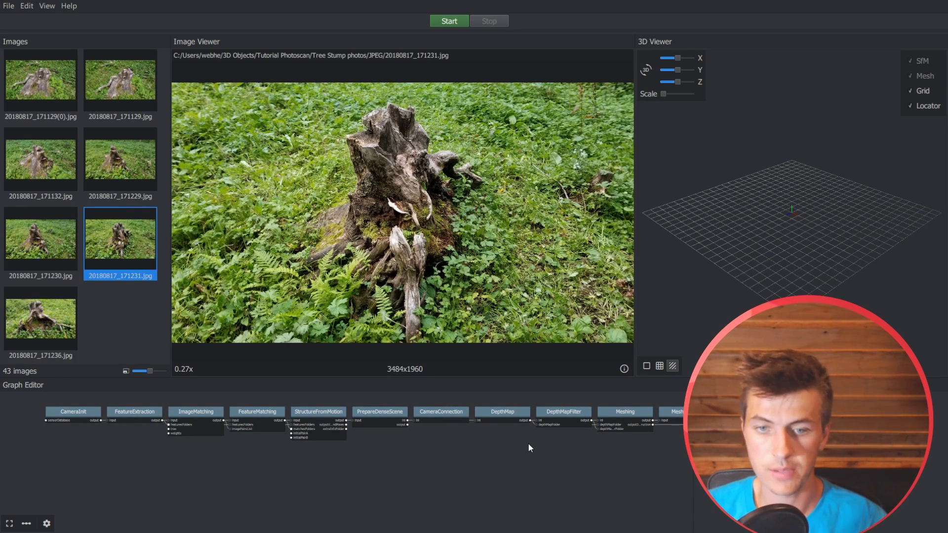
- Examine the attributes of the DepthMap, Meshing and MeshFiltering nodes in the graph
left_click(511, 415)
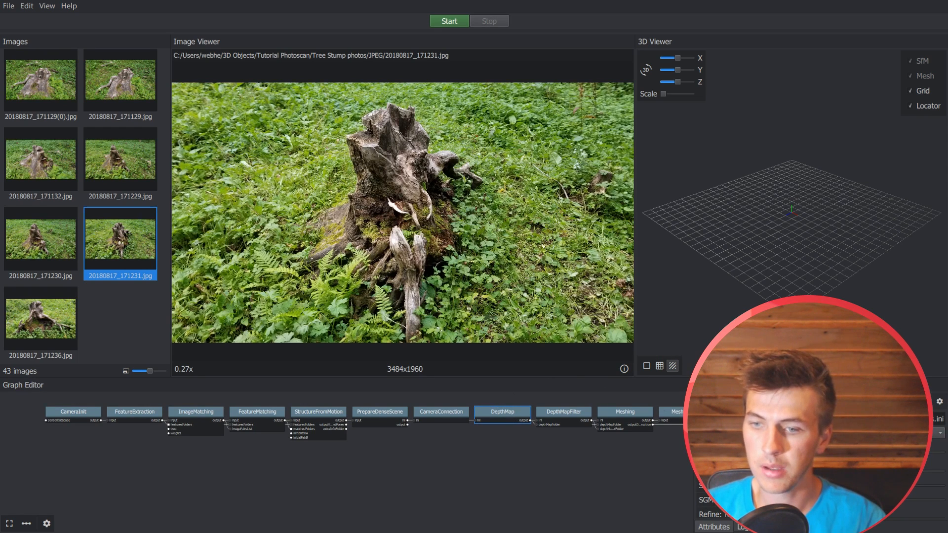
scroll(819, 459, "down", 1)
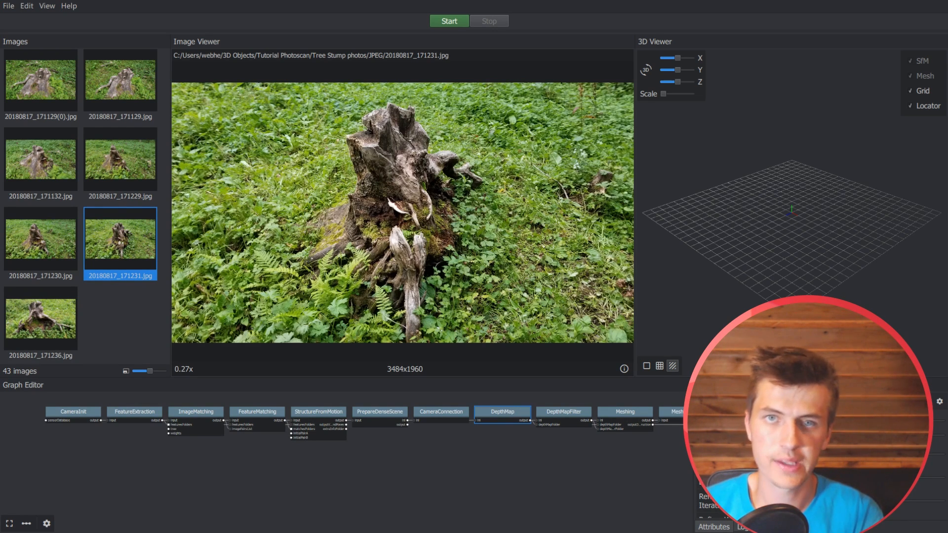
left_click(622, 412)
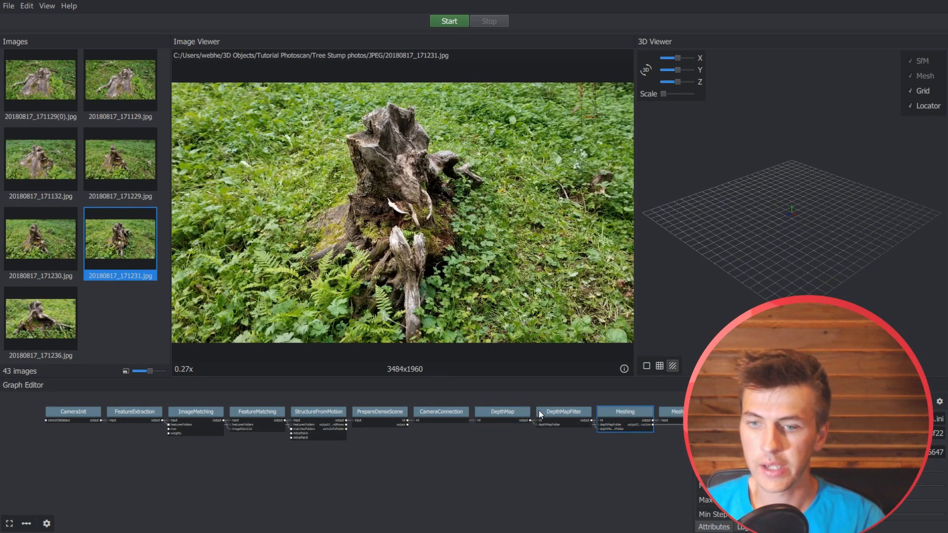
left_click(491, 413)
left_click(665, 416)
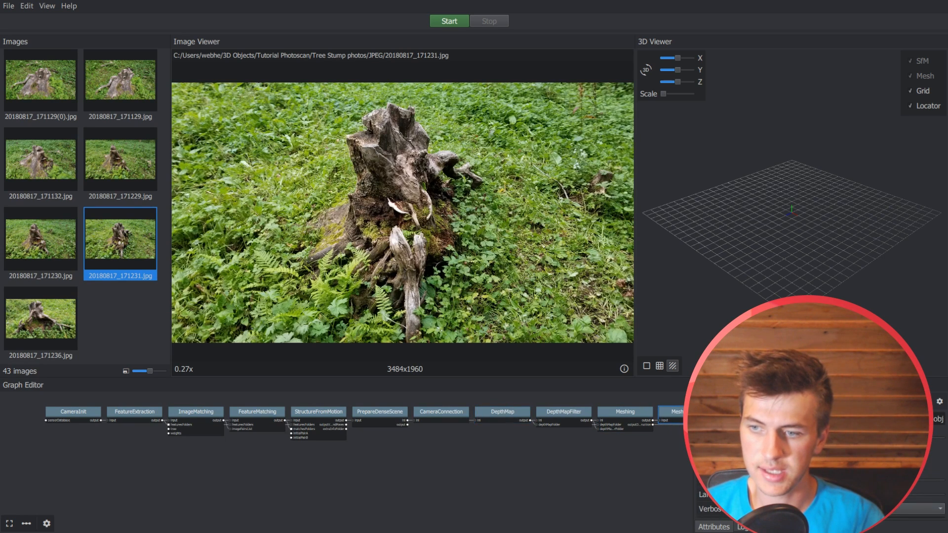
scroll(647, 462, "down", 5)
scroll(454, 439, "up", 1)
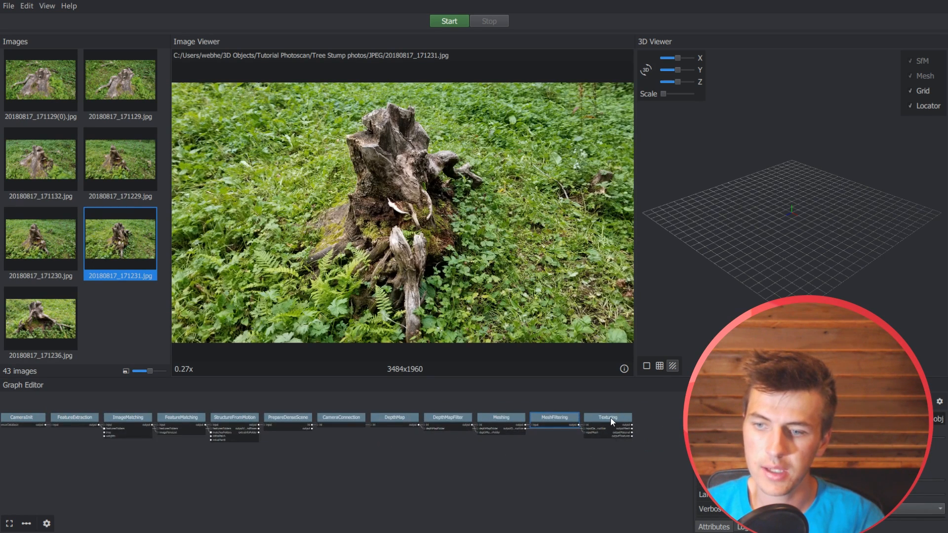
- Examine the full list of attributes of the Texturing node, down to its output paths
left_click(610, 418)
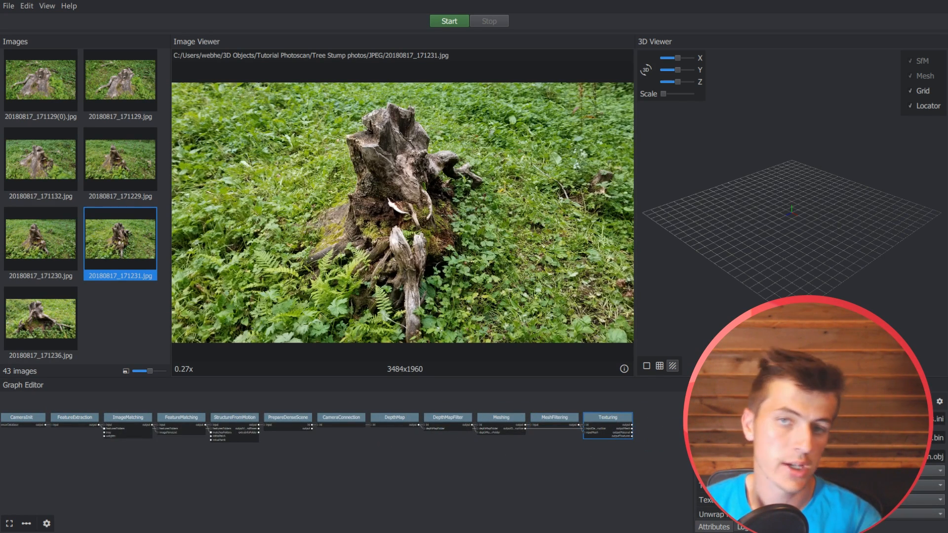
scroll(820, 464, "down", 5)
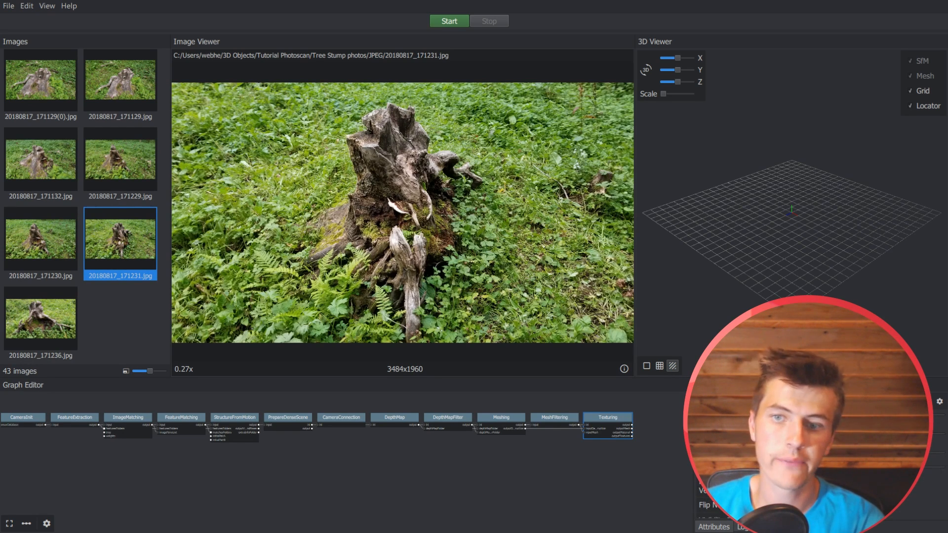
scroll(820, 464, "down", 3)
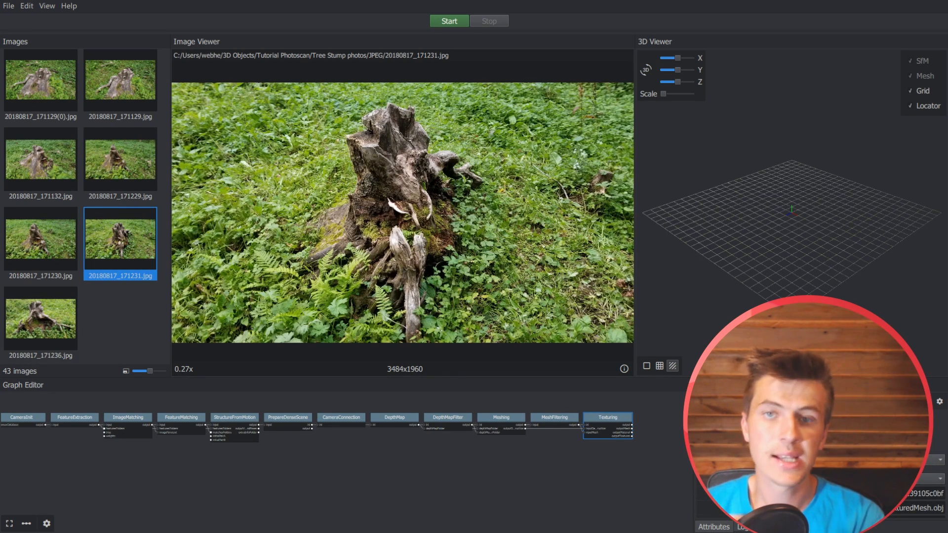
scroll(274, 456, "down", 1)
middle_click_drag(273, 456, 312, 458)
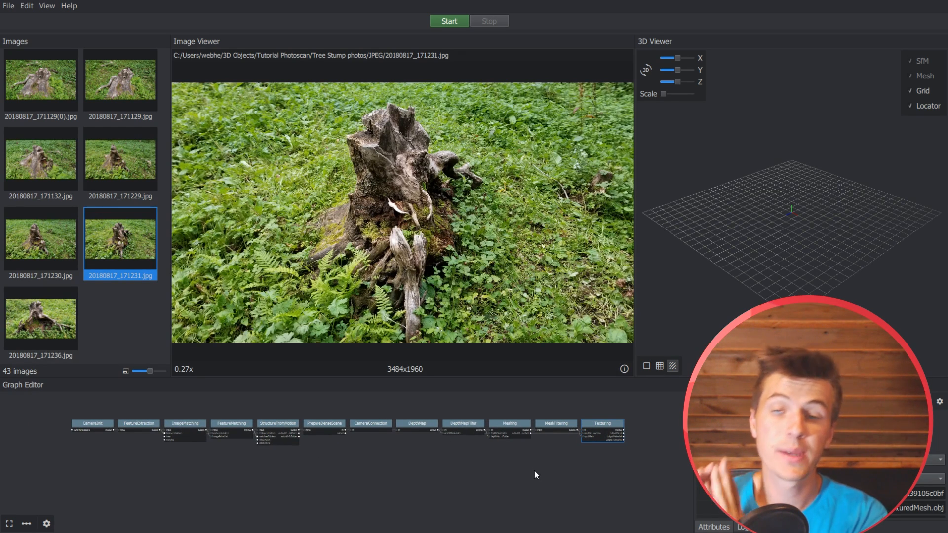
key("f")
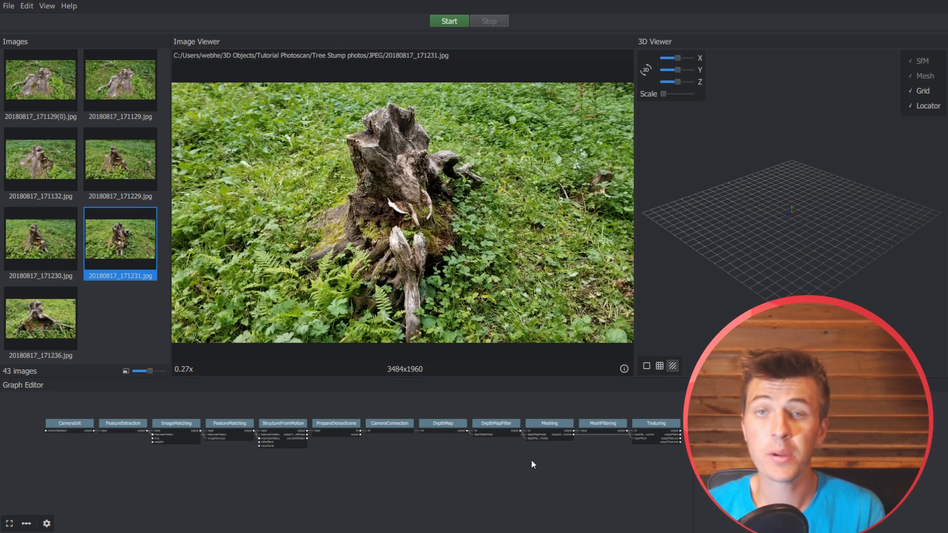
middle_click_drag(528, 459, 454, 446)
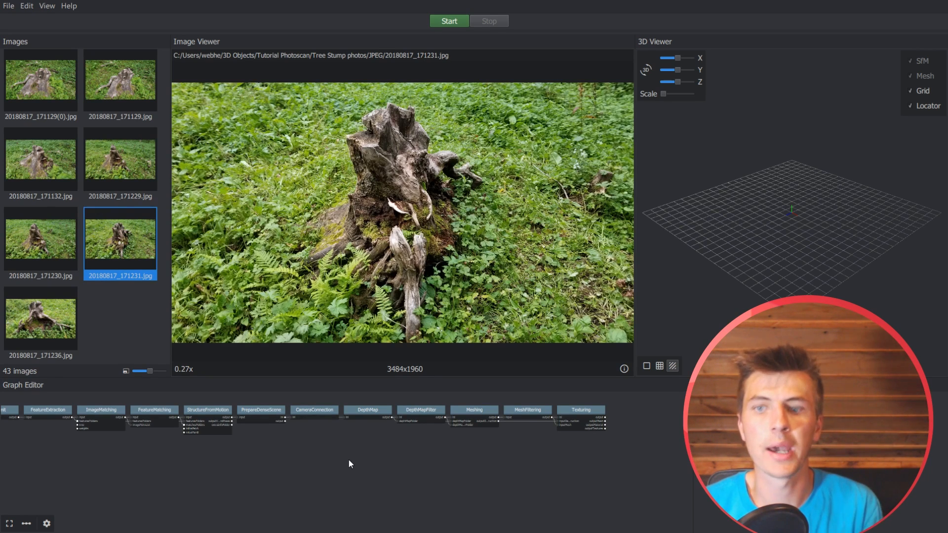
- Add a second Texturing node below the existing one and connect the MeshFiltering output to its inputMesh
scroll(493, 459, "up", 1)
middle_click_drag(533, 457, 477, 478)
left_click(547, 423)
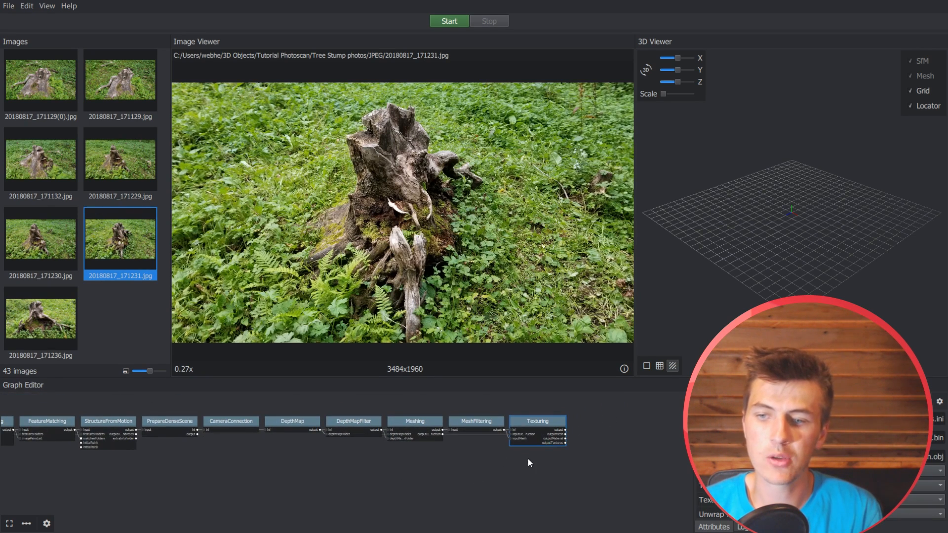
right_click(517, 478)
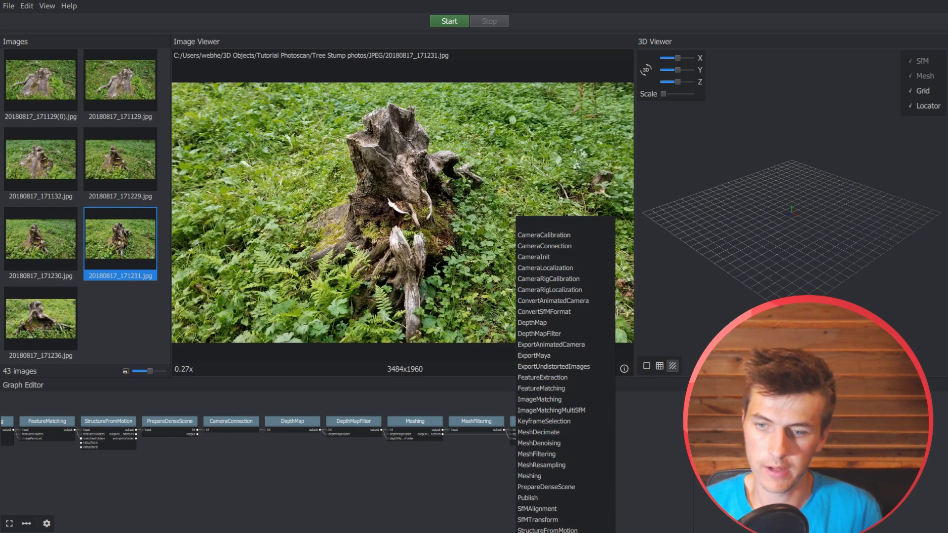
left_click(536, 532)
left_click(482, 431)
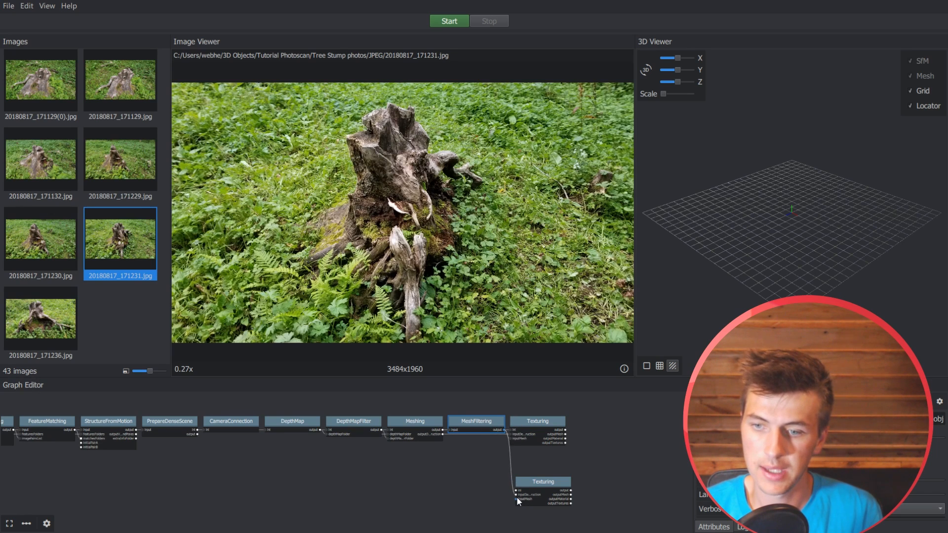
- Spread the nodes apart, moving the original Texturing node above the chain and the MeshFiltering node slightly below it
left_click_drag(538, 483, 550, 479)
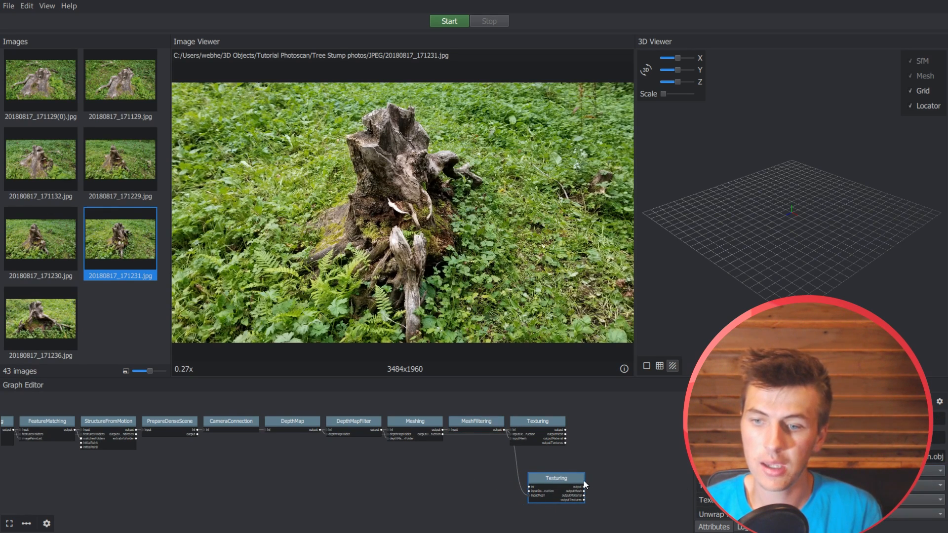
left_click_drag(547, 430, 585, 393)
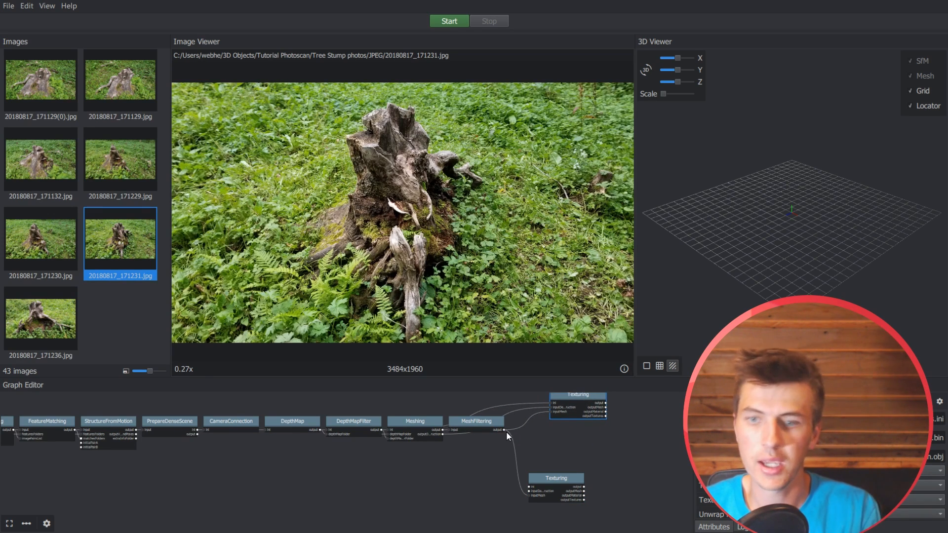
left_click_drag(487, 425, 500, 446)
- Connect Meshing's outputDenseReconstruction to the second Texturing node and shift the Meshing node closer to MeshFiltering
left_click(445, 433)
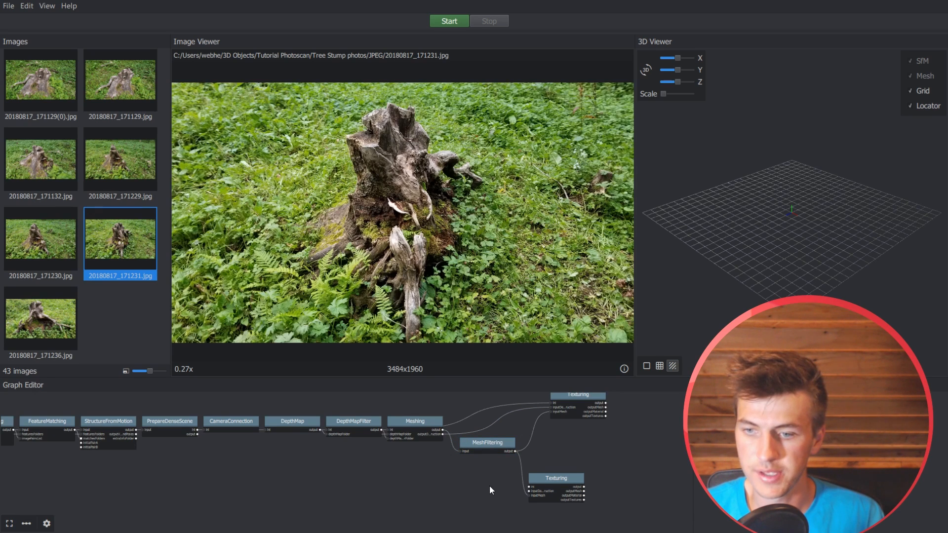
left_click(444, 434)
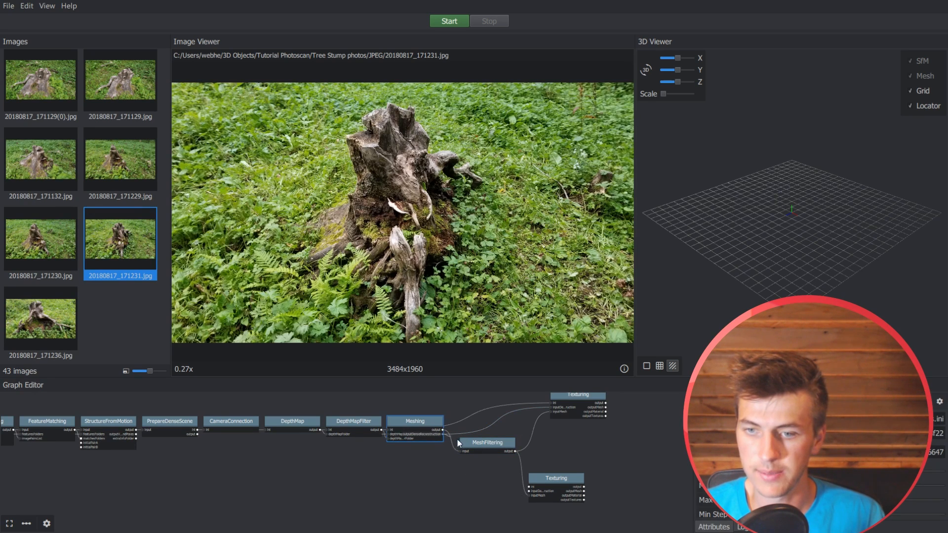
left_click_drag(529, 491, 484, 453)
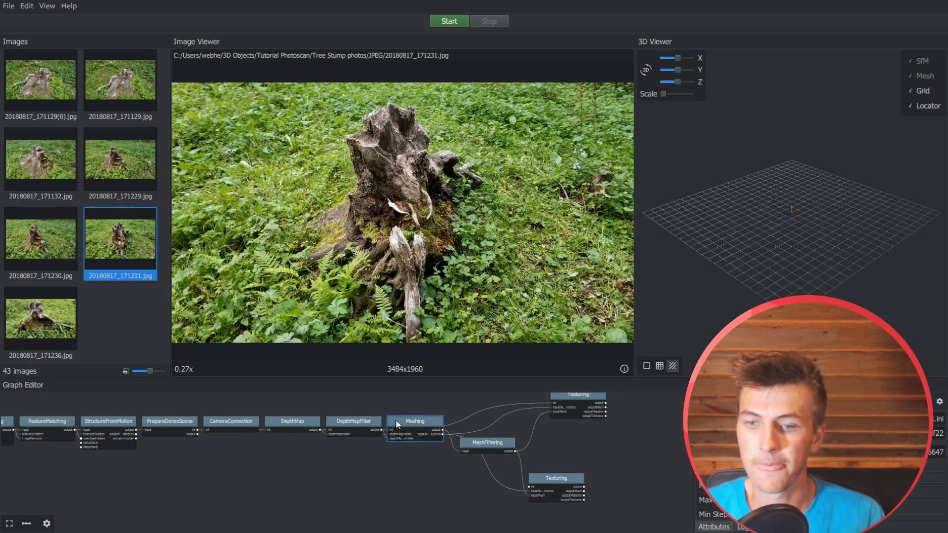
left_click_drag(395, 423, 417, 422)
- Remove the second Texturing node from the graph and move MeshFiltering back in line between Meshing and Texturing
left_click(553, 478)
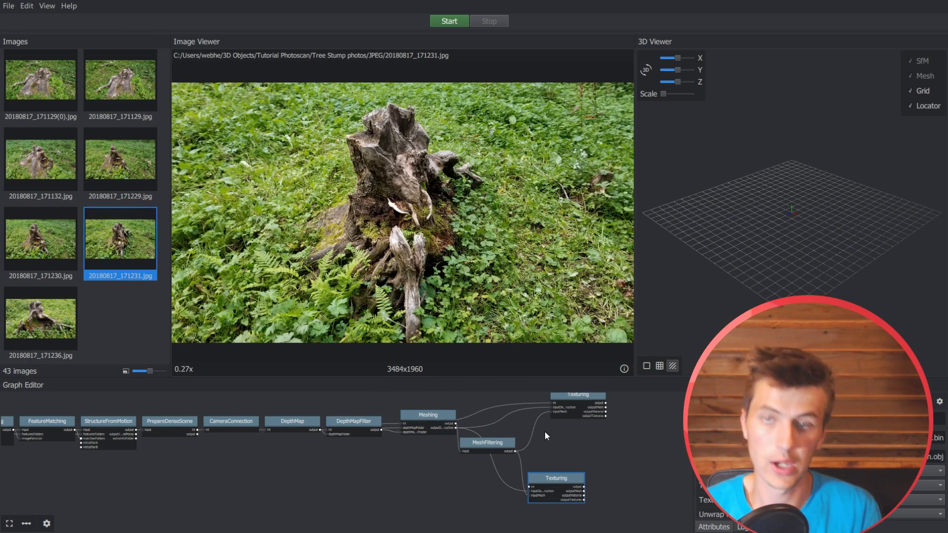
right_click(547, 481)
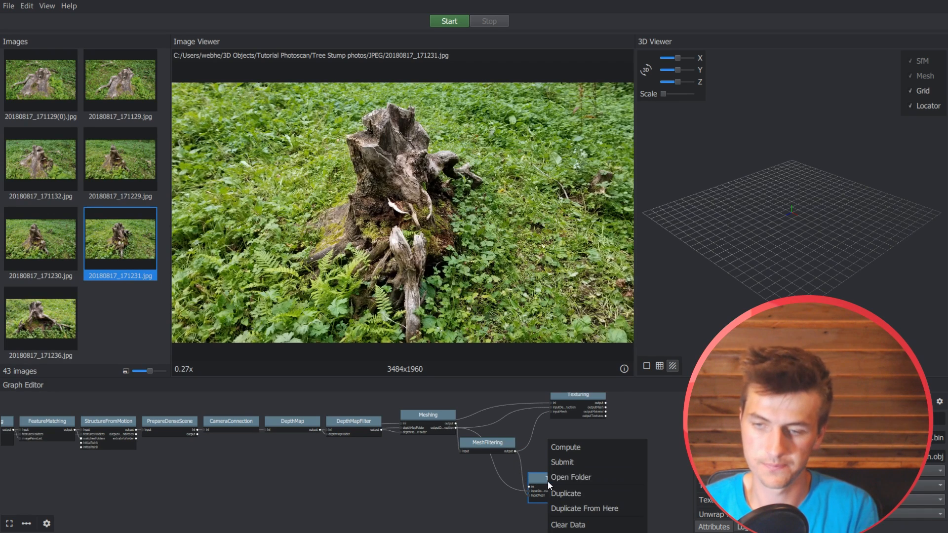
left_click(569, 532)
left_click_drag(489, 449, 504, 419)
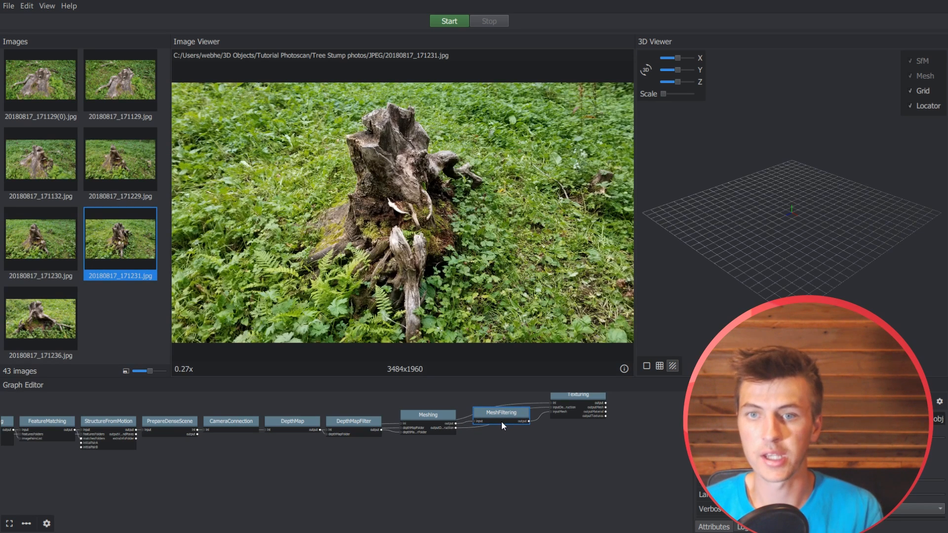
- Save the project as tutorial in the Tutorial Photoscan folder under 3D Objects and start computing the node pipeline
left_click(8, 6)
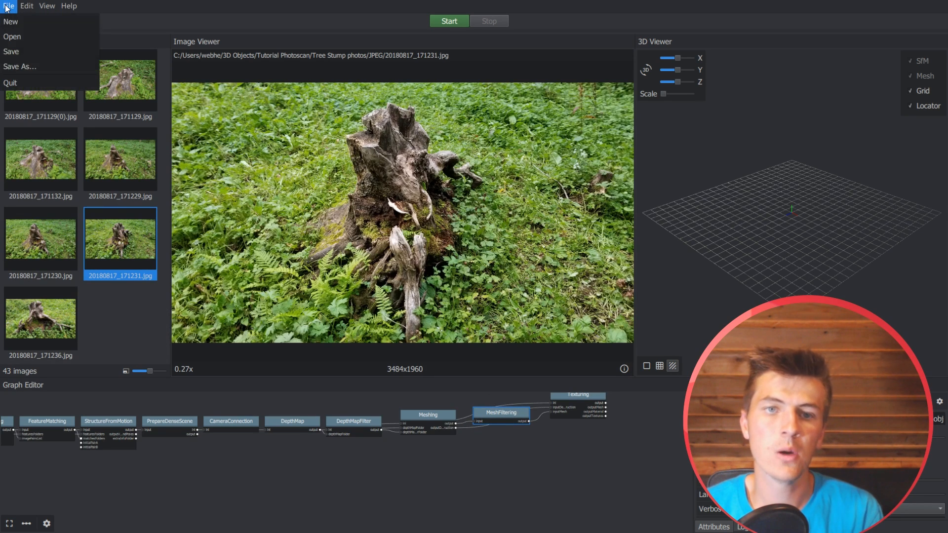
left_click(43, 61)
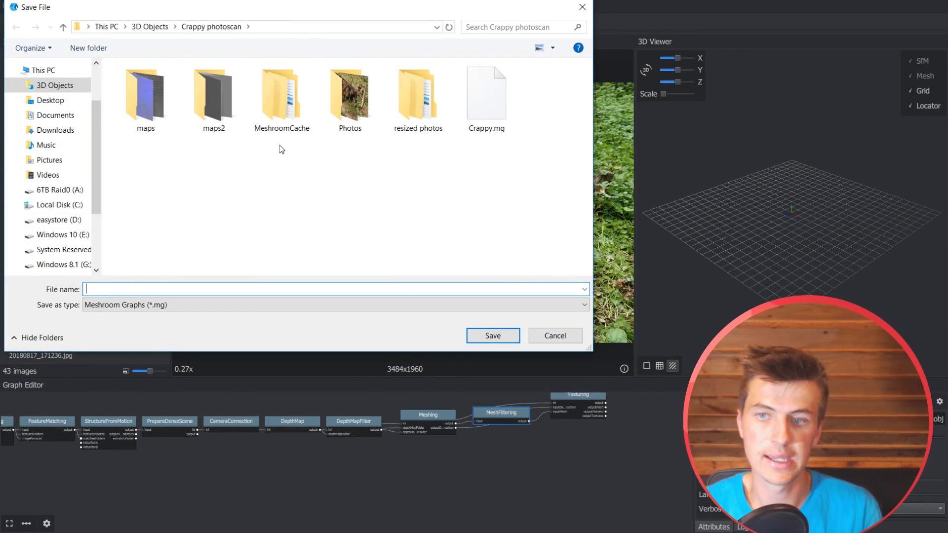
left_click(153, 27)
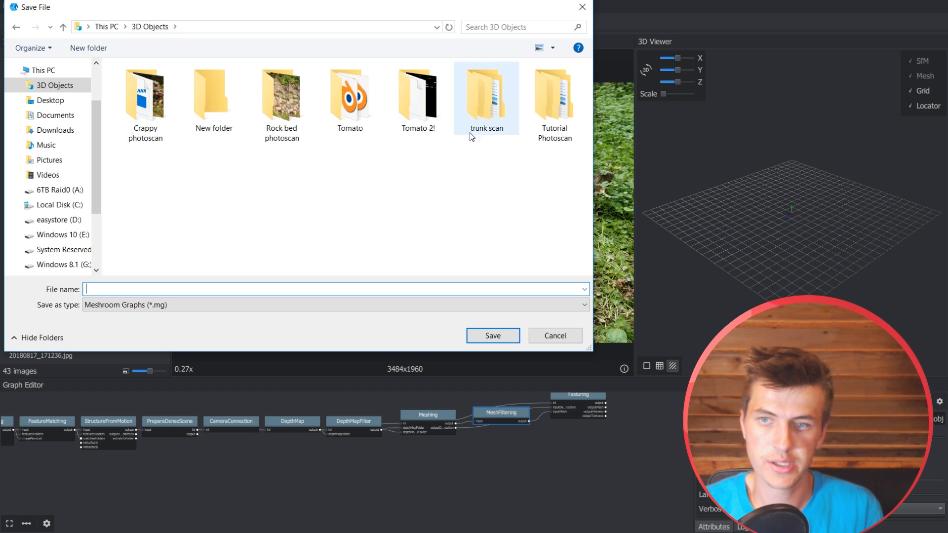
double_click(551, 100)
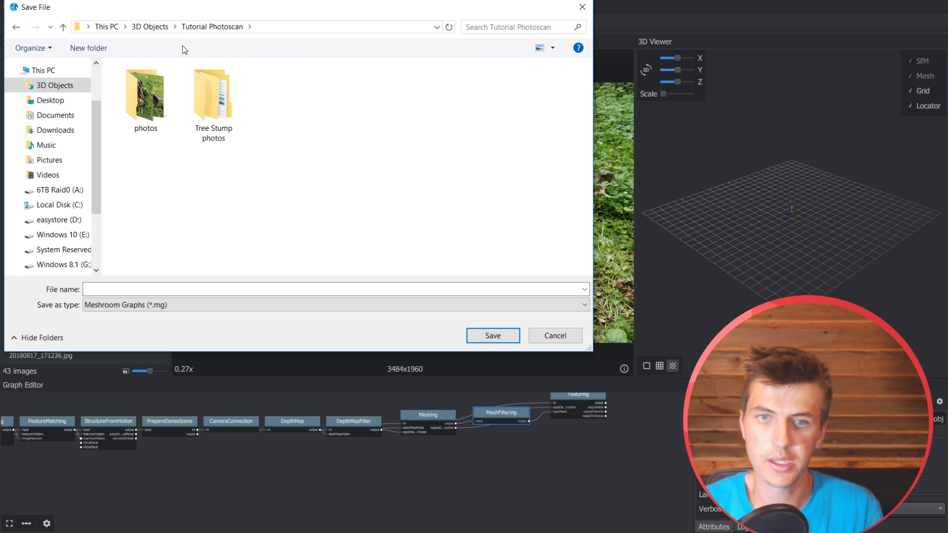
left_click(166, 291)
type("t")
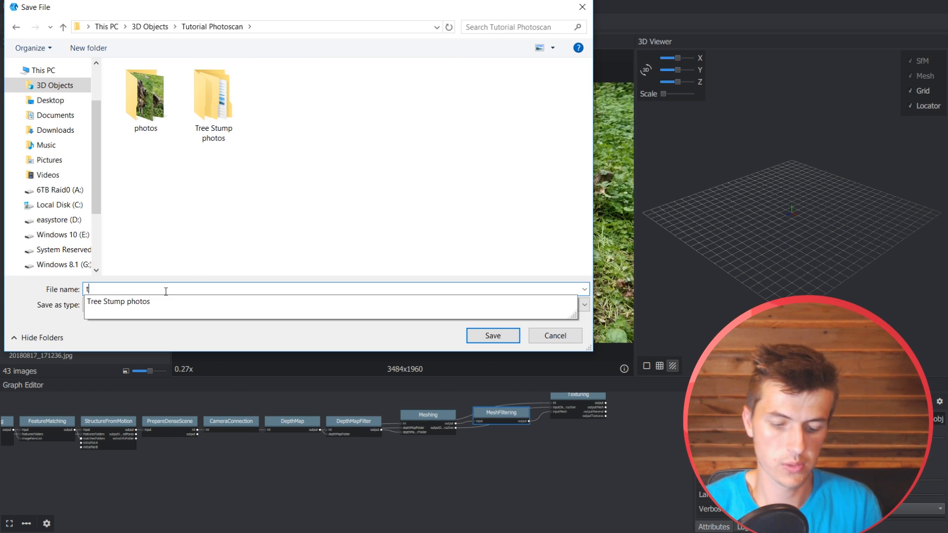
type("utorial")
key("Return")
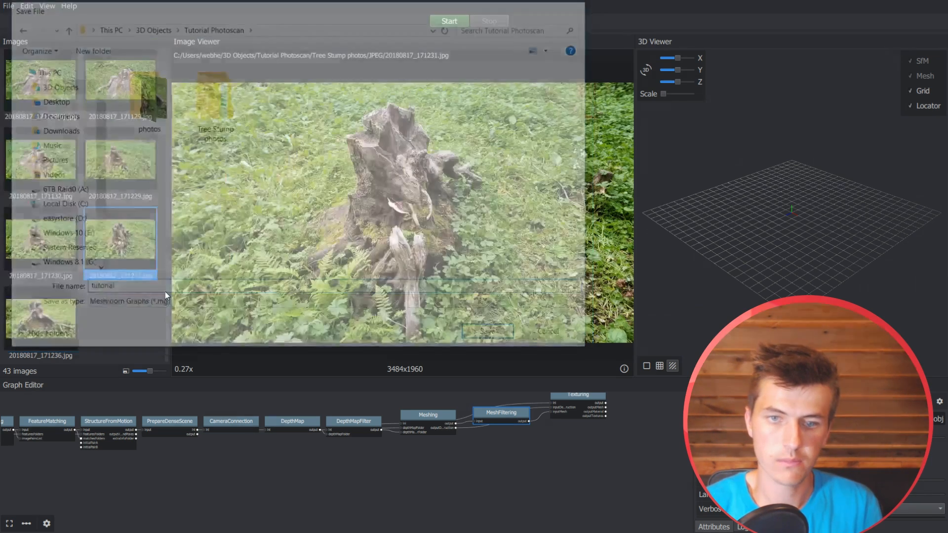
left_click(454, 21)
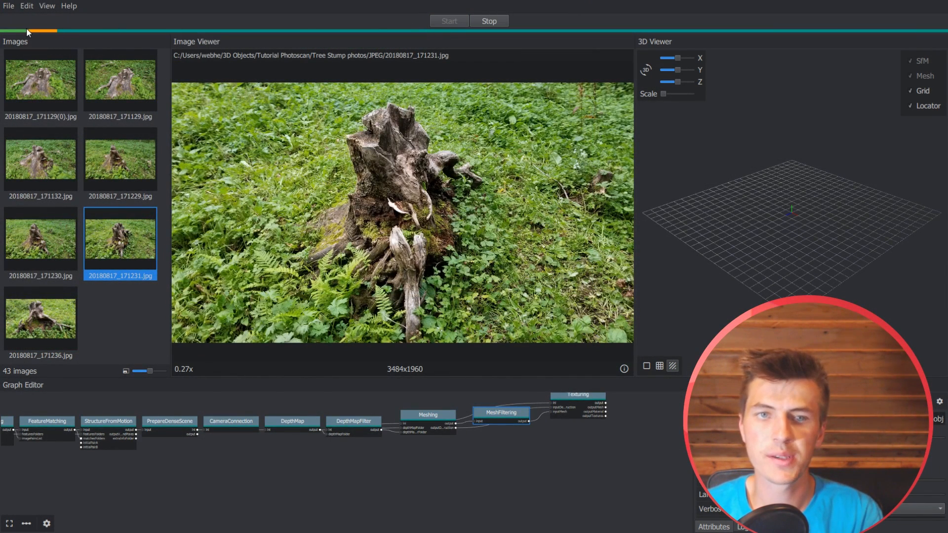
- Examine the sparse point cloud and the reconstructed camera positions around the tree stump from several angles
scroll(327, 449, "down", 2)
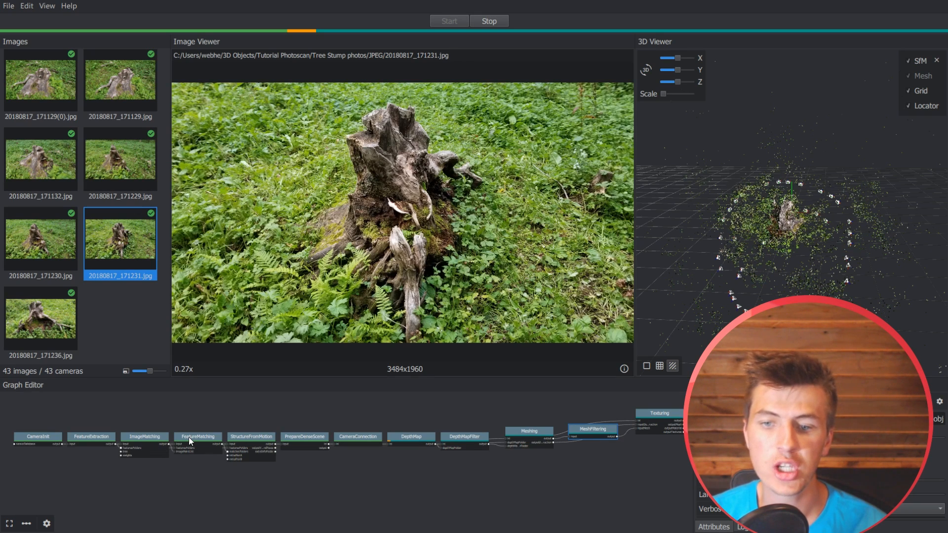
left_click_drag(862, 276, 816, 385)
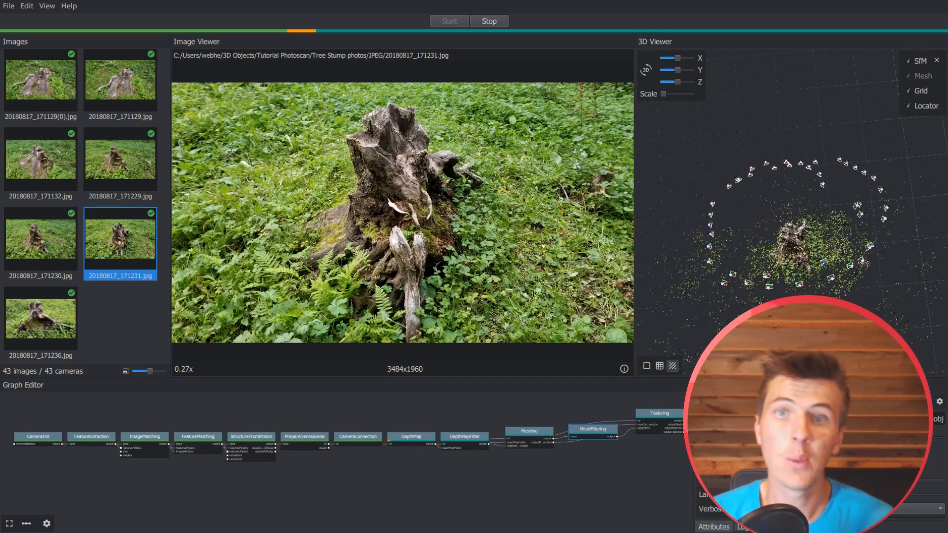
scroll(793, 217, "up", 1)
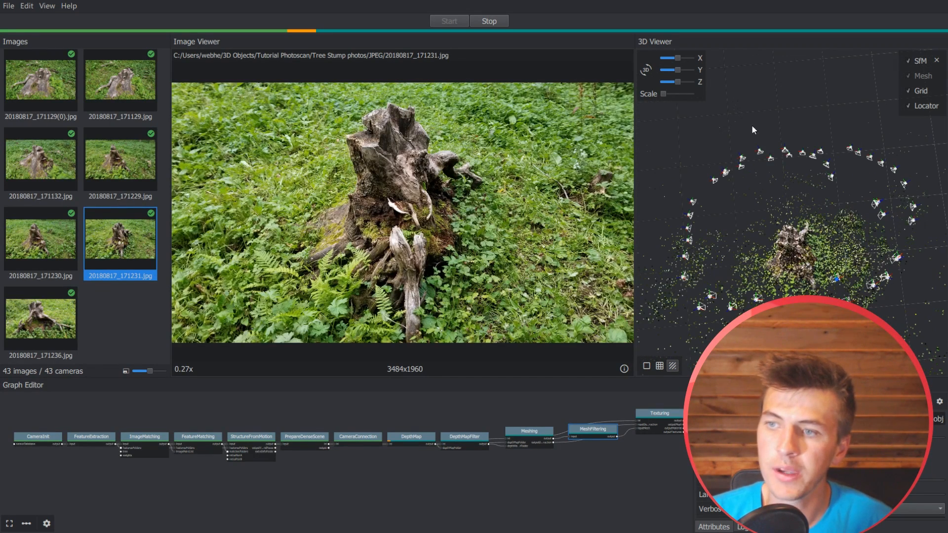
left_click_drag(808, 336, 840, 268)
scroll(842, 276, "up", 2)
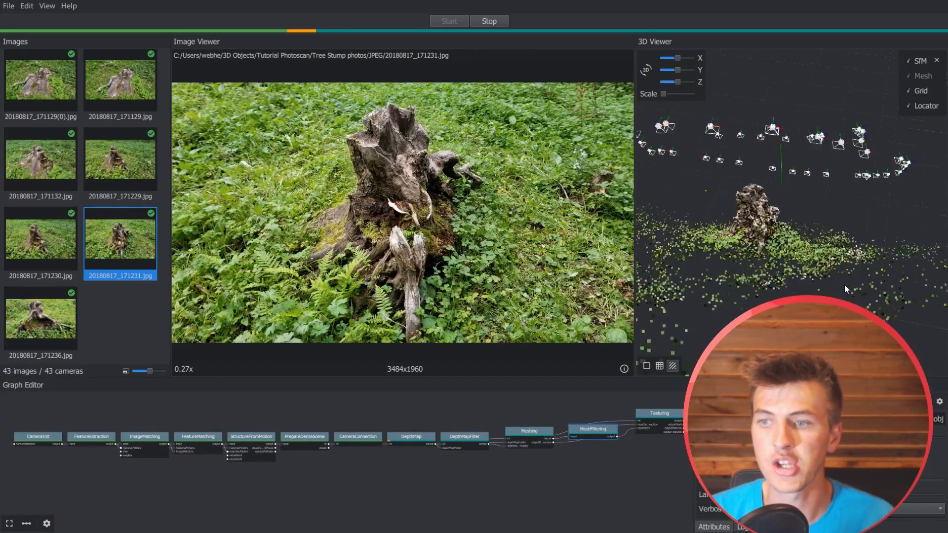
left_click_drag(765, 267, 865, 276)
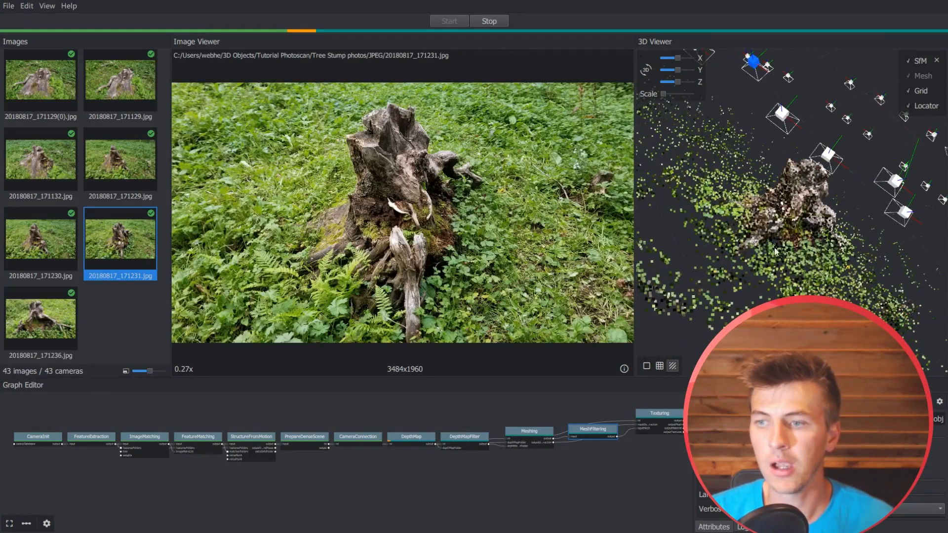
left_click_drag(777, 251, 805, 250)
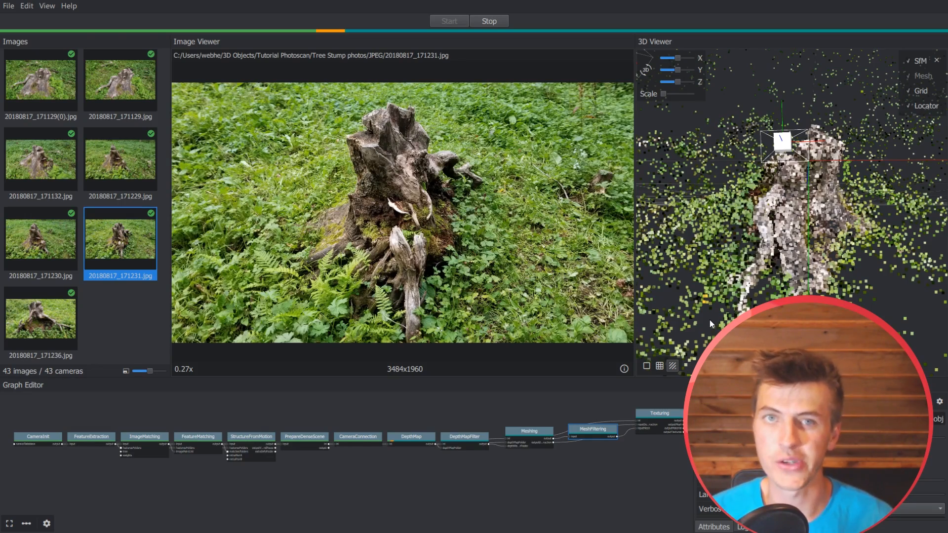
left_click_drag(709, 319, 617, 273)
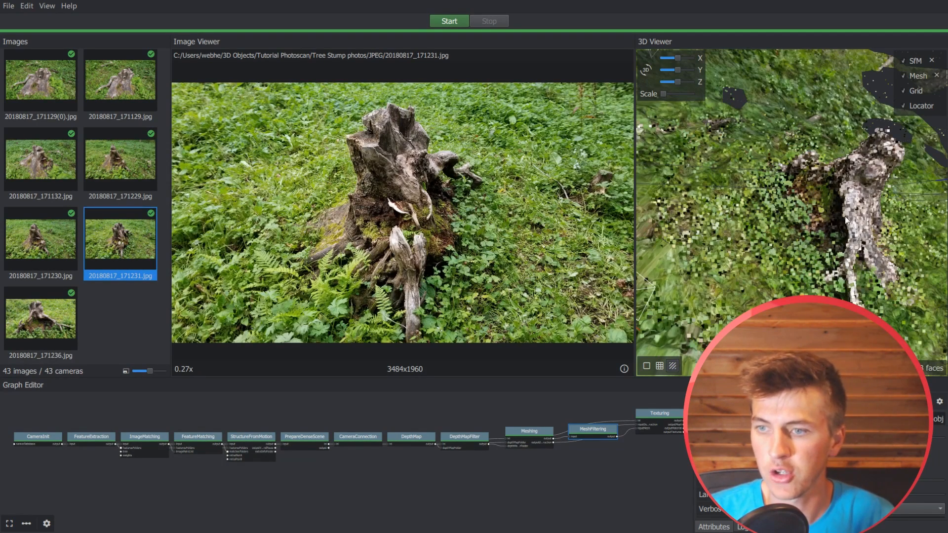
- Inspect the textured tree stump mesh from several sides and hide the SfM point cloud covering it
left_click_drag(845, 216, 898, 244)
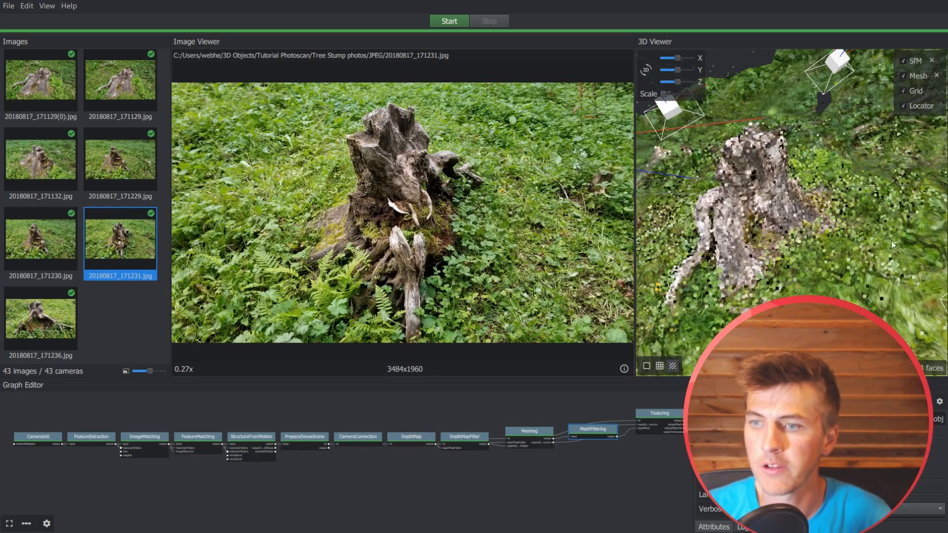
left_click_drag(890, 241, 811, 277)
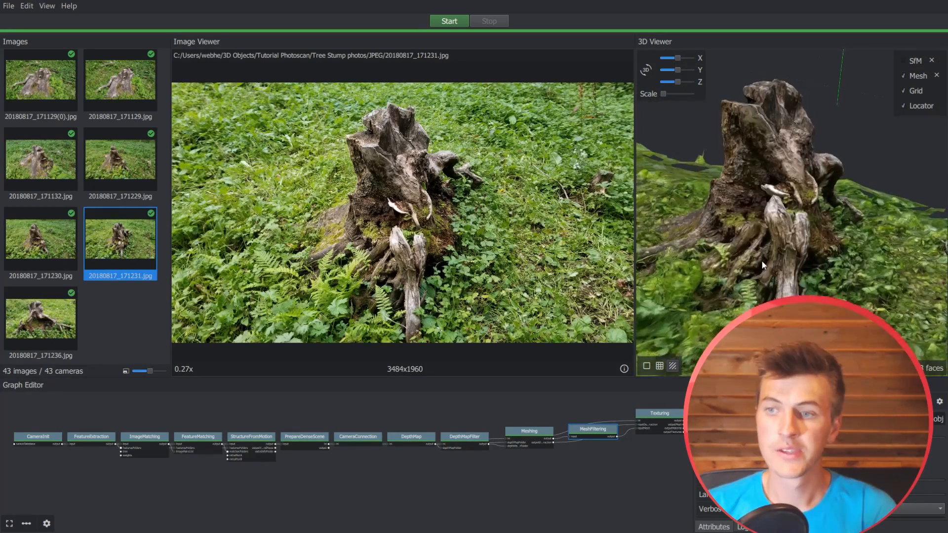
left_click_drag(762, 261, 917, 198)
left_click_drag(942, 203, 839, 187)
left_click_drag(799, 222, 795, 190)
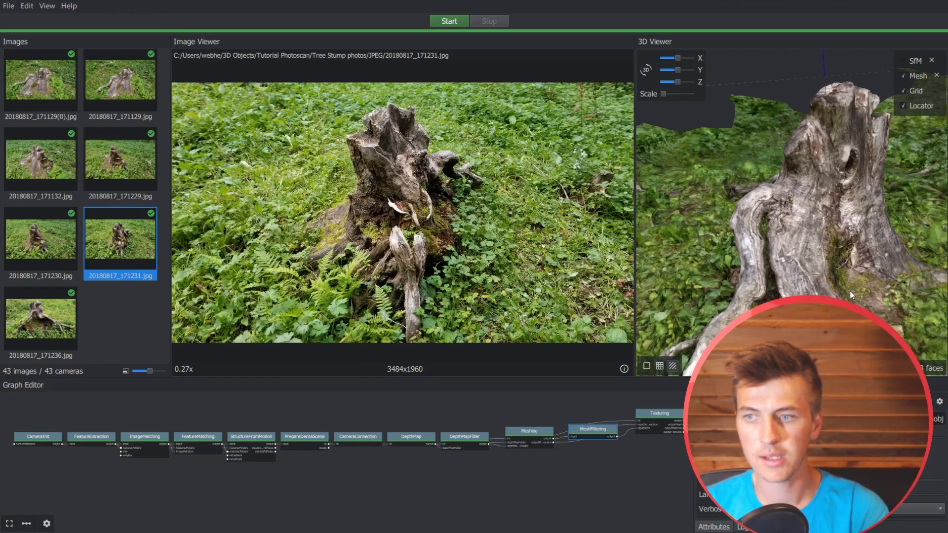
left_click_drag(850, 295, 914, 102)
scroll(757, 231, "up", 5)
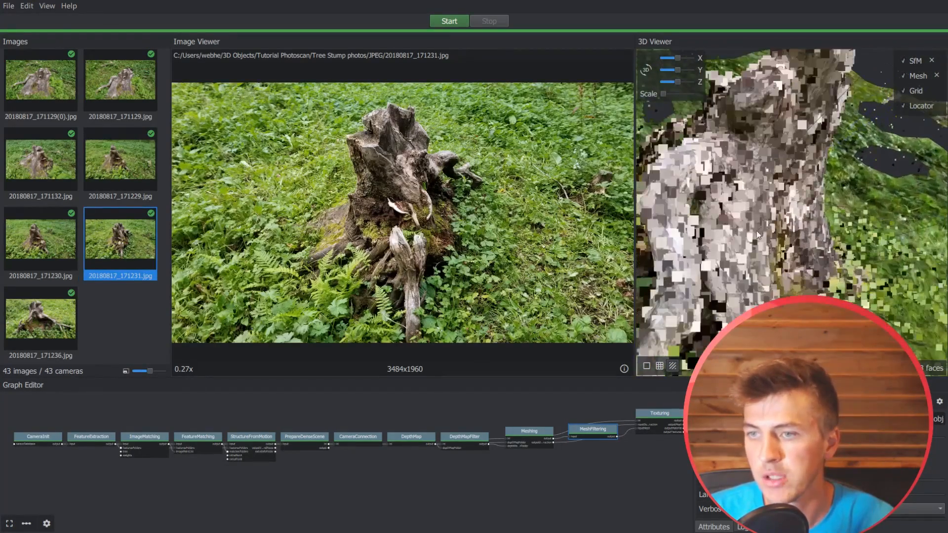
scroll(757, 231, "down", 4)
scroll(721, 264, "up", 2)
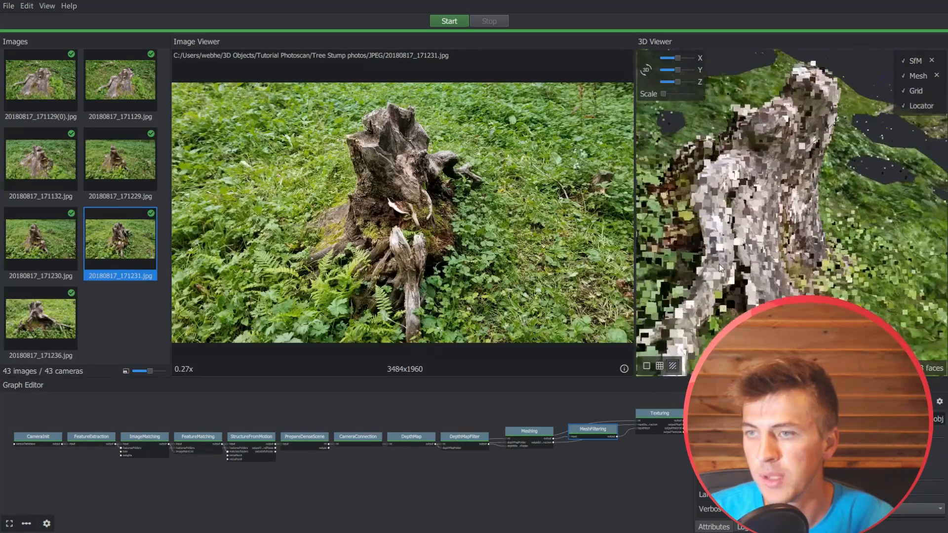
left_click(902, 60)
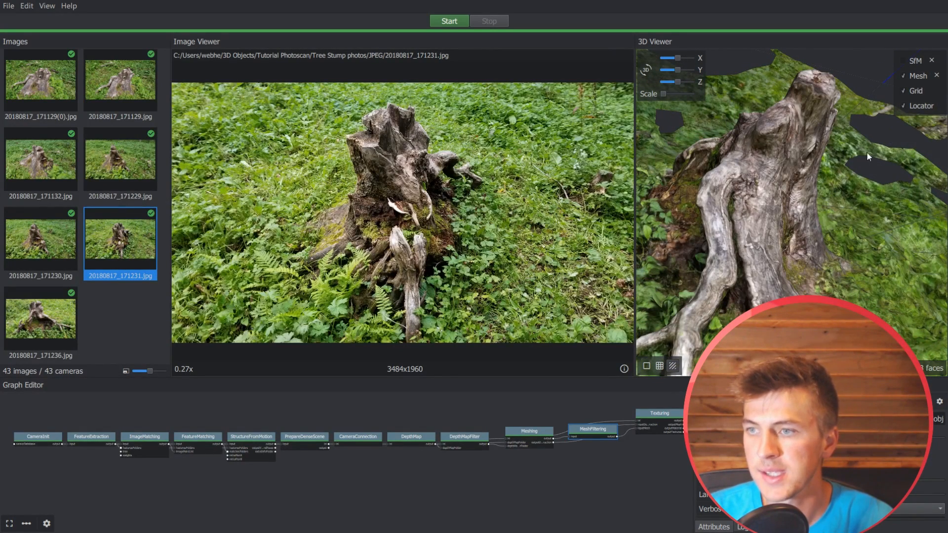
left_click_drag(756, 197, 942, 277)
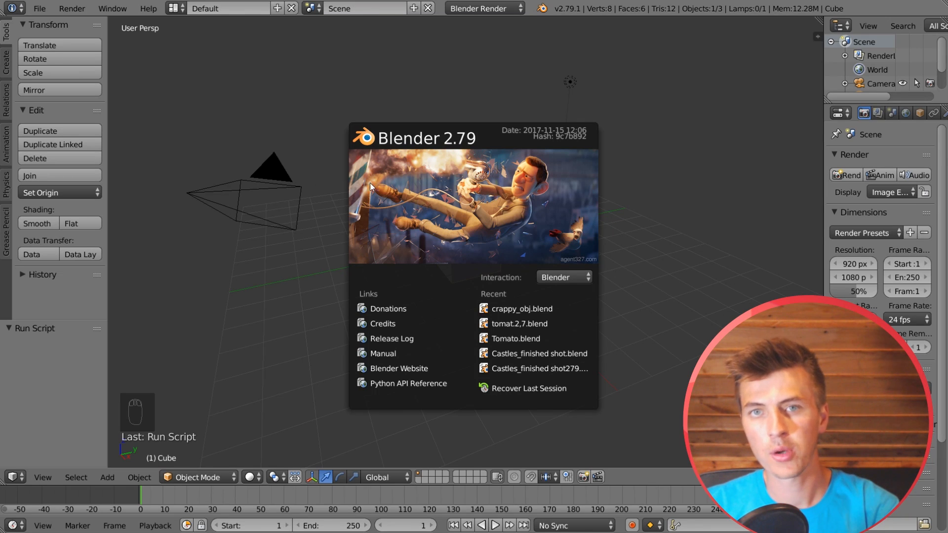
- Switch to Blender and import texturedMesh.obj from the MeshroomCache\Texturing subfolder of Tutorial Photoscan as a Wavefront OBJ
left_click(297, 130)
left_click(39, 8)
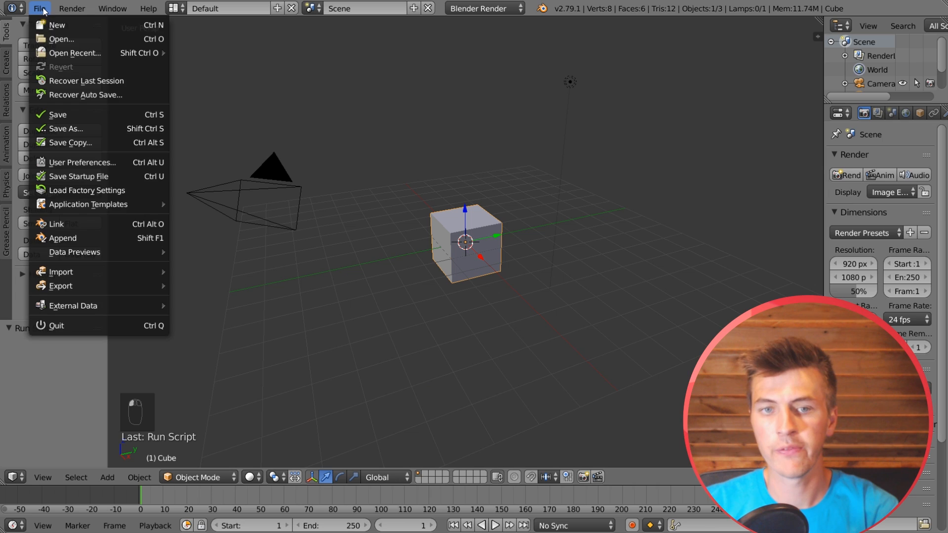
mouse_move(102, 274)
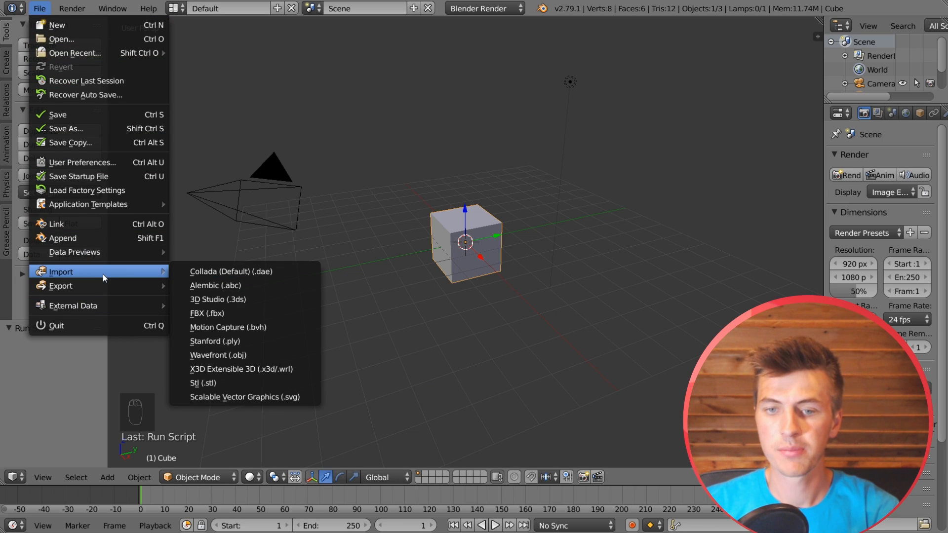
left_click(257, 352)
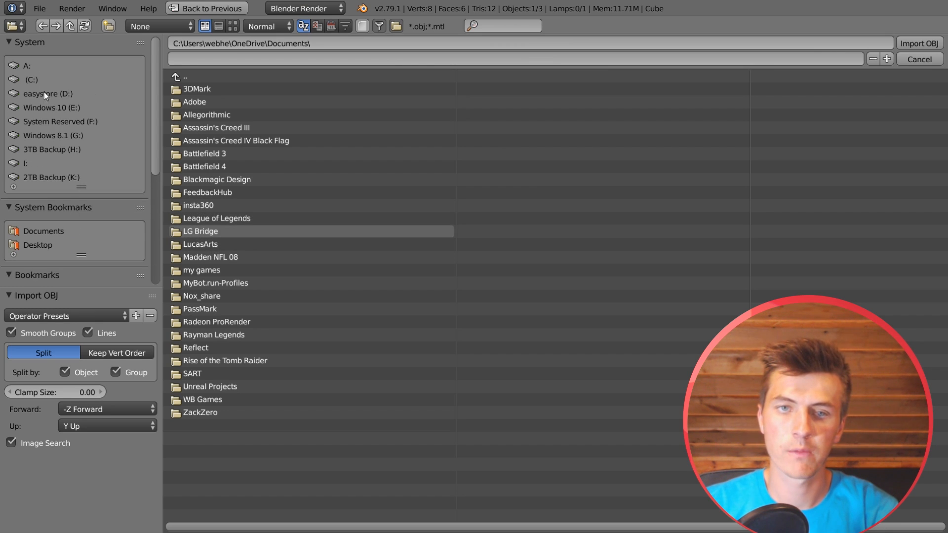
left_click(37, 78)
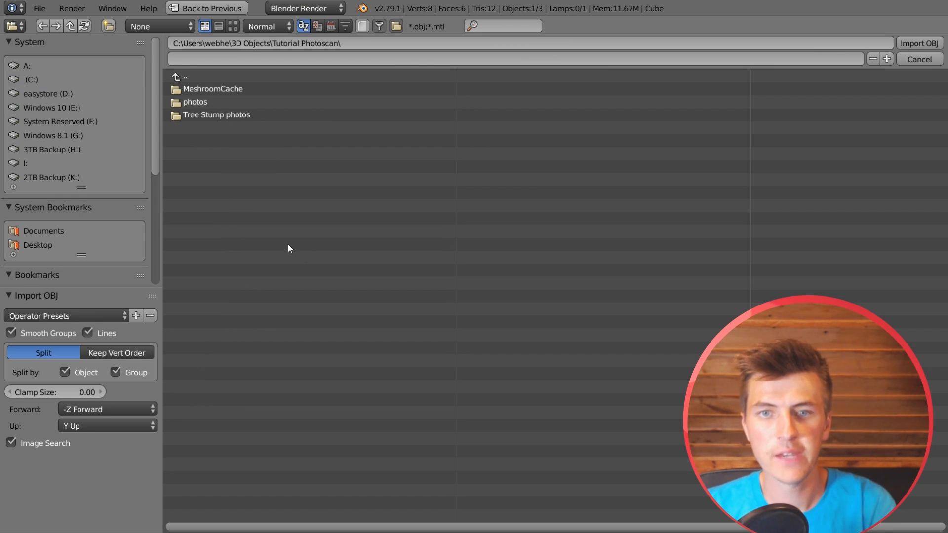
double_click(236, 89)
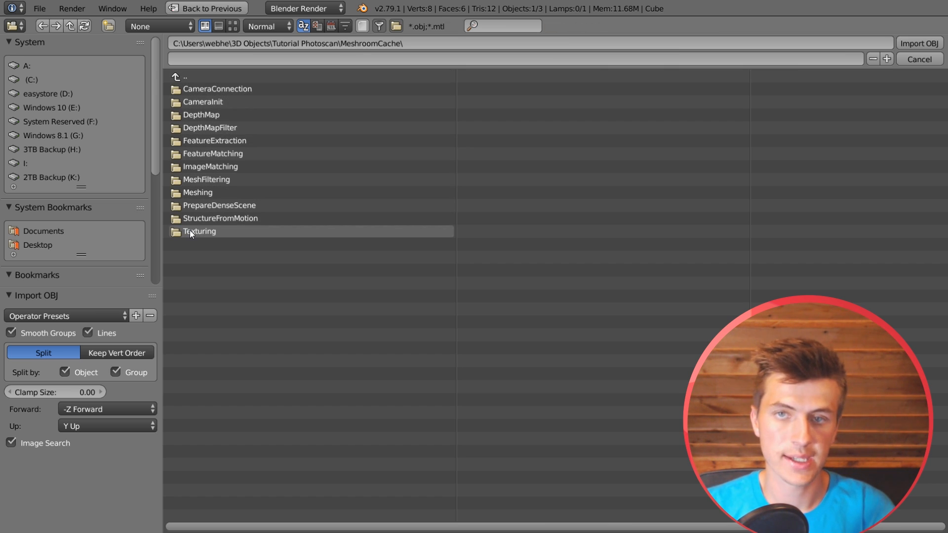
double_click(189, 230)
double_click(235, 90)
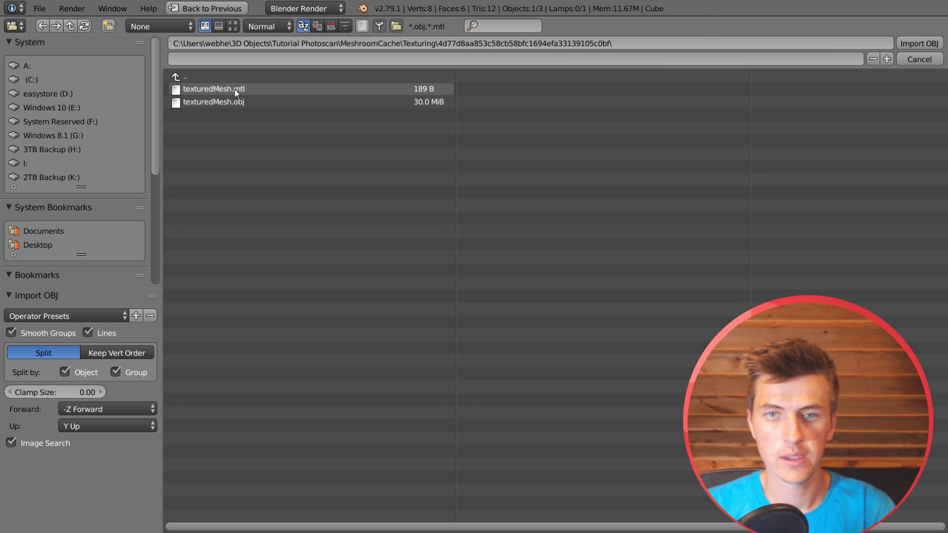
left_click(280, 100)
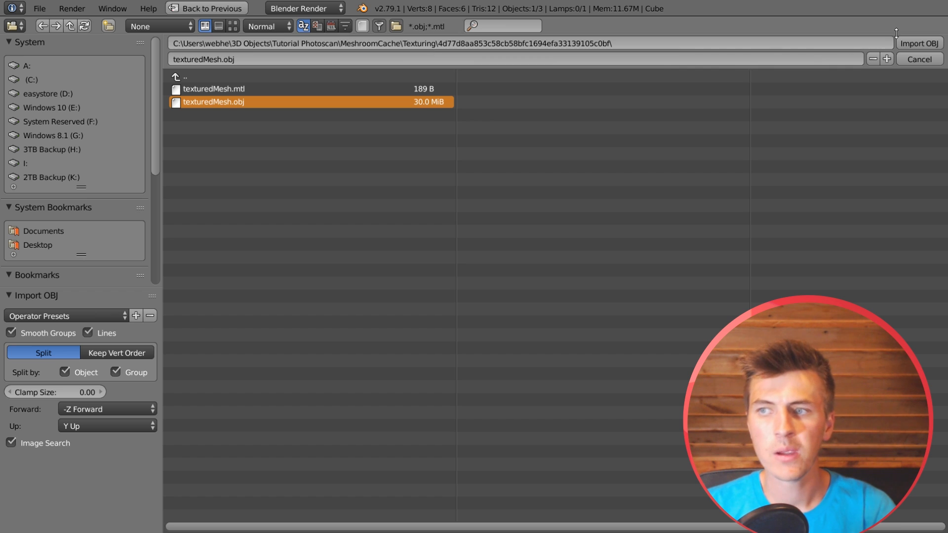
left_click(918, 42)
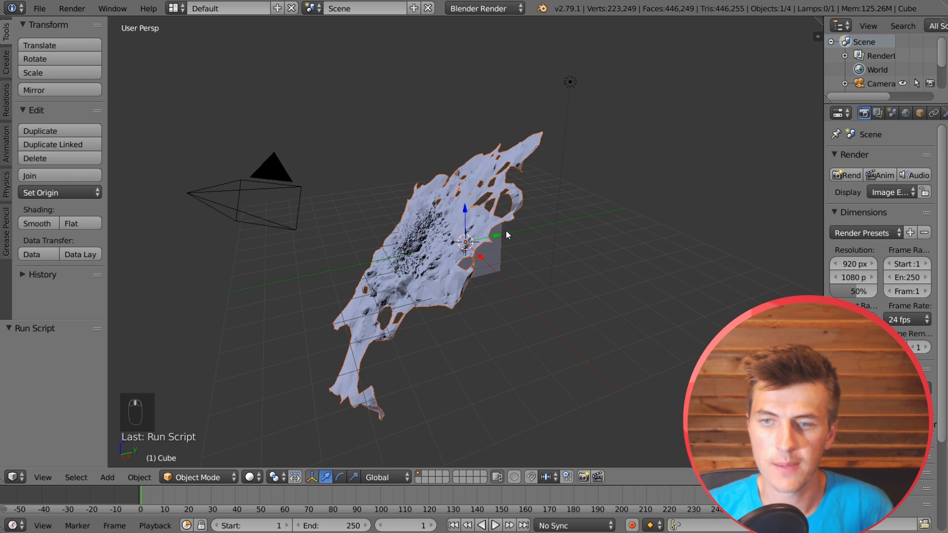
- Delete the default cube next to the imported mesh
middle_click_drag(505, 229, 481, 192)
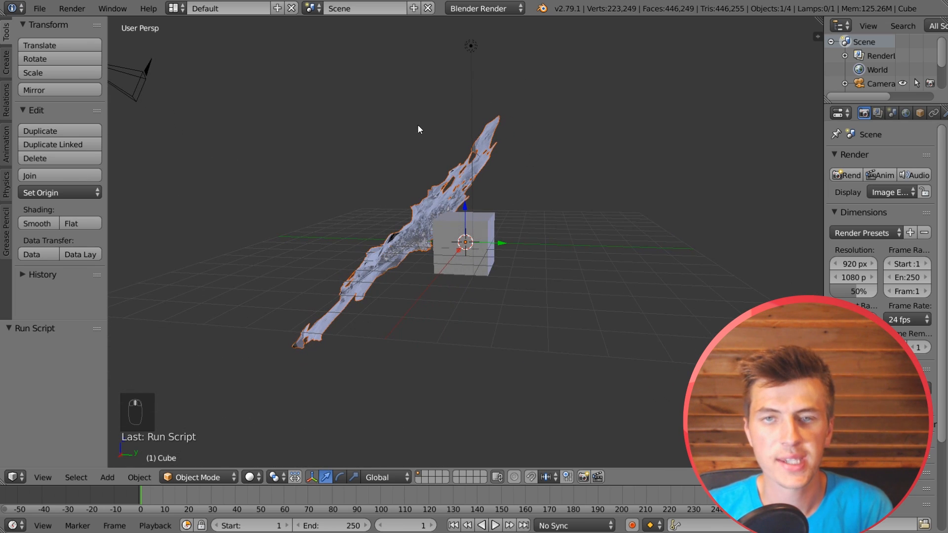
scroll(452, 174, "up", 1)
right_click(491, 221)
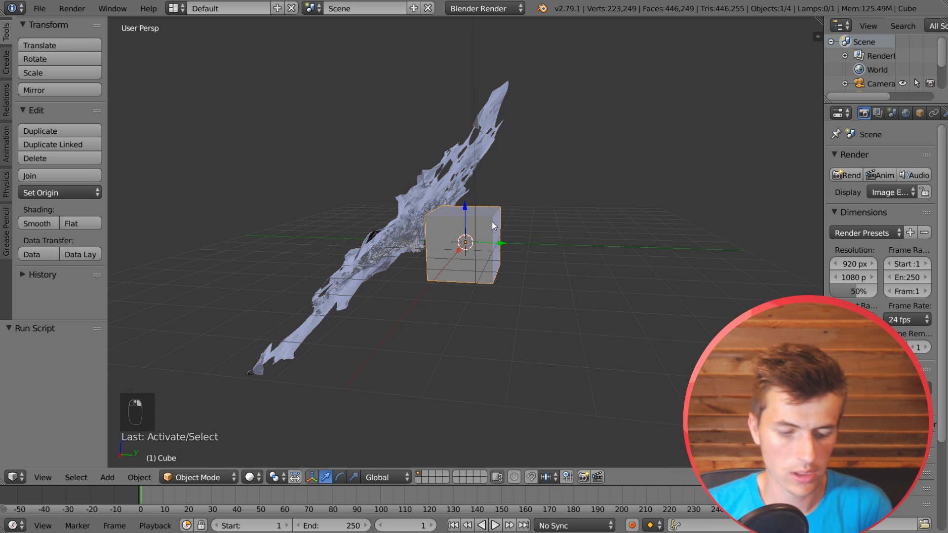
key("x")
left_click(493, 224)
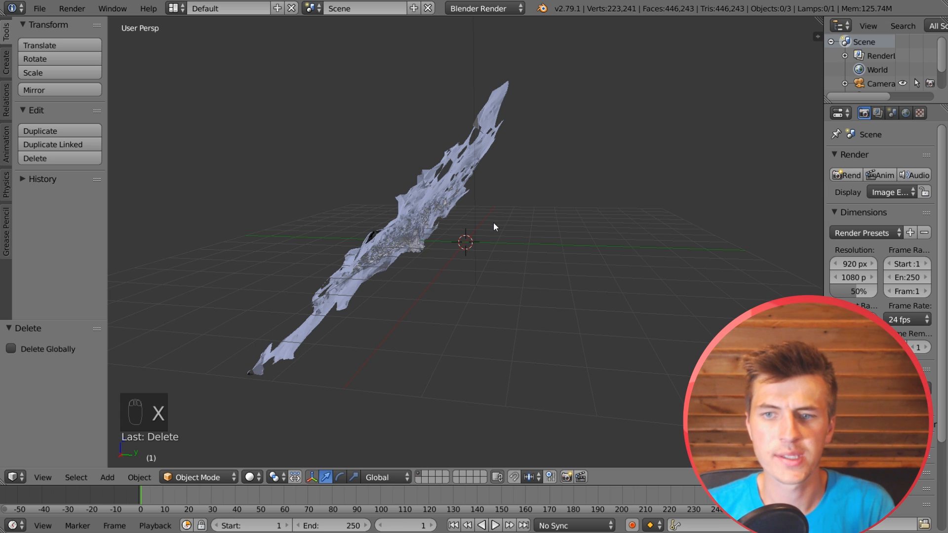
- Select the imported mesh and trackball-rotate it by about -158° and -75.1° so it lies roughly flat
right_click(480, 218)
middle_click_drag(535, 220, 559, 190)
key("r")
key("r")
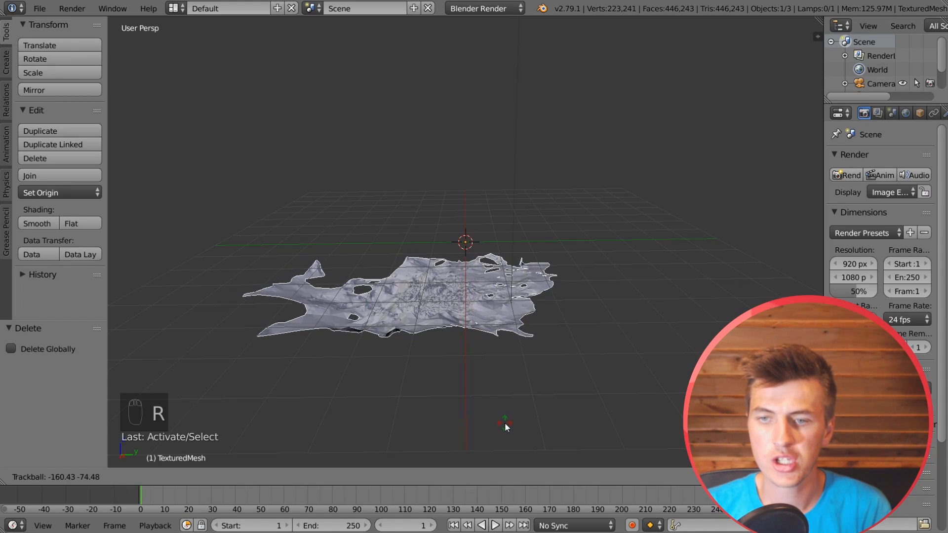
left_click(502, 428)
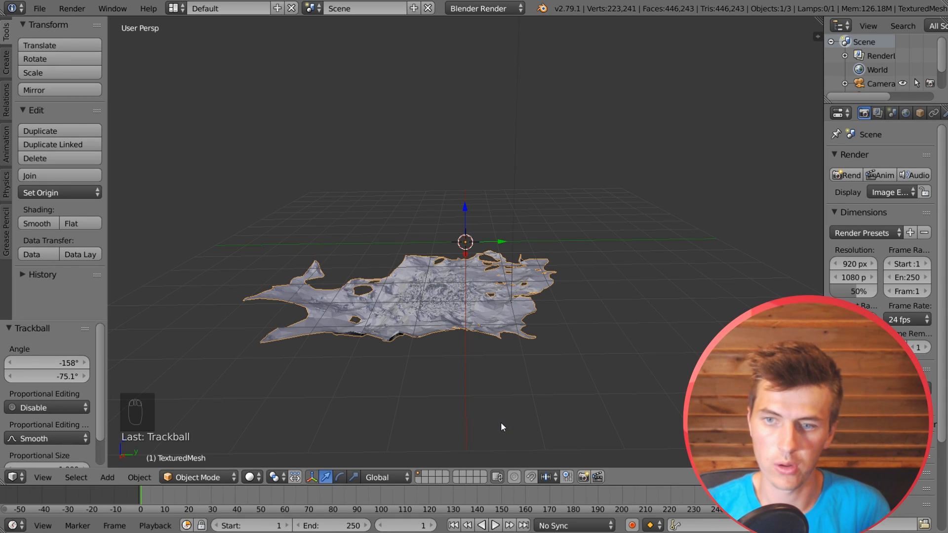
- In front orthographic view, rotate the mesh by about 8° to level it and move it up about 1.8 units to the grid origin
key("KP_1")
key("KP_5")
scroll(496, 370, "up", 1)
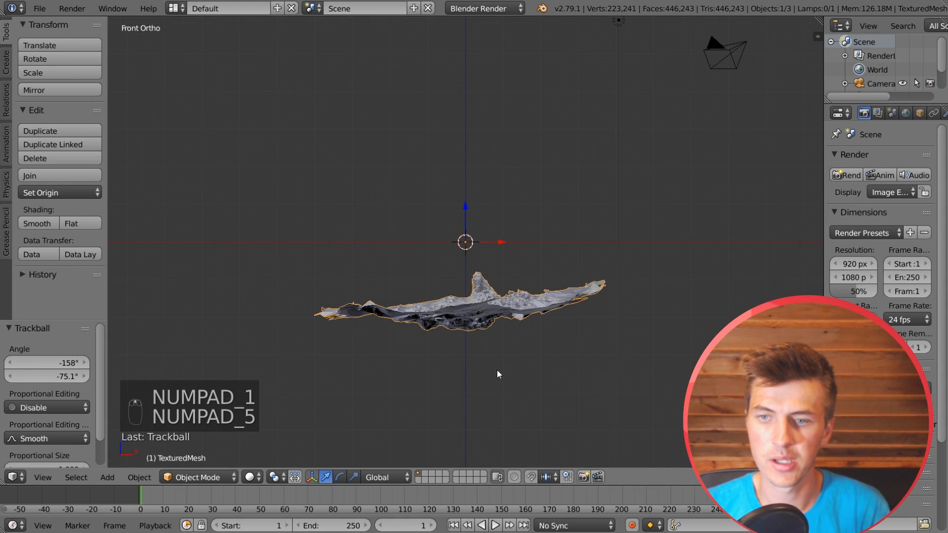
key("r")
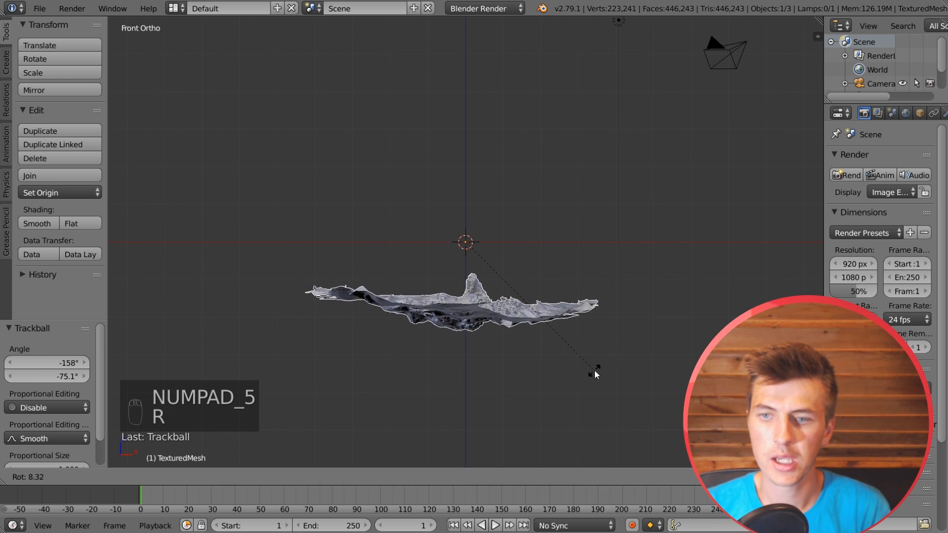
left_click(594, 371)
key("g")
left_click(584, 295)
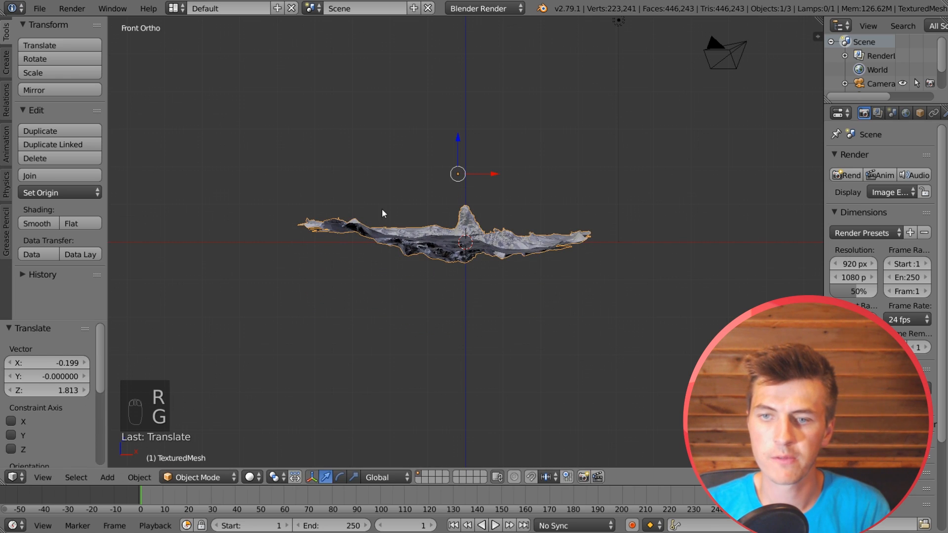
- Recentre the mesh on the grid origin and fine-tune its tilt with rotations of about -1.86° and 3.39°
key("g")
left_click(432, 224)
key("r")
left_click(589, 277)
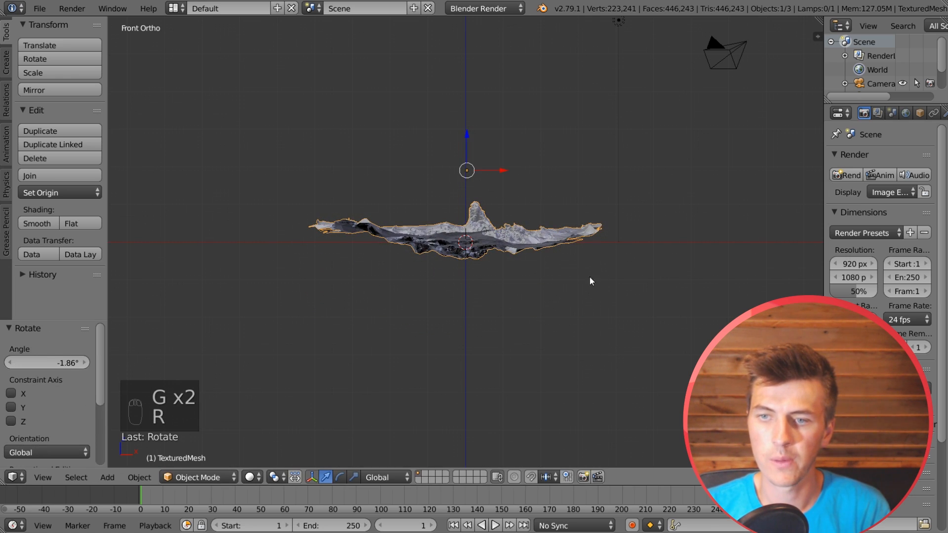
middle_click_drag(589, 277, 438, 289)
- Select the textured mesh, widen the properties area and add a Decimate modifier to the mesh
scroll(636, 348, "up", 8)
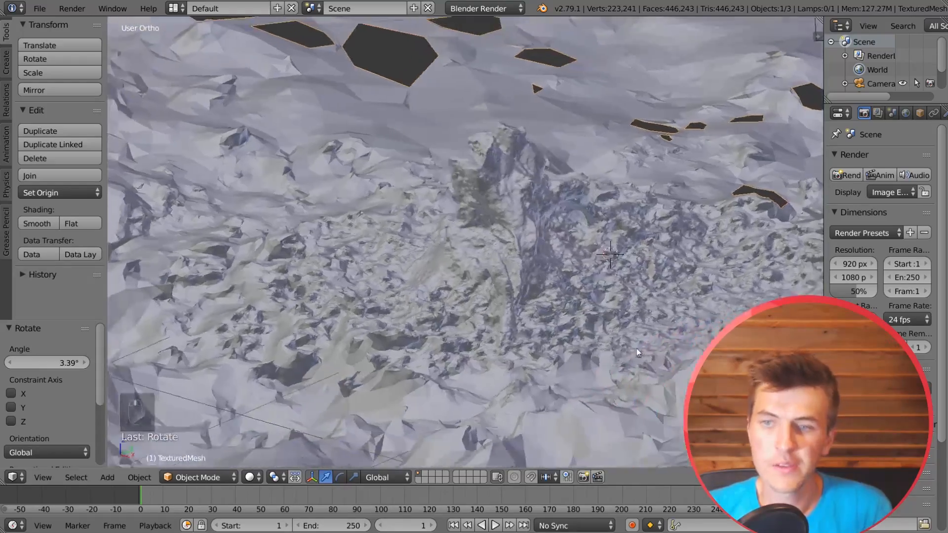
middle_click_drag(636, 348, 590, 350)
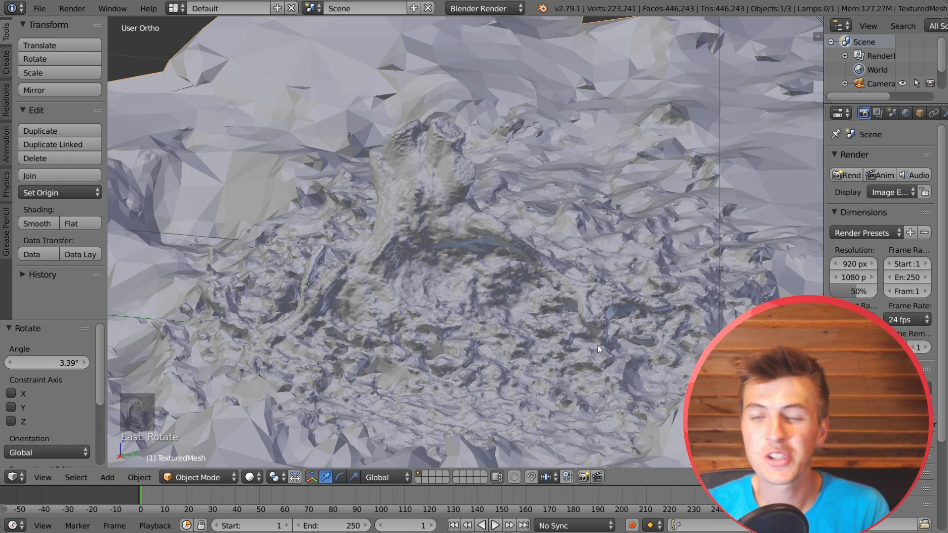
middle_click_drag(617, 339, 596, 330)
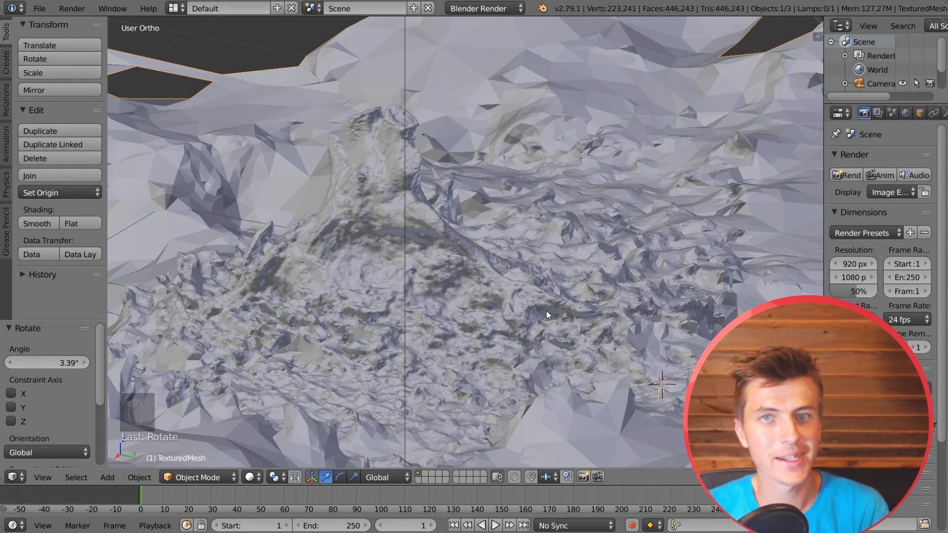
middle_click_drag(545, 310, 517, 330)
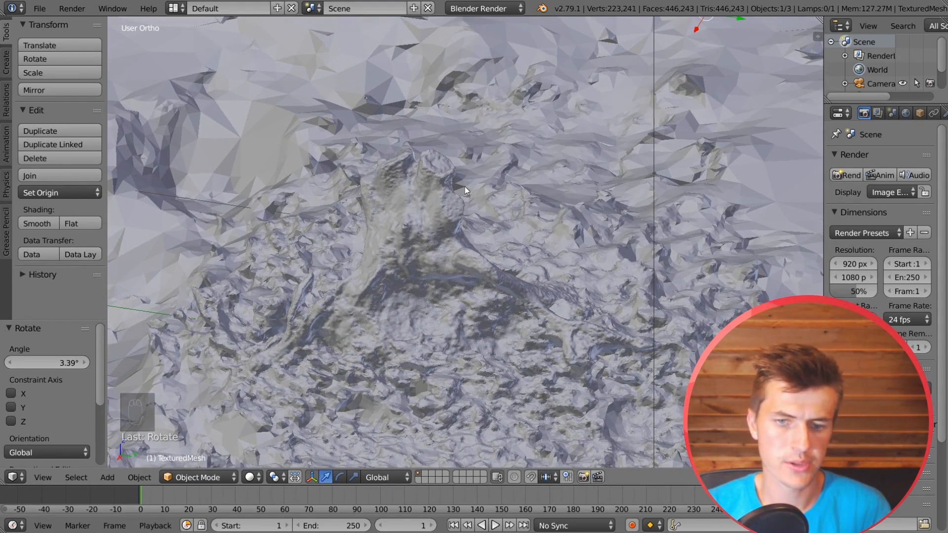
right_click(401, 234)
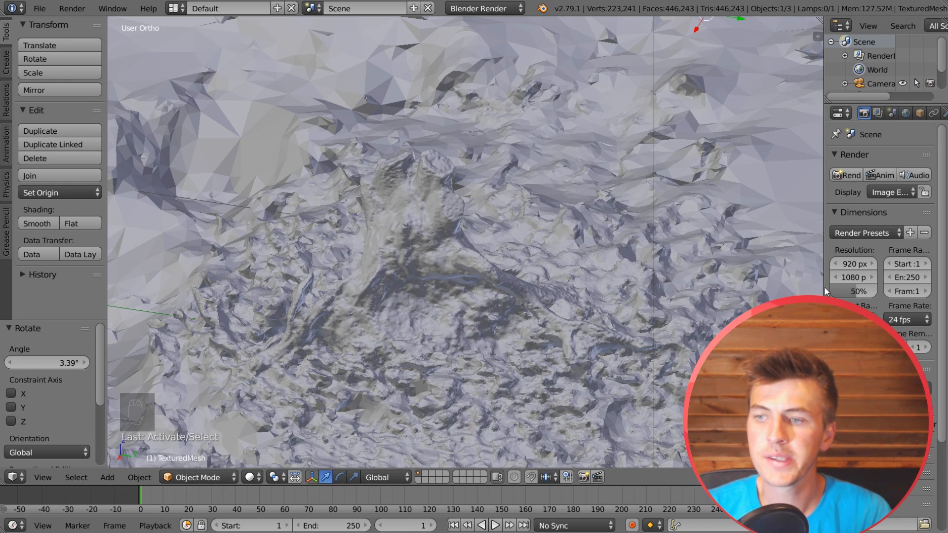
left_click_drag(824, 288, 729, 290)
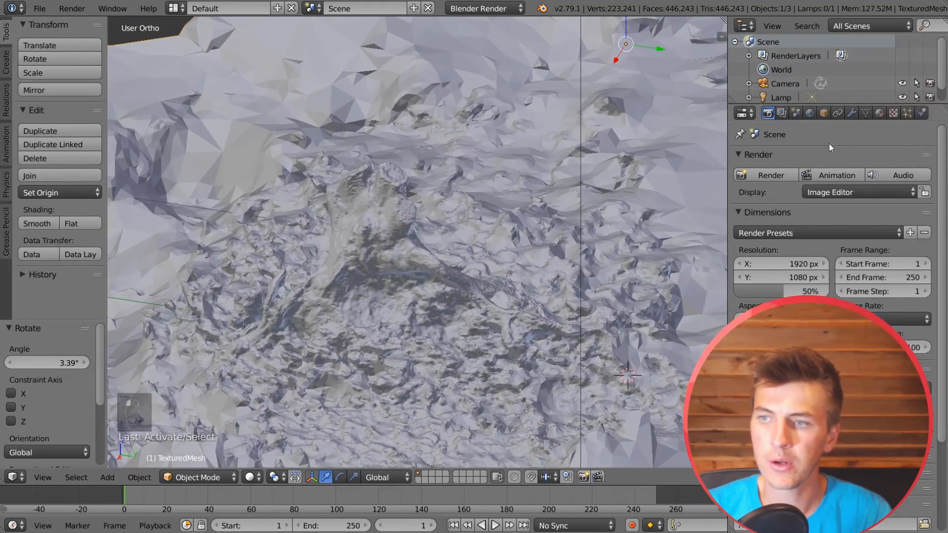
left_click(850, 113)
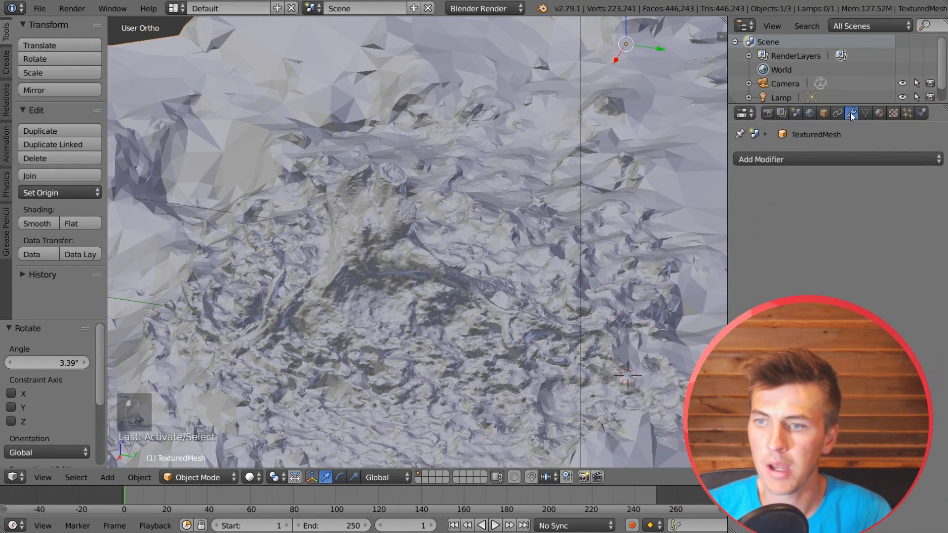
left_click(811, 159)
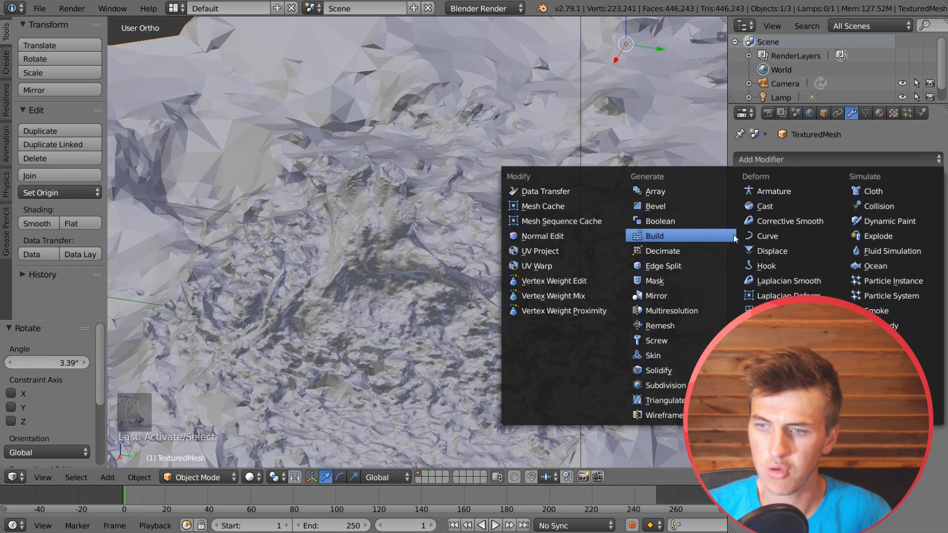
left_click(683, 250)
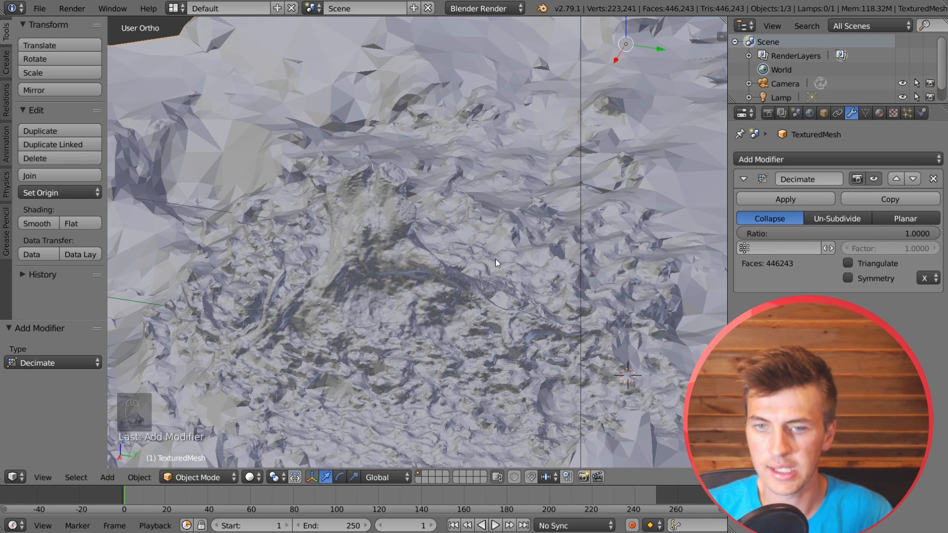
- Set the Decimate modifier's collapse ratio to 0.5
scroll(334, 260, "up", 3)
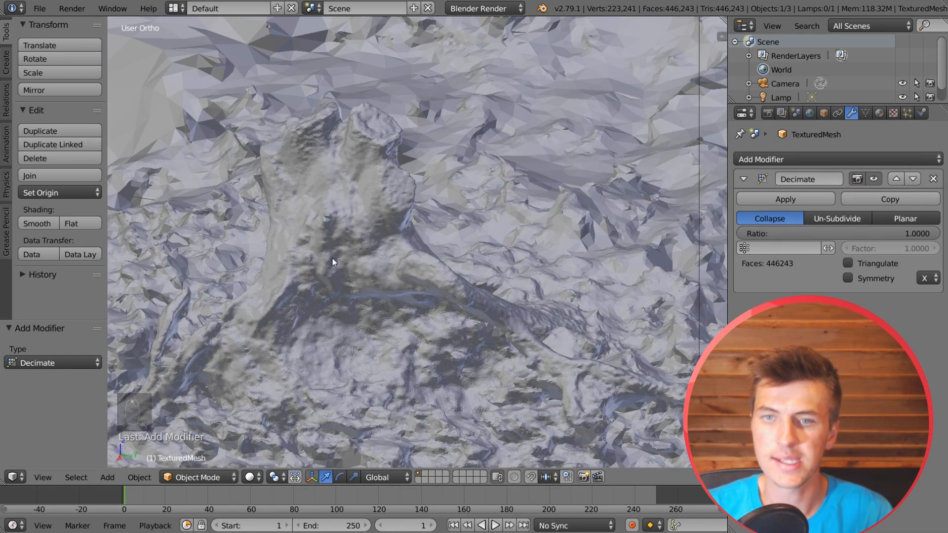
left_click(827, 234)
type(".5")
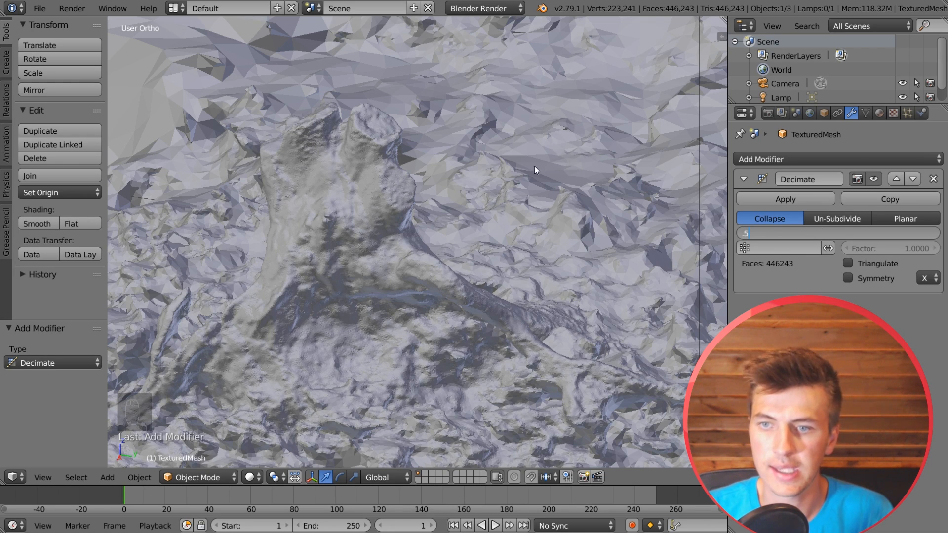
key("Return")
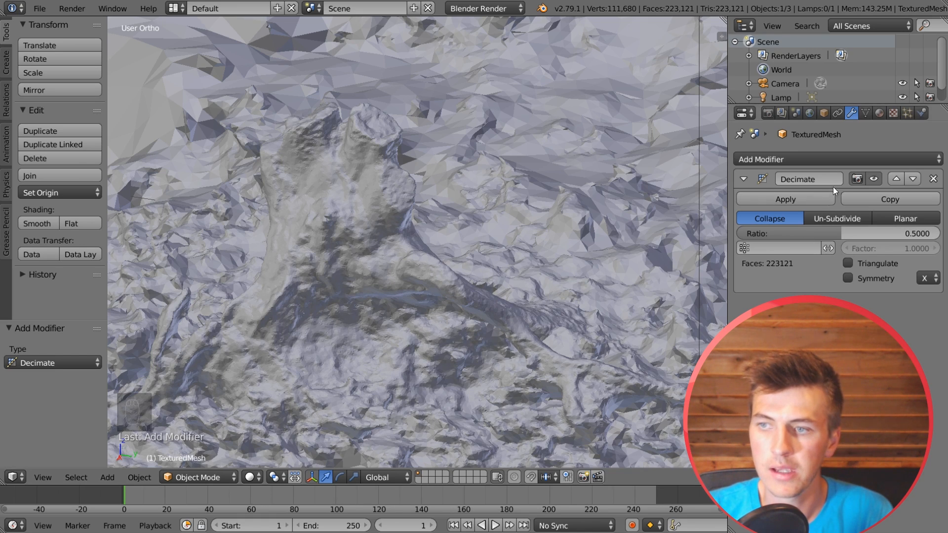
- Compare the stump with the decimation switched off and on in the viewport, and apply the Decimate modifier
left_click(874, 179)
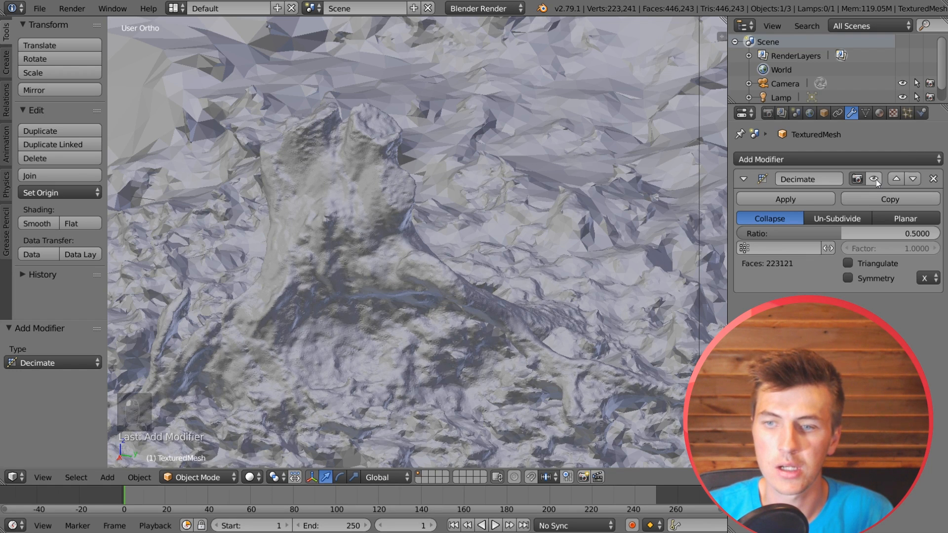
left_click(874, 179)
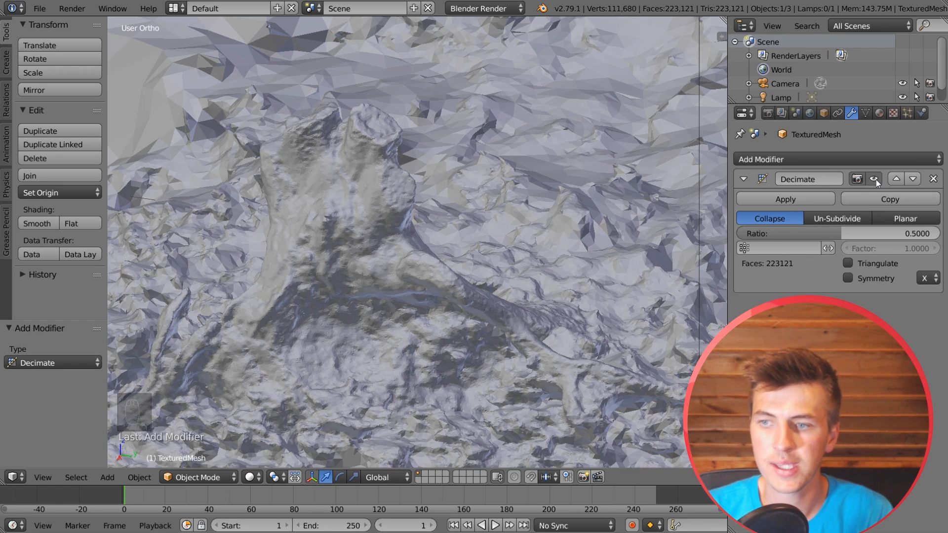
left_click(874, 179)
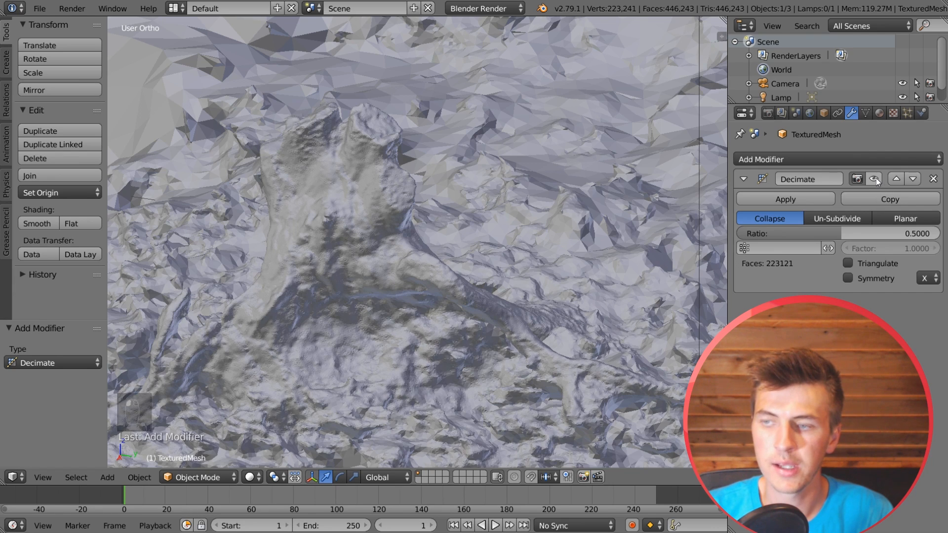
left_click(875, 179)
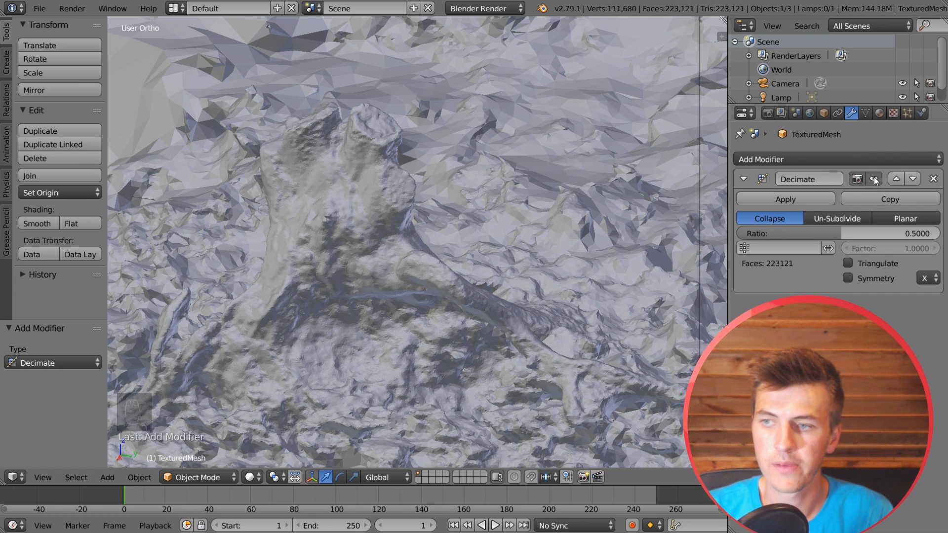
left_click(801, 199)
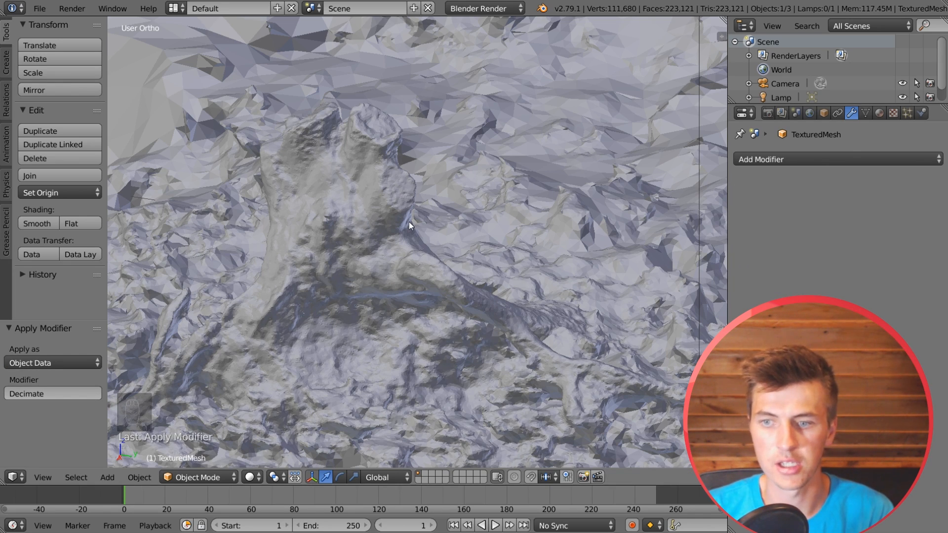
- Add a Smooth modifier to the textured mesh and raise its repeat count to 3
left_click(774, 159)
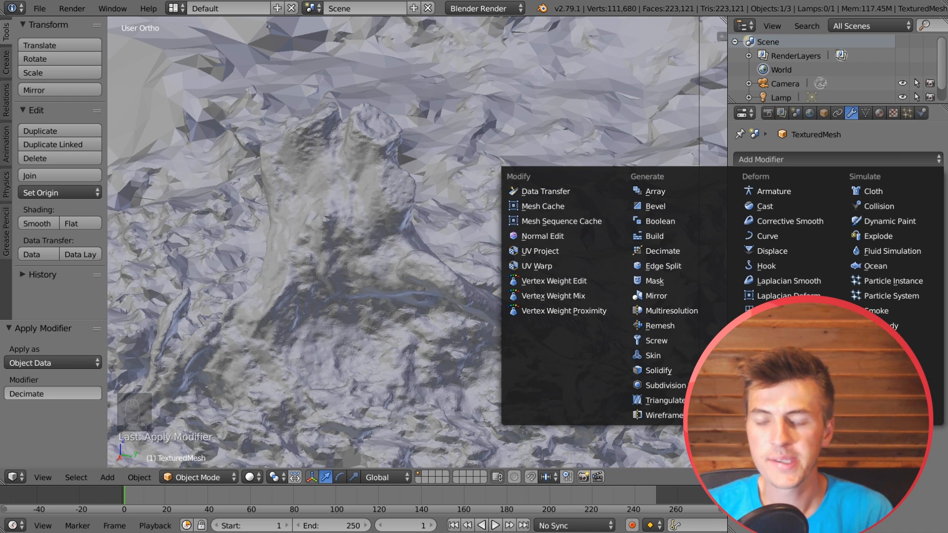
left_click(767, 370)
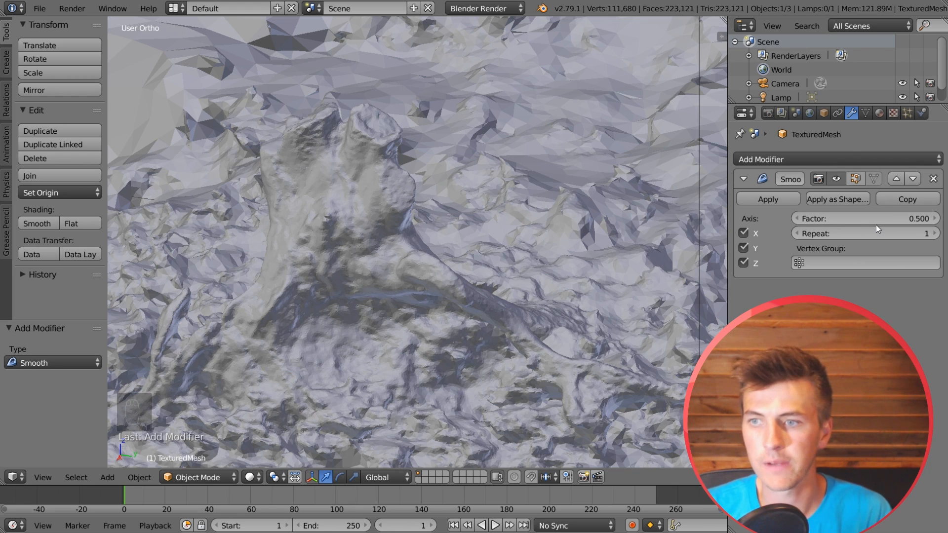
left_click(936, 234)
left_click(936, 235)
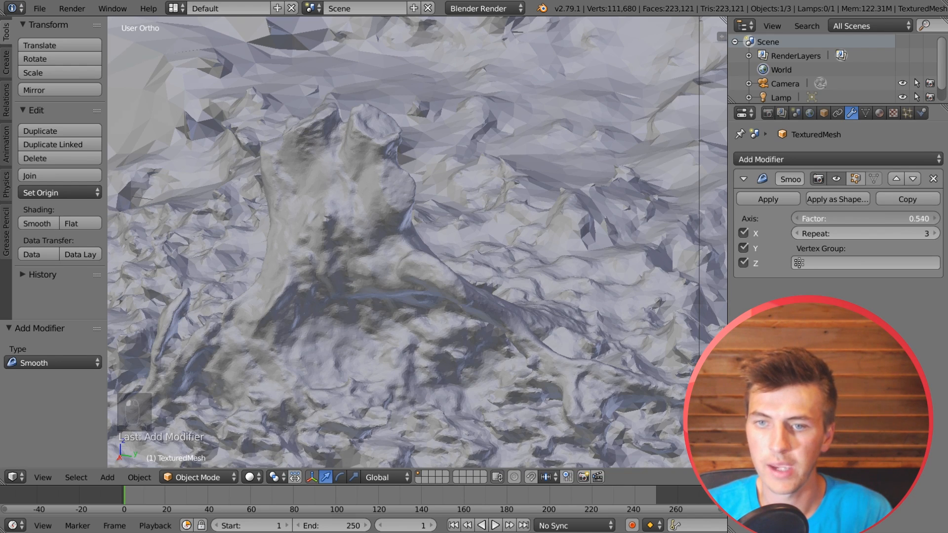
- Try different smoothing strengths, setting the Smooth modifier's repeat count to 2 and its factor to 0.9
left_click_drag(867, 219, 892, 219)
left_click_drag(865, 219, 821, 219)
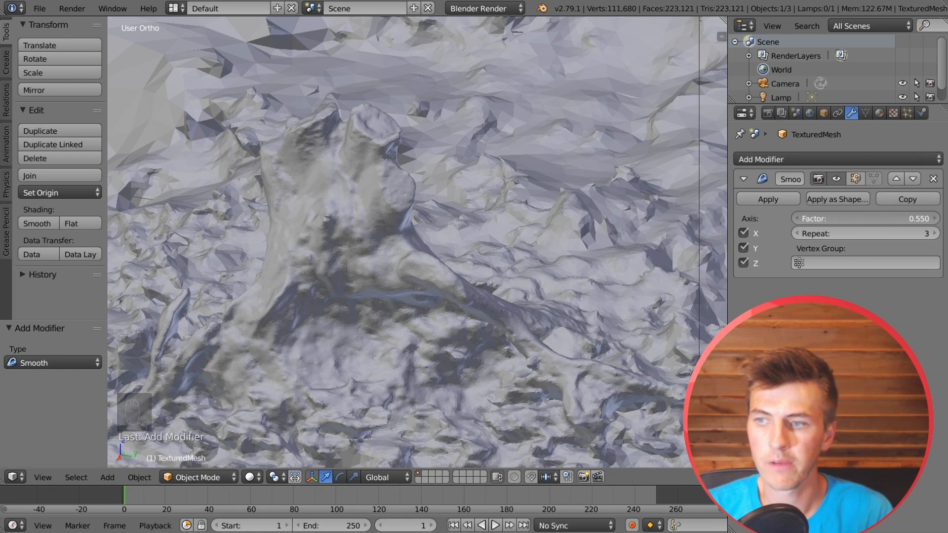
left_click(806, 236)
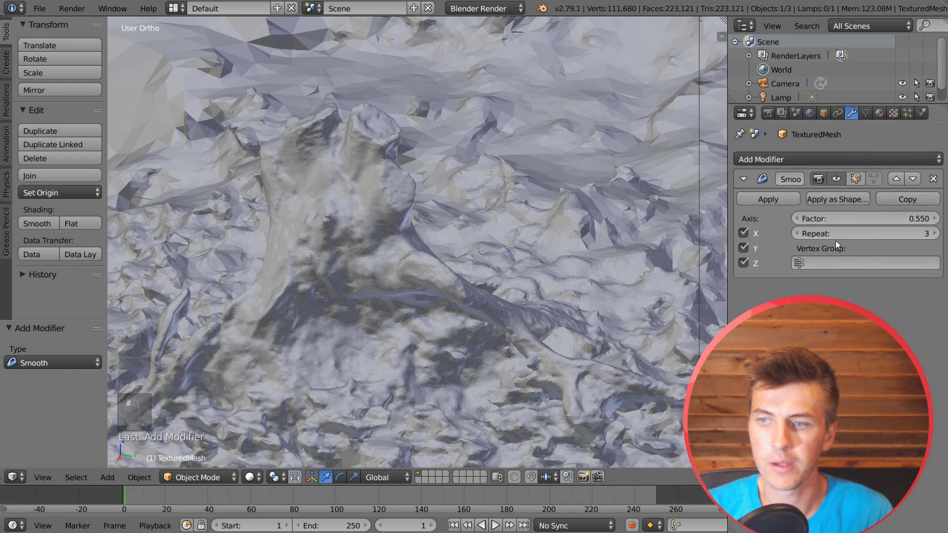
left_click_drag(834, 219, 868, 219)
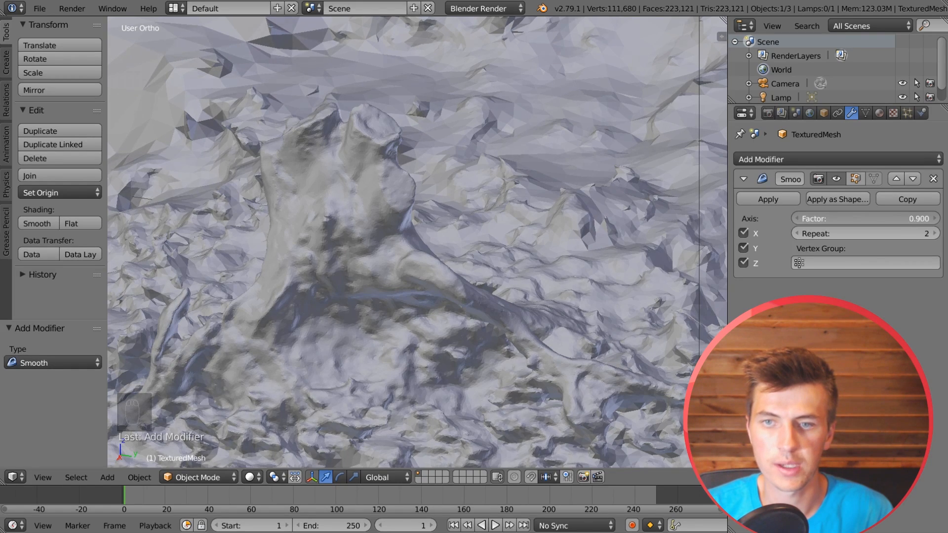
left_click(834, 219)
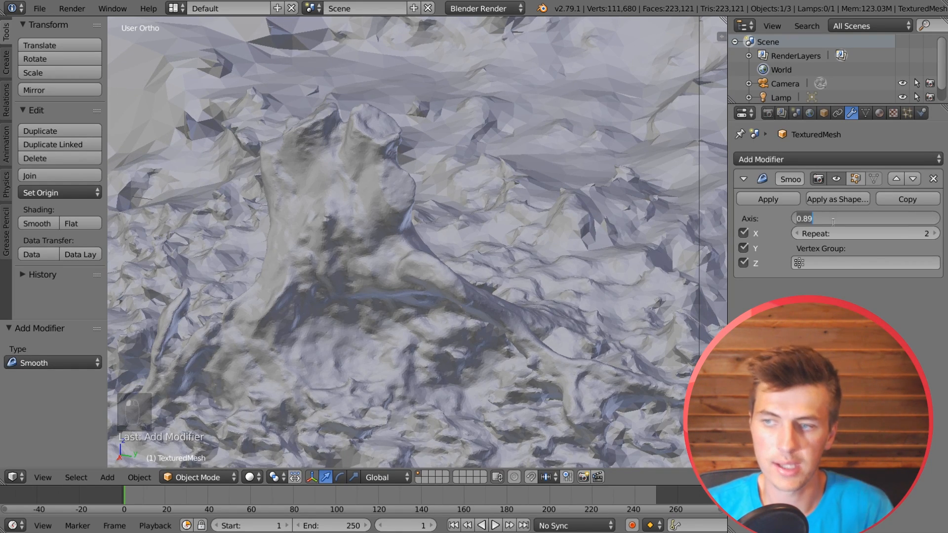
key("BackSpace")
key("Escape")
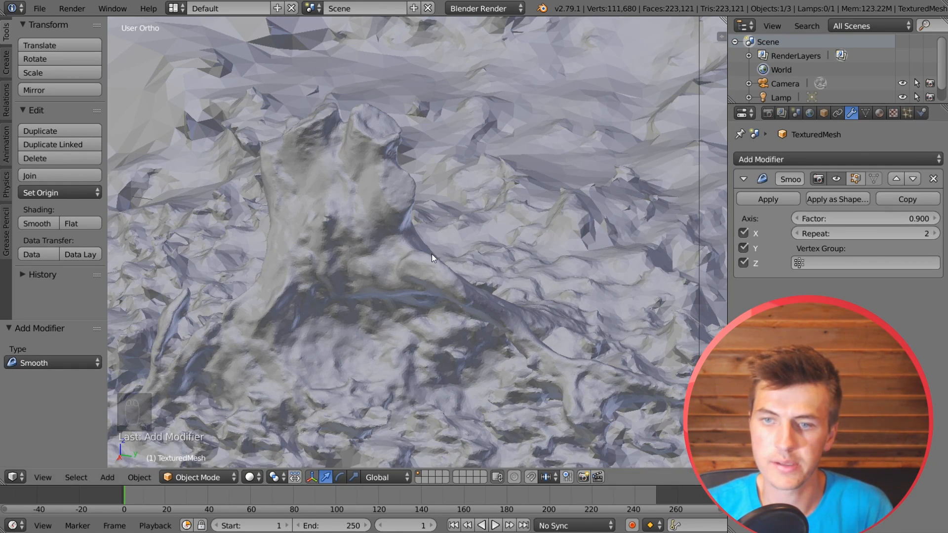
- Apply smooth shading to the textured mesh and check the stump from another side
middle_click_drag(431, 253, 470, 250)
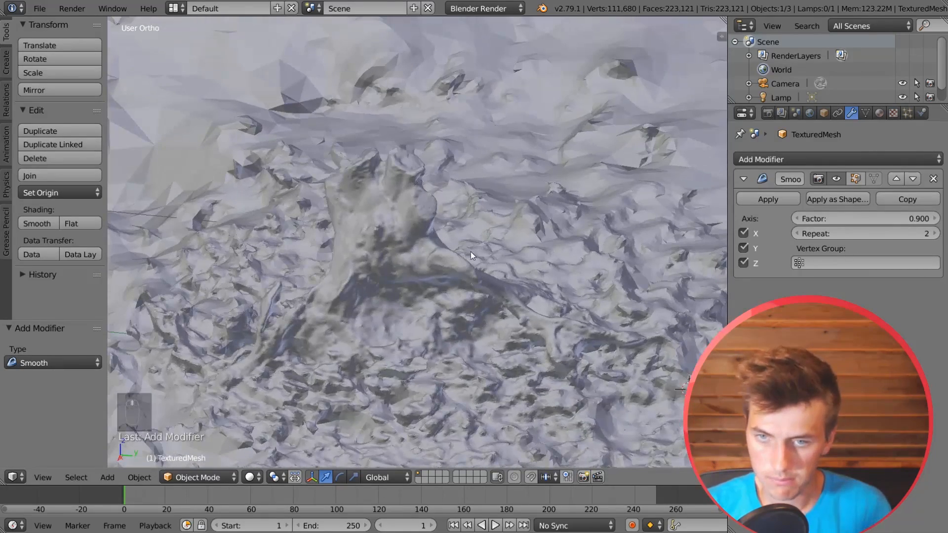
left_click(31, 219)
middle_click_drag(425, 253, 471, 262)
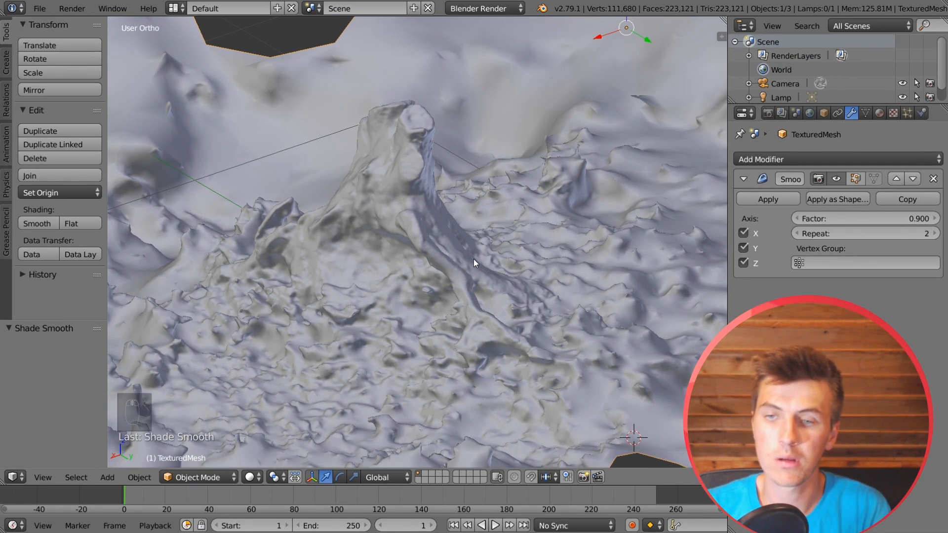
- Align the camera to the current view, select it and pull it back about 1.99 units along its local Z axis
key("ctrl+alt+KP_0")
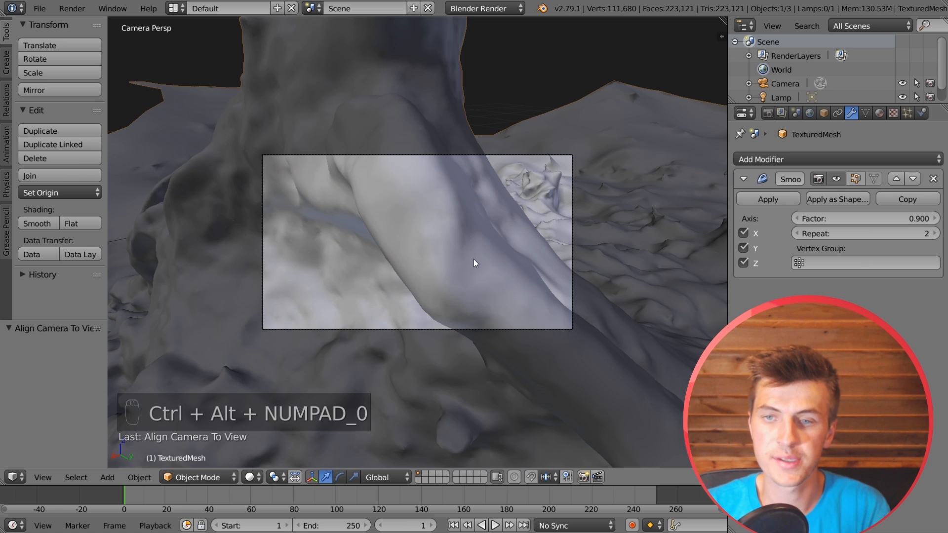
right_click(401, 329)
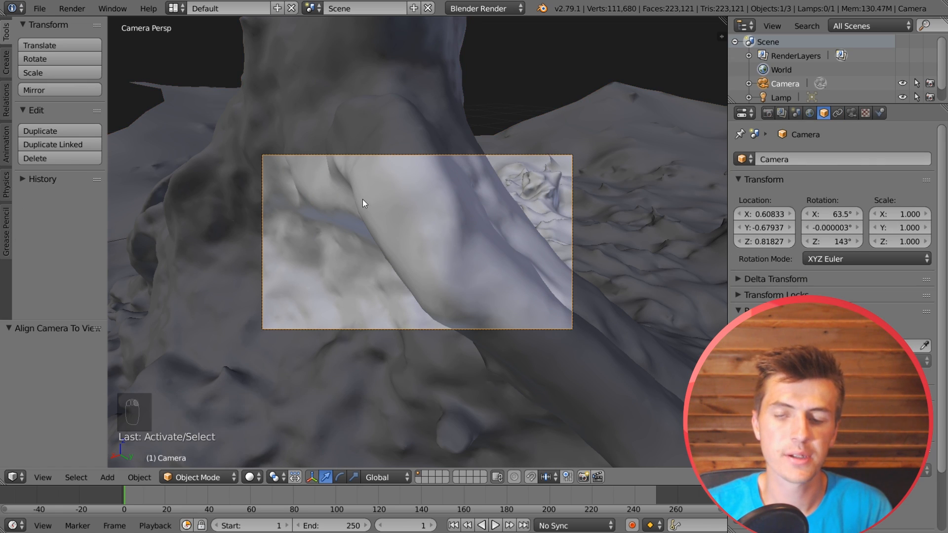
key("g")
key("z")
key("z")
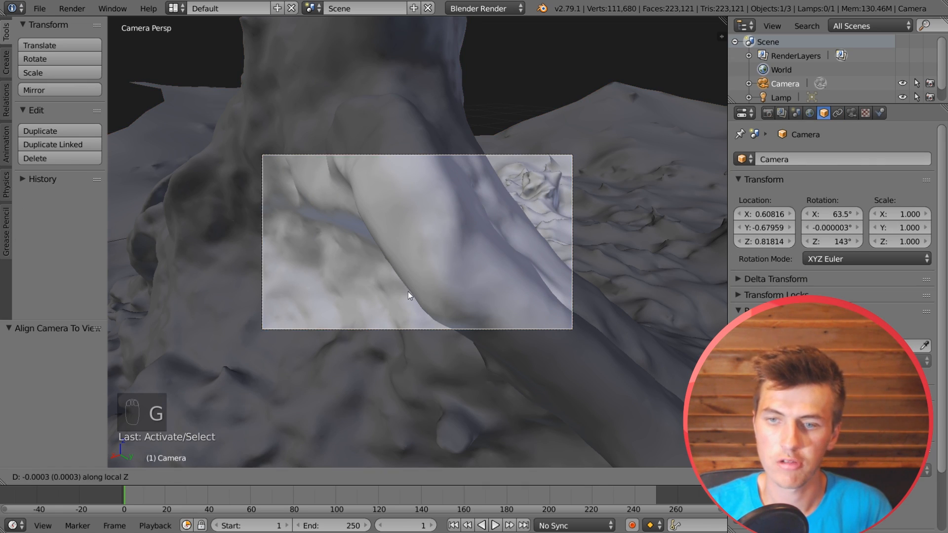
left_click(410, 332)
- Tilt the camera up about 10.9° with a trackball rotation and lower it about 0.44 units to bring the stump into frame
key("r")
key("r")
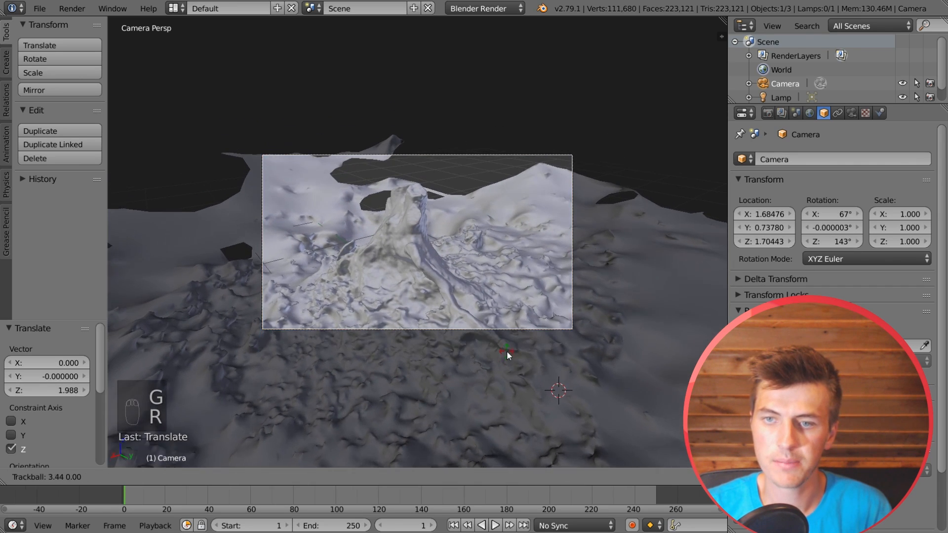
left_click(506, 356)
key("g")
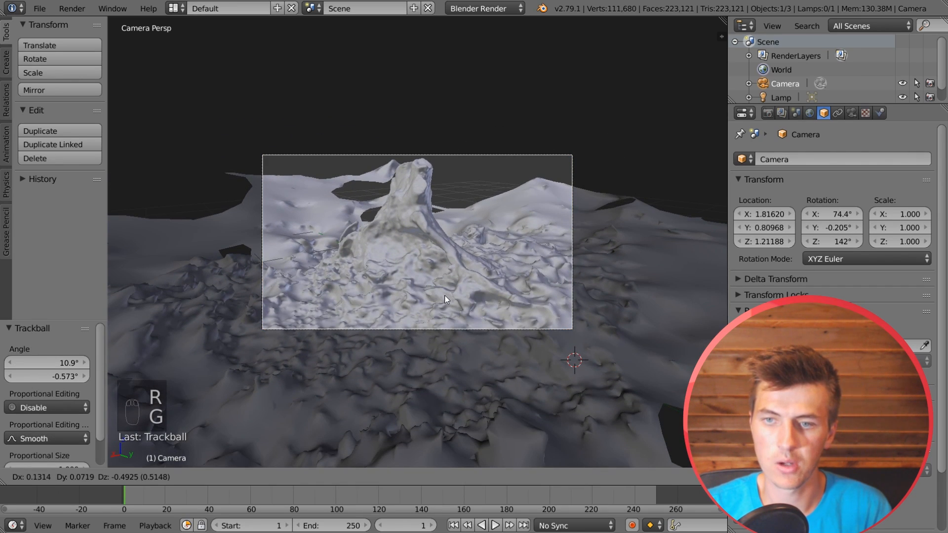
left_click(447, 298)
- Turn the camera about 20° with a trackball rotation and move it about 1.2 units along negative Y to recentre the stump
key("r")
key("r")
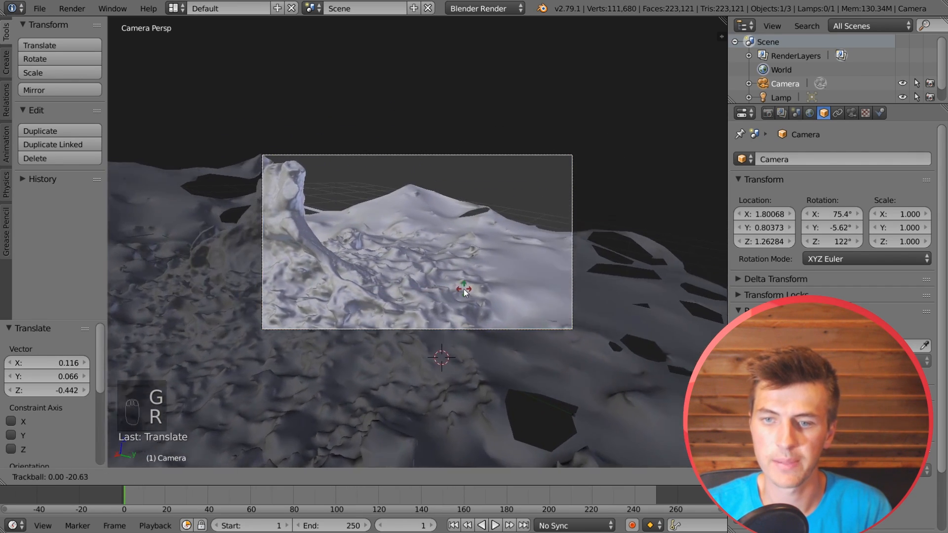
left_click(459, 289)
key("g")
left_click(384, 270)
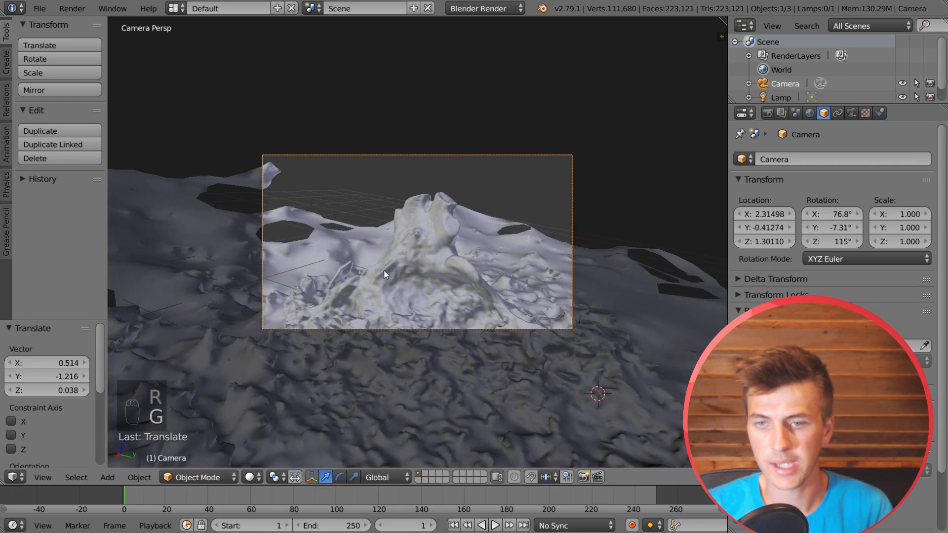
- Swing the camera about 20° further around the stump and shift it about 0.85 units along negative Y to keep the stump framed
key("r")
key("r")
left_click(443, 283)
key("g")
left_click(407, 279)
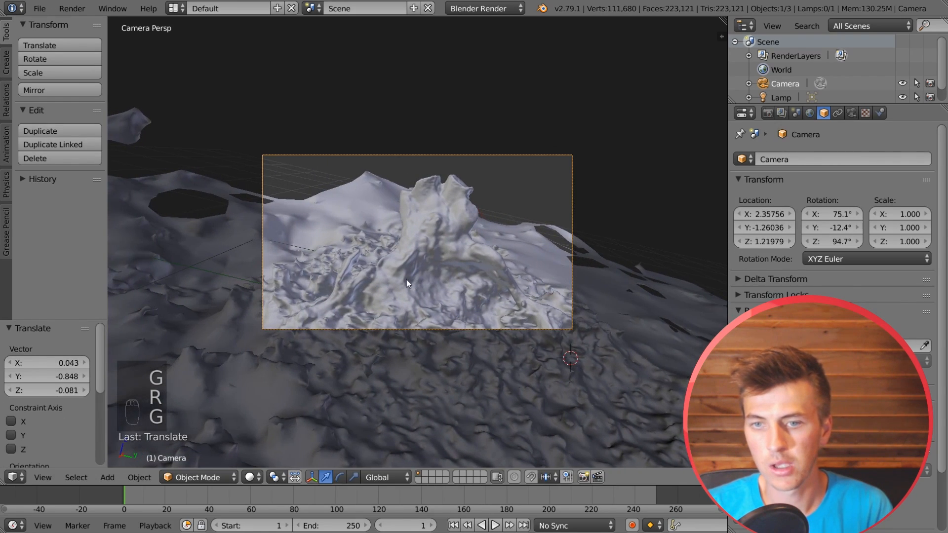
key("g")
left_click(463, 272)
- Adjust the camera's roll and position in the camera view, finishing with a roll of about -6.78°
key("r")
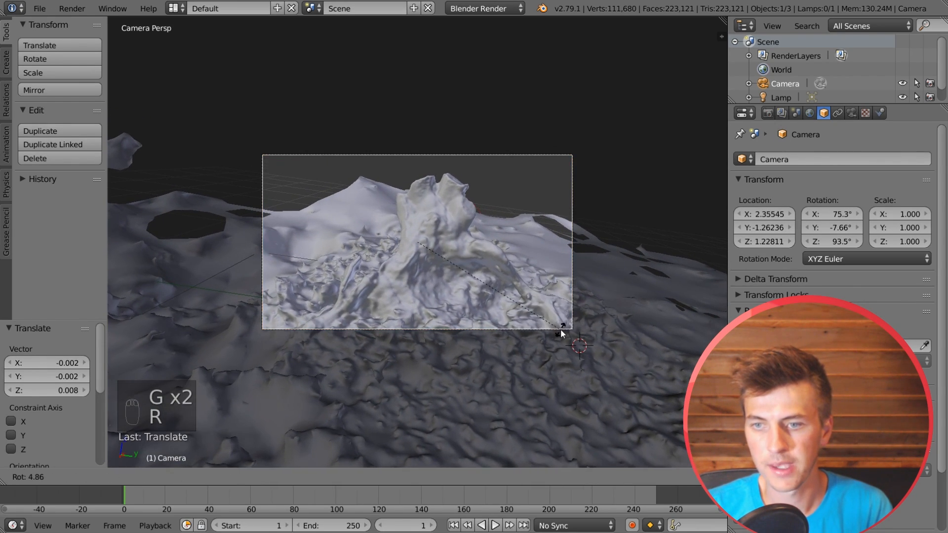
left_click(563, 330)
key("g")
left_click(613, 285)
key("r")
left_click(594, 240)
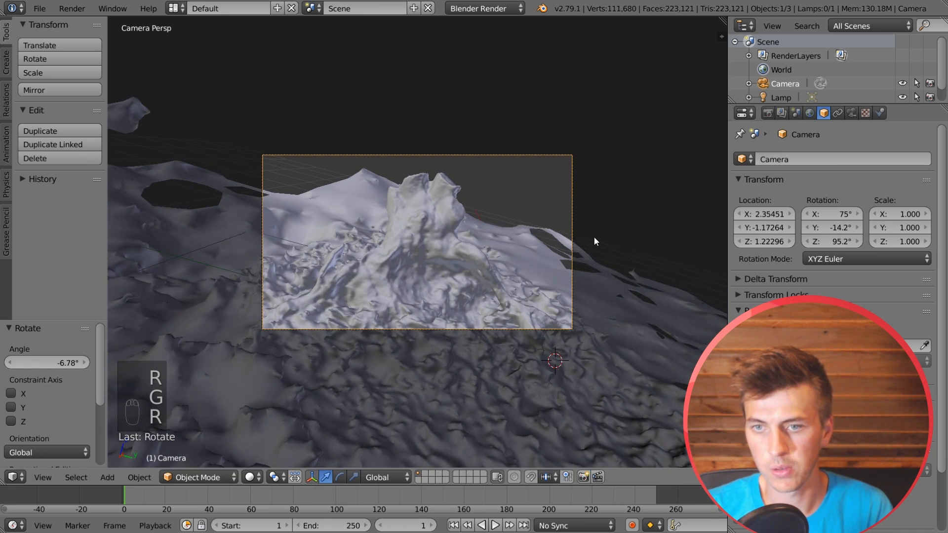
- Trackball-rotate the camera about -1.93° and -1.28°, and shift it about 0.08 units along negative Y
key("r")
key("r")
left_click(559, 188)
key("g")
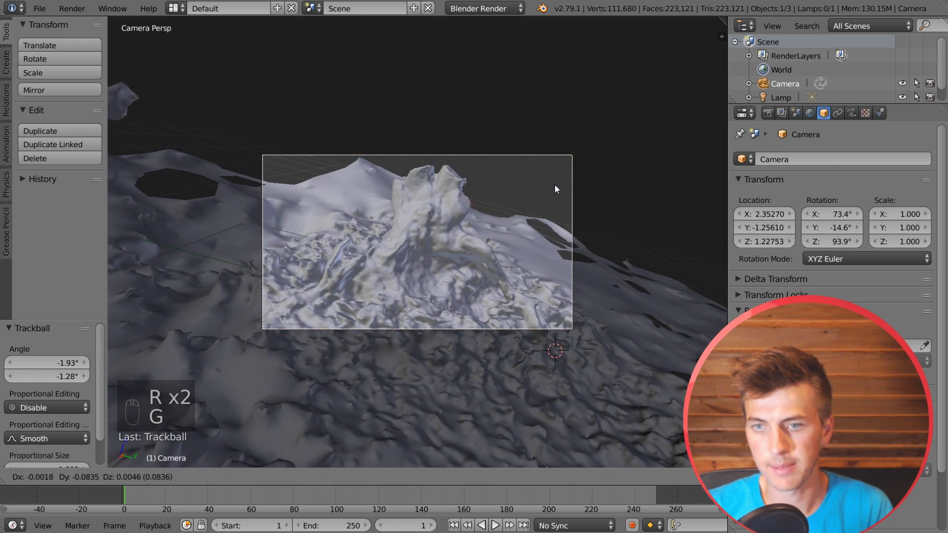
left_click(554, 185)
- Nudge the camera to refine the stump's framing and pull it back about 0.02 units along its local Z axis
key("g")
left_click(534, 207)
key("g")
left_click(535, 209)
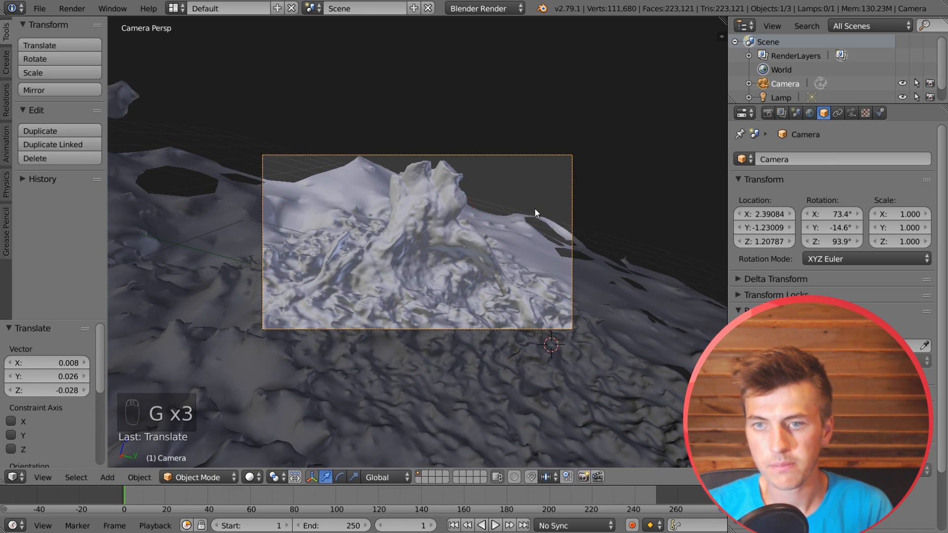
key("g")
key("z")
left_click(534, 212)
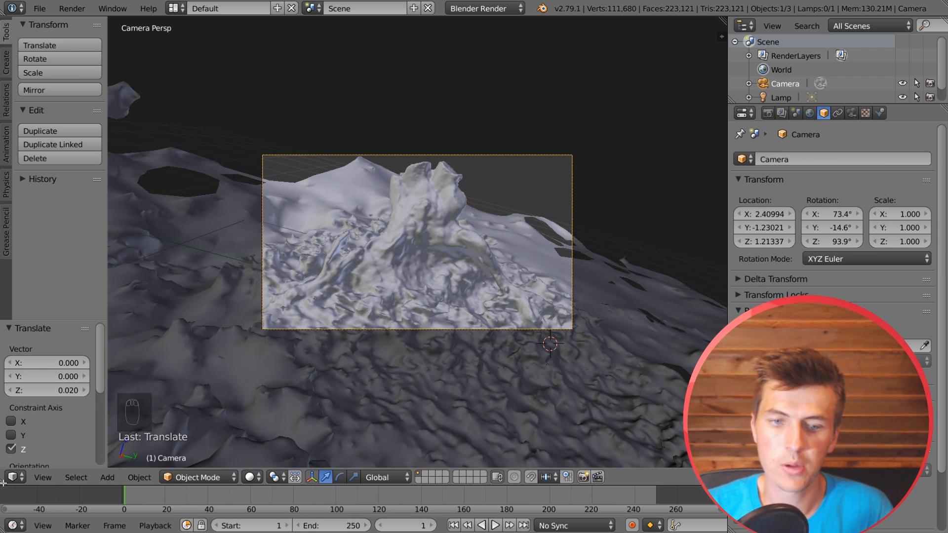
- Split the 3D view into two side-by-side areas and turn the new one into a Node Editor with its sidebar hidden
left_click_drag(3, 479, 323, 394)
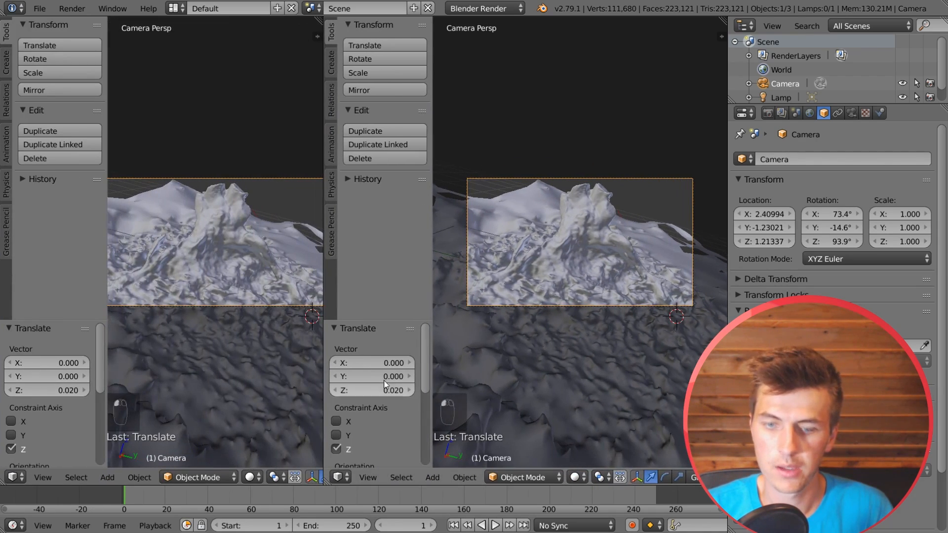
key("t")
key("t")
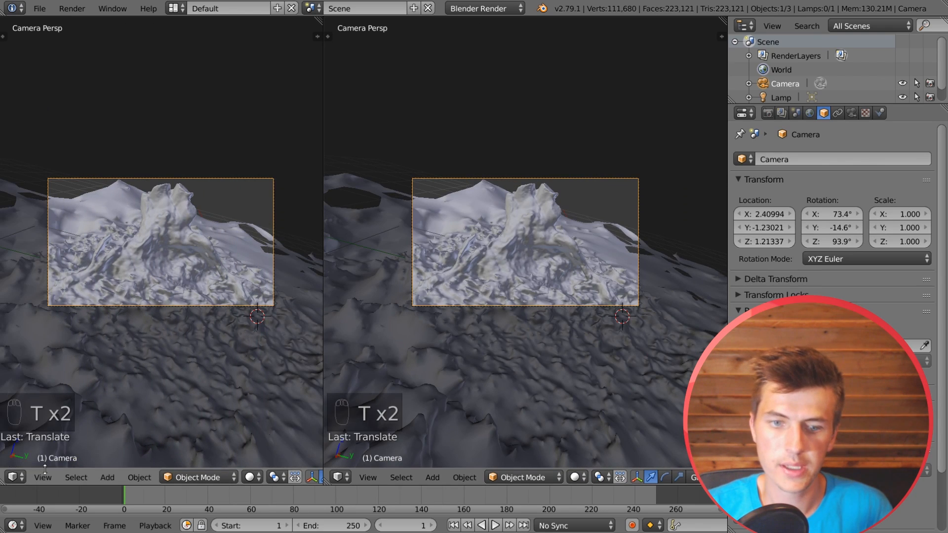
left_click(14, 477)
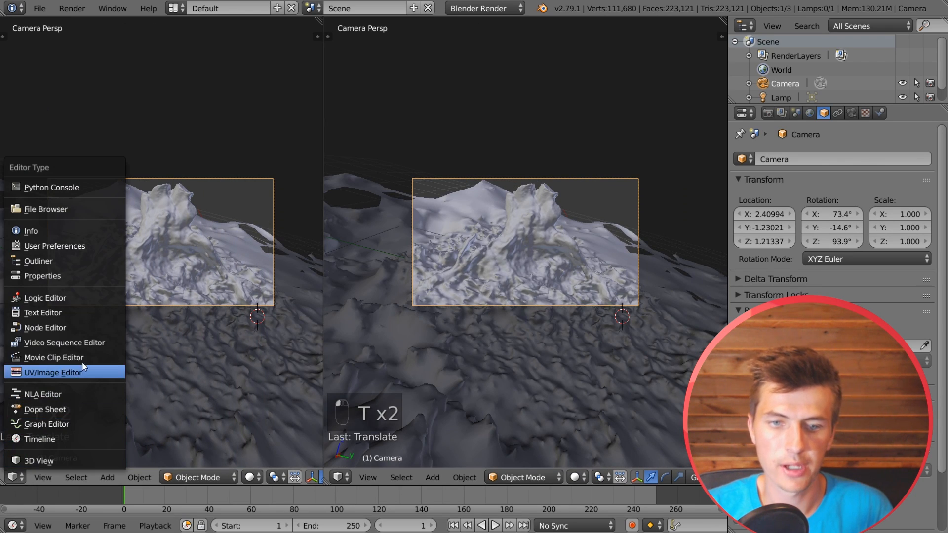
left_click(67, 326)
key("n")
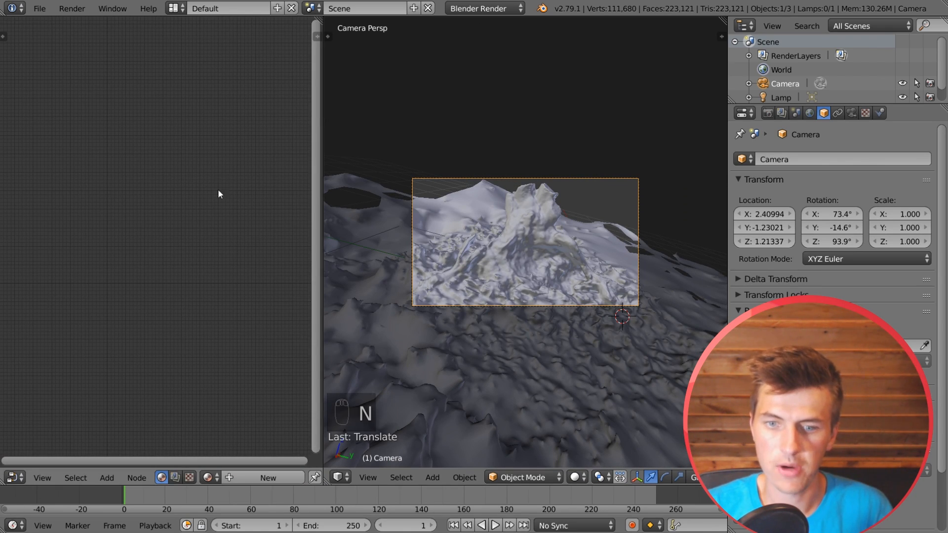
- Select the textured mesh, show its TextureAtlas_0 material settings and switch the render engine to Cycles Render
right_click(509, 268)
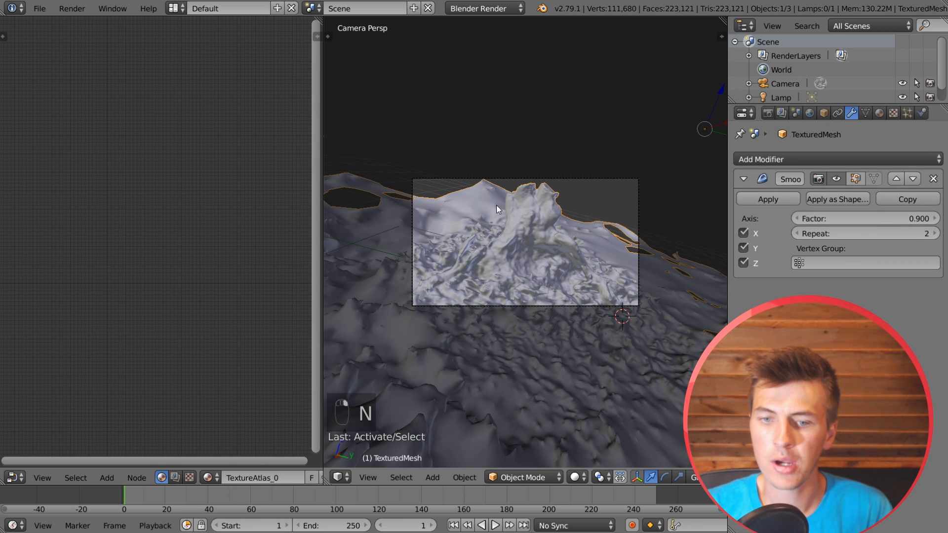
left_click(879, 113)
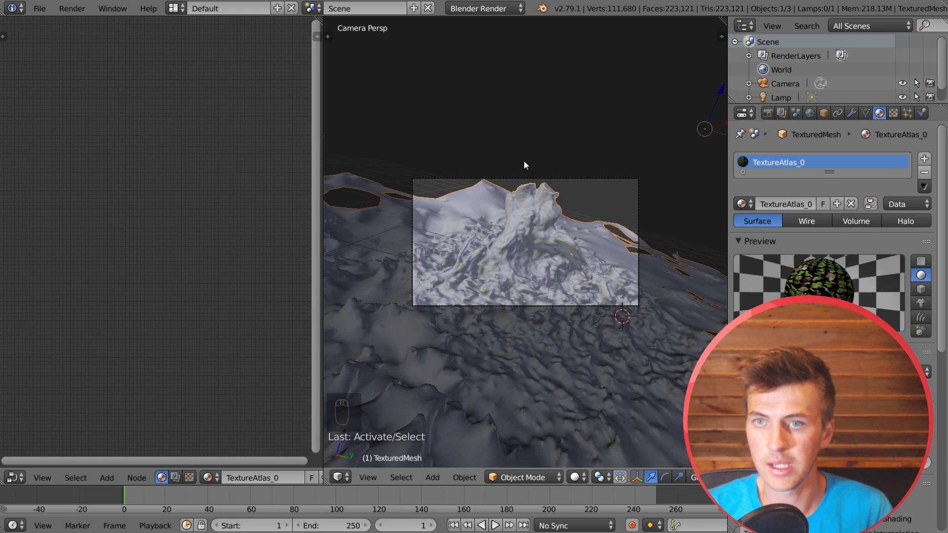
left_click(489, 10)
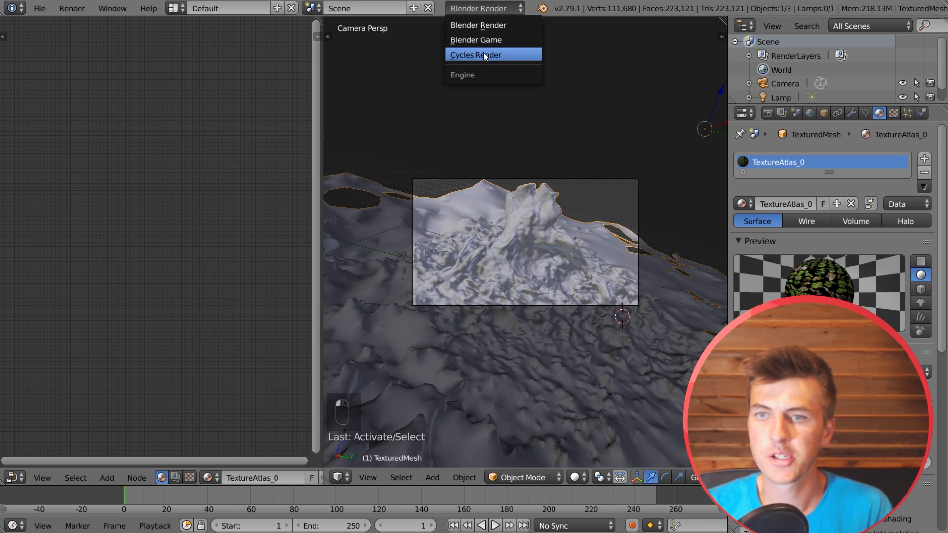
left_click(483, 53)
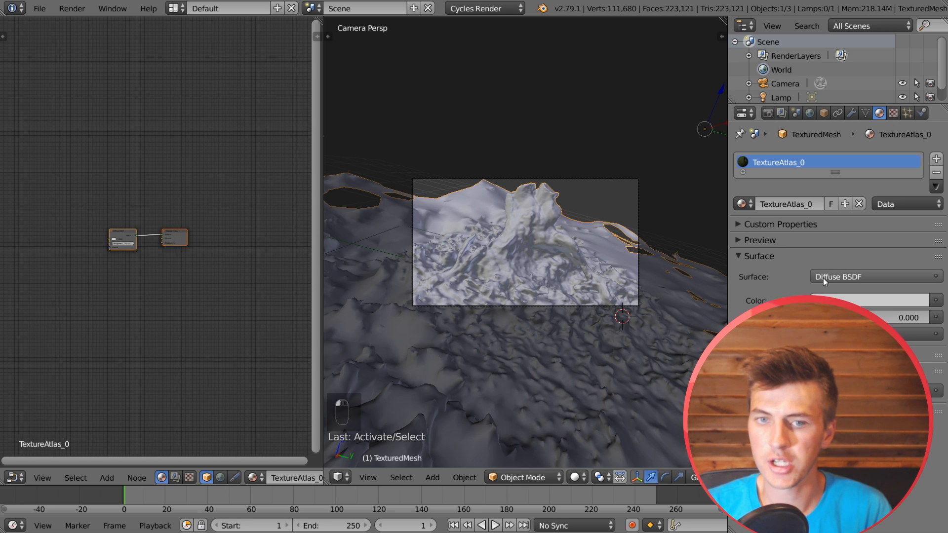
- Add an Image Texture node before the Diffuse BSDF node and try to link its color output to the shader's color
scroll(87, 250, "up", 8)
middle_click_drag(98, 251, 154, 241)
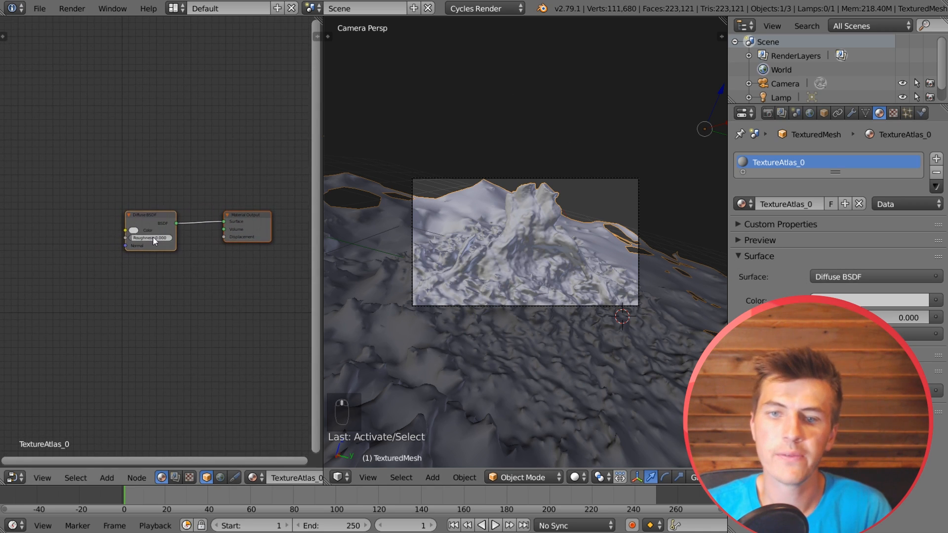
key("shift+a")
mouse_move(59, 226)
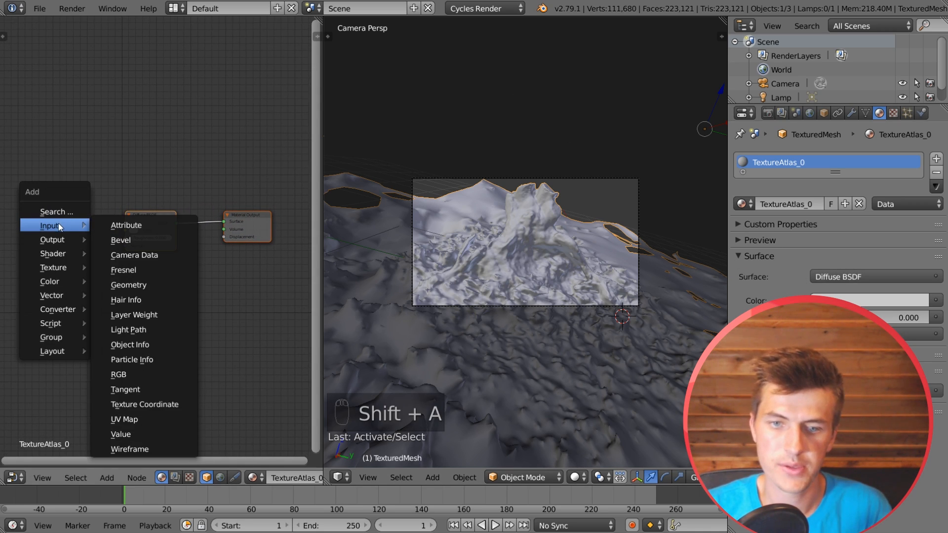
mouse_move(62, 267)
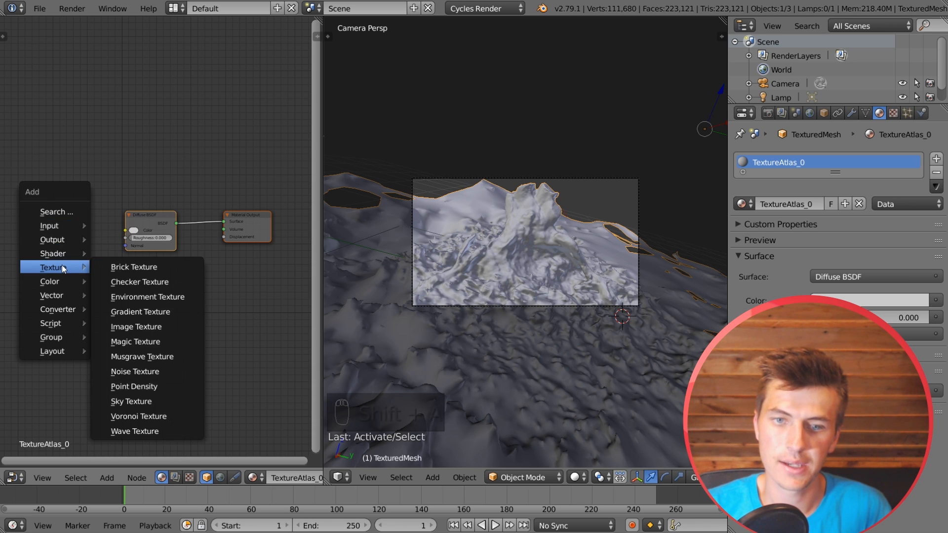
left_click(143, 327)
left_click(56, 202)
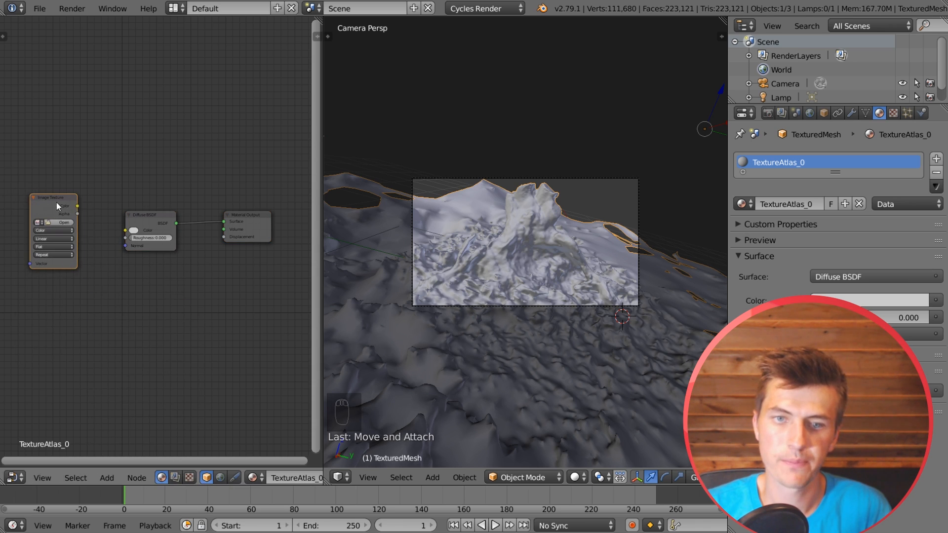
left_click_drag(77, 206, 123, 230)
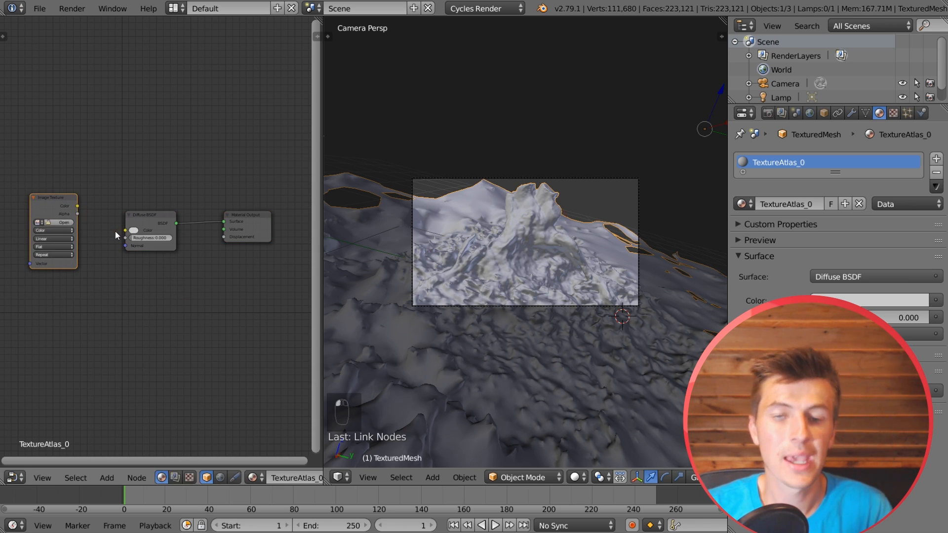
- Replace the Diffuse BSDF with a Principled BSDF, linking the image's color to Base Color and the BSDF to the Material Output's Surface
left_click(155, 223)
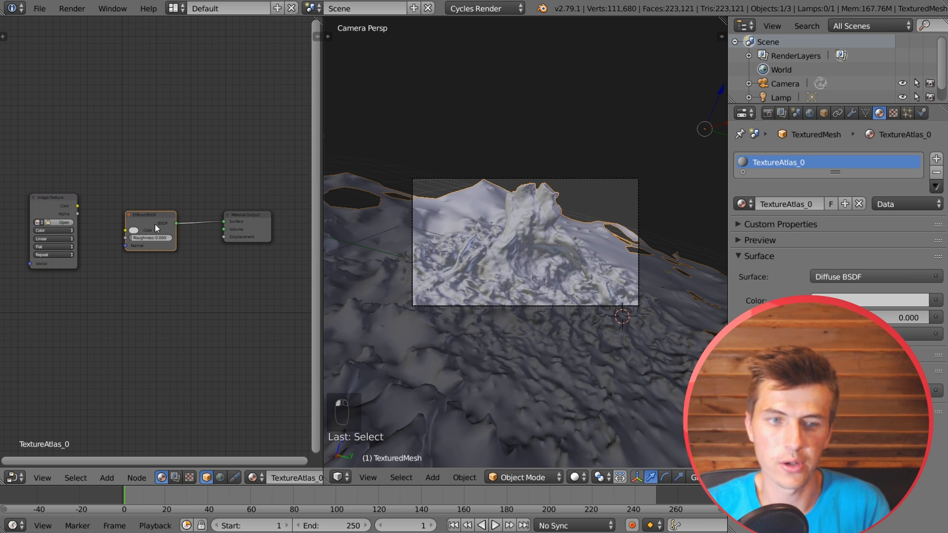
key("x")
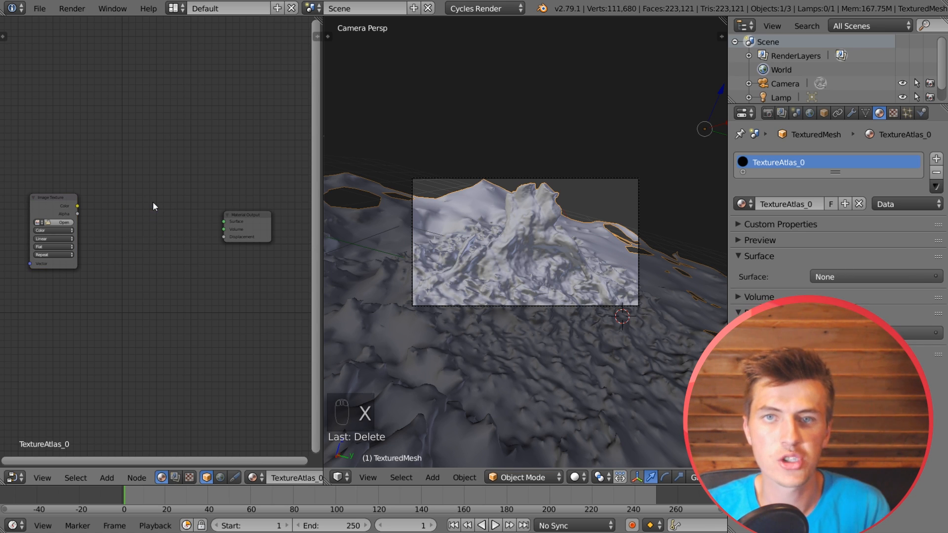
key("shift+a")
mouse_move(126, 186)
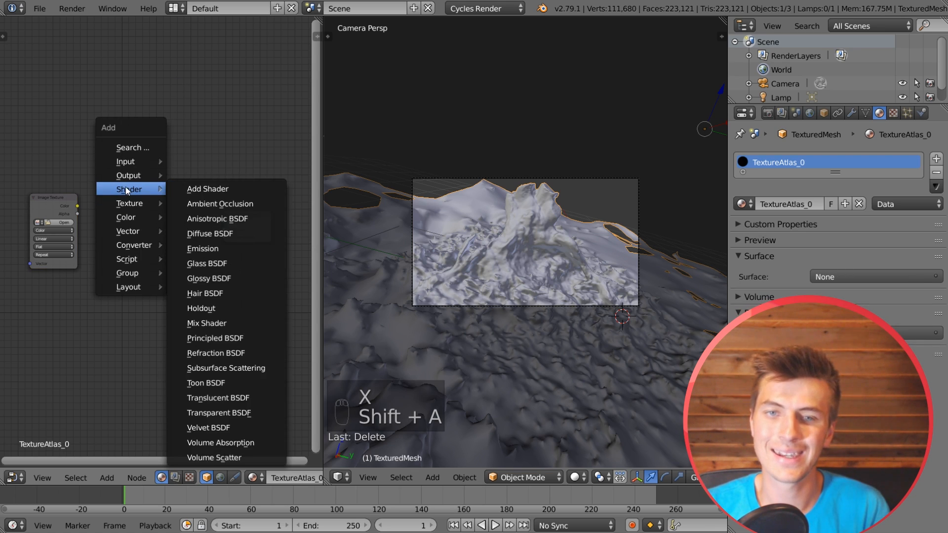
left_click(248, 338)
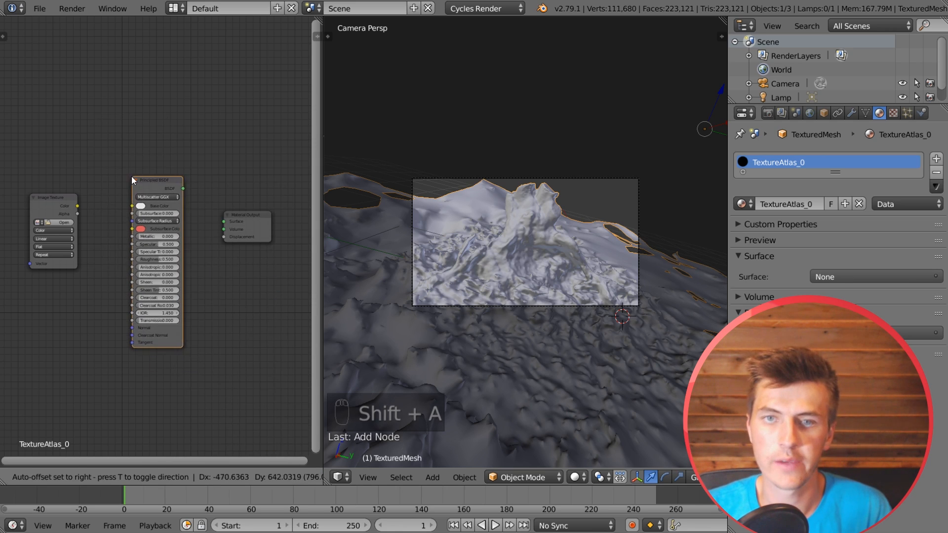
left_click(129, 173)
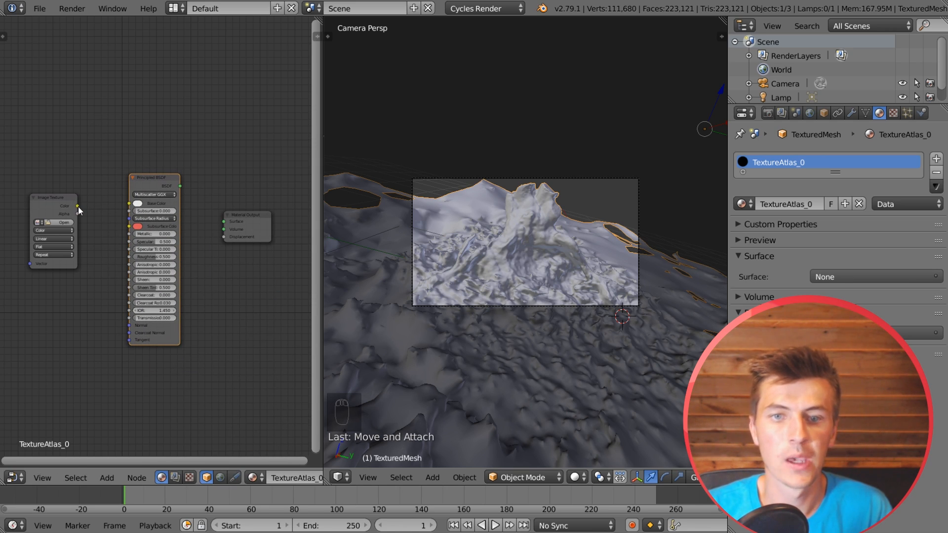
left_click_drag(78, 207, 84, 182)
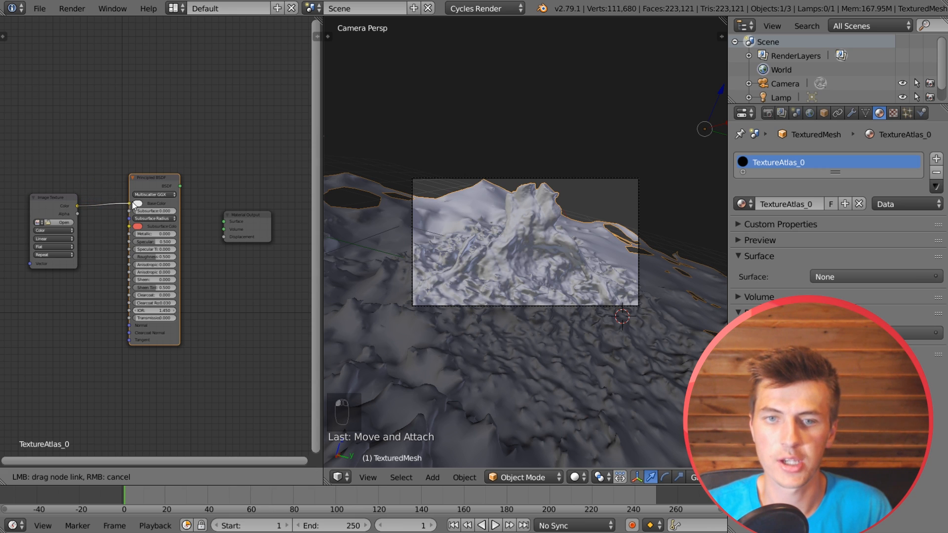
left_click_drag(132, 201, 242, 196)
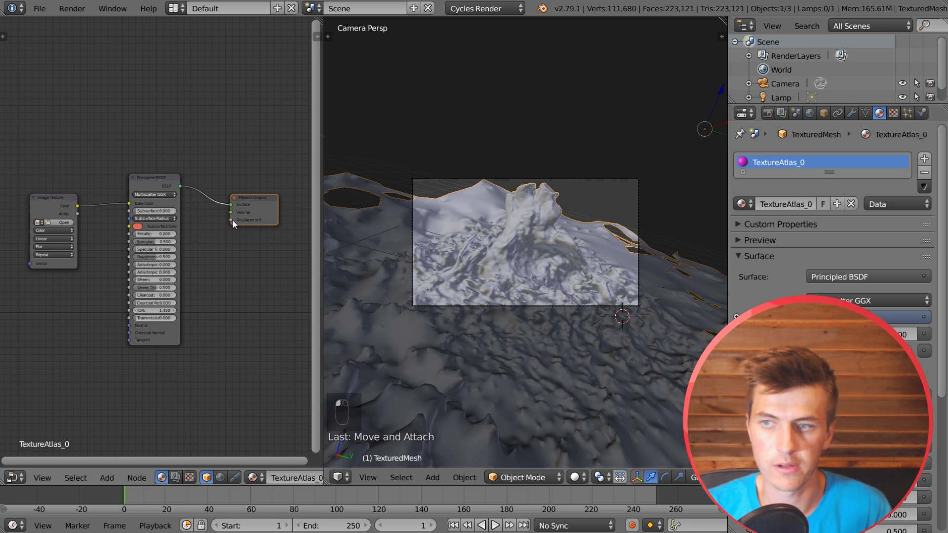
- Assign the stump's existing texture image to the Image Texture node
left_click(39, 222)
left_click(62, 237)
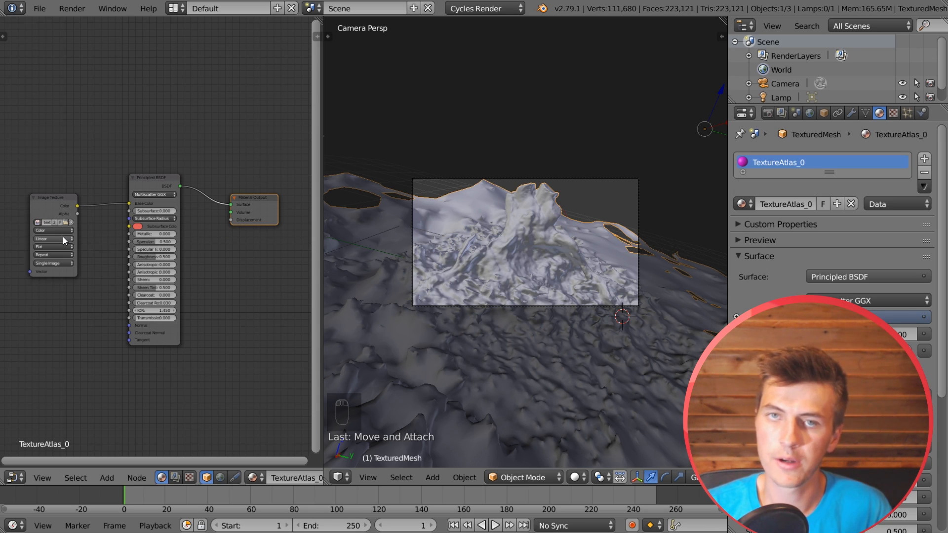
left_click(40, 223)
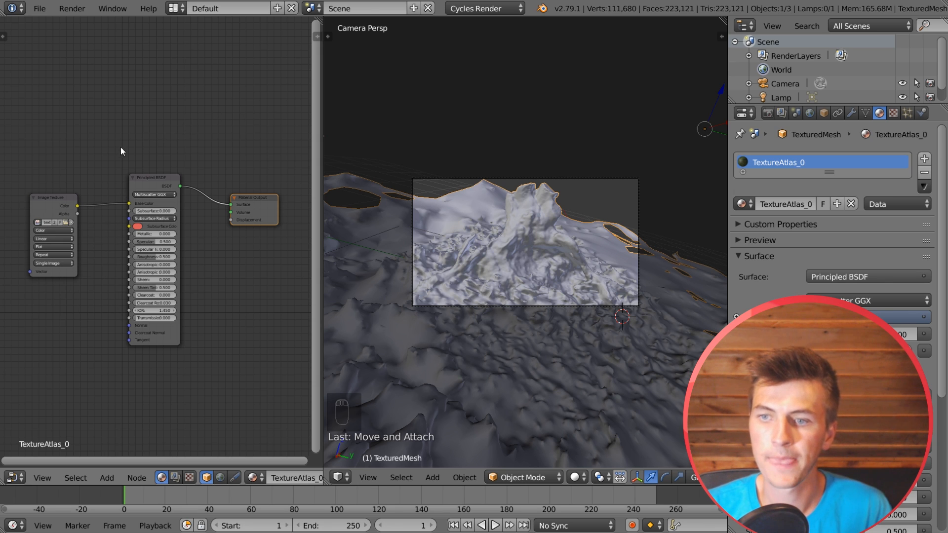
- Switch the 3D view to Rendered shading and look closely at the textured stump in the camera view
left_click(575, 478)
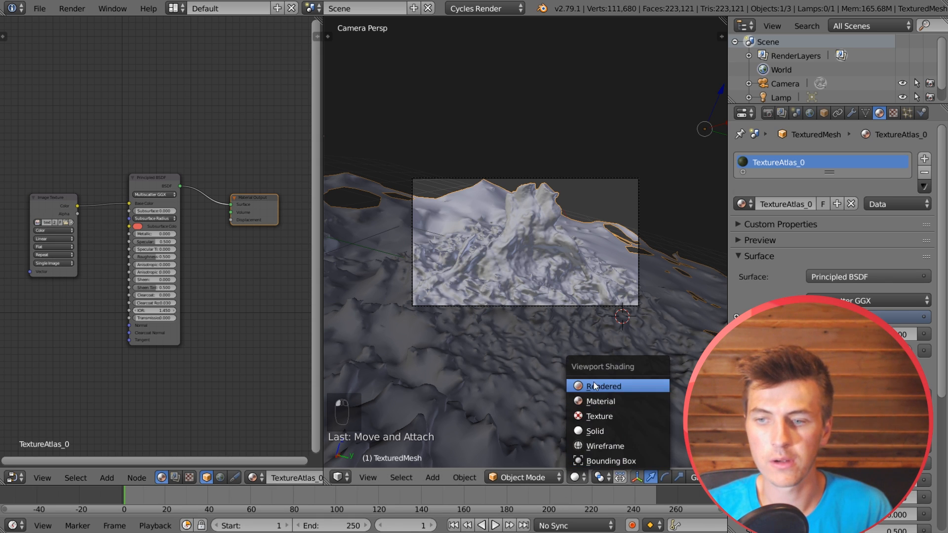
left_click(593, 386)
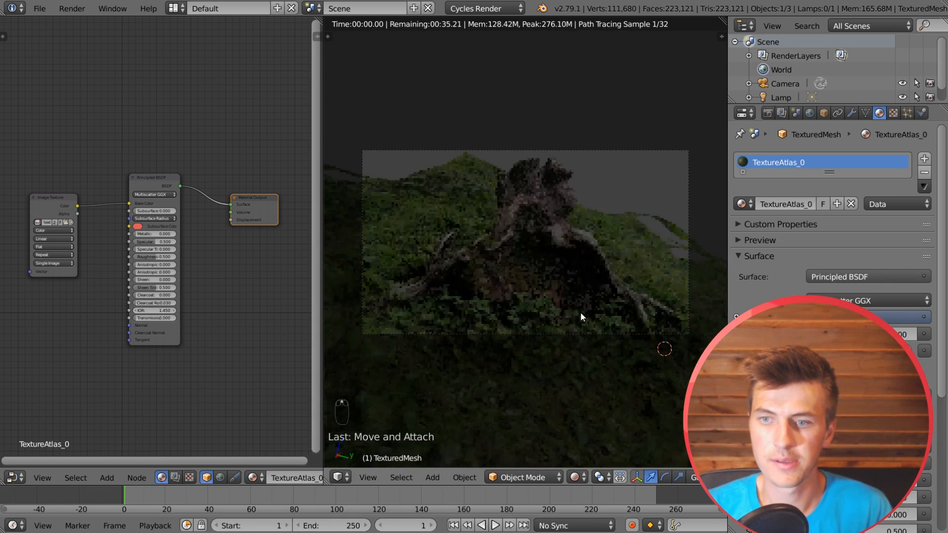
scroll(579, 312, "up", 2)
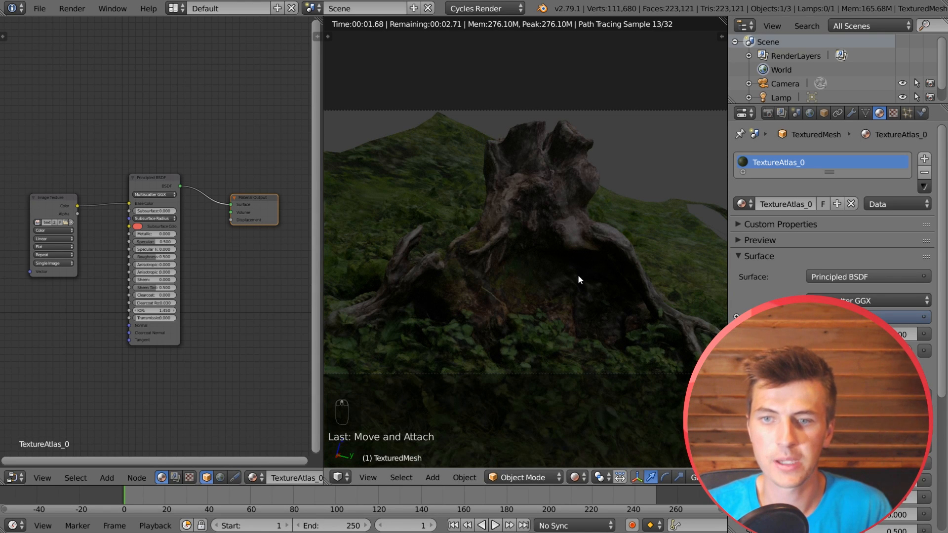
- Switch the node editor to the world shader and enable nodes for the World surface
scroll(577, 274, "down", 1)
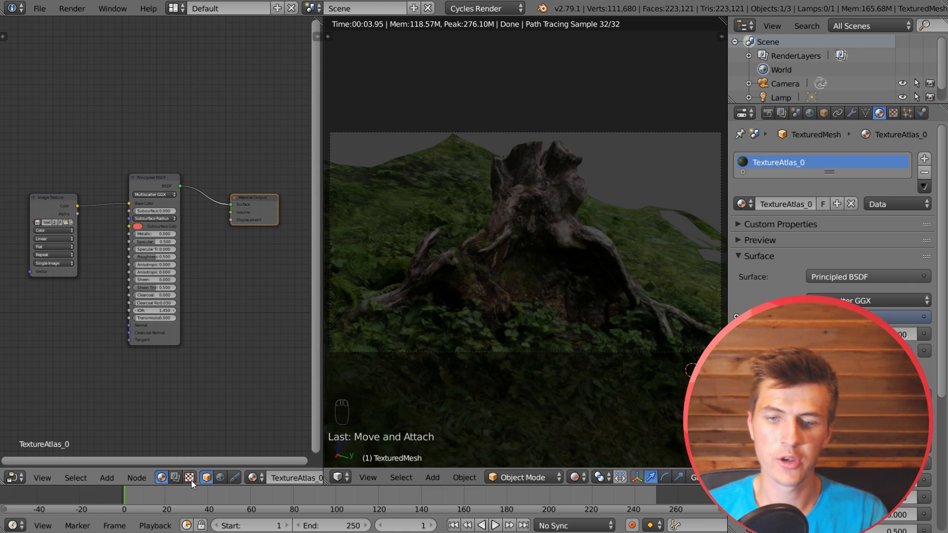
left_click(222, 479)
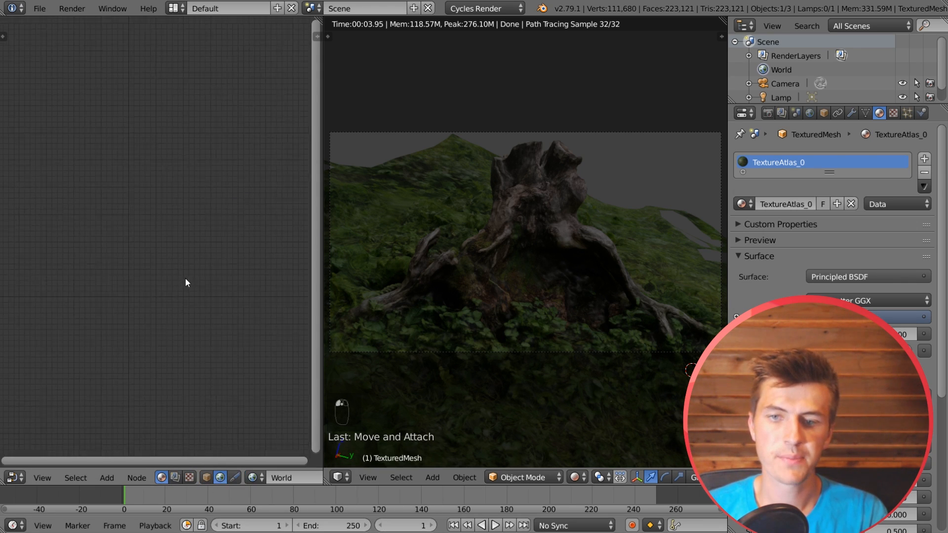
left_click(809, 113)
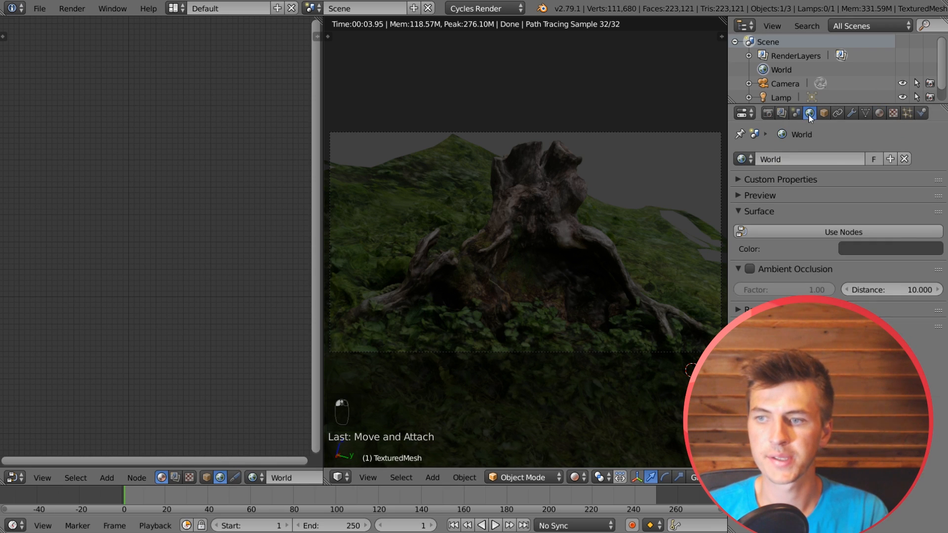
left_click(852, 232)
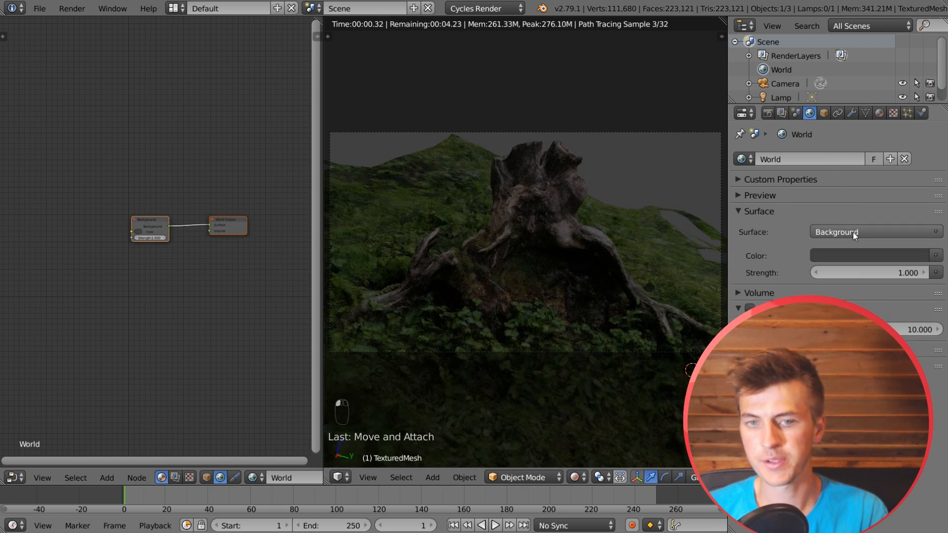
- Add an Environment Texture node before the world's Background node and link its color output to the Background's Color
scroll(132, 217, "up", 2)
middle_click_drag(132, 217, 187, 242)
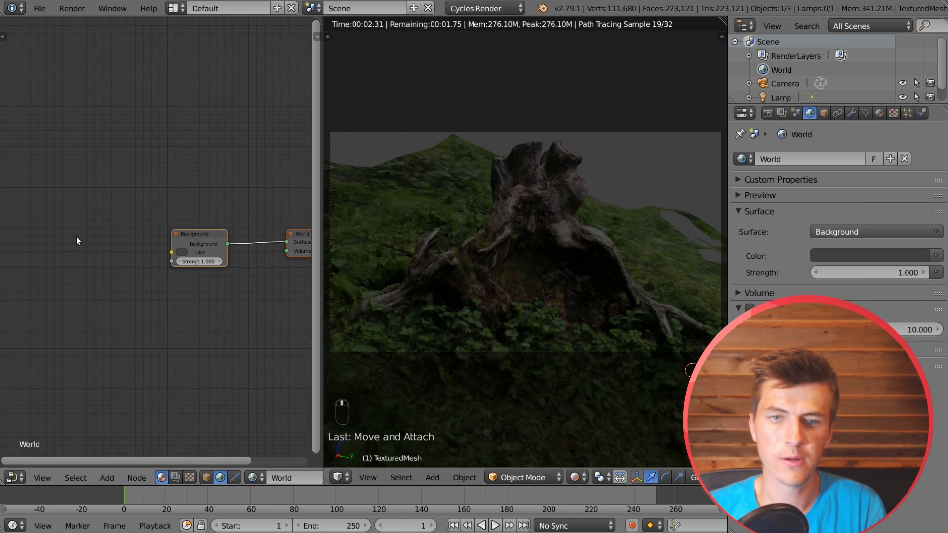
key("shift+a")
mouse_move(77, 238)
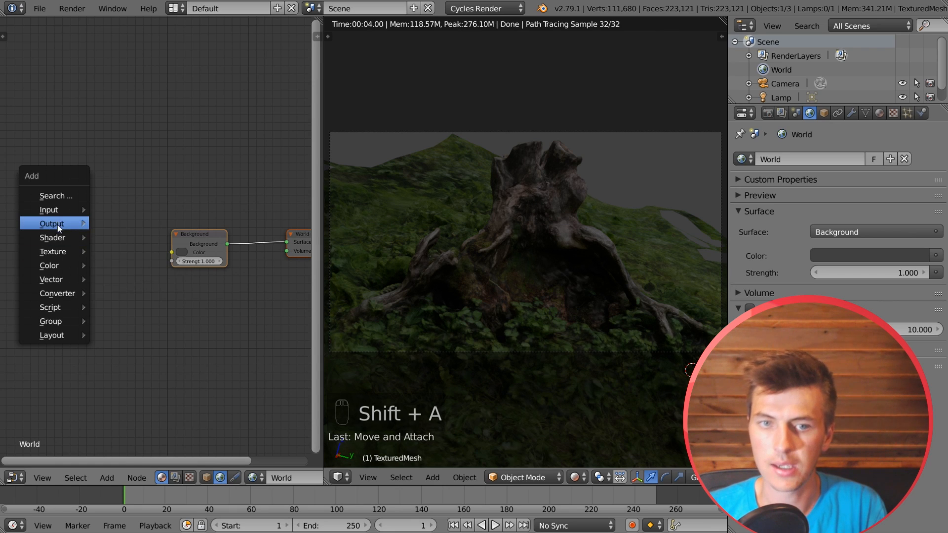
mouse_move(48, 253)
left_click(147, 280)
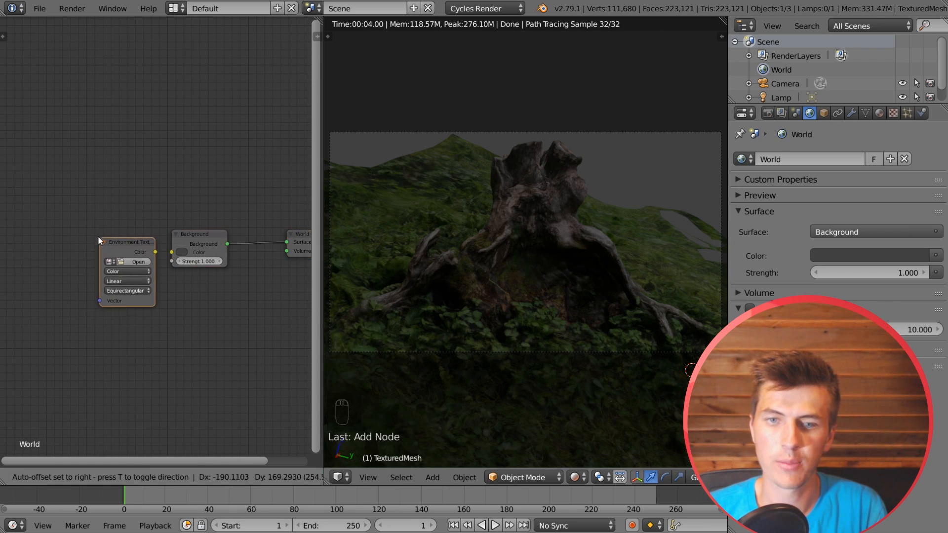
left_click(124, 230)
left_click(169, 246)
mouse_move(168, 245)
left_mouse_down()
mouse_move(151, 240)
mouse_move(173, 252)
left_mouse_up()
- Load monks_forest_4k (1).hdr from the Tutorial Photoscan folder into the Environment Texture node
left_click(135, 242)
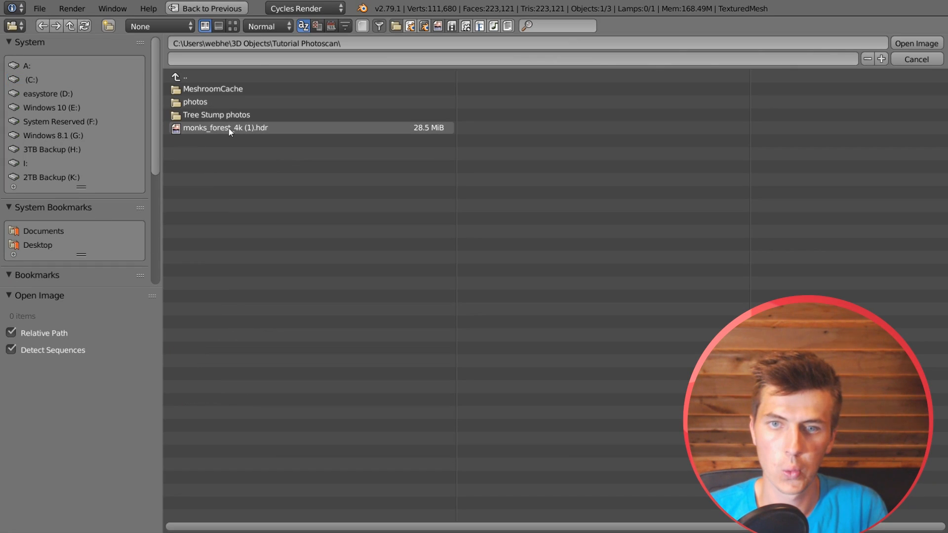
left_click(229, 125)
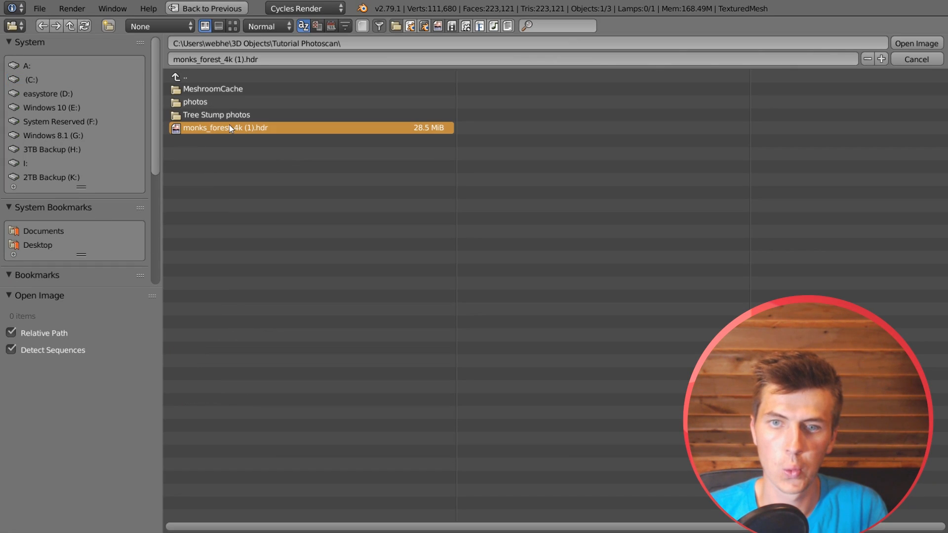
double_click(292, 128)
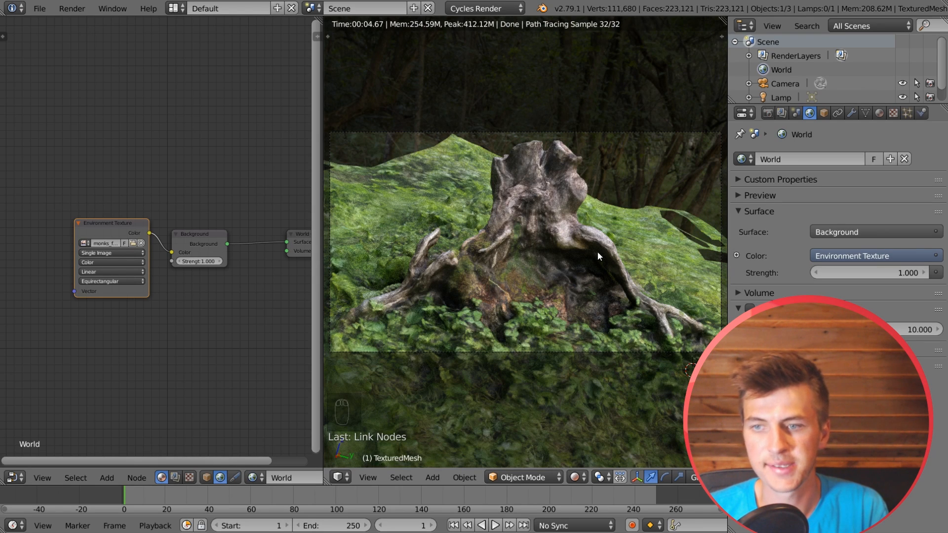
- Move the camera back from the stump by about 0.27 along its local Z axis
scroll(600, 283, "down", 1)
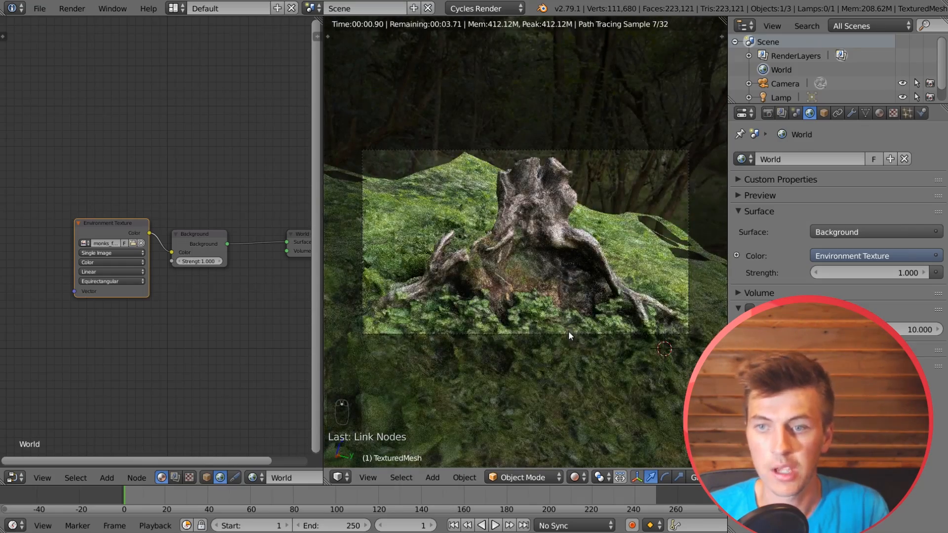
right_click(568, 331)
scroll(554, 317, "up", 1)
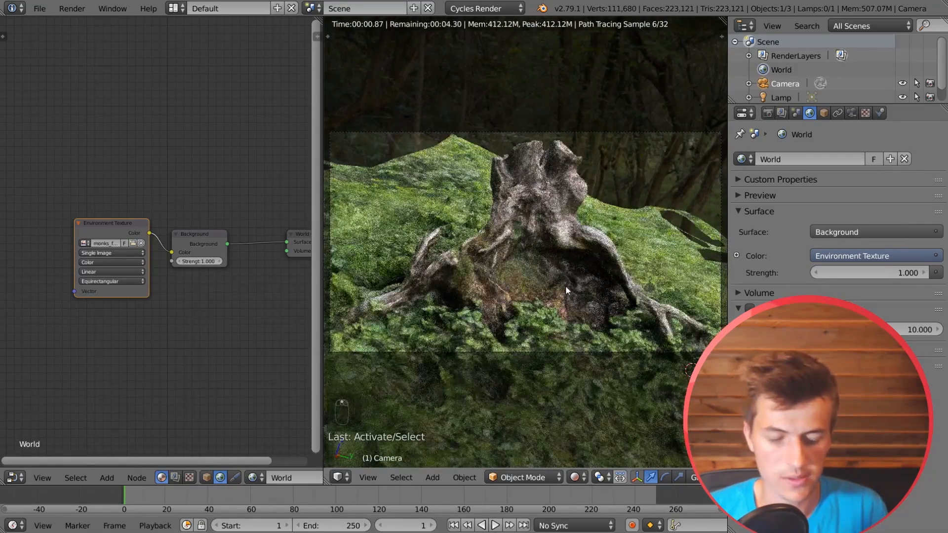
key("g")
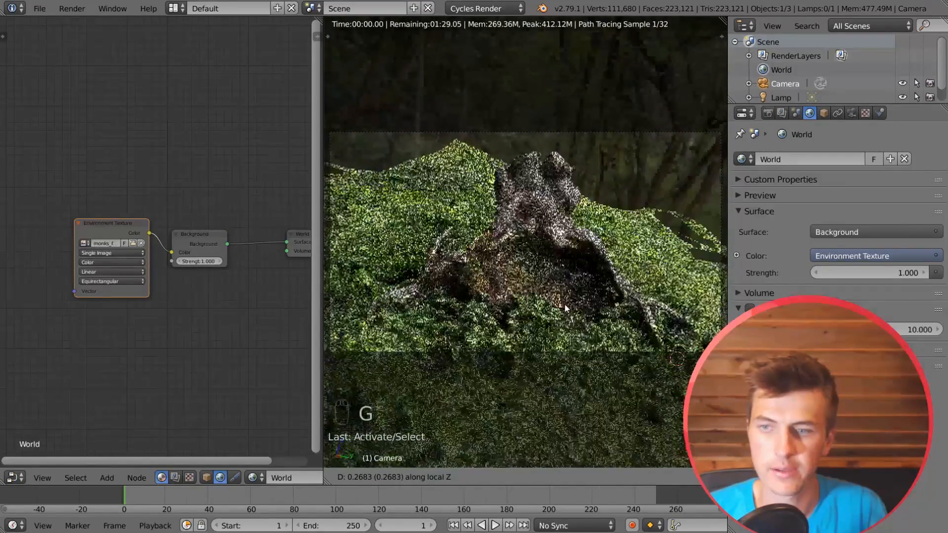
left_click(564, 303)
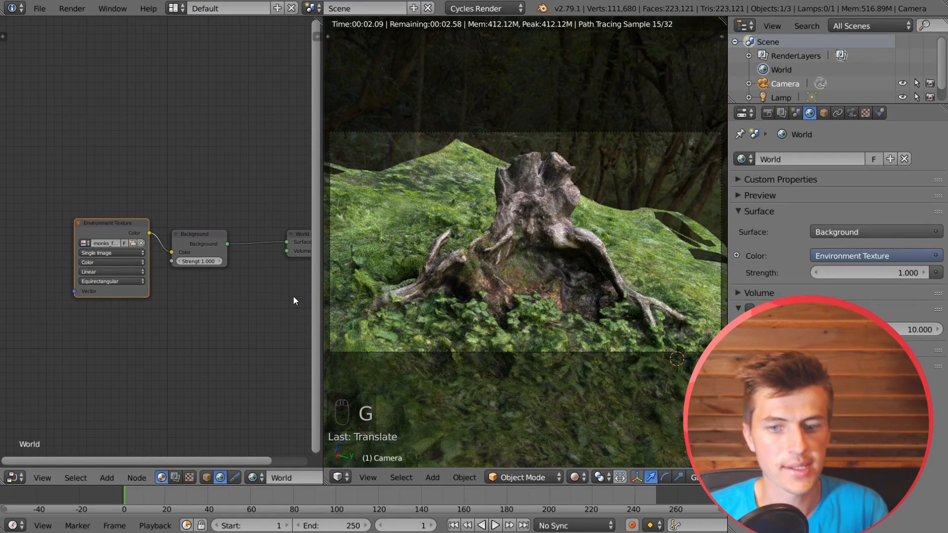
- Return to the stump mesh's material nodes and add a ColorRamp node between the Image Texture and the Principled BSDF
right_click(524, 238)
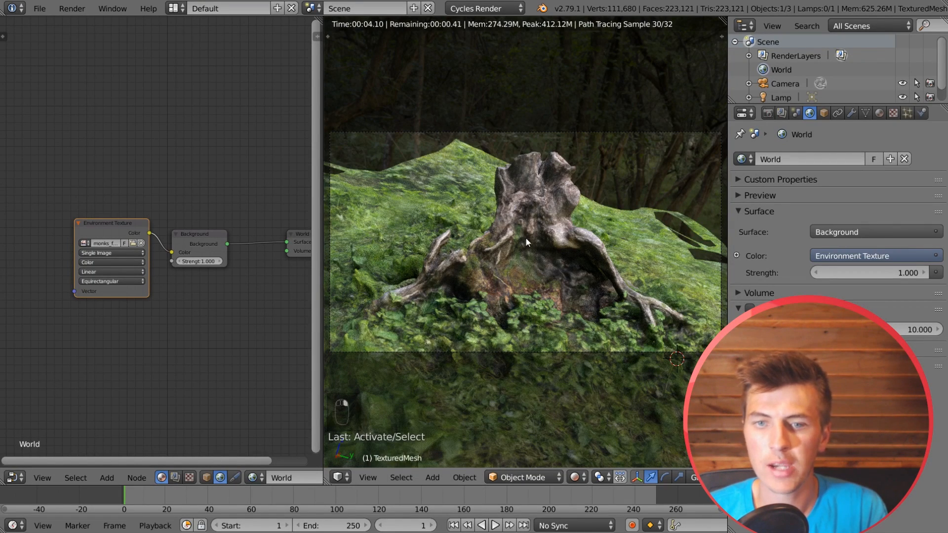
left_click(206, 478)
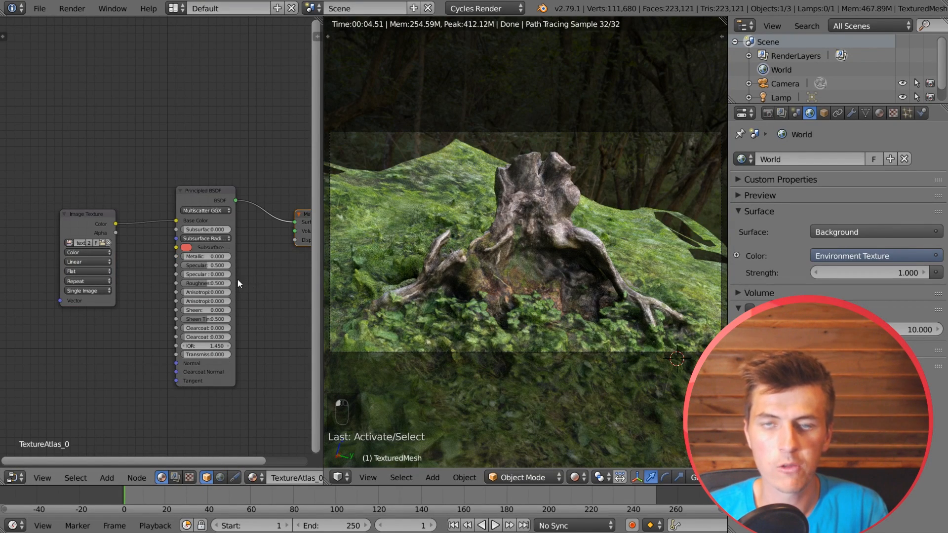
key("Home")
scroll(482, 313, "up", 3)
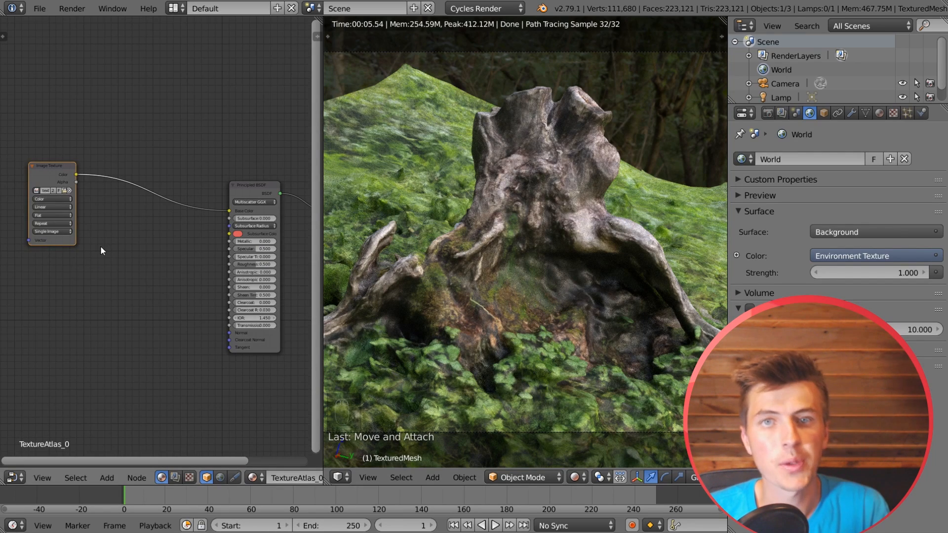
key("shift+a")
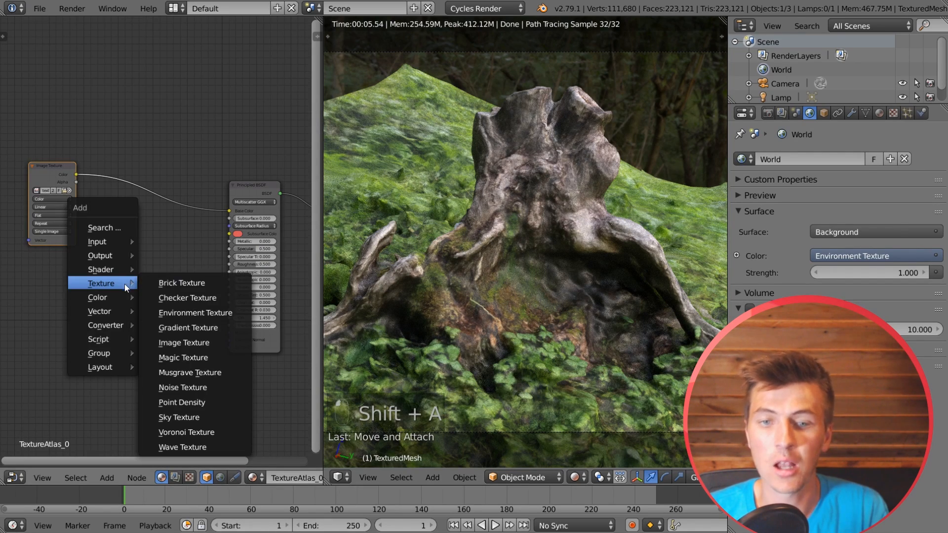
mouse_move(103, 316)
left_click(175, 281)
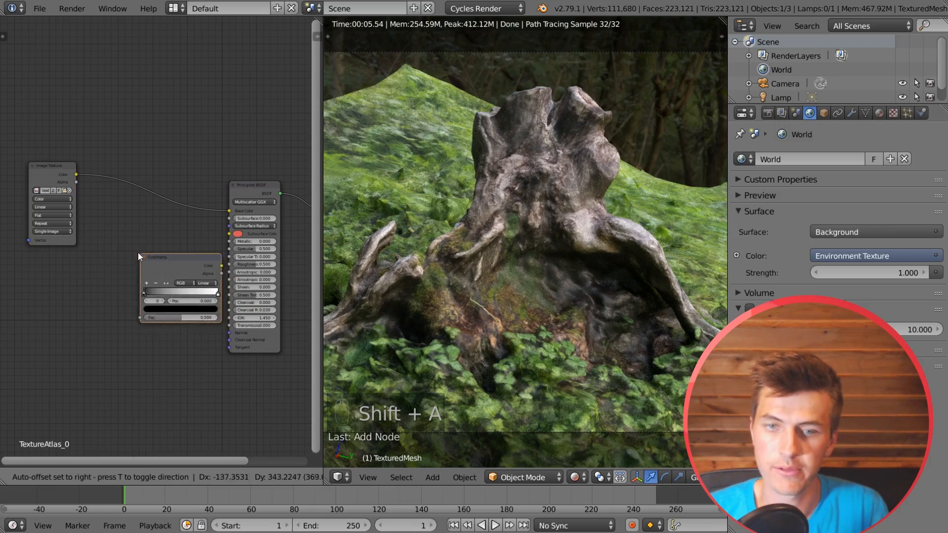
left_click(96, 212)
- Link the image's color to the ColorRamp's Fac and the ramp's color to the Principled BSDF's Roughness
left_click_drag(77, 175, 100, 283)
left_click_drag(181, 231, 208, 213)
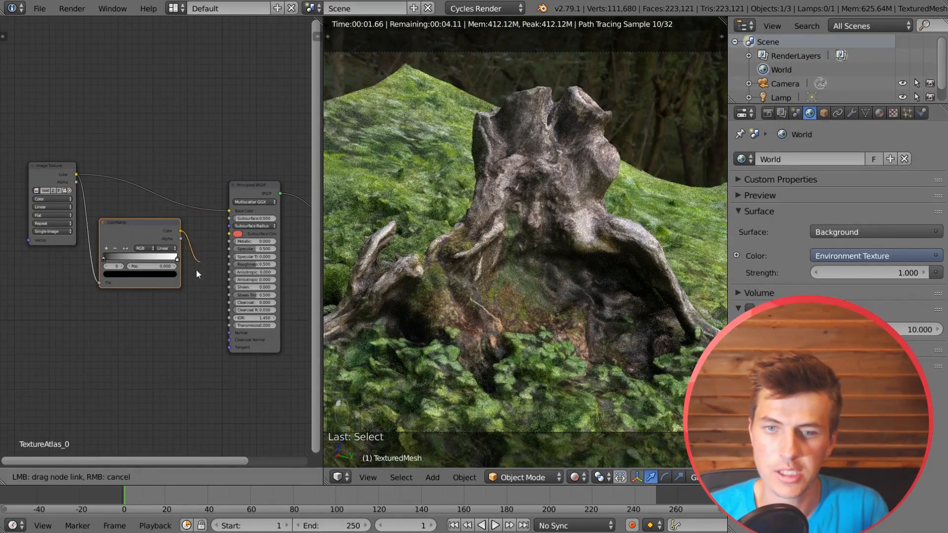
left_click_drag(218, 295, 233, 265)
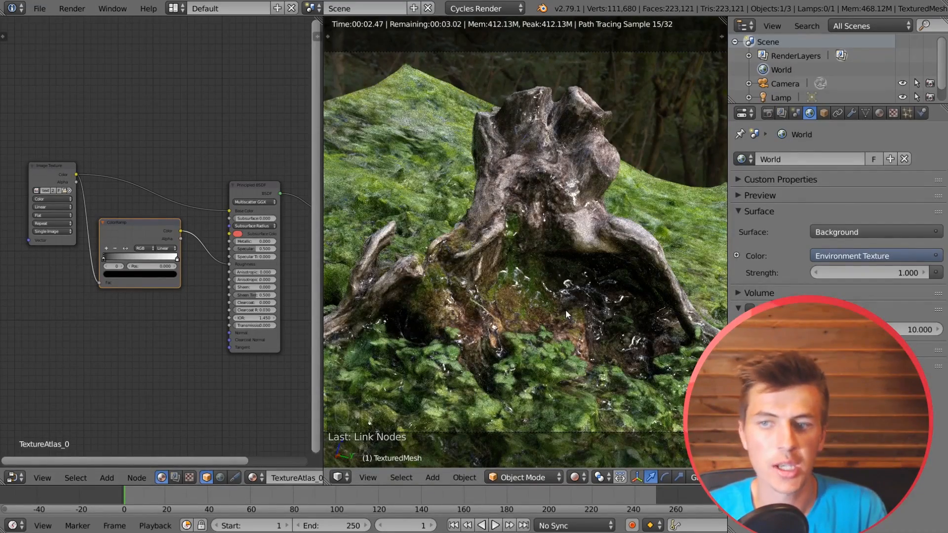
left_click_drag(149, 220, 160, 214)
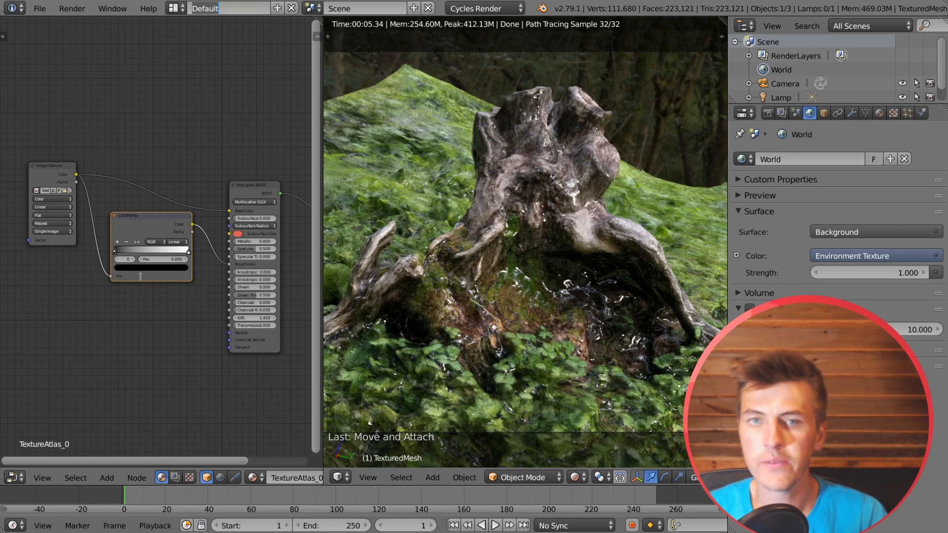
- Enable the Node Wrangler add-on in the user preferences
left_click(44, 9)
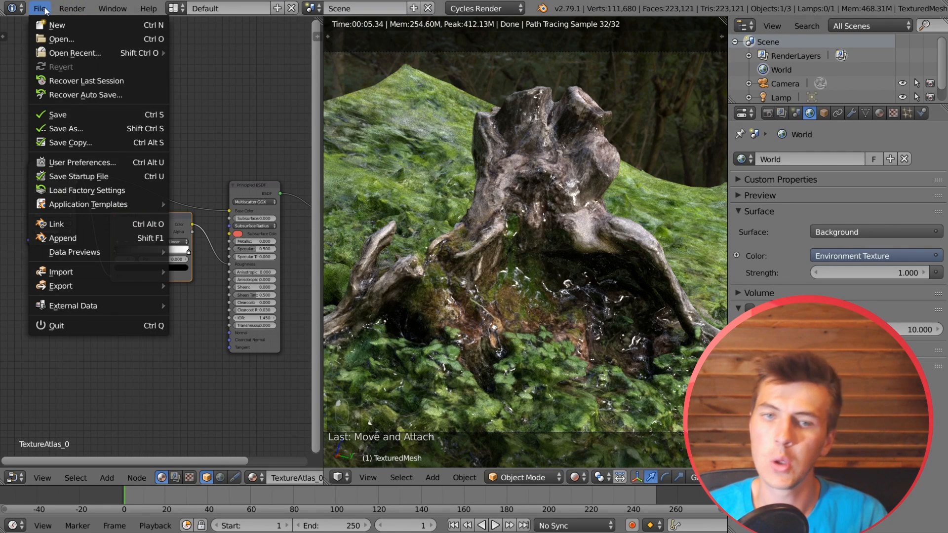
left_click(100, 162)
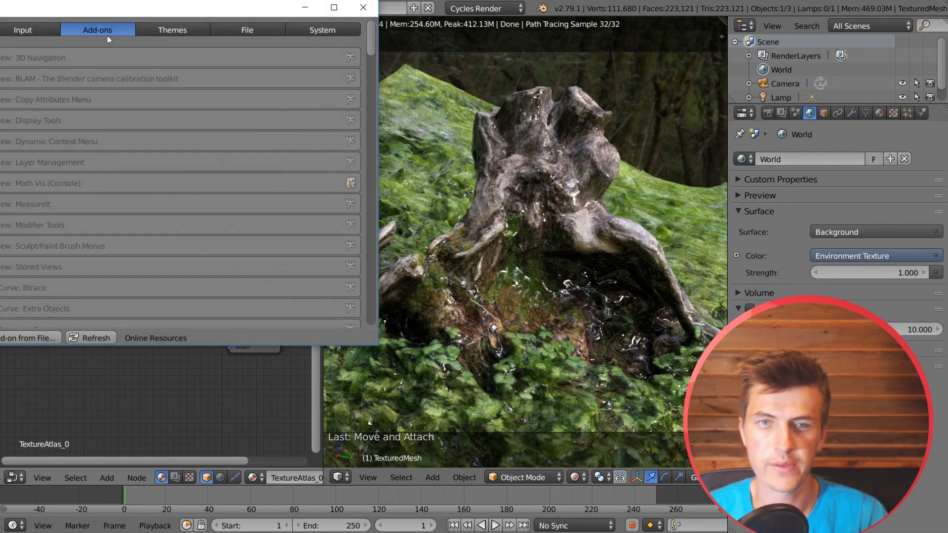
left_click_drag(116, 8, 307, 28)
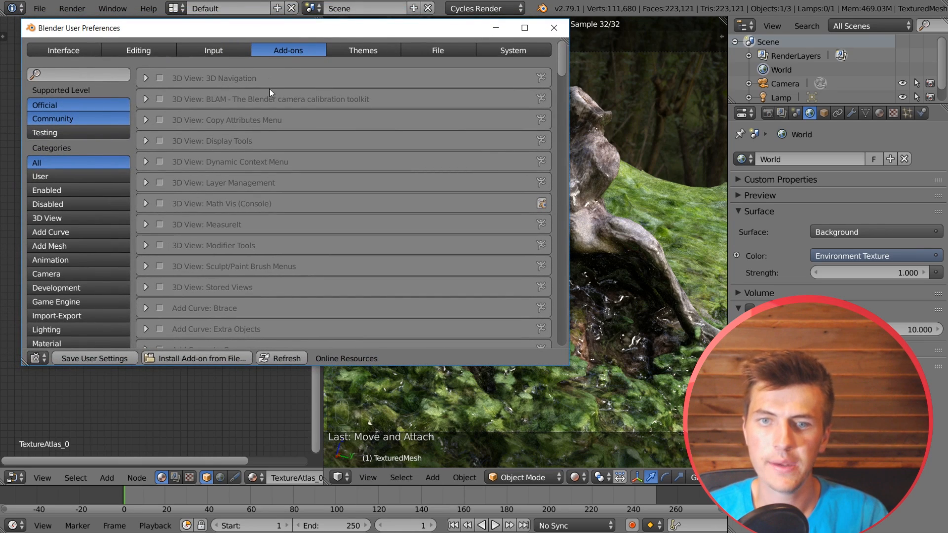
left_click(98, 75)
type("nod")
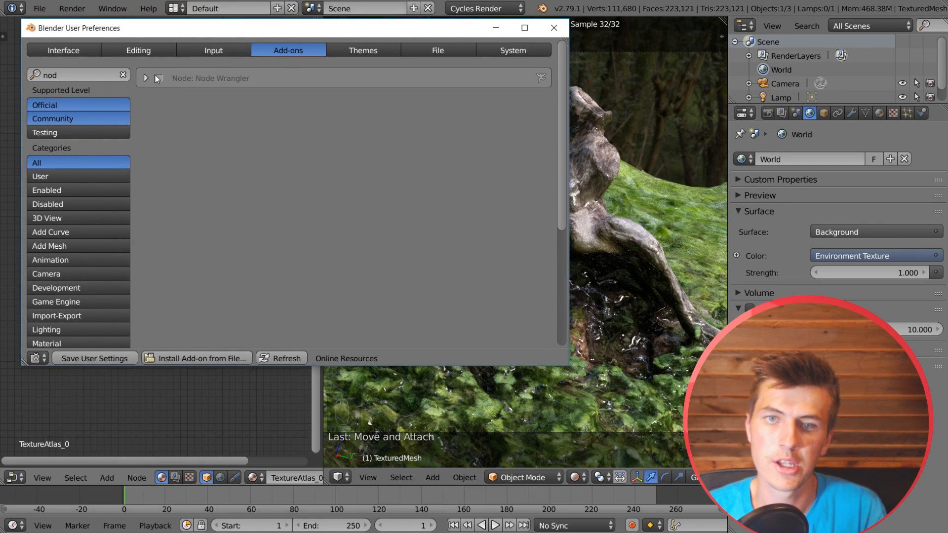
left_click(160, 78)
left_click(554, 27)
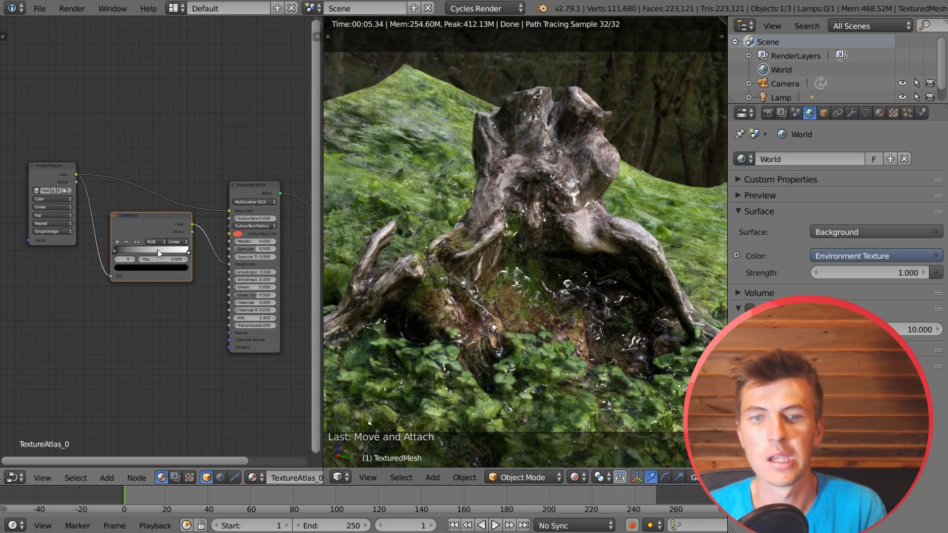
- Preview the ColorRamp's output on the stump with the Emission Viewer and flip the ramp's colors
scroll(161, 167, "down", 2)
left_click(156, 203, "ctrl+shift")
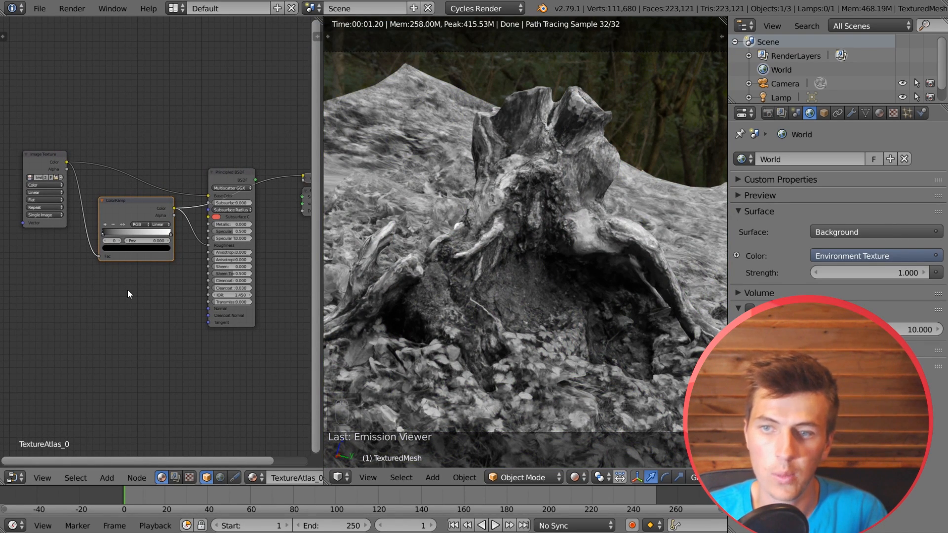
scroll(84, 264, "up", 3)
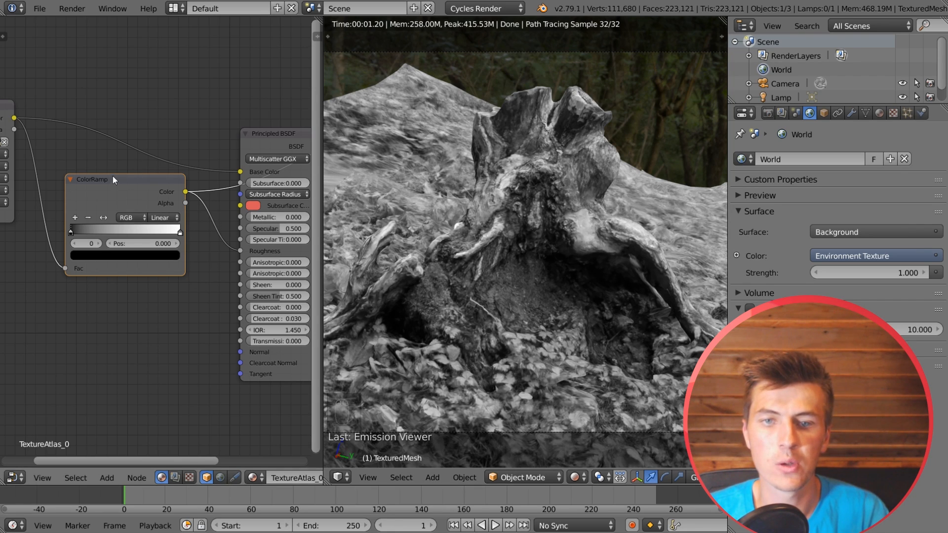
mouse_move(113, 179)
left_mouse_down()
mouse_move(133, 161)
mouse_move(104, 184)
left_mouse_up()
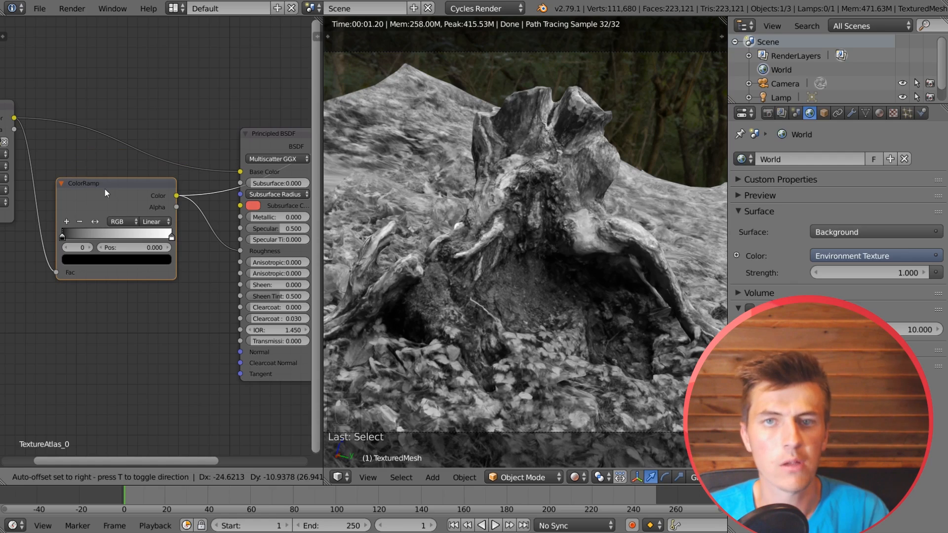
left_click(95, 223)
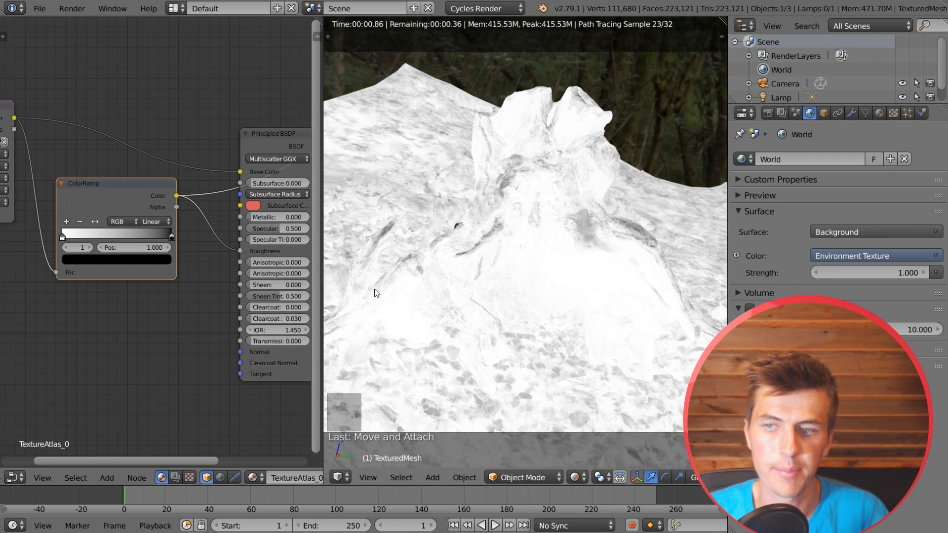
- Move the ColorRamp's black stop to position 0.166 and preview the Principled BSDF on the stump
scroll(102, 297, "up", 1)
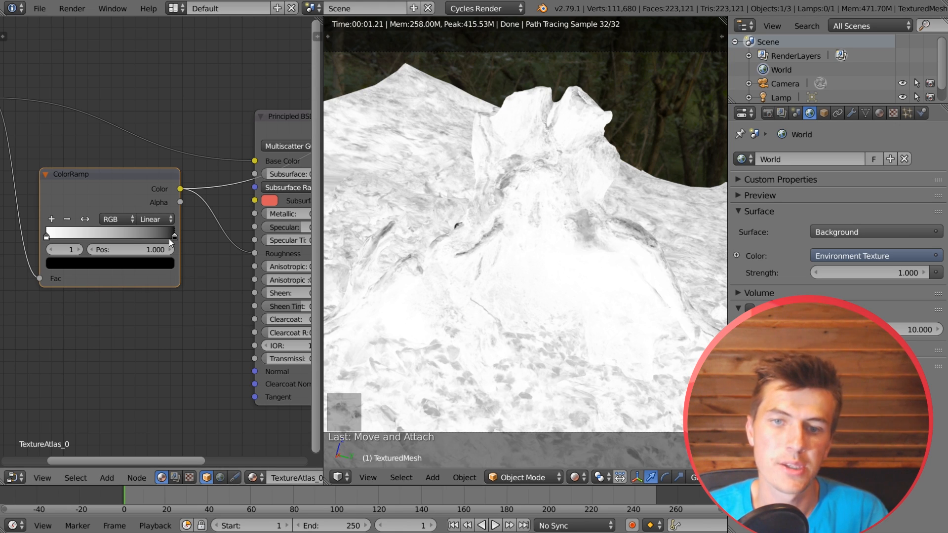
left_click_drag(175, 235, 52, 238)
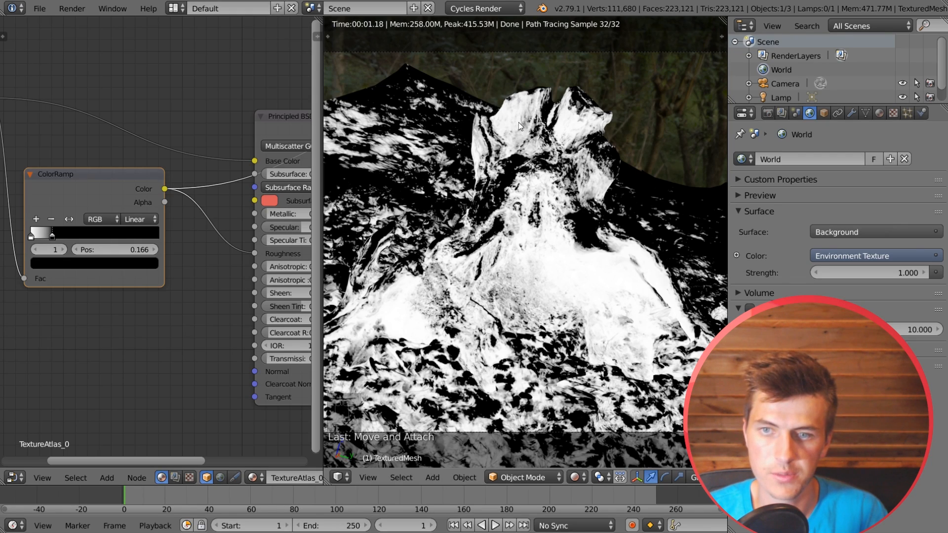
scroll(108, 216, "down", 1)
left_click(261, 154, "ctrl+shift")
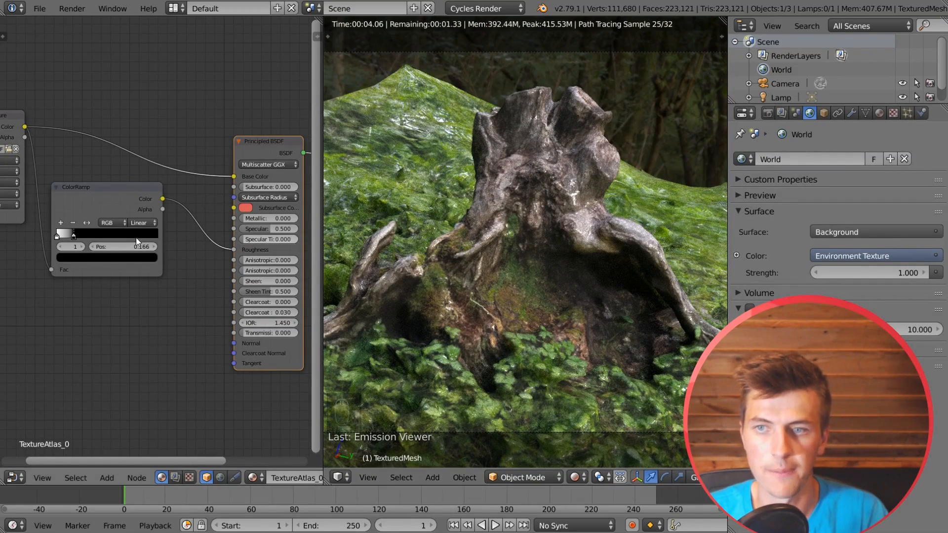
- Preview the ColorRamp's output on the stump while lightening its black stop to grey 0.378 and moving that stop to position 0.434
left_click(129, 199, "ctrl+shift")
scroll(89, 229, "up", 1)
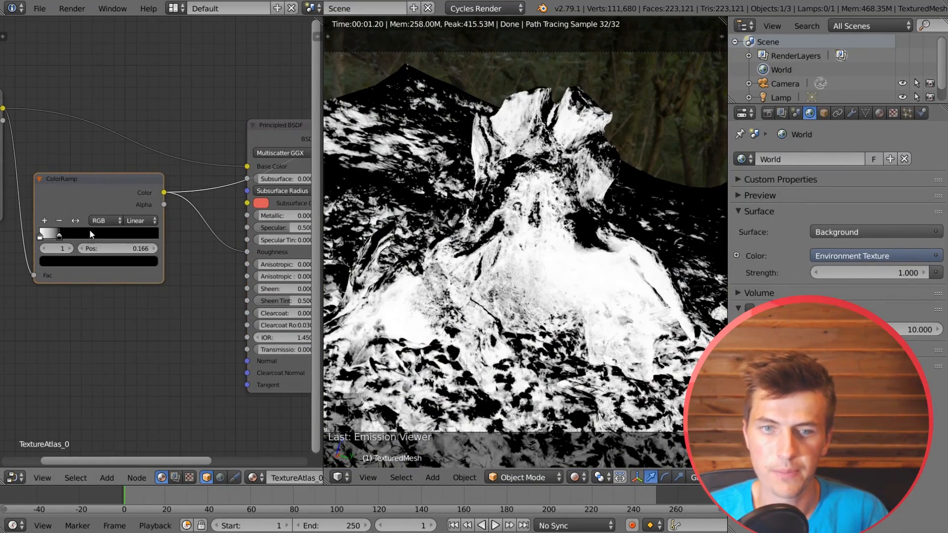
left_click(67, 261)
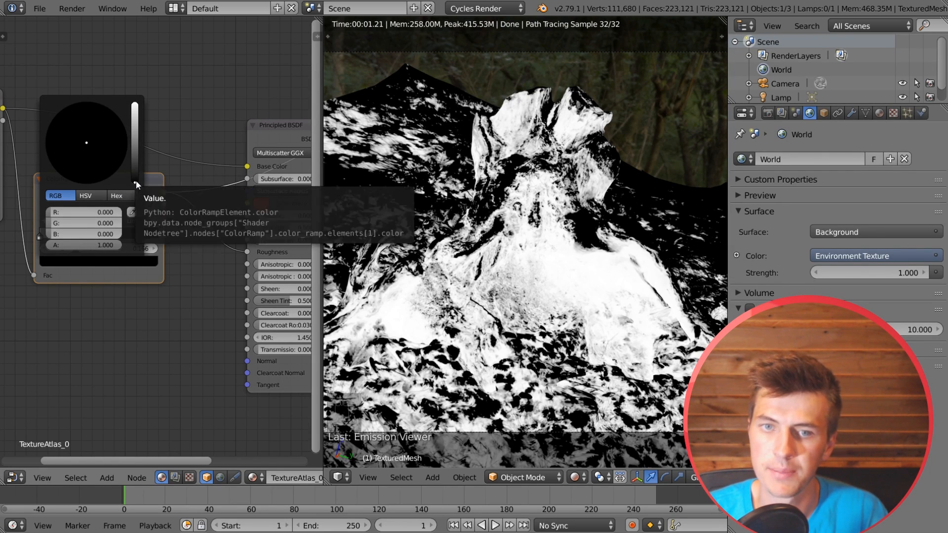
left_click_drag(135, 180, 135, 130)
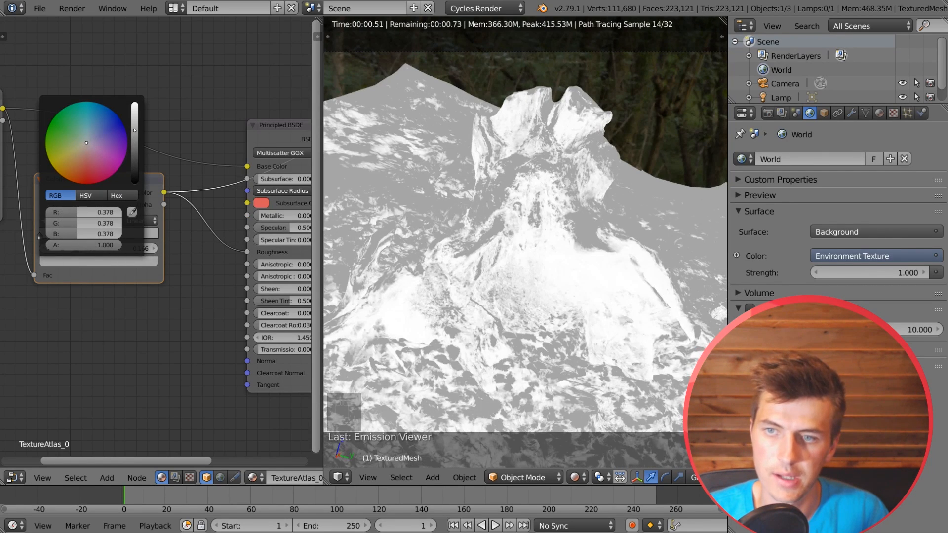
left_click_drag(55, 235, 93, 236)
- Darken the ColorRamp's white stop at the start of the ramp to light grey, with RGB values of 0.697
left_click(38, 237)
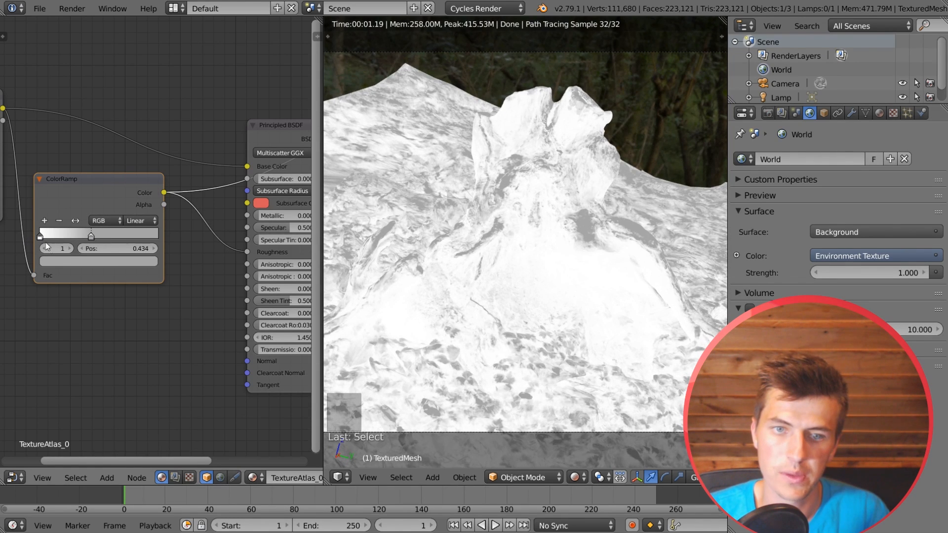
left_click(66, 264)
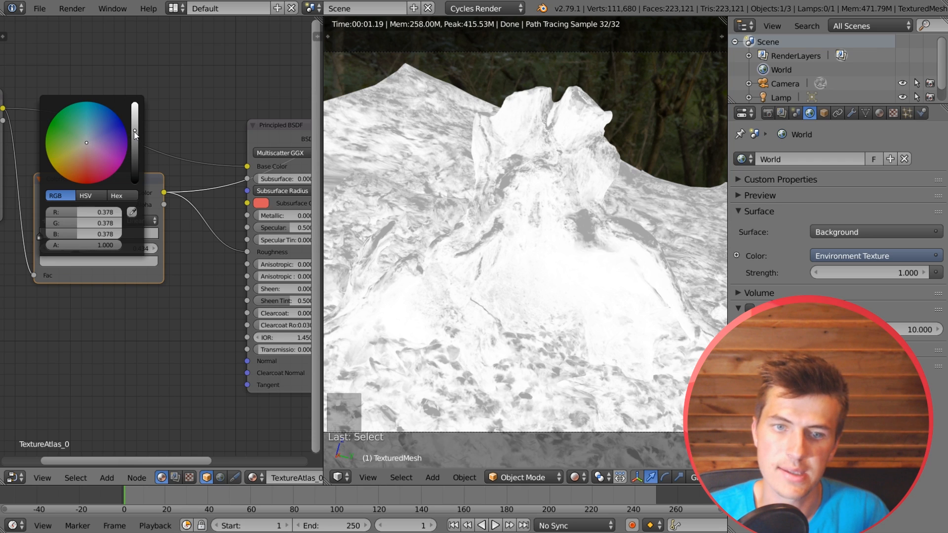
left_click_drag(135, 131, 134, 104)
left_click(58, 267)
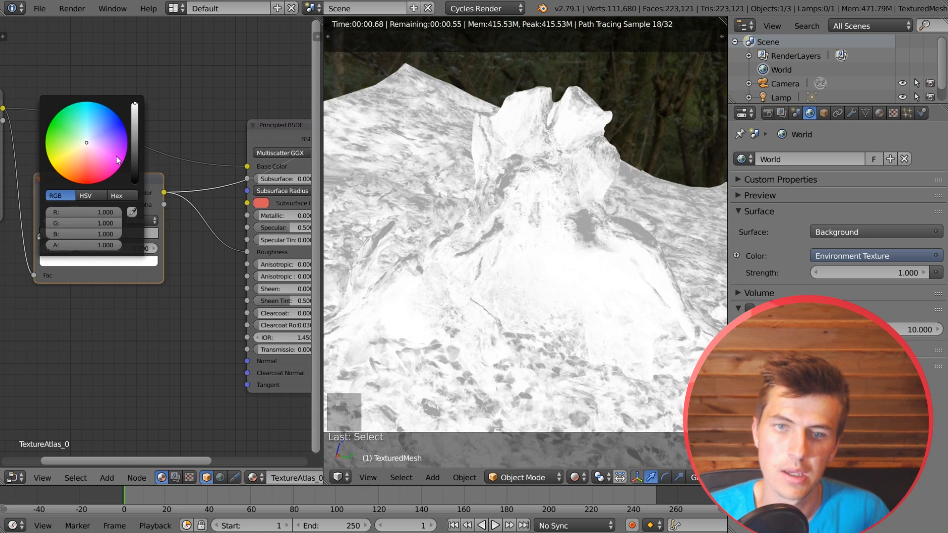
left_click(135, 113)
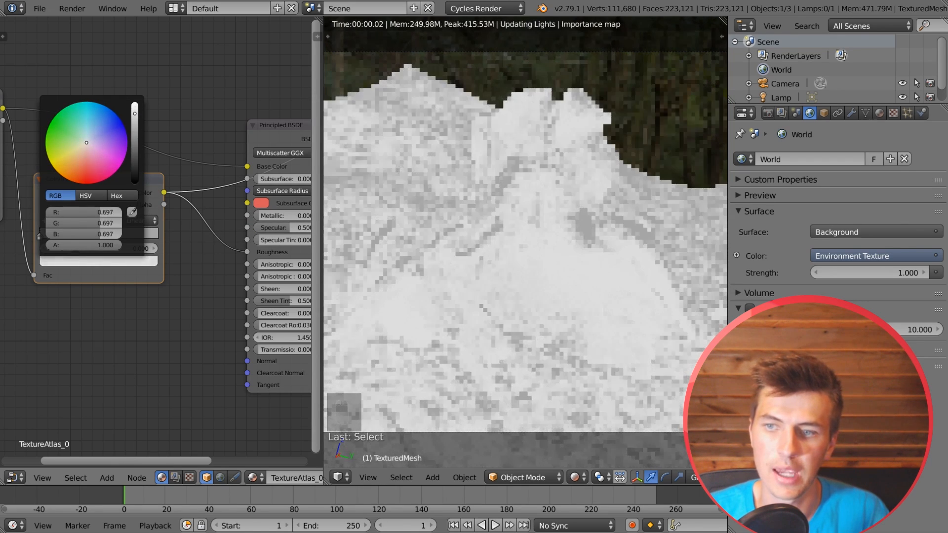
- Move the ColorRamp's darker grey stop to position 0.480 and preview the Principled BSDF on the stump
left_click(91, 238)
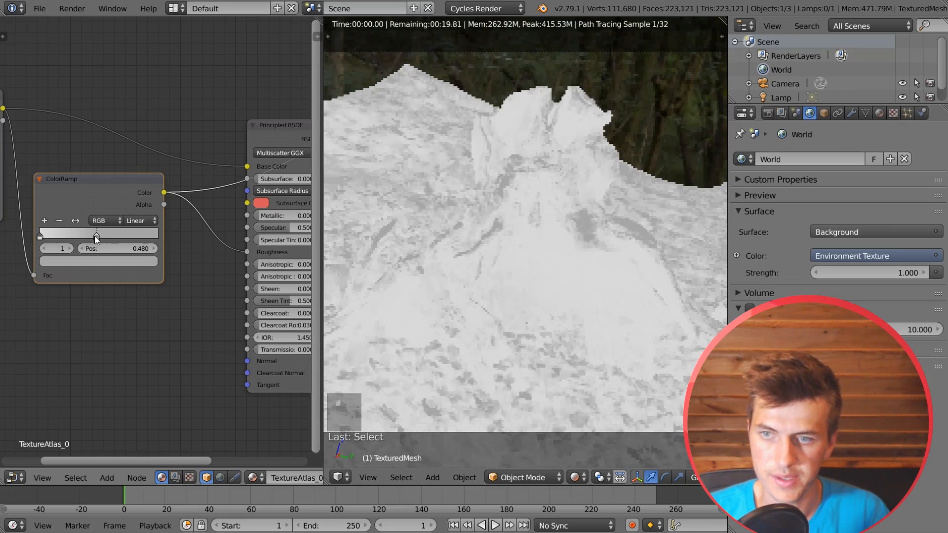
scroll(123, 213, "down", 2)
left_click(220, 146, "ctrl+shift")
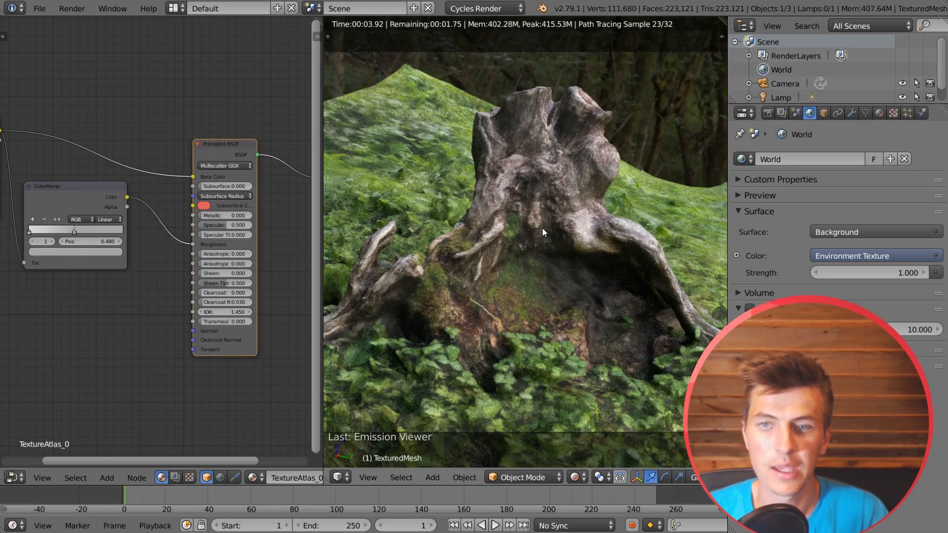
left_click(75, 232)
- Add a Bump node below the ColorRamp, linking the image's color to its Height and its output to the Principled BSDF's Normal
scroll(136, 254, "down", 2)
middle_click_drag(124, 263, 169, 177)
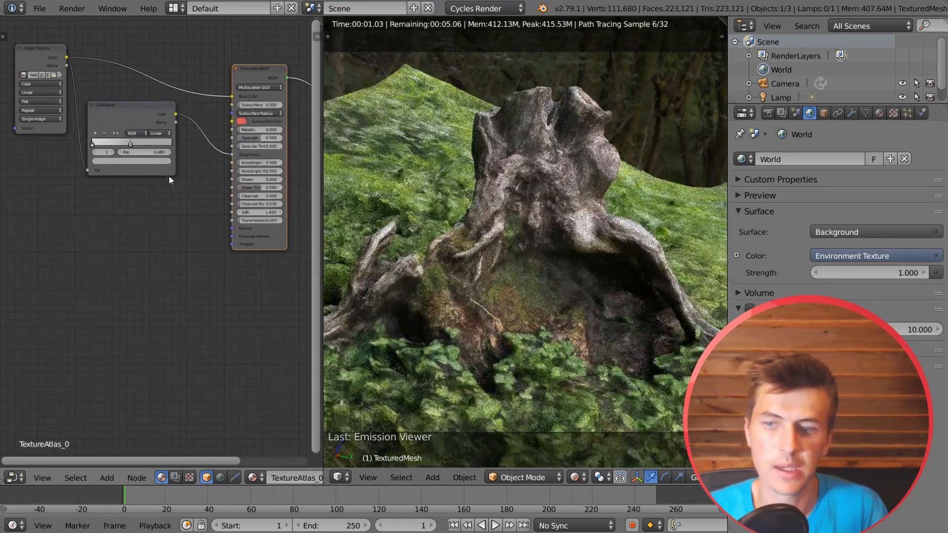
key("shift+a")
mouse_move(157, 238)
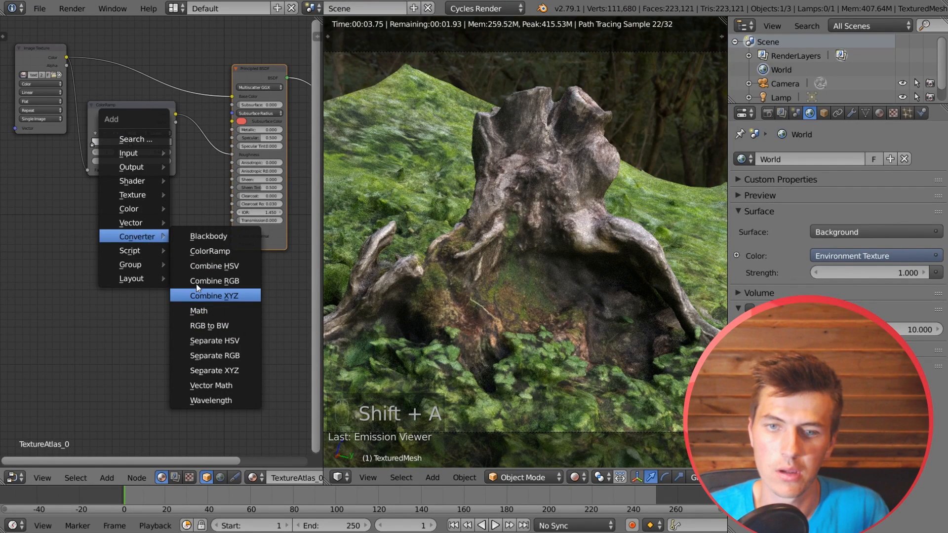
mouse_move(132, 222)
left_click(202, 223)
left_click(129, 212)
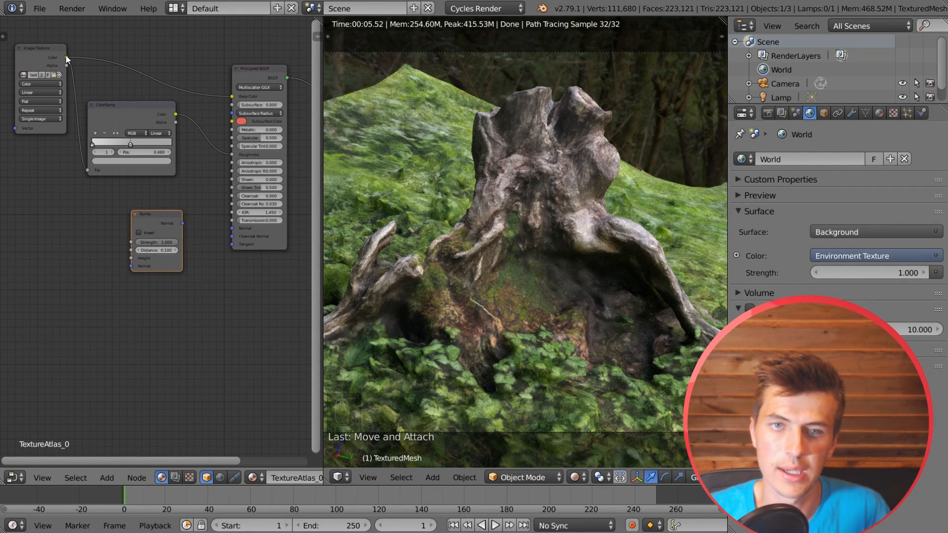
left_click_drag(66, 58, 131, 257)
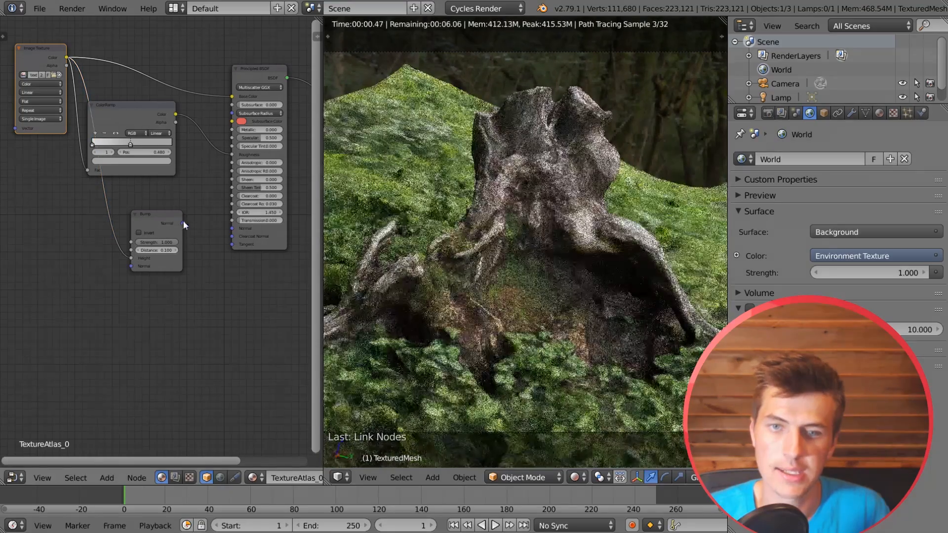
left_click_drag(182, 223, 233, 227)
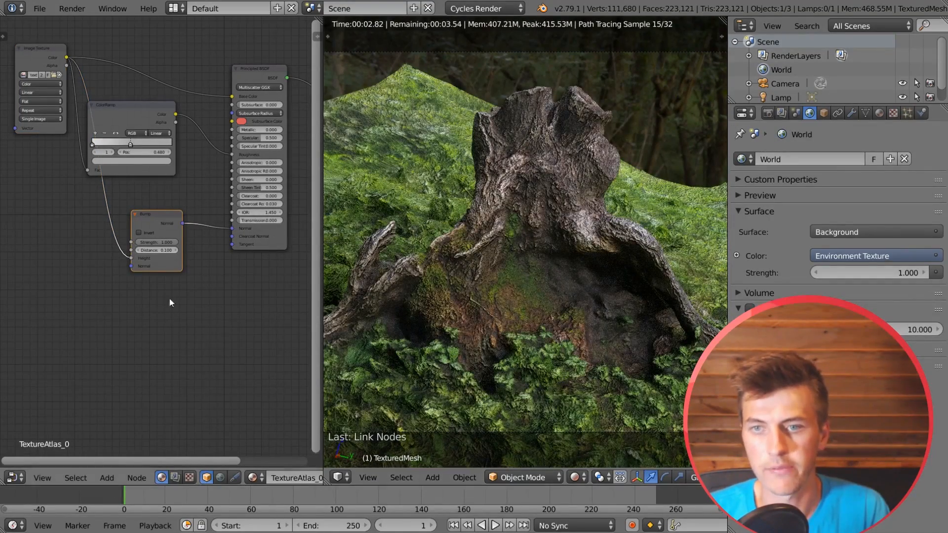
- Add a ColorRamp node on the link between the Image Texture color and the Bump node's Height input
scroll(103, 269, "up", 1)
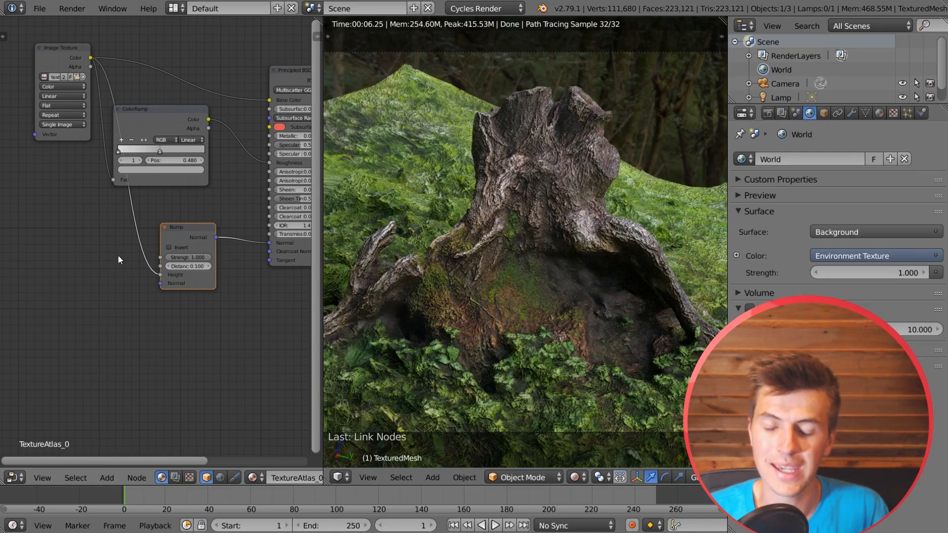
key("shift+a")
mouse_move(117, 256)
mouse_move(104, 271)
left_click(163, 285)
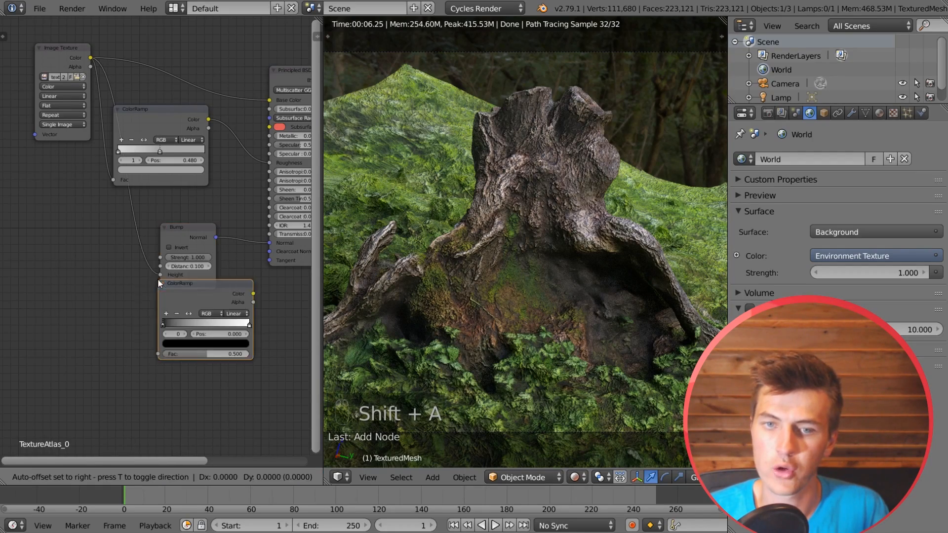
left_click(123, 217)
middle_click_drag(257, 225, 201, 252)
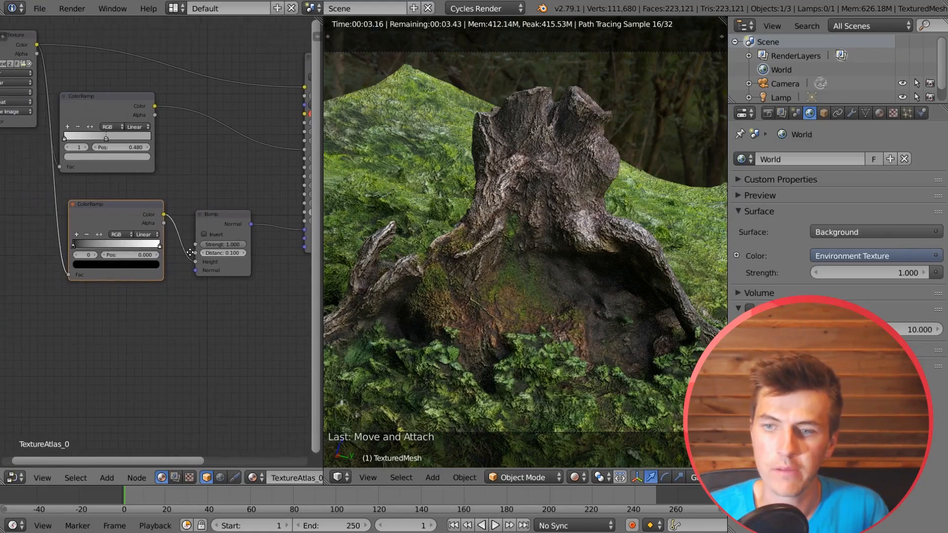
- Preview the new ColorRamp's output on the model through the emission viewer and set its black stop to position 0
scroll(124, 265, "up", 1)
left_click_drag(66, 247, 116, 249)
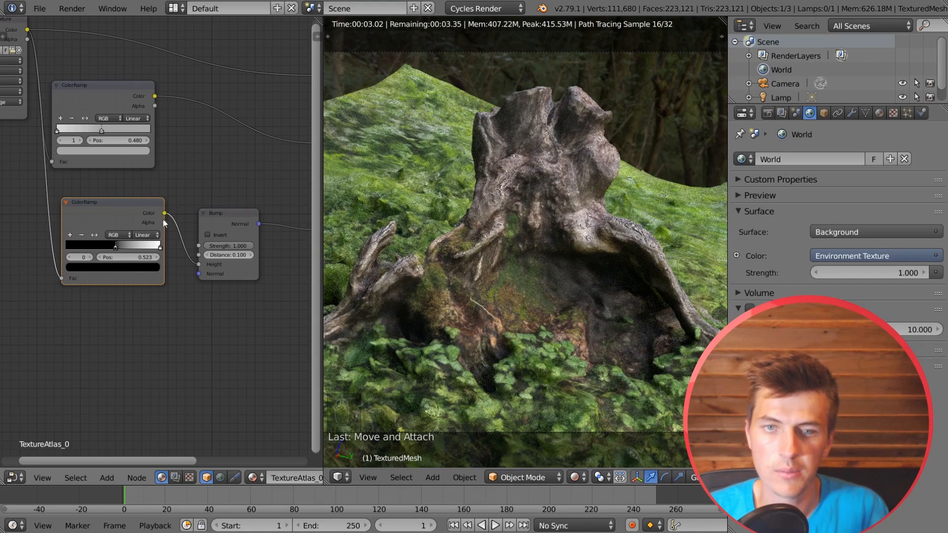
left_click(149, 212, "ctrl+shift")
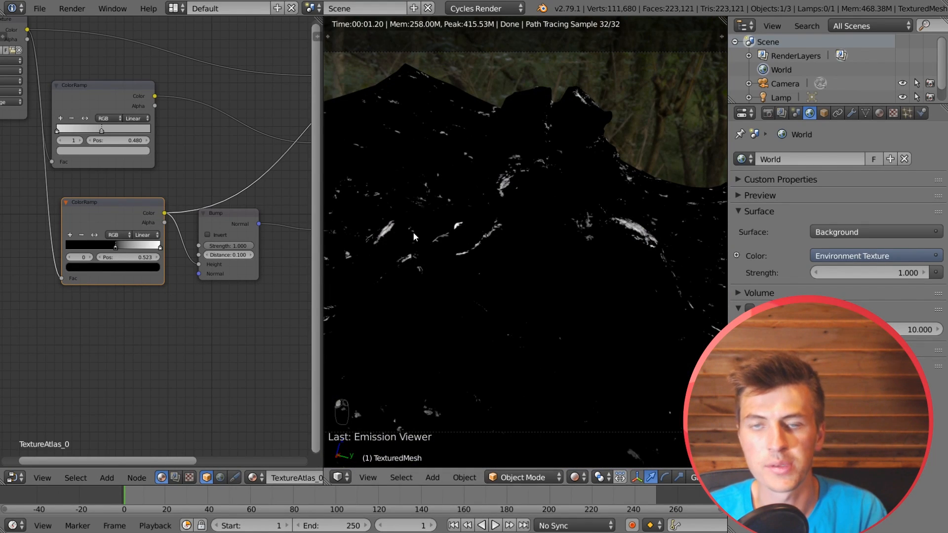
left_click_drag(117, 250, 63, 250)
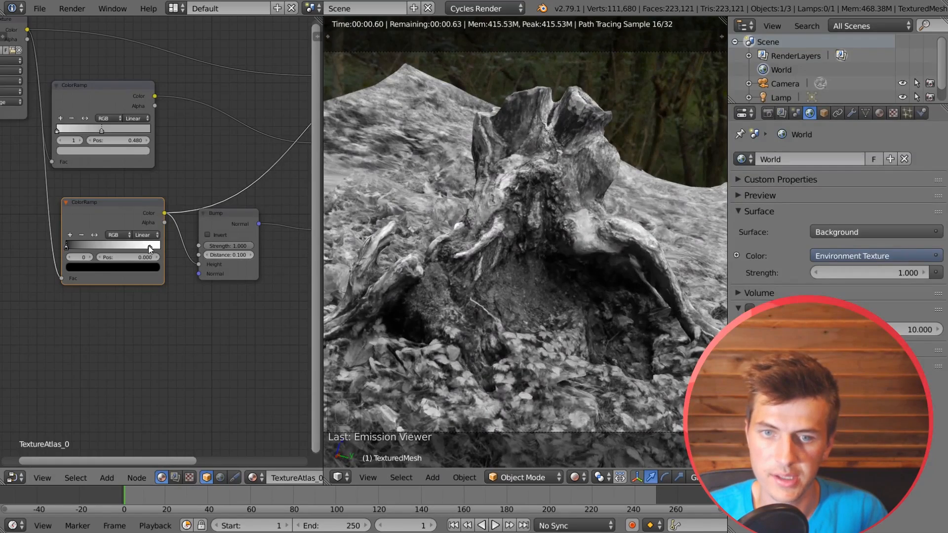
- Move the white stop of the Bump's ColorRamp to 0.507 and switch the material preview back to the Principled BSDF
left_click_drag(150, 249, 113, 248)
scroll(157, 291, "down", 1)
middle_click_drag(157, 292, 91, 329)
left_click(259, 123, "ctrl+shift")
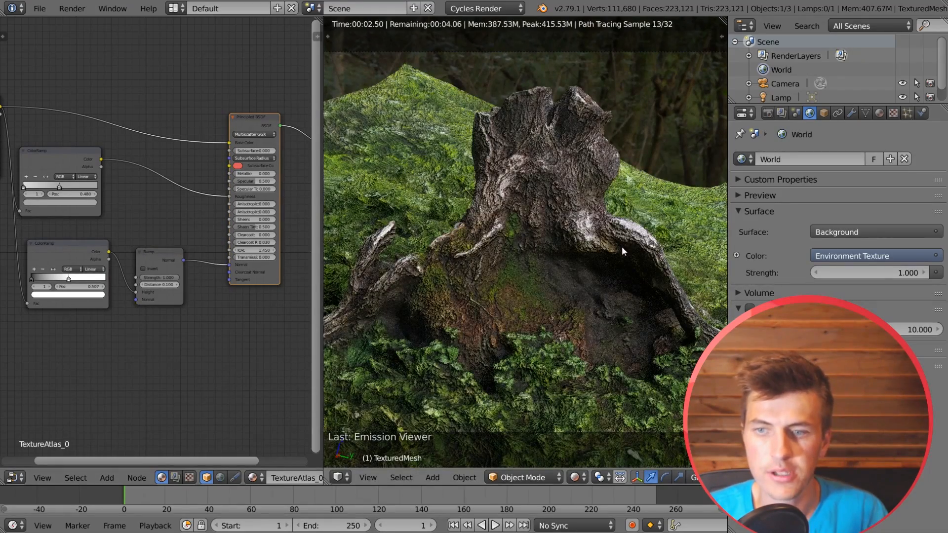
- Try the Bump node's Invert option and switch it back off
scroll(191, 307, "up", 1)
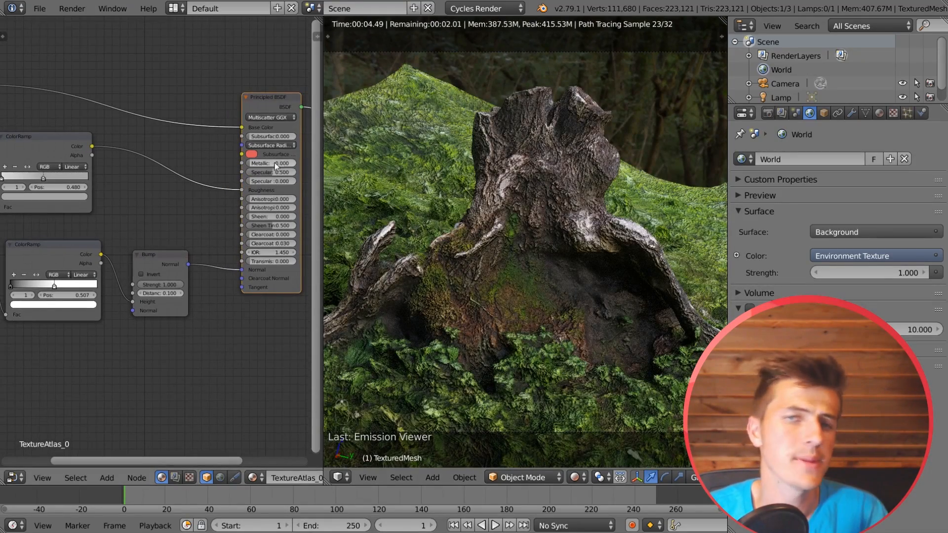
left_click(141, 274)
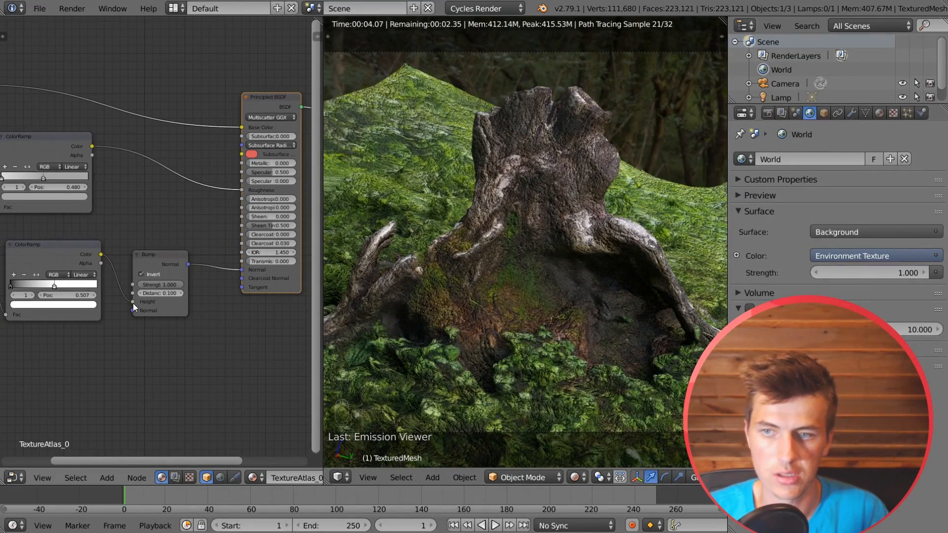
left_click(141, 274)
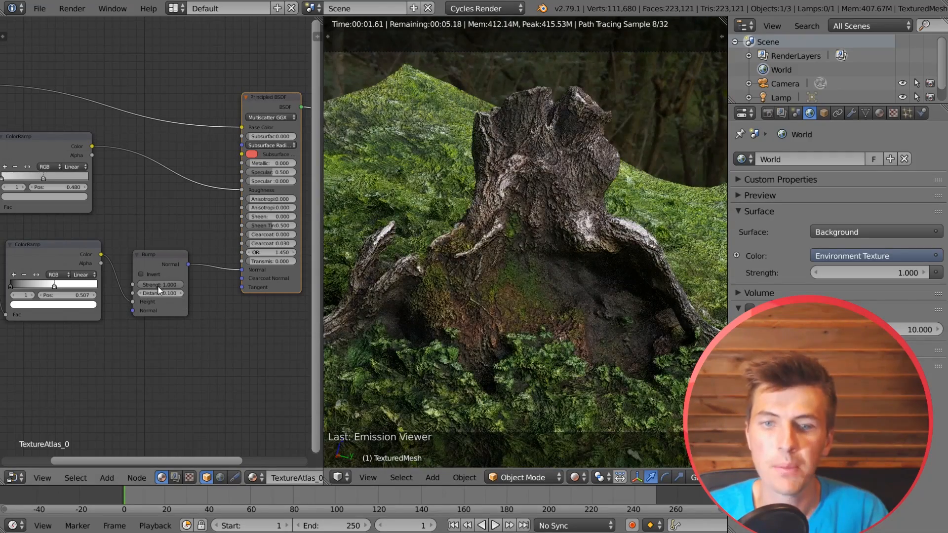
- Set the Bump node's Strength to 0.3
left_click_drag(169, 285, 135, 285)
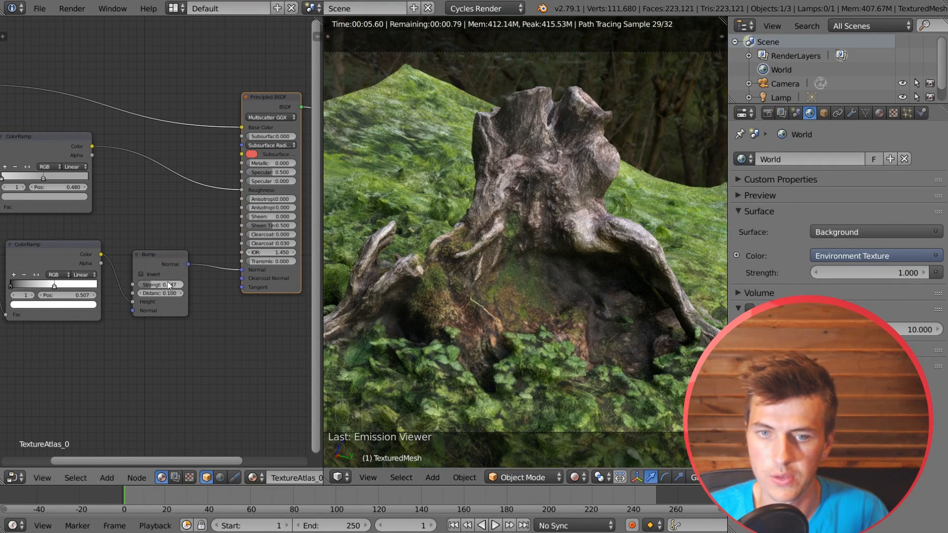
left_click_drag(154, 284, 184, 284)
left_click(154, 284)
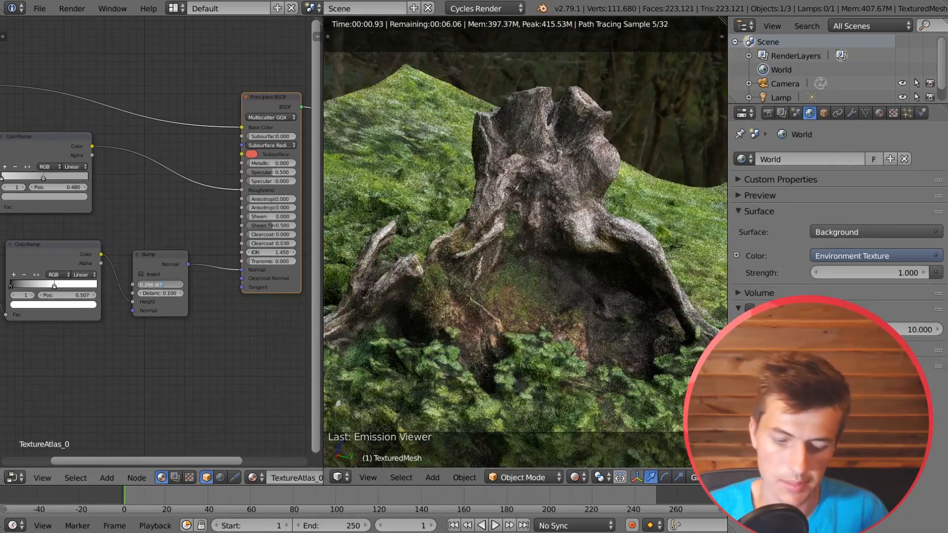
key("BackSpace")
type("0.3")
key("Return")
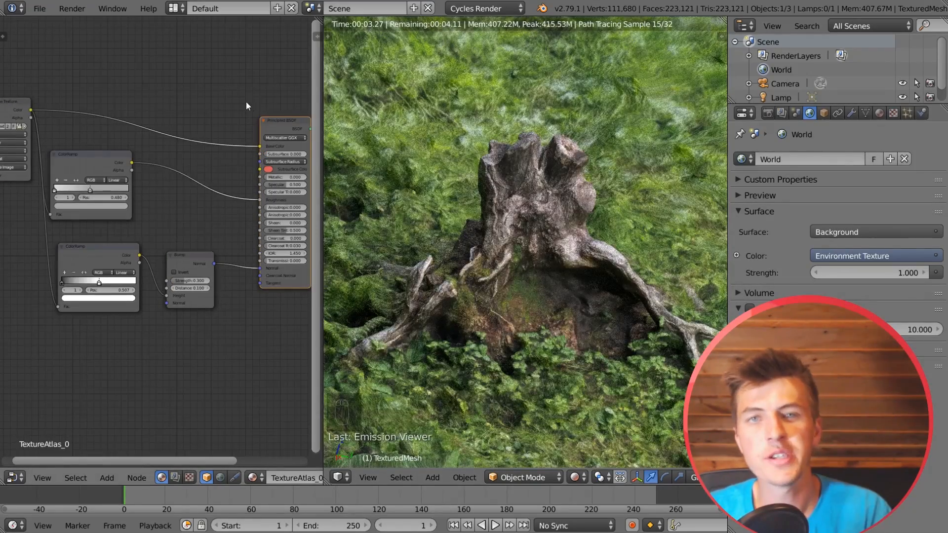
- Inspect the stump up close, return to the camera view, and select the camera to show its data settings
scroll(556, 256, "up", 5)
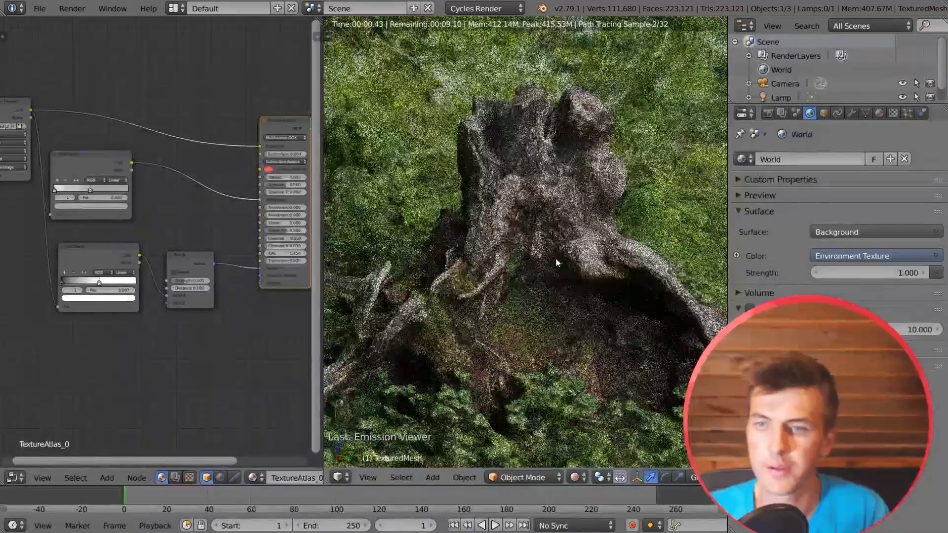
scroll(571, 237, "down", 5)
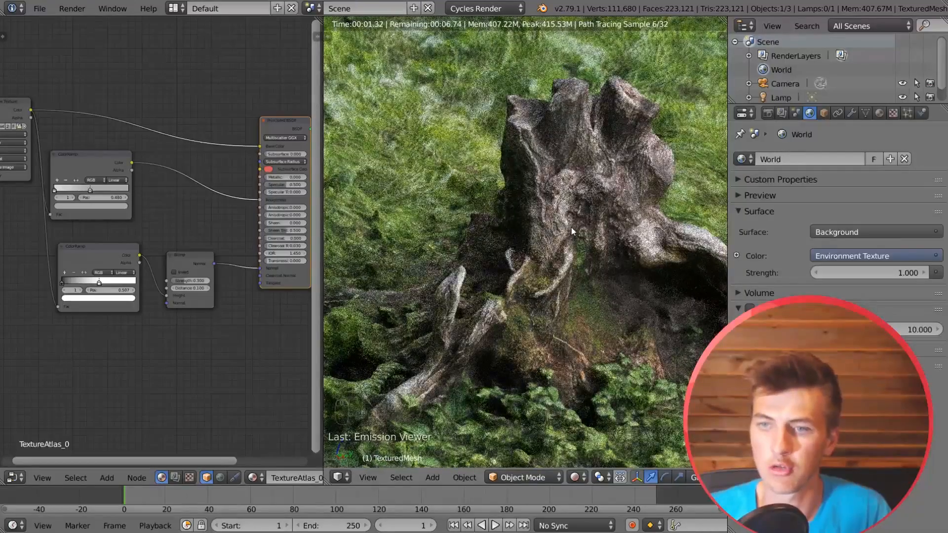
key("KP_0")
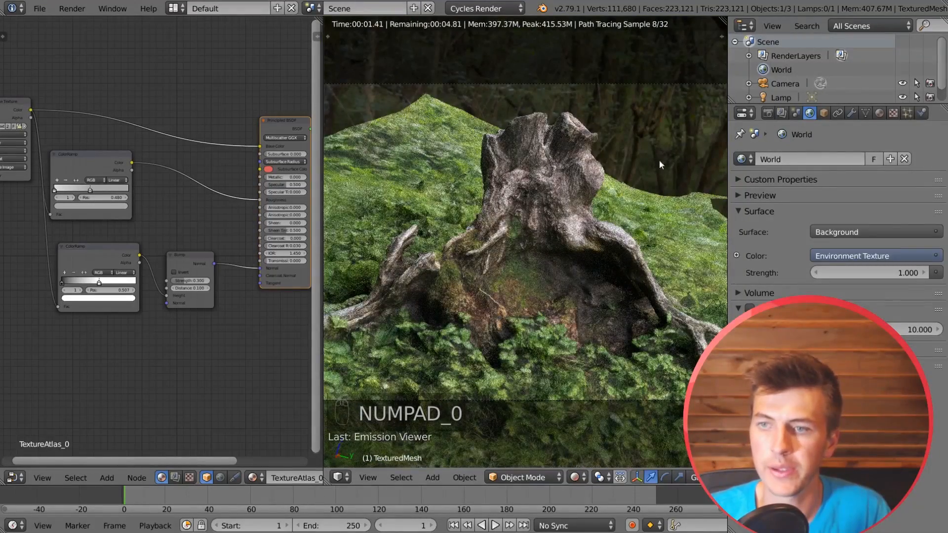
scroll(525, 233, "down", 2)
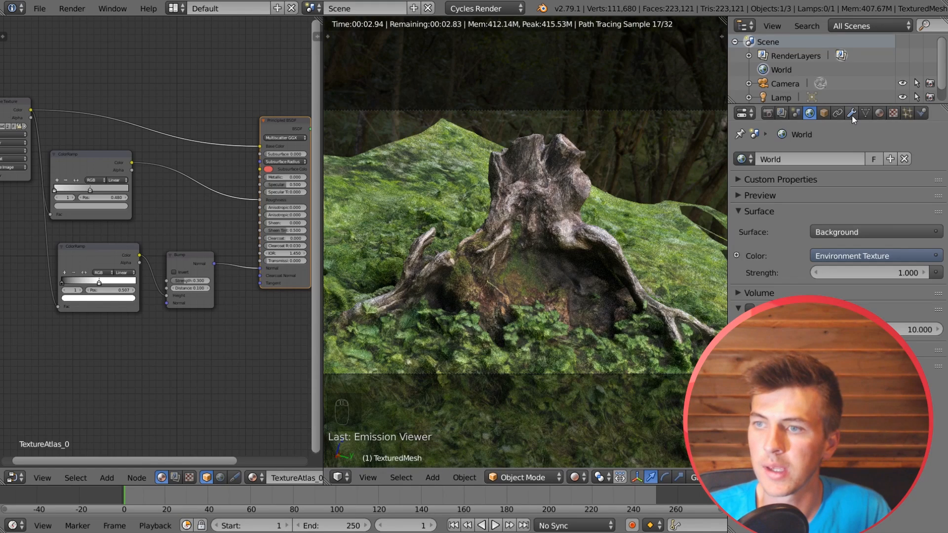
right_click(584, 373)
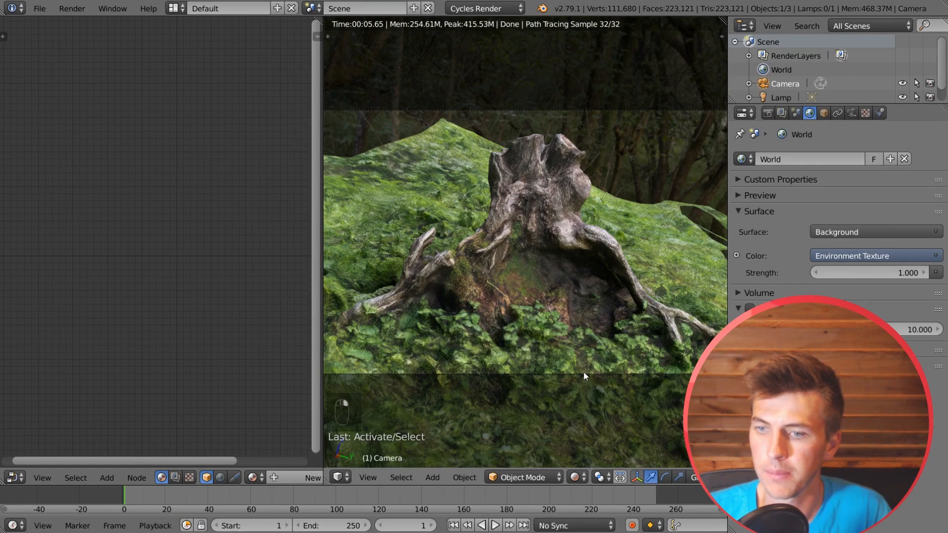
left_click(854, 112)
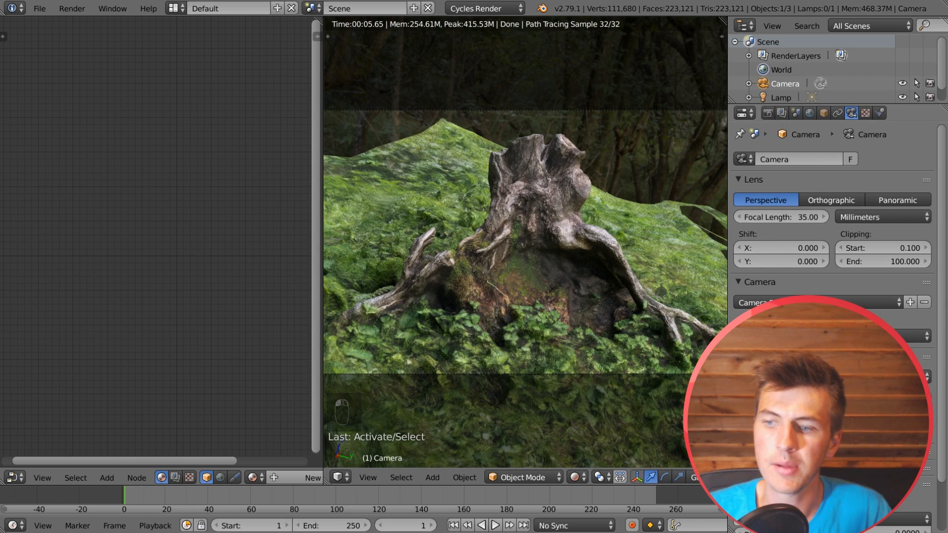
scroll(834, 237, "down", 2)
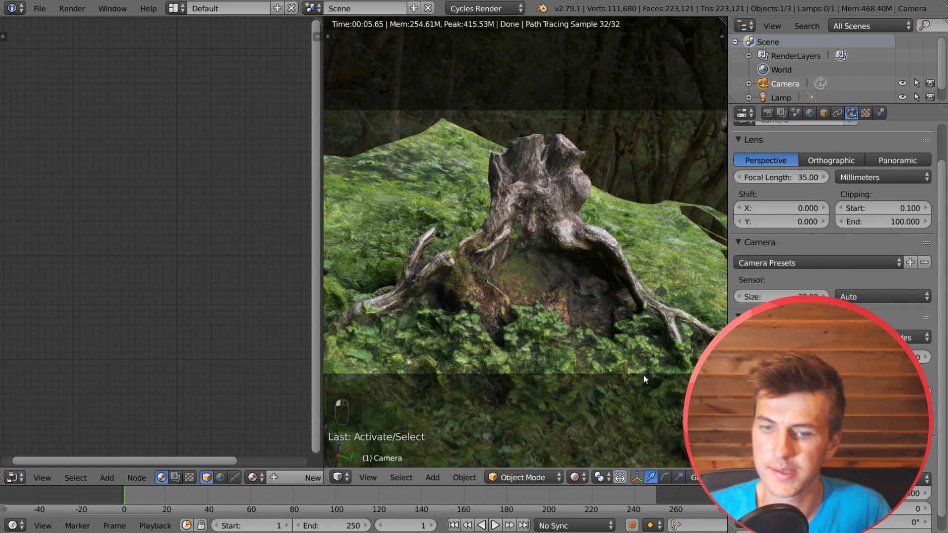
- Change the Node Editor to a 3D View and adjust the camera's focus distance to reach the stump
left_click(10, 479)
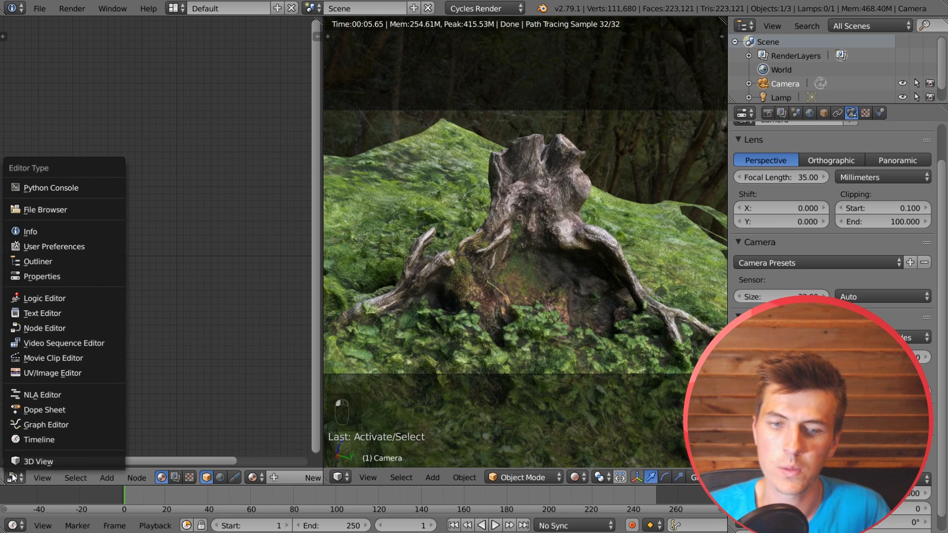
left_click(30, 518)
middle_click_drag(144, 306, 77, 234)
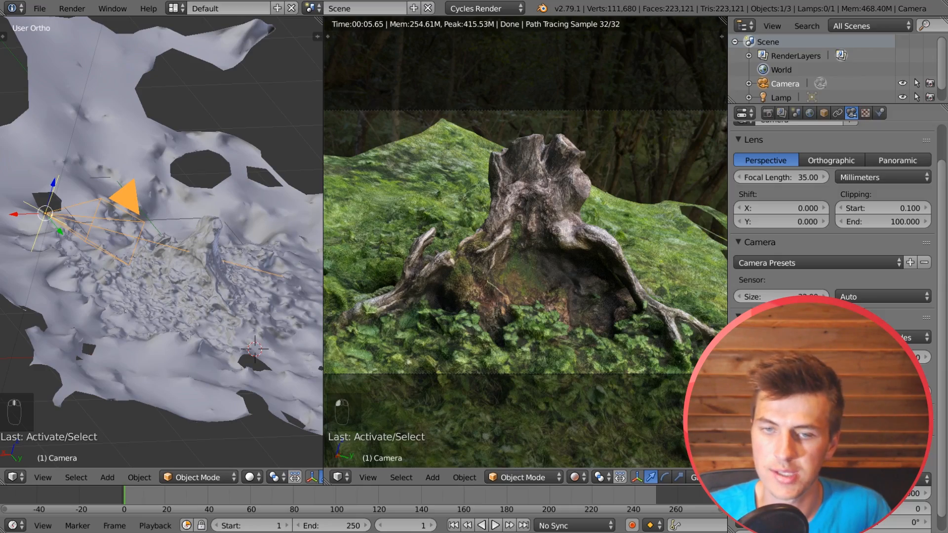
left_click_drag(781, 494, 824, 494)
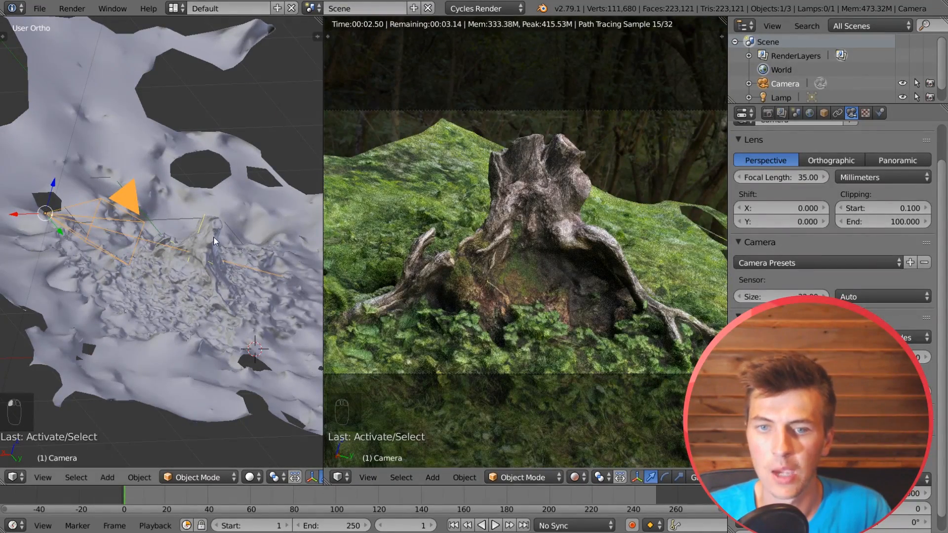
middle_click_drag(215, 241, 194, 227)
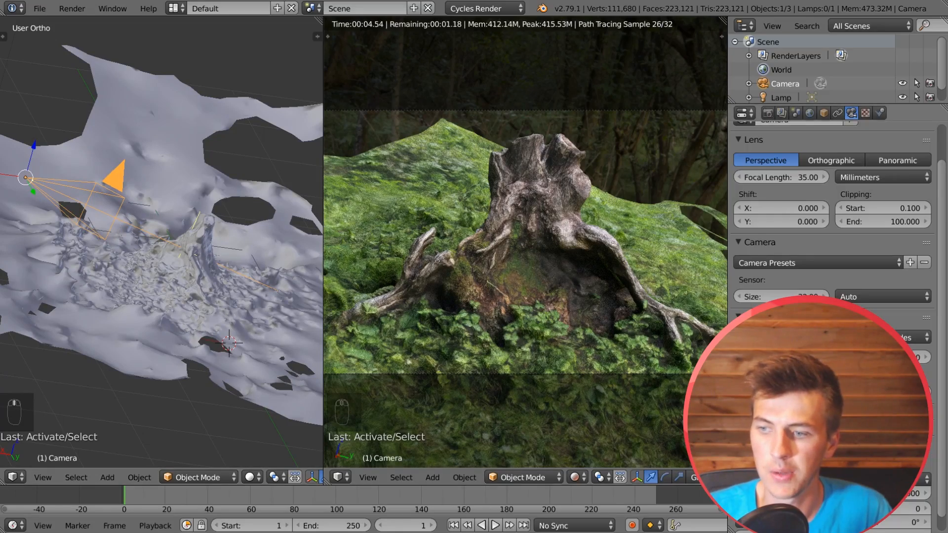
- Adjust the camera's aperture for a subtle depth-of-field blur in the foreground and background
scroll(878, 487, "down", 1)
left_click_drag(879, 478, 900, 477)
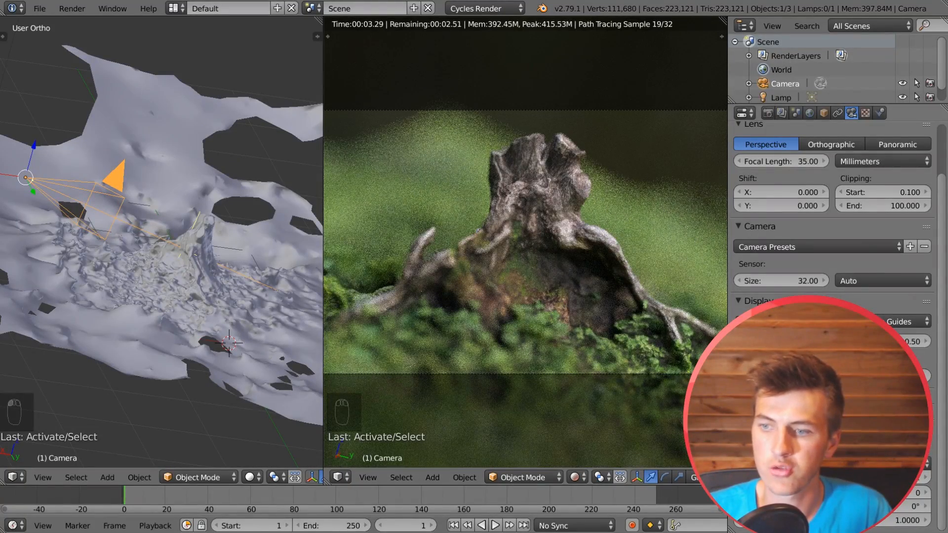
left_click(925, 479)
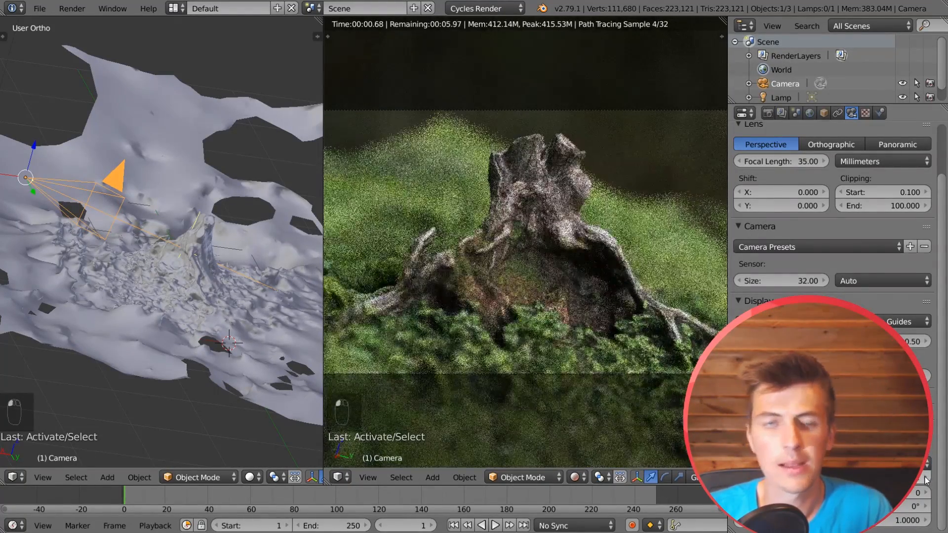
left_click(924, 479)
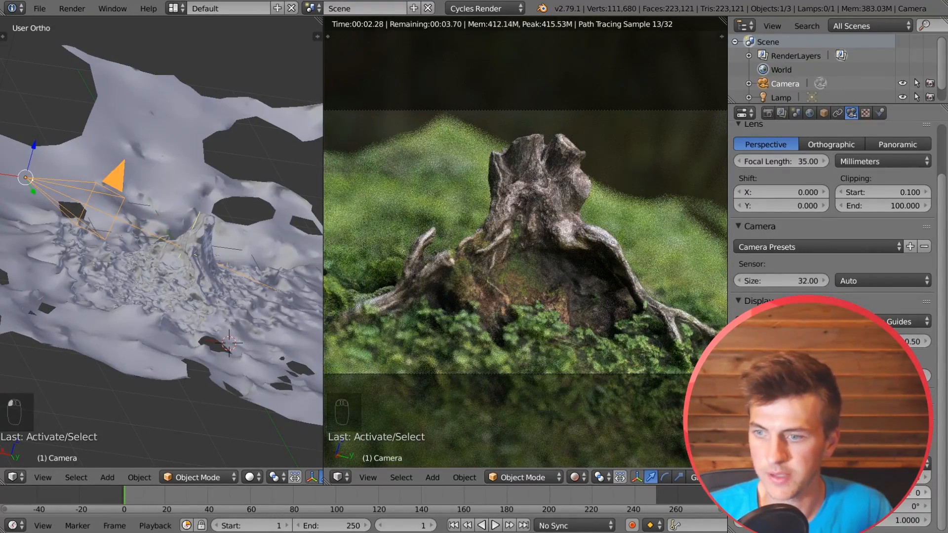
left_click(925, 478)
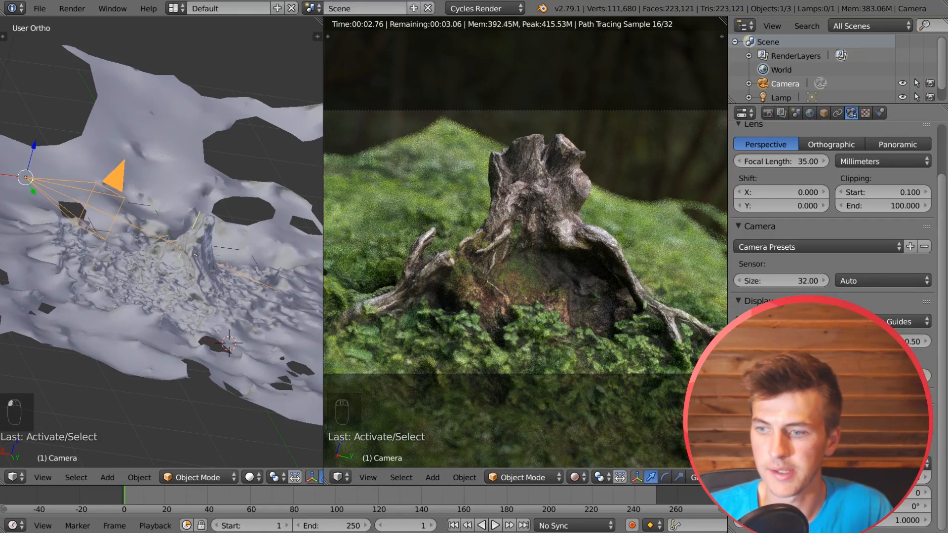
- Set the number of aperture blades in the camera's depth-of-field settings to 5
left_click(890, 493)
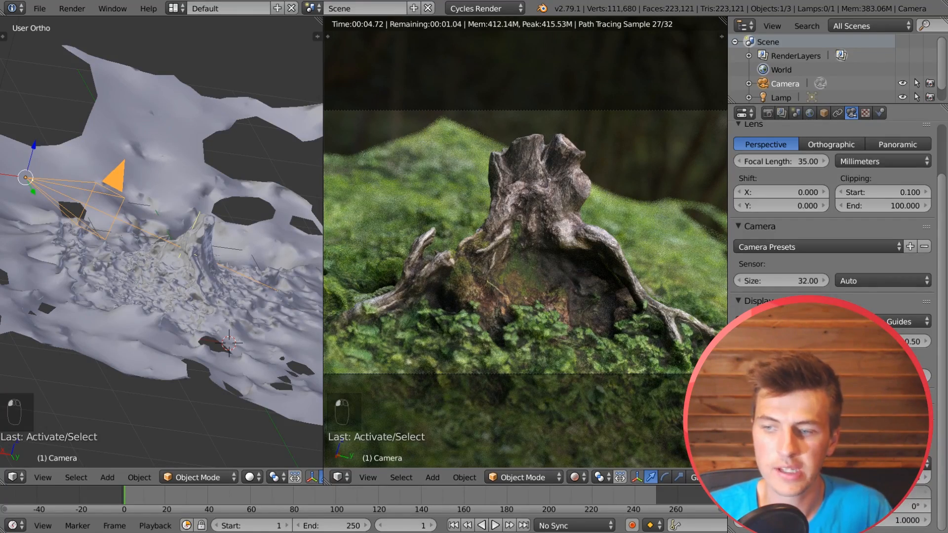
type("5")
key("Return")
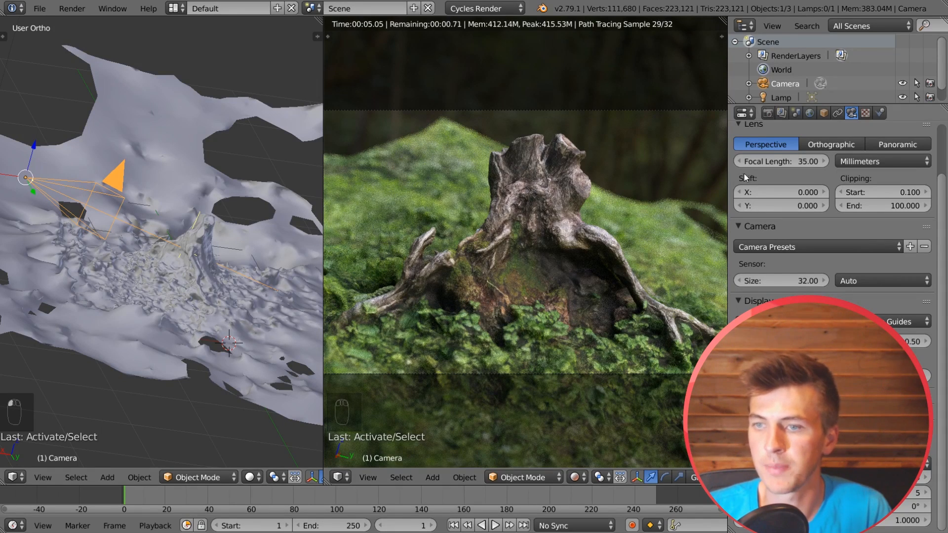
- Change the view transform in the scene's Color Management settings to one with softer contrast
left_click(809, 112)
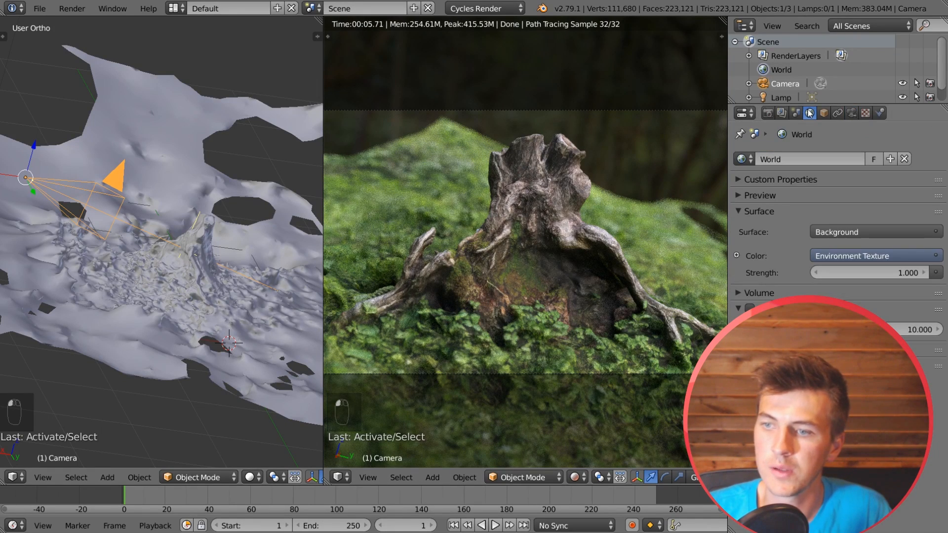
left_click(795, 113)
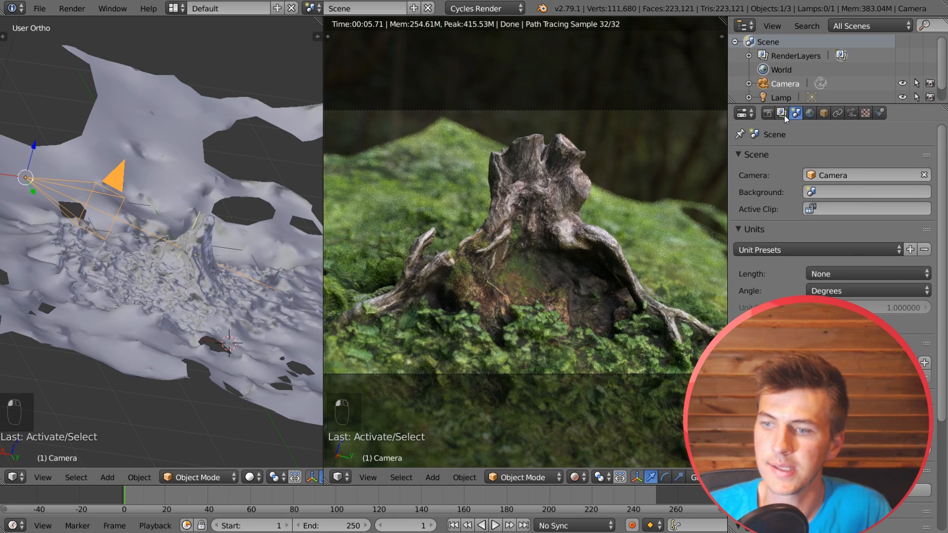
left_click(760, 397)
scroll(834, 247, "down", 1)
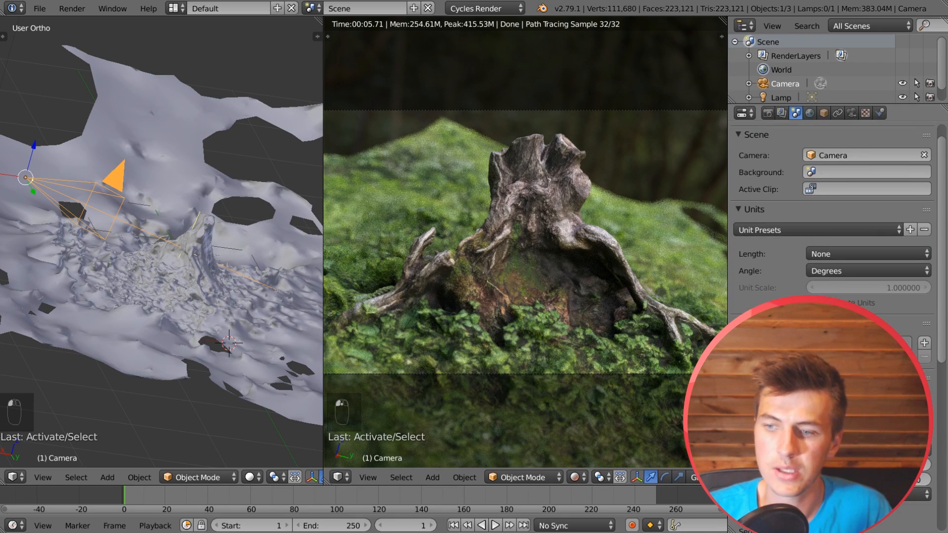
left_click(867, 449)
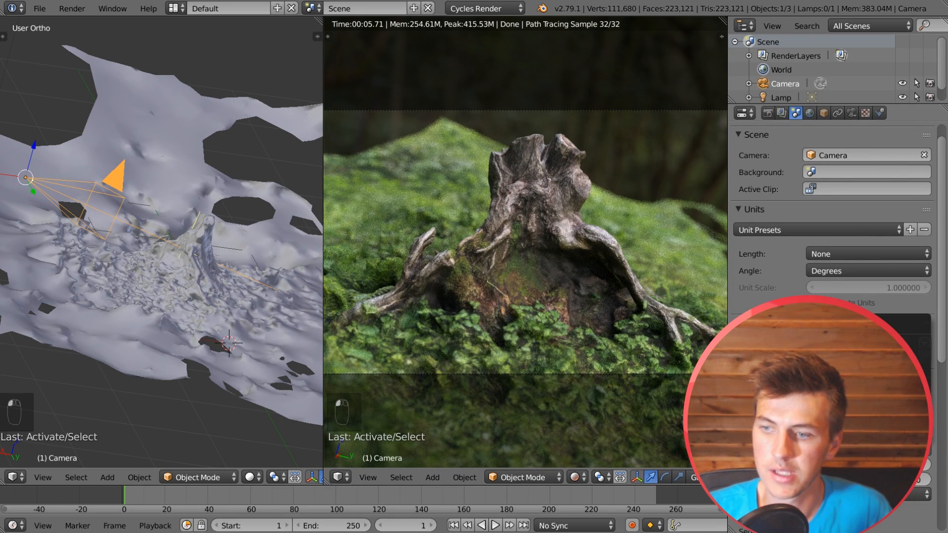
left_click(861, 363)
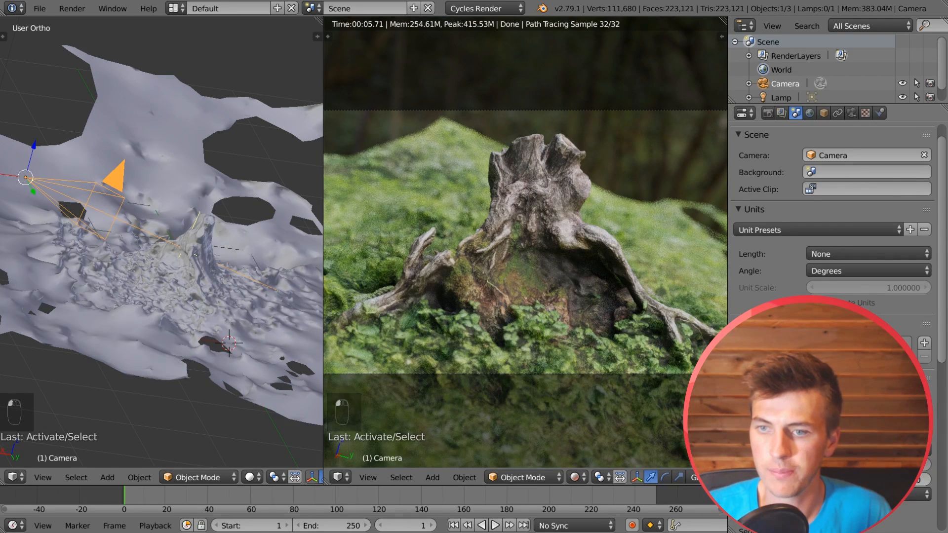
- Choose a higher-contrast look in the scene's Color Management and expand the rendered camera view over the whole viewport area
left_click(869, 494)
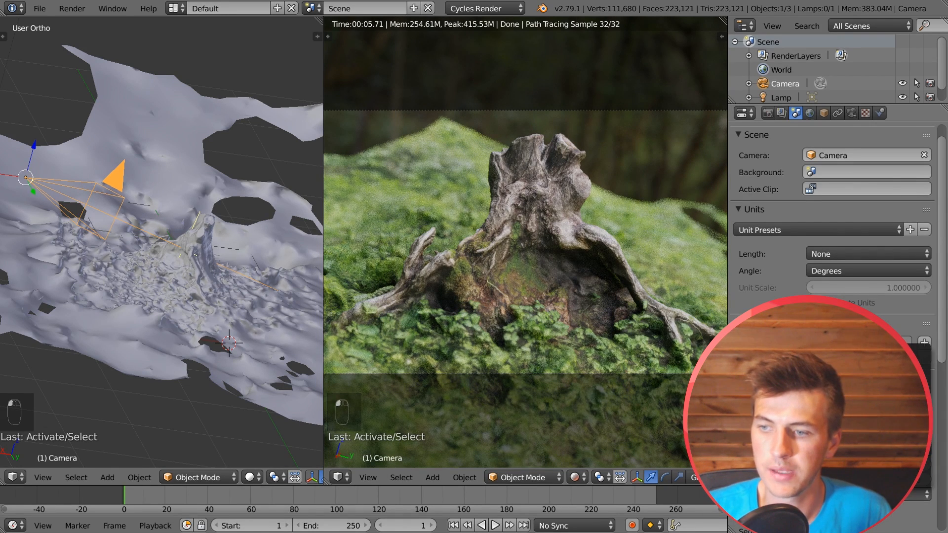
left_click(858, 424)
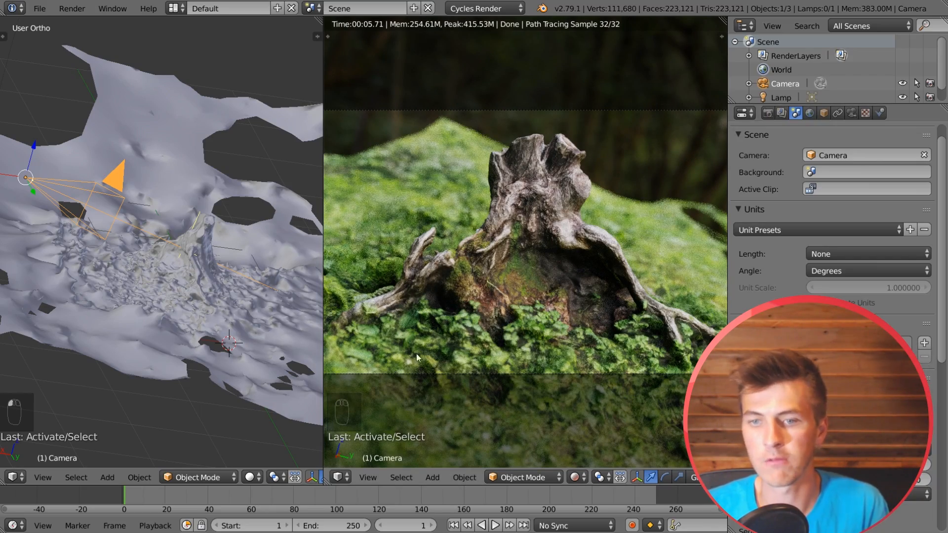
key("ctrl+space")
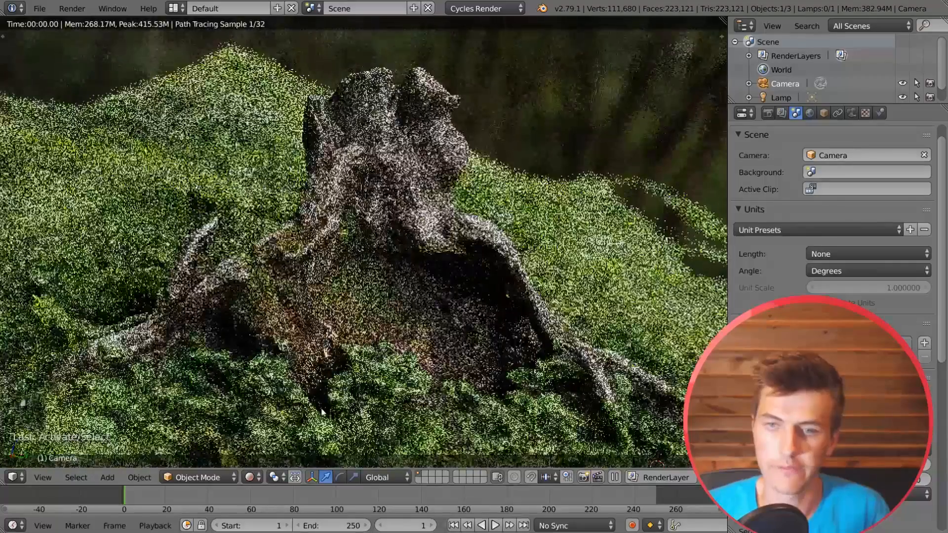
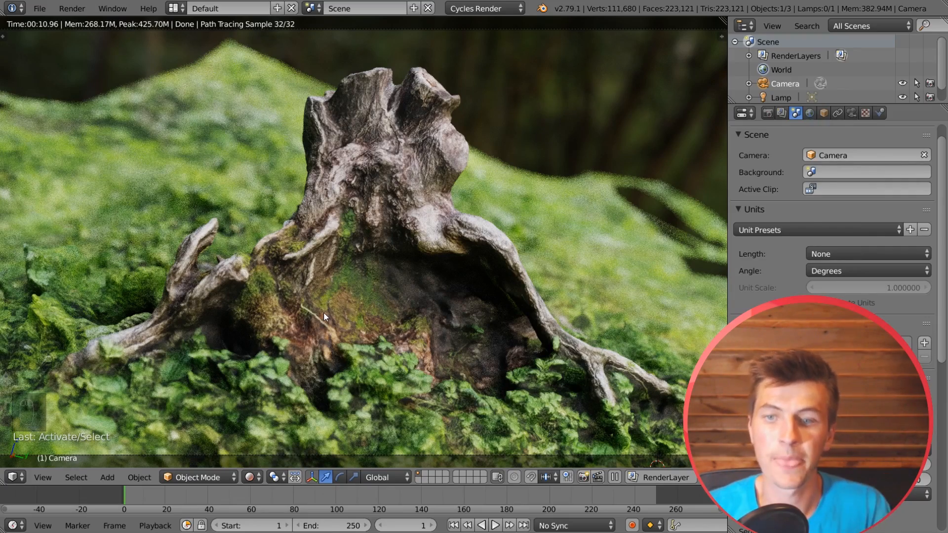
scroll(324, 313, "down", 2)
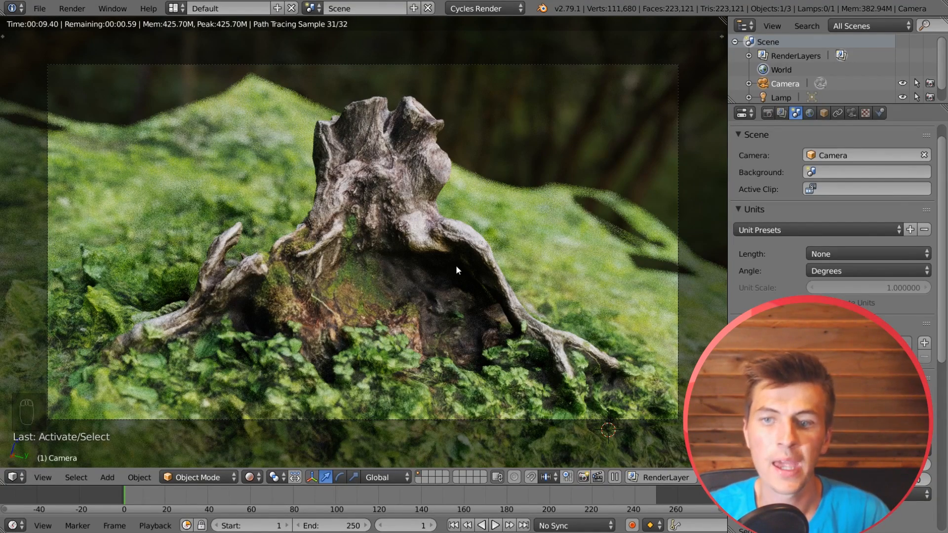
- Append the Realistic Nature Asset Pack group from Realistic_Nature_Asset_Pack 1.2.blend in the Realistic Nature Asset Pack 1.2 folder
left_click(41, 9)
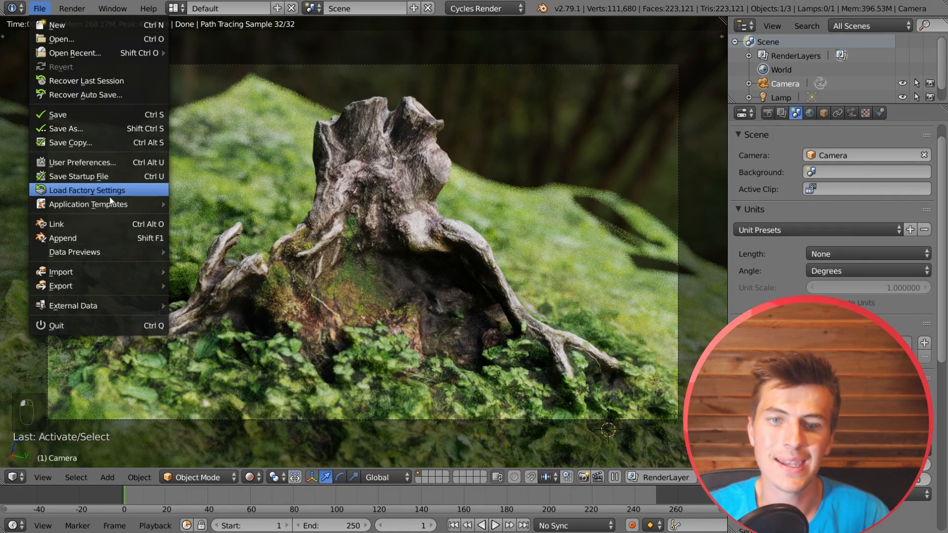
mouse_move(87, 283)
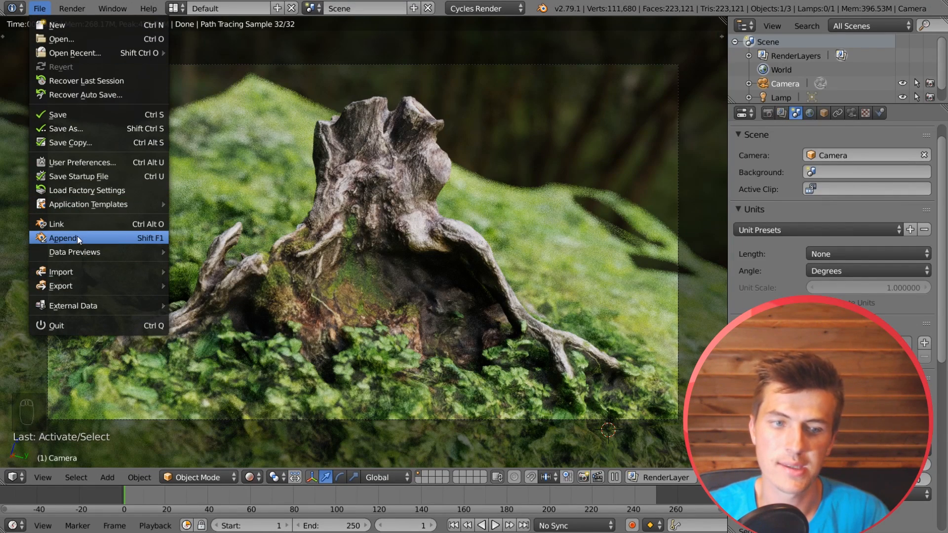
left_click(77, 237)
left_click(59, 245)
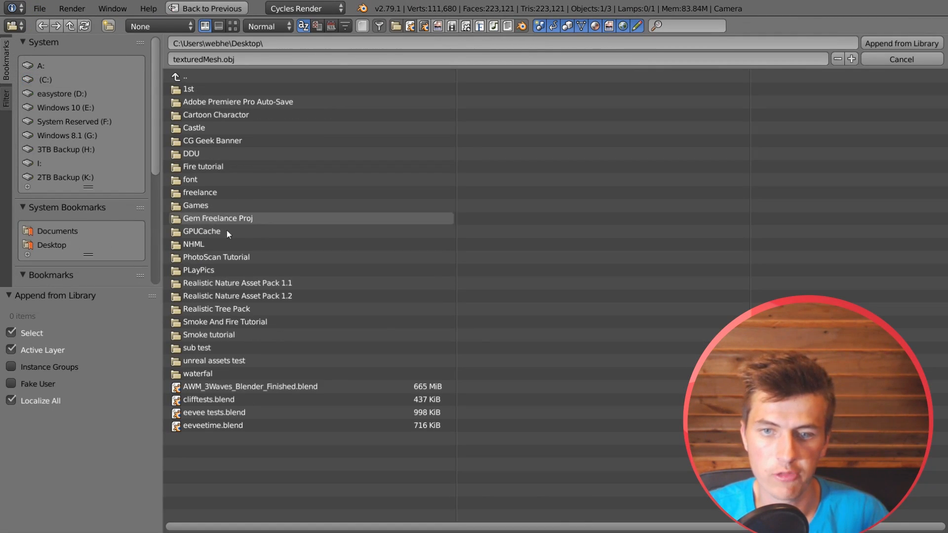
left_click(295, 296)
left_click(247, 89)
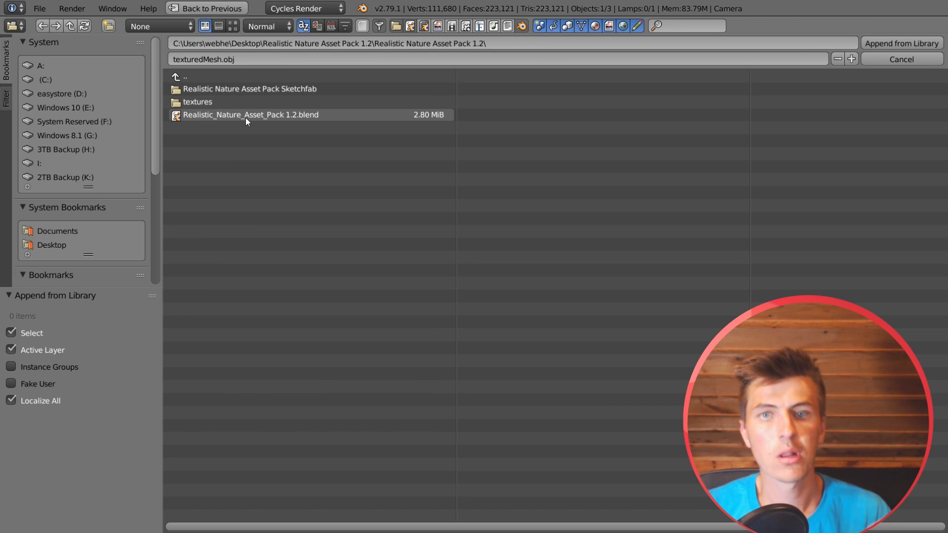
left_click(245, 118)
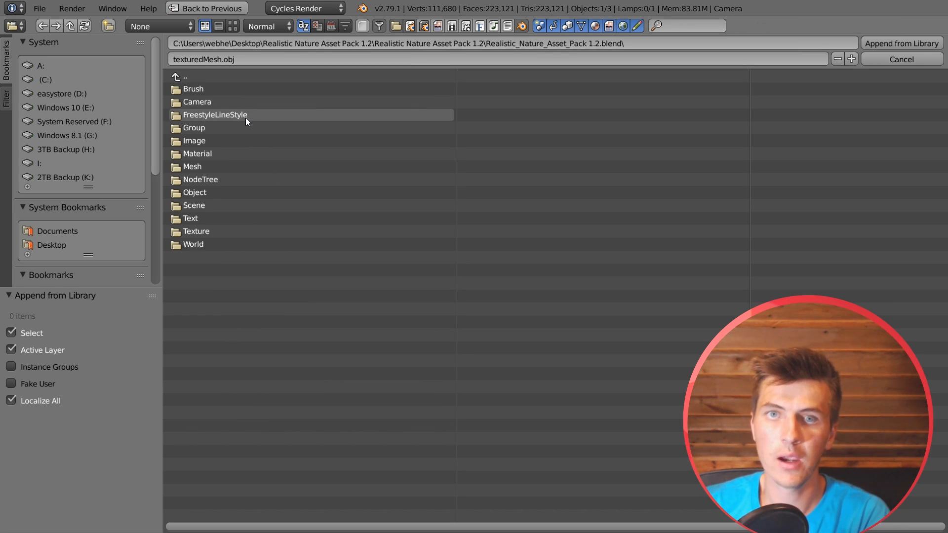
left_click(212, 127)
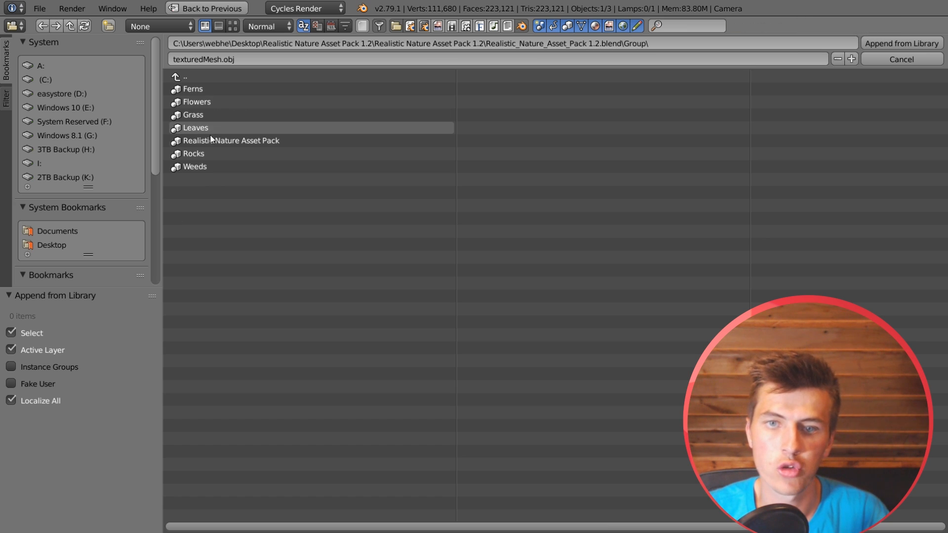
left_click(244, 140)
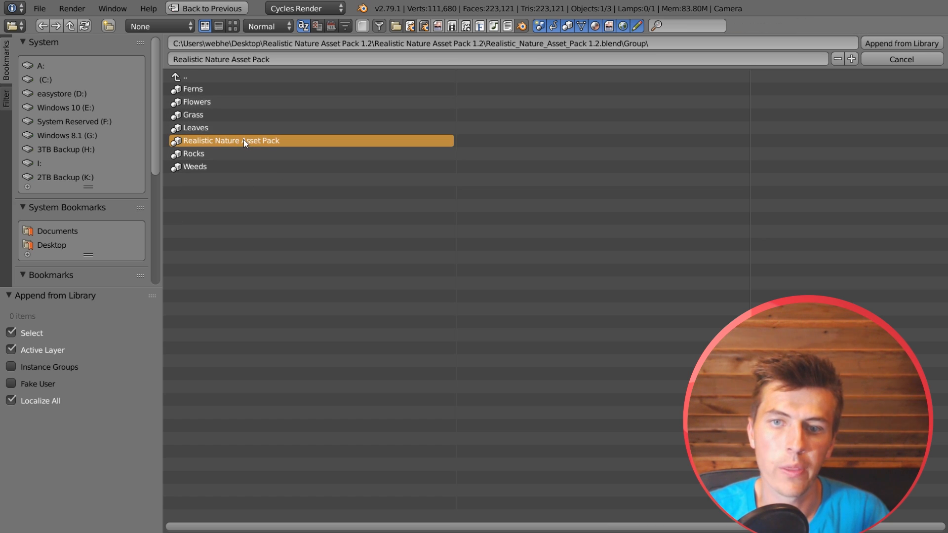
left_click(907, 44)
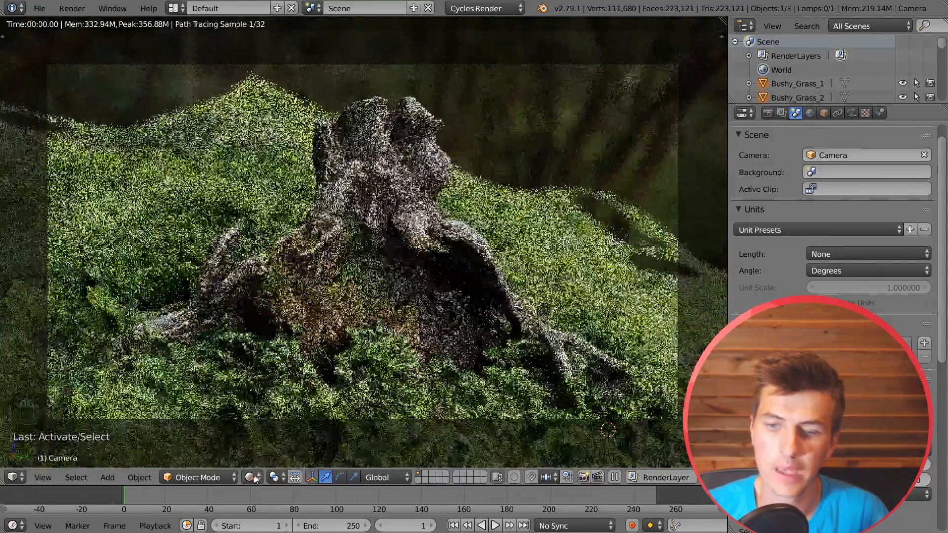
- Show the viewport in solid shading and move the appended plants and rocks to layer 2
left_click(251, 477)
left_click(271, 430)
scroll(394, 367, "down", 3)
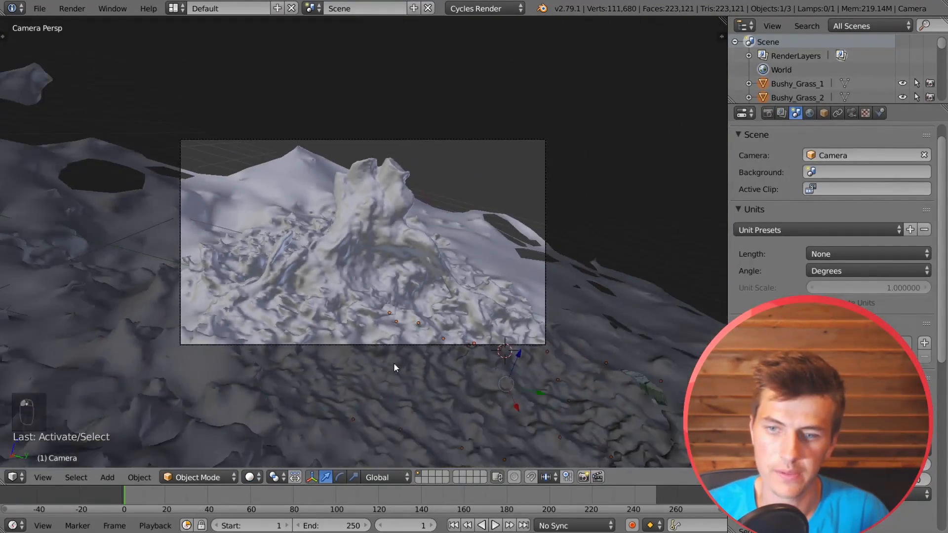
middle_click_drag(394, 368, 410, 258)
scroll(464, 333, "down", 4)
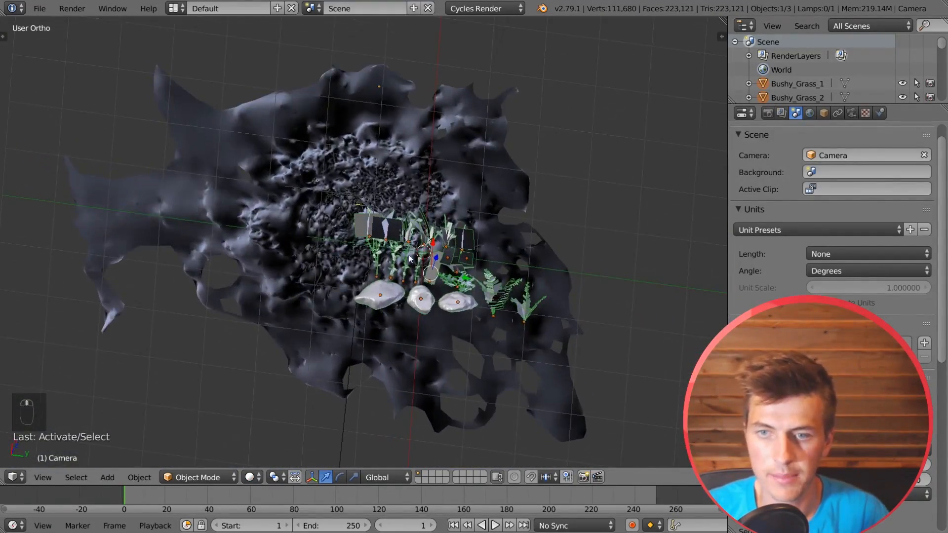
key("m")
left_click(591, 288)
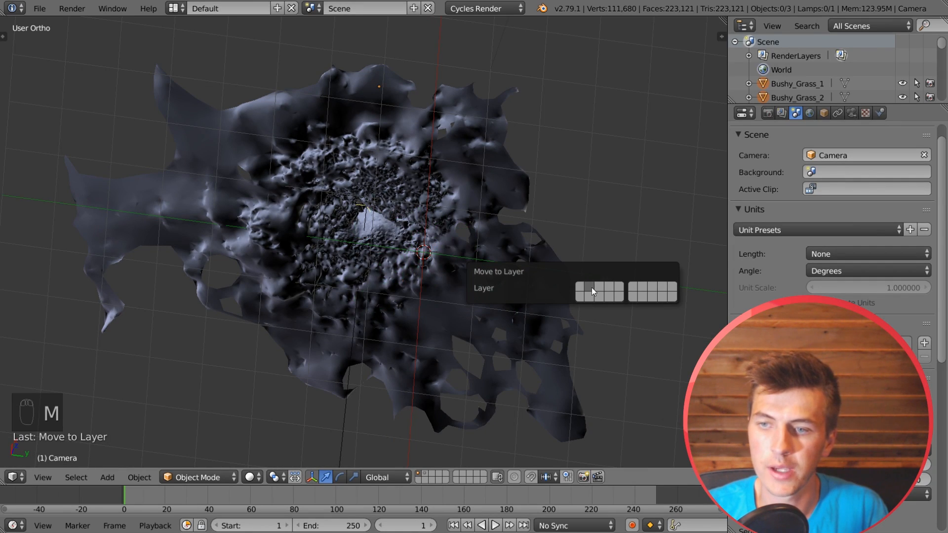
- Select the scanned stump mesh and switch it to Weight Paint mode
middle_click_drag(410, 279, 342, 351)
scroll(419, 378, "up", 2)
scroll(428, 348, "up", 3)
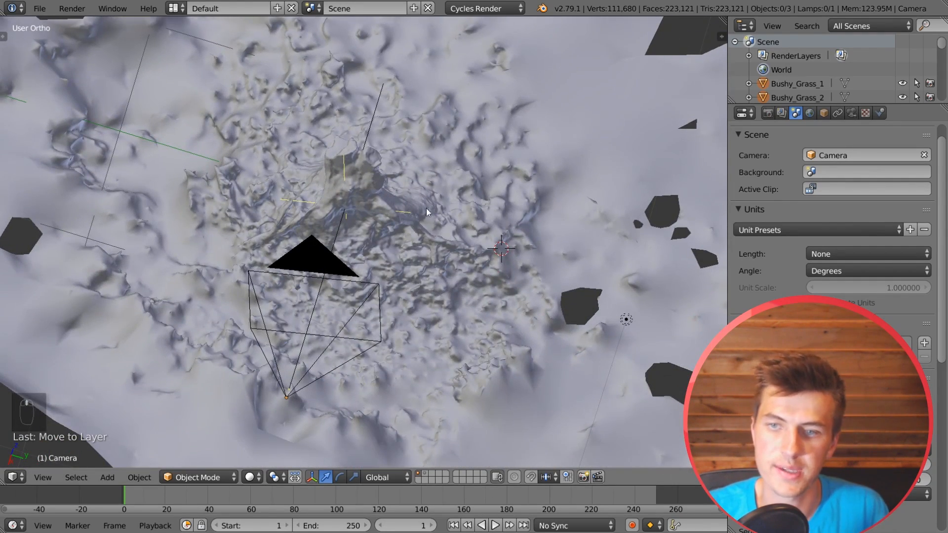
right_click(428, 228)
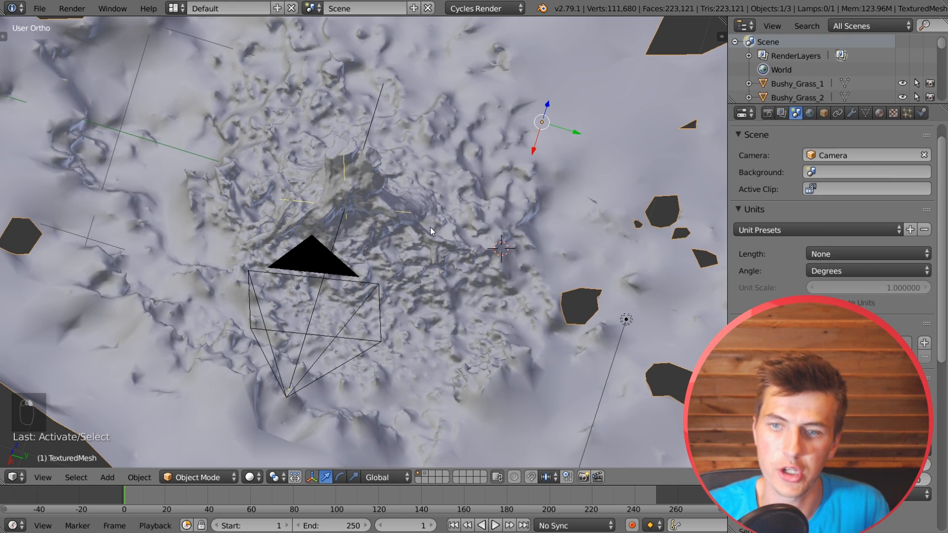
left_click(199, 477)
left_click(212, 402)
- Paint full weight on the ground in front of the stump and around its root on one side
scroll(356, 268, "up", 2)
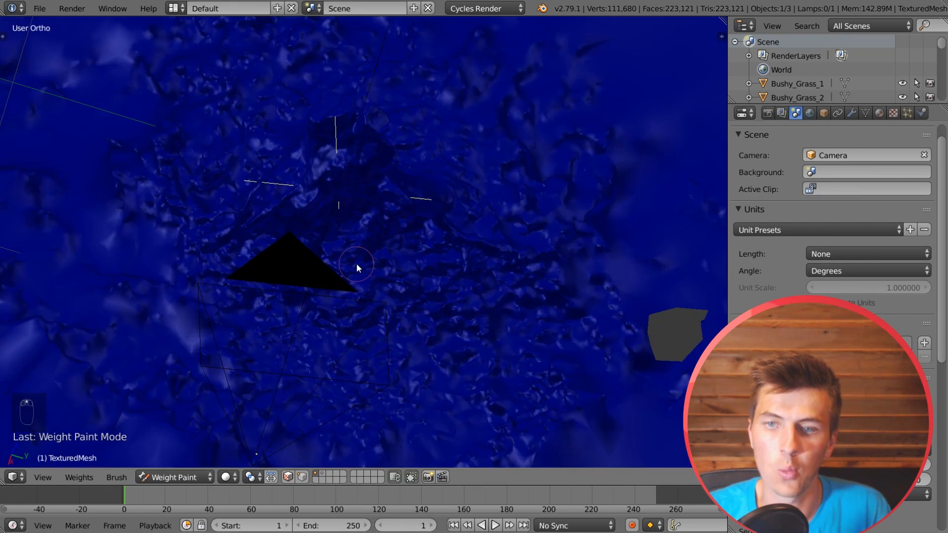
scroll(357, 264, "up", 1)
middle_click_drag(325, 254, 336, 281)
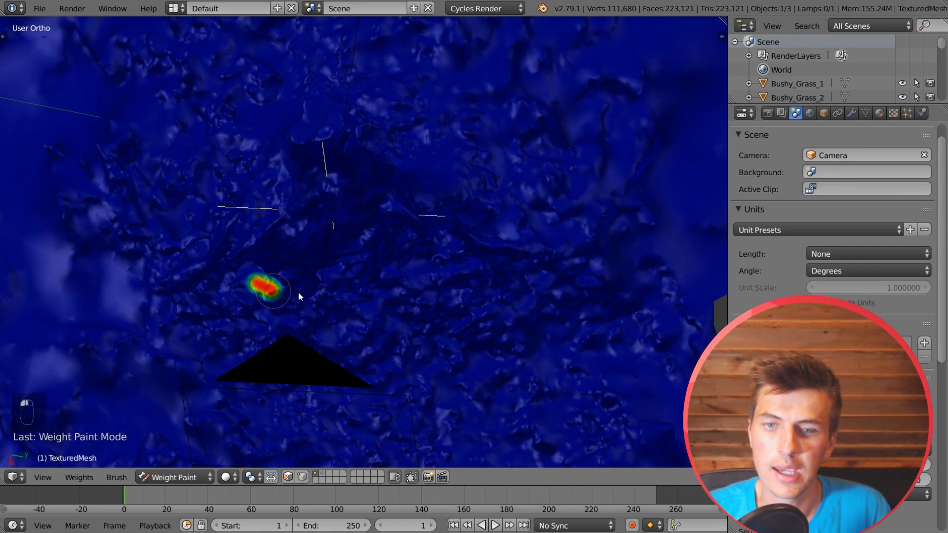
left_click_drag(355, 254, 439, 257)
left_click_drag(393, 281, 323, 286)
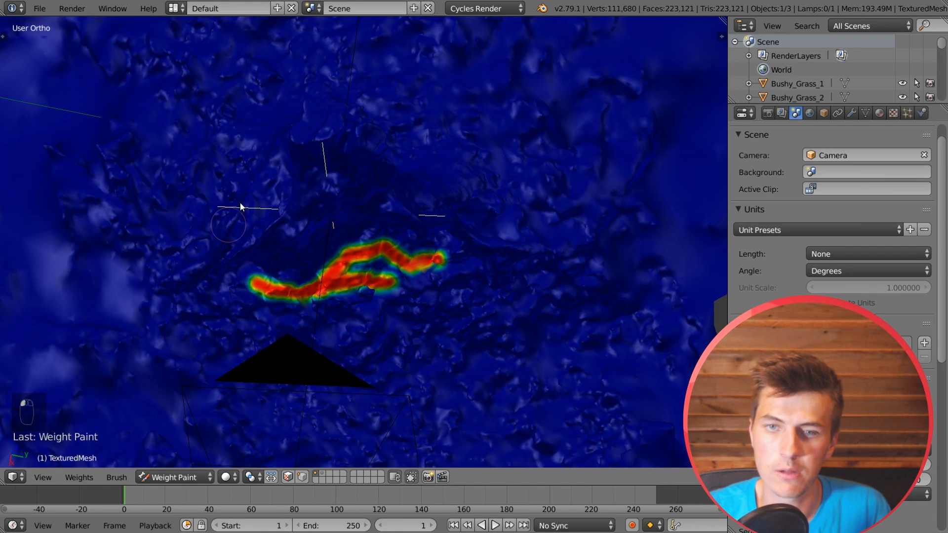
mouse_move(229, 226)
left_mouse_down()
mouse_move(176, 227)
mouse_move(195, 249)
mouse_move(266, 193)
left_mouse_up()
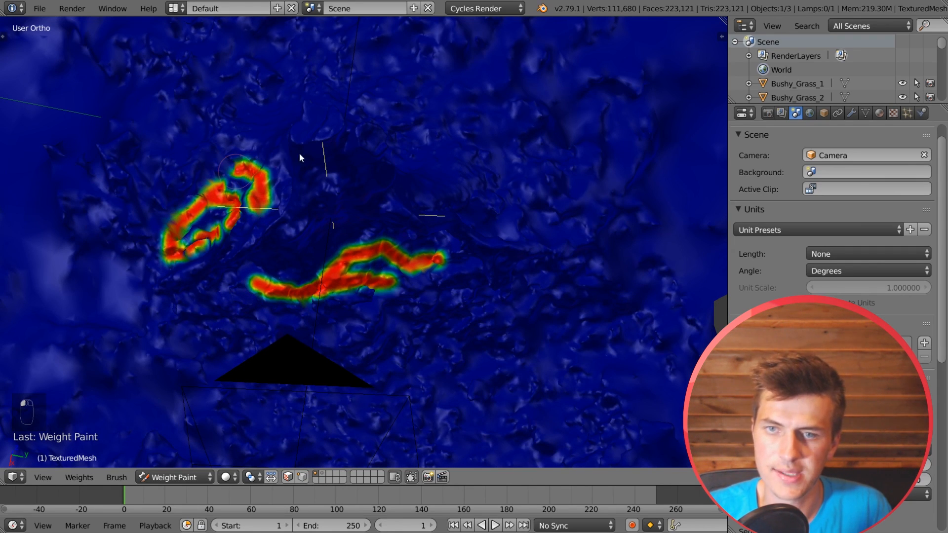
- Continue the weight painting along the far side and behind the stump to encircle its base
middle_click_drag(300, 154, 368, 161)
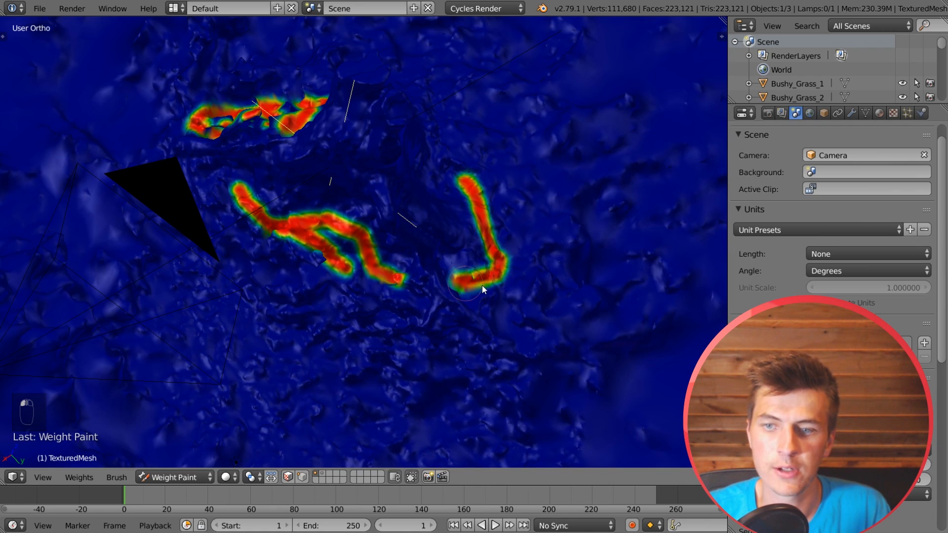
middle_click_drag(408, 300, 478, 247)
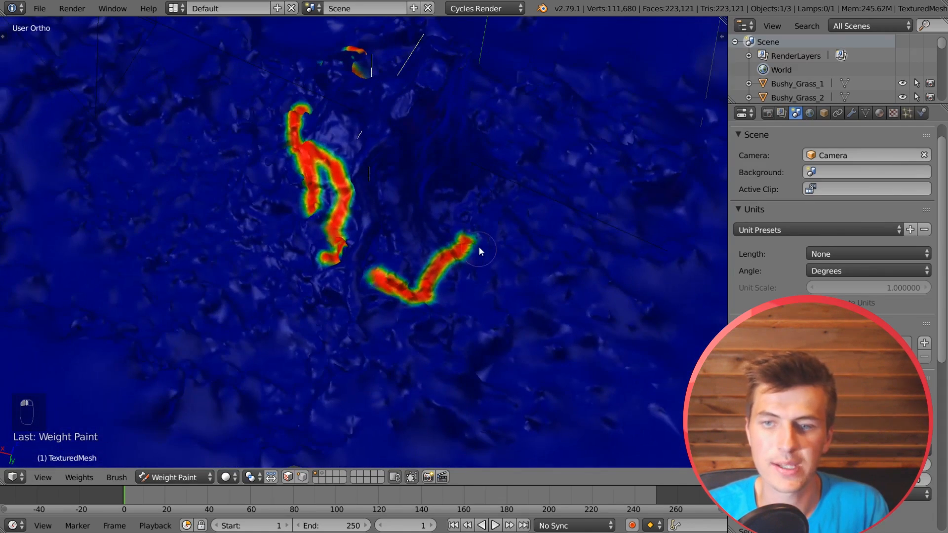
left_click_drag(456, 218, 490, 232)
middle_click_drag(496, 206, 409, 222)
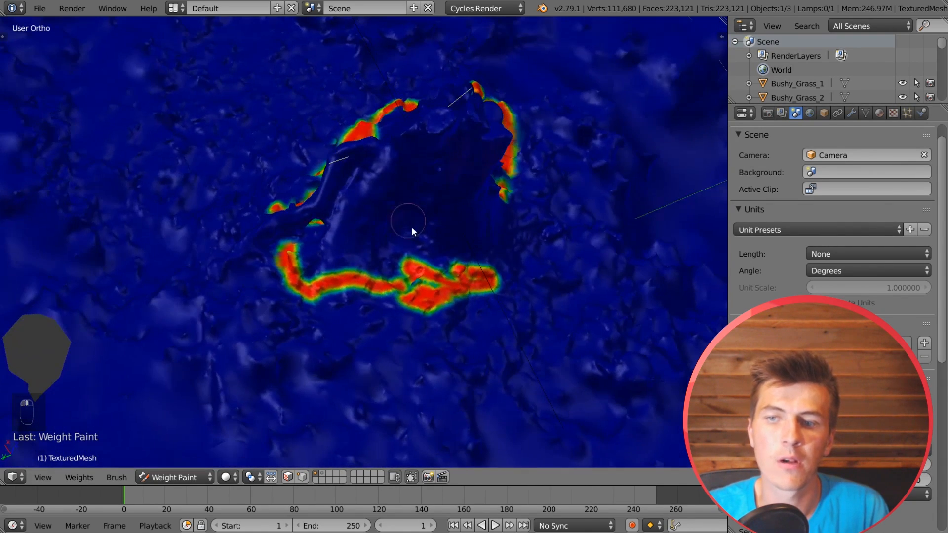
mouse_move(539, 256)
left_mouse_down()
mouse_move(547, 155)
mouse_move(553, 225)
left_mouse_up()
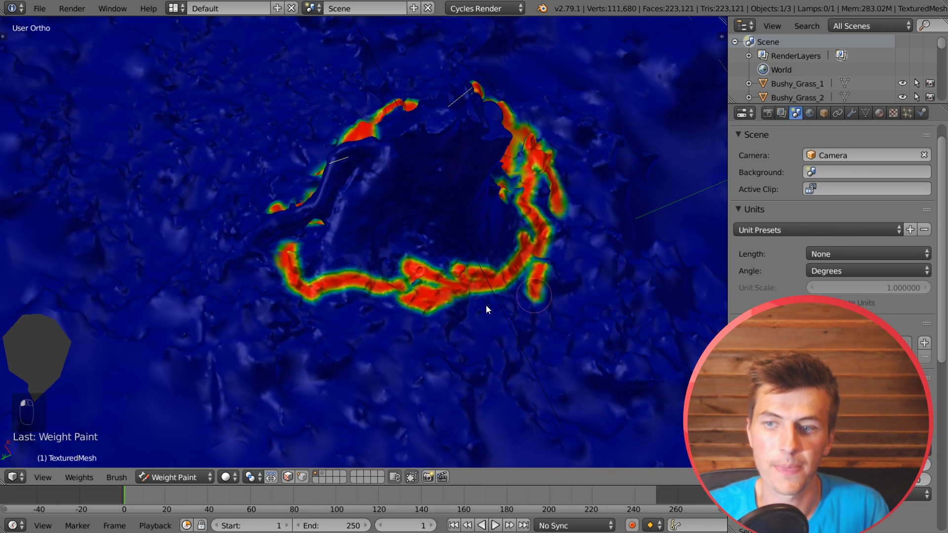
- Fill in more painted weight on the ground around the roots and in front of the stump
middle_click_drag(485, 309, 473, 289)
middle_click_drag(345, 258, 315, 312)
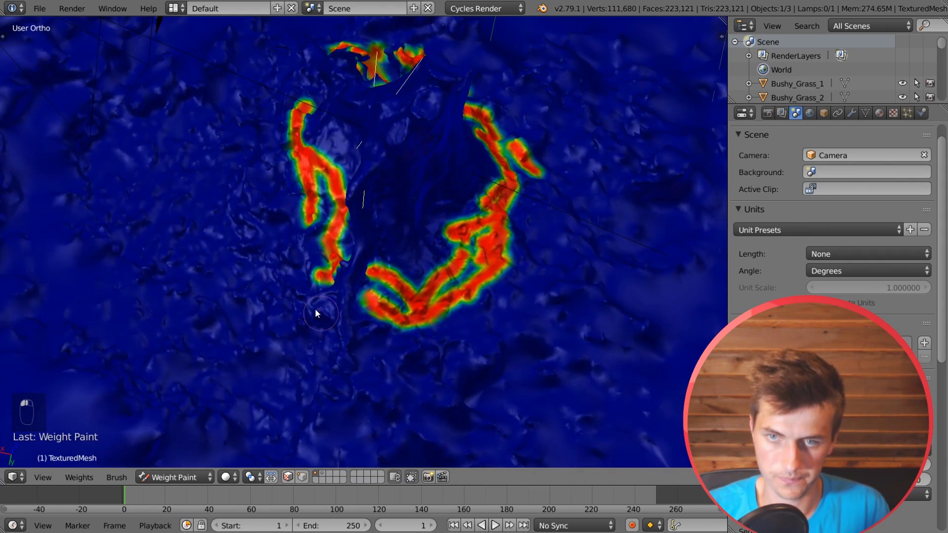
mouse_move(315, 313)
left_mouse_down()
mouse_move(283, 244)
mouse_move(312, 117)
mouse_move(296, 121)
mouse_move(389, 82)
left_mouse_up()
left_click_drag(397, 130, 401, 143)
middle_click_drag(440, 95, 371, 246)
mouse_move(223, 146)
middle_mouse_down()
mouse_move(371, 222)
mouse_move(433, 228)
middle_mouse_up()
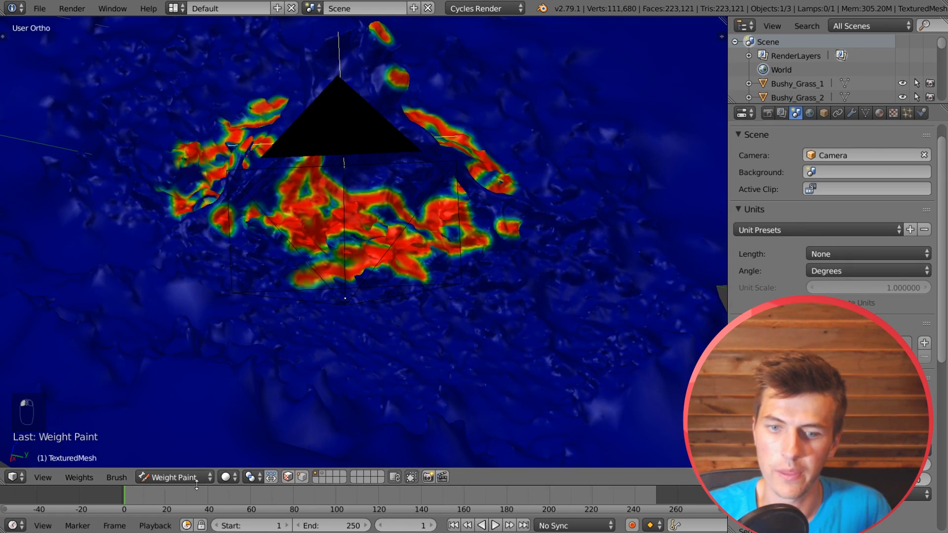
- Return the mesh to Object Mode and add a particle system of type Hair to it
left_click(175, 476)
left_click(182, 462)
middle_click_drag(277, 355, 396, 235)
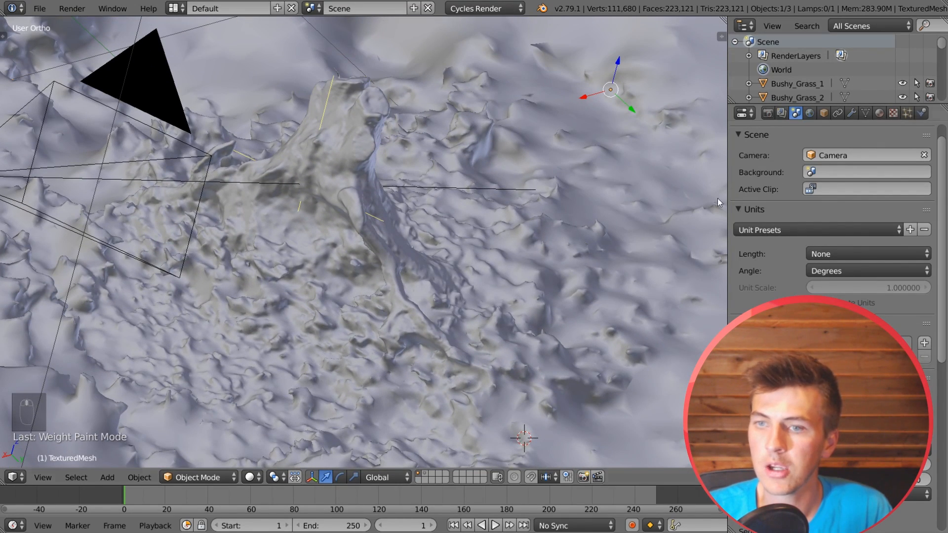
left_click(907, 113)
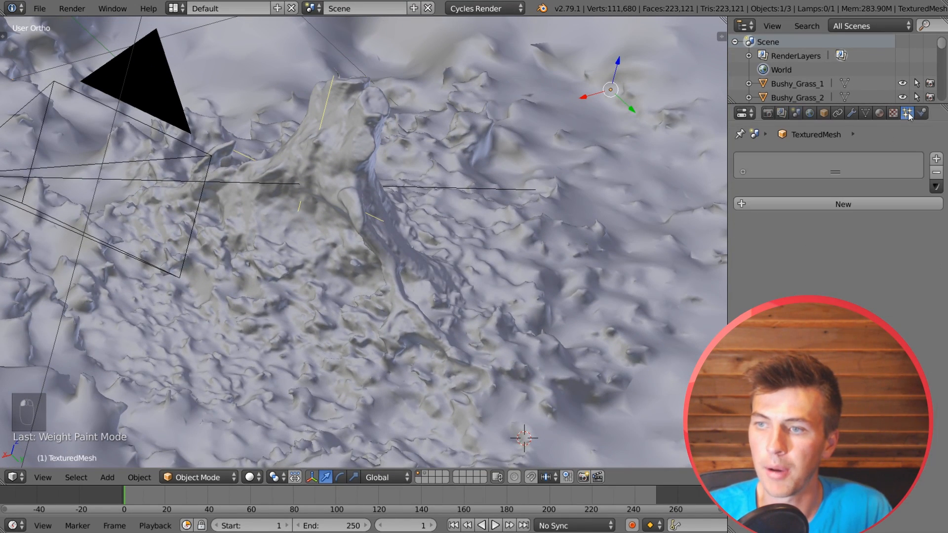
left_click(851, 203)
left_click(839, 218)
left_click(840, 187)
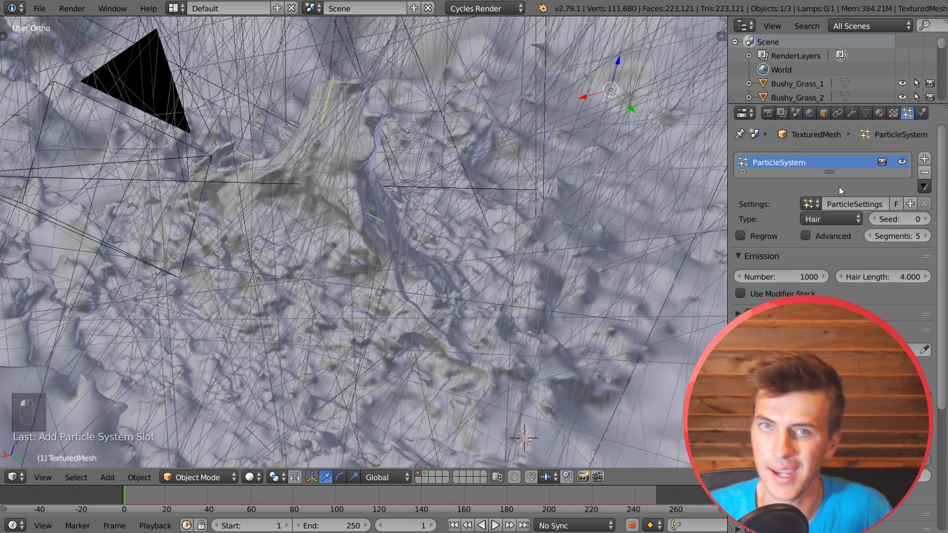
- Enable the advanced particle settings and render the hair particles as instances of an appended plant
left_click(825, 236)
scroll(827, 241, "down", 4)
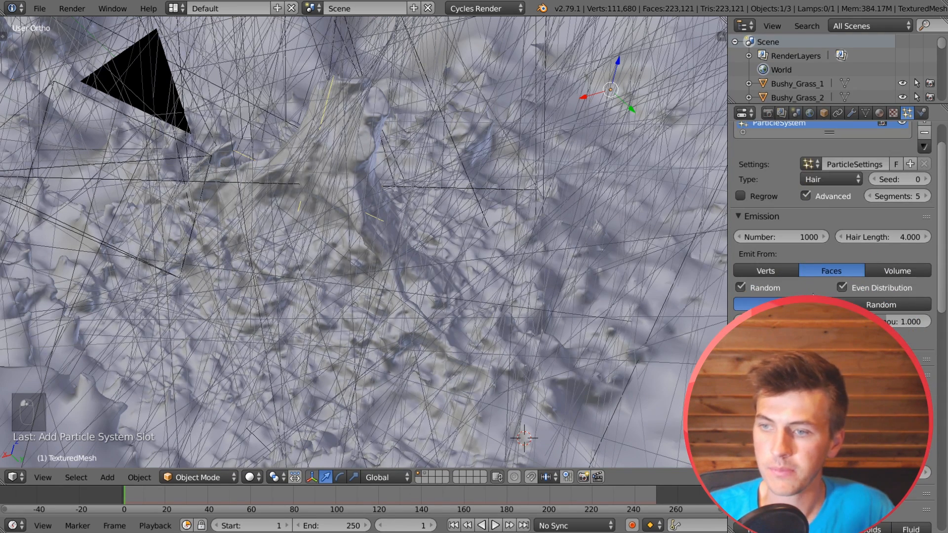
scroll(832, 247, "down", 10)
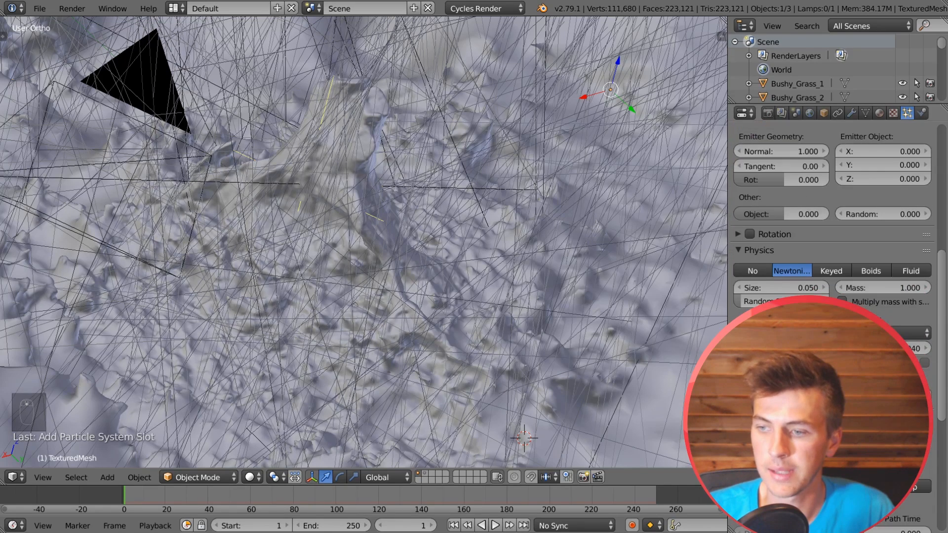
left_click(858, 447)
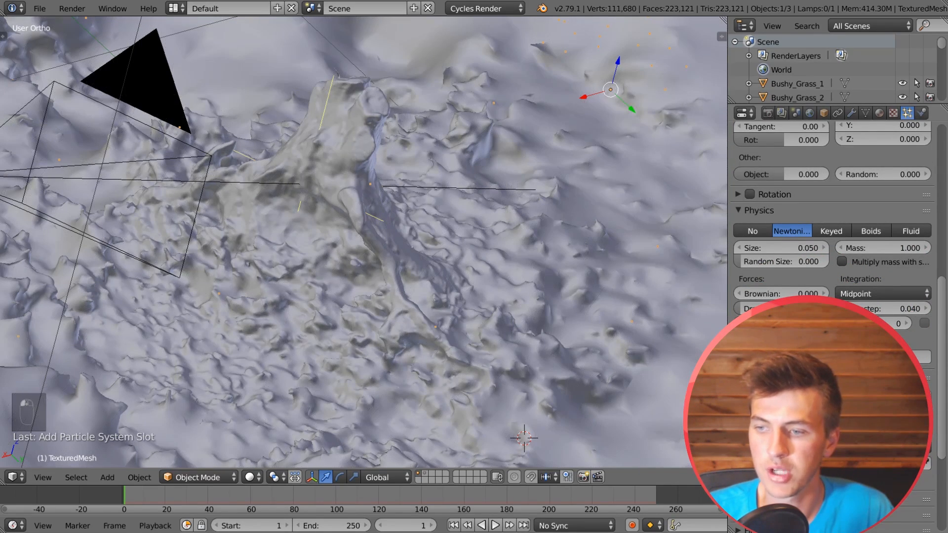
left_click(869, 464)
left_click(870, 387)
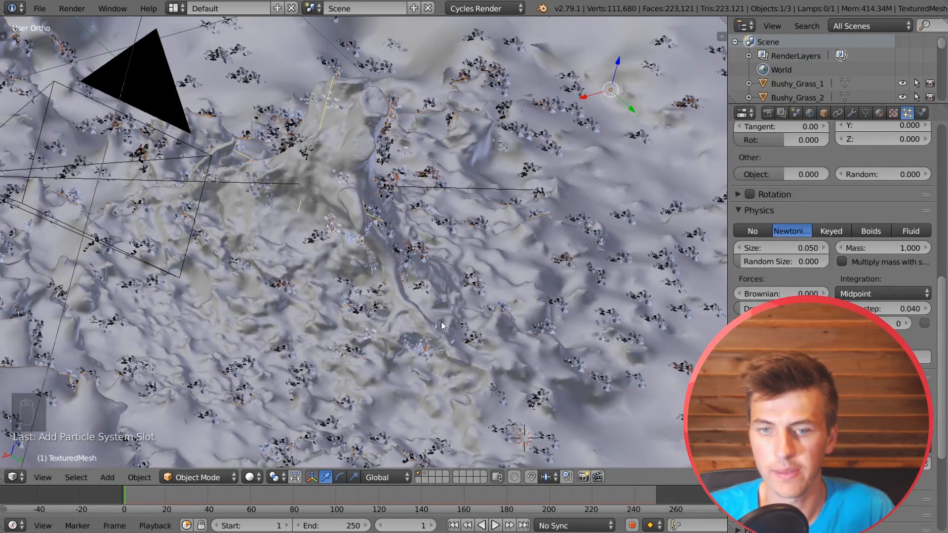
- Restrict the density of the hair particles to the vertex group painted around the stump
scroll(350, 336, "up", 4)
scroll(433, 301, "down", 2)
middle_click_drag(433, 300, 369, 233)
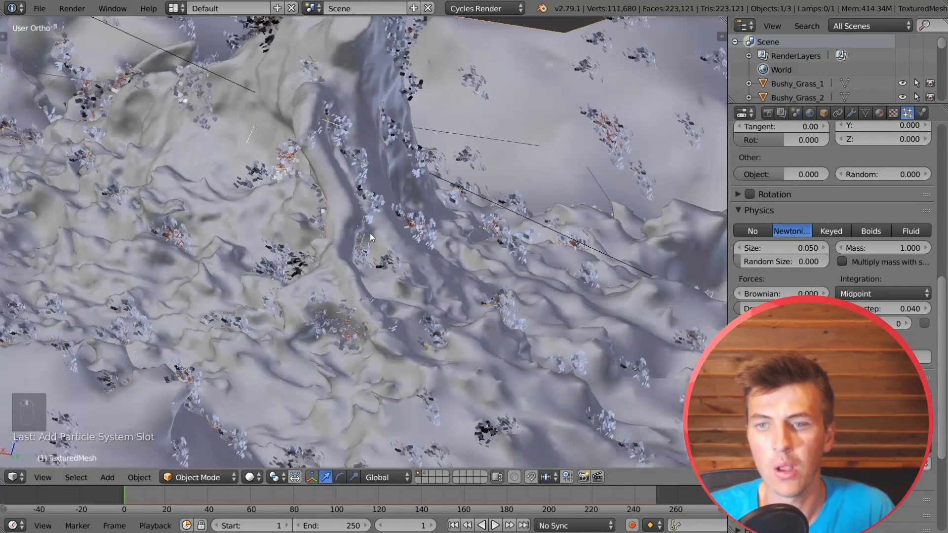
scroll(369, 233, "down", 2)
scroll(820, 375, "down", 3)
scroll(829, 321, "down", 2)
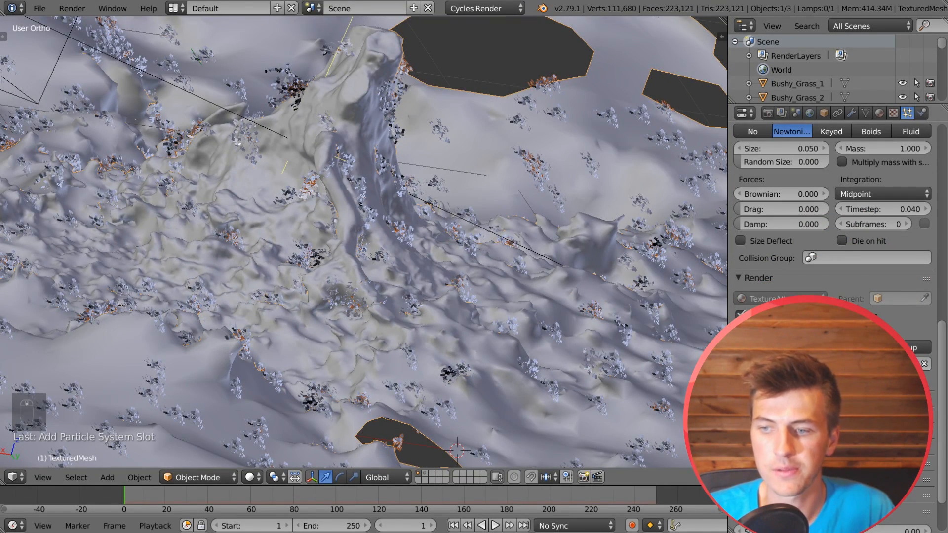
left_click(768, 463)
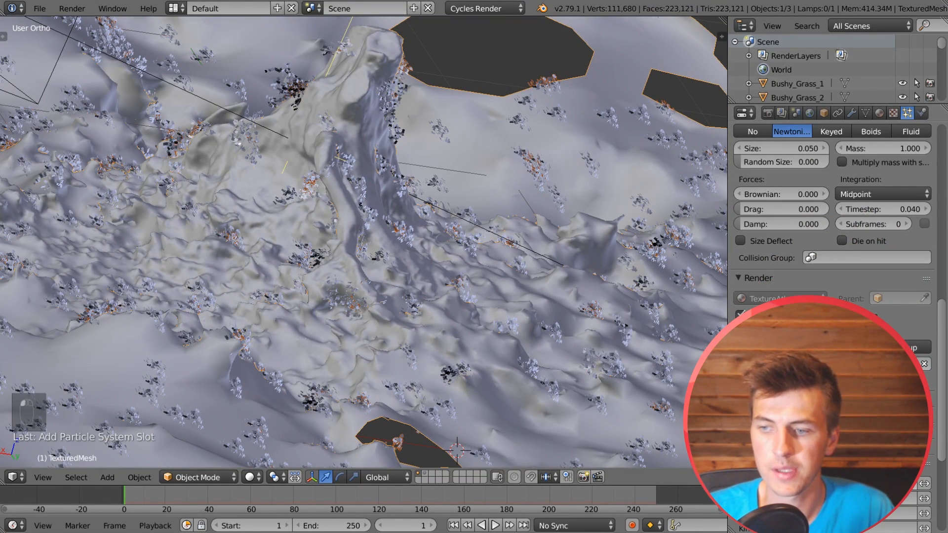
left_click(849, 484)
left_click(850, 340)
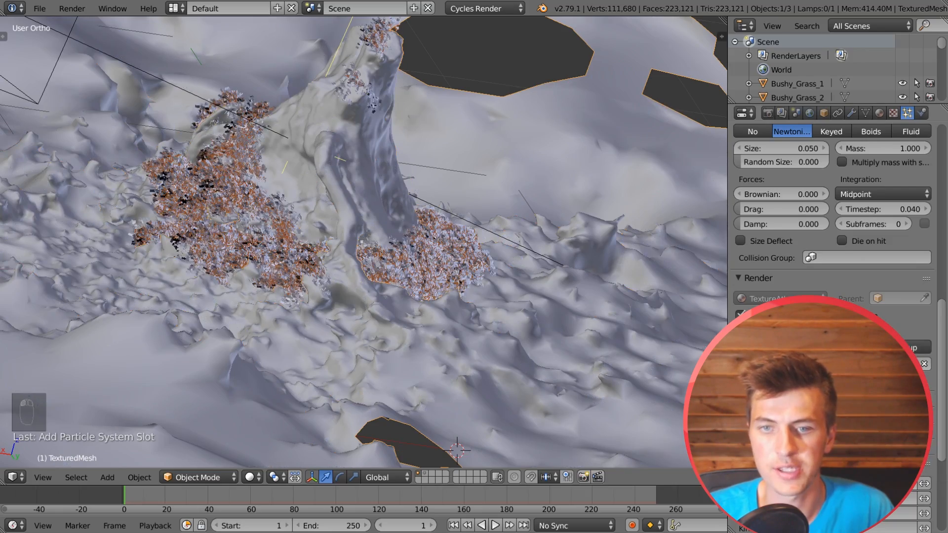
- Set the particle size to 0.100 and the random size to 0.095 for the scattered plants
middle_click_drag(341, 123, 392, 194)
scroll(392, 194, "up", 4)
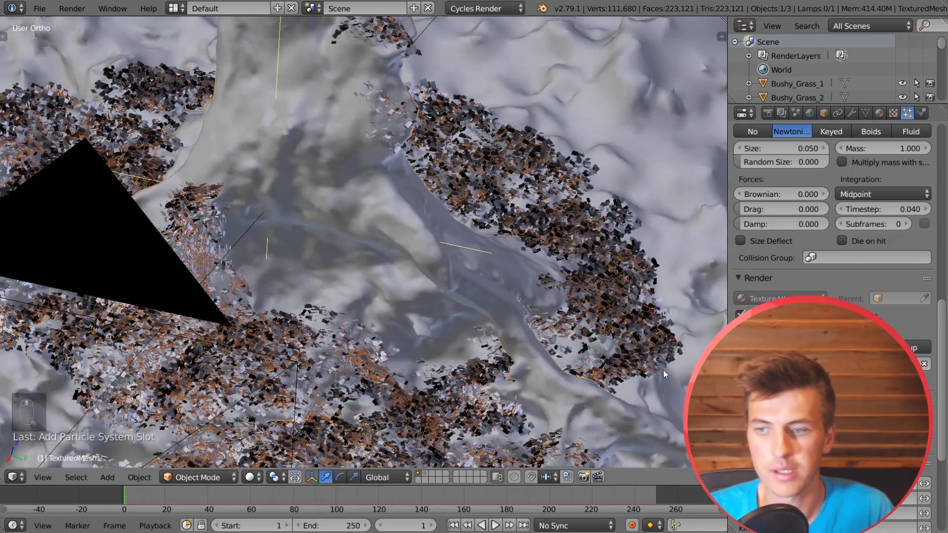
middle_click_drag(662, 369, 452, 253)
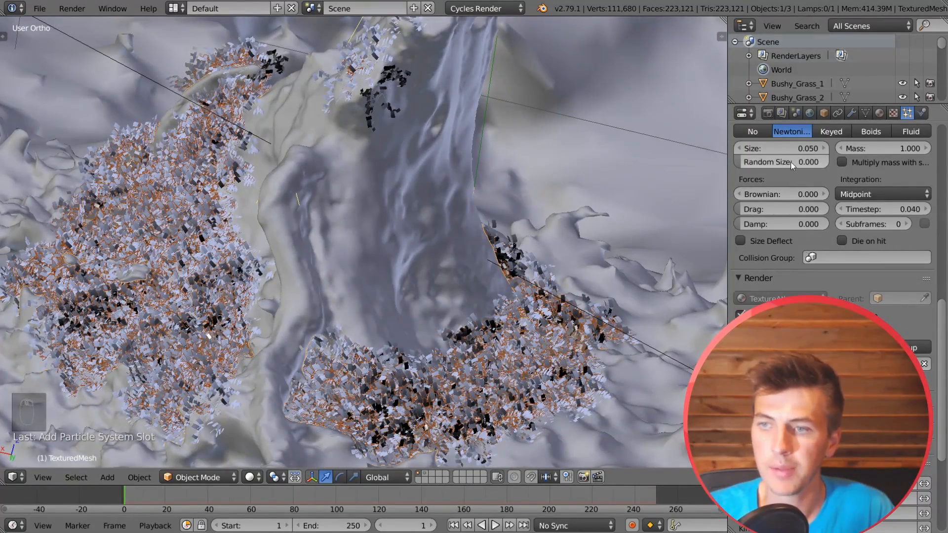
left_click_drag(792, 164, 770, 153)
- Set the number of emitted hair particles to 55
scroll(794, 277, "up", 15)
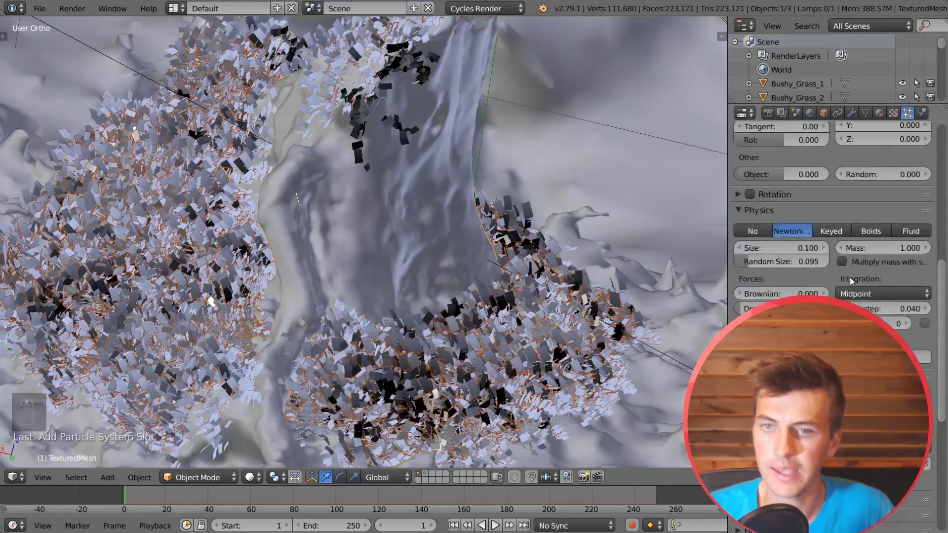
left_click(794, 276)
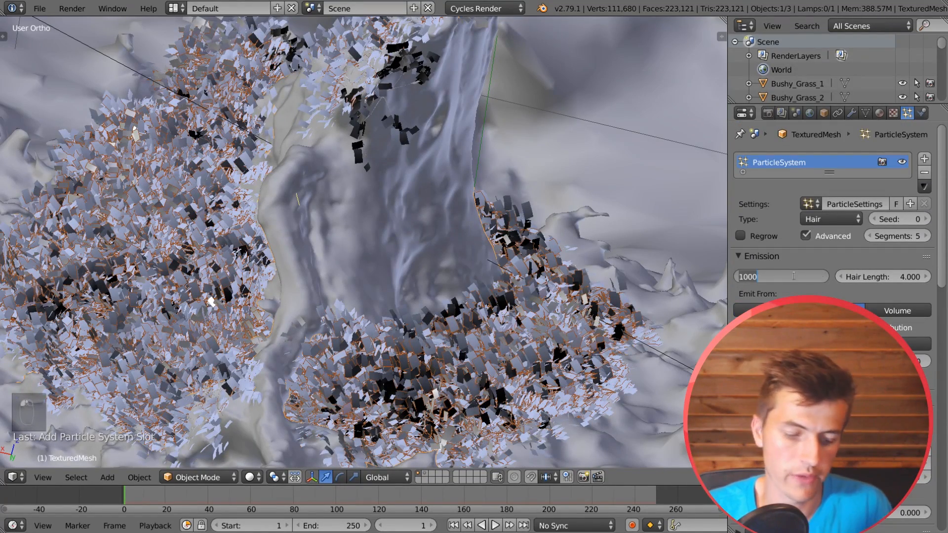
type("55")
key("Return")
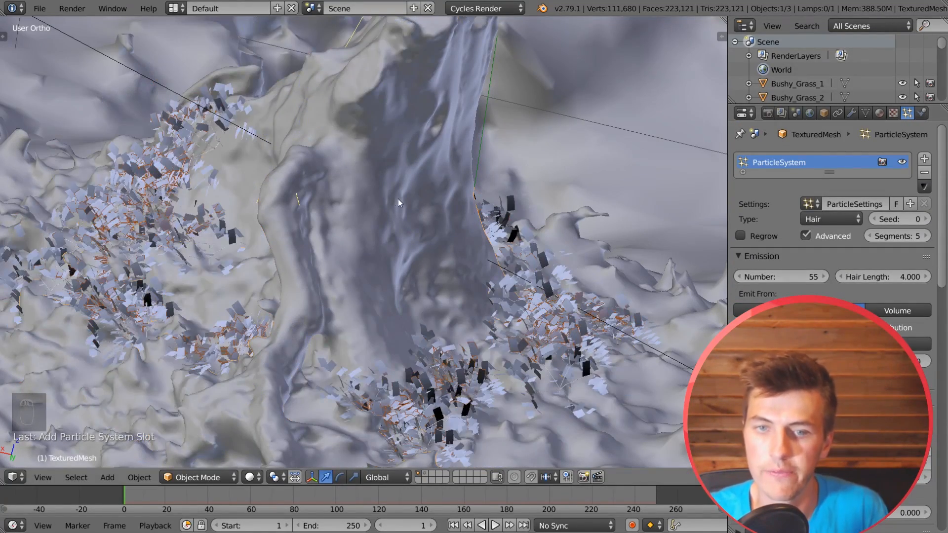
middle_click_drag(398, 200, 333, 211)
- Set the particle emission number to 76
left_click(785, 275)
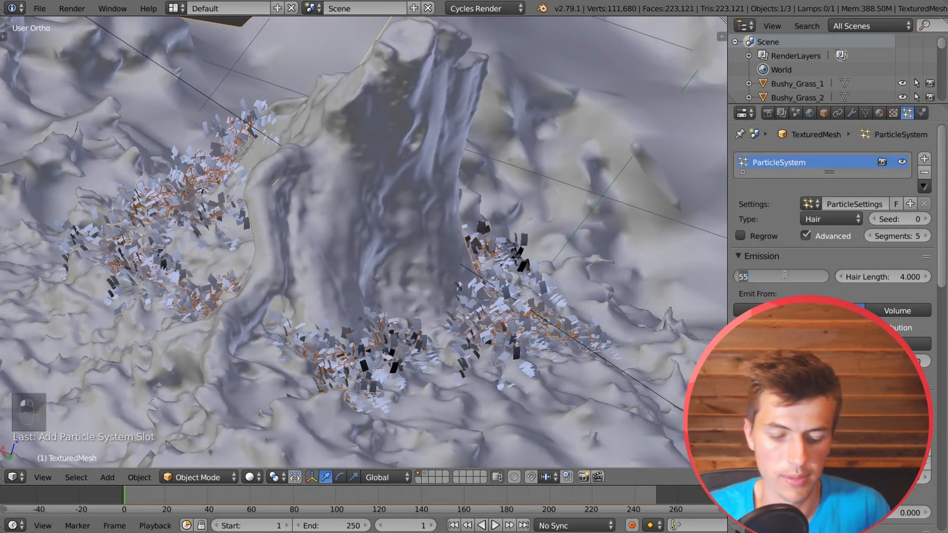
type("76")
key("Return")
- Frame the stump through the camera and switch the viewport to a live rendered preview
key("KP_0")
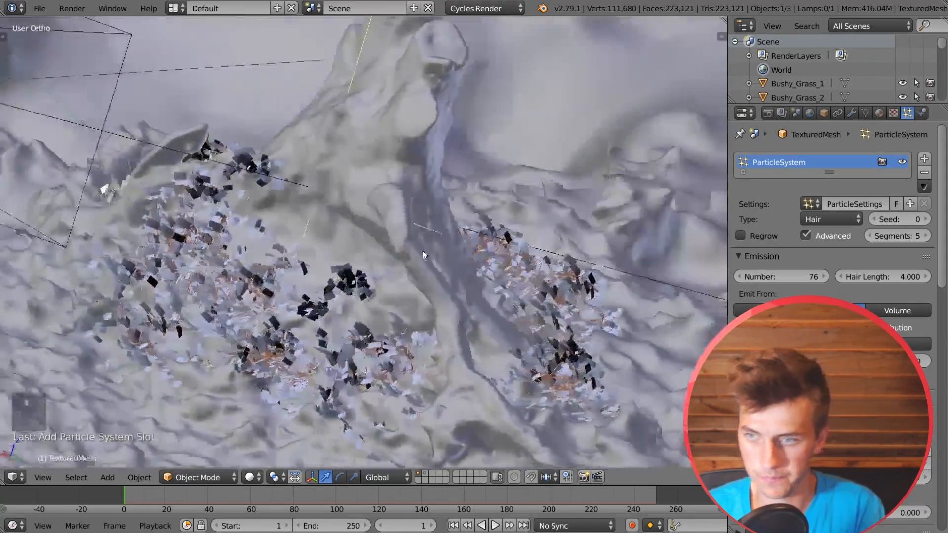
scroll(445, 254, "up", 3)
middle_click_drag(445, 254, 448, 205, "shift")
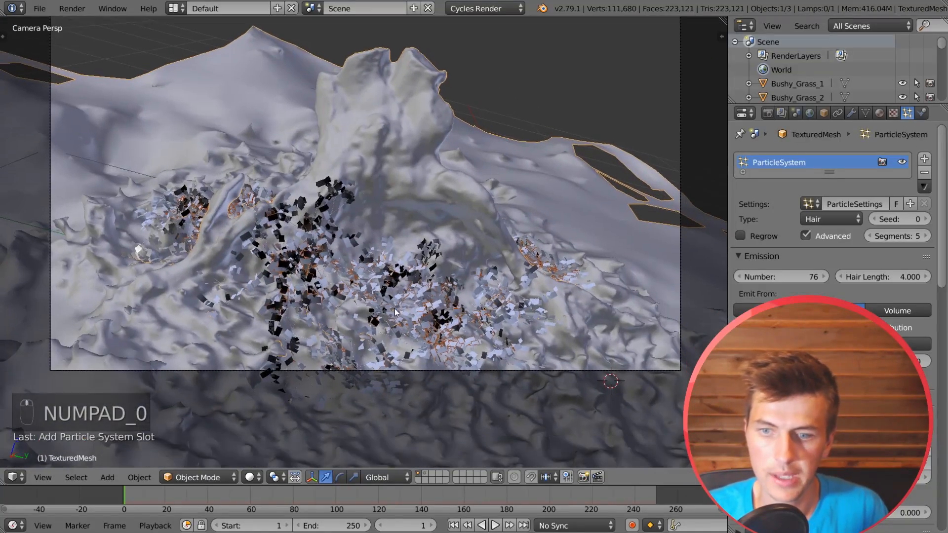
left_click(257, 478)
left_click(291, 379)
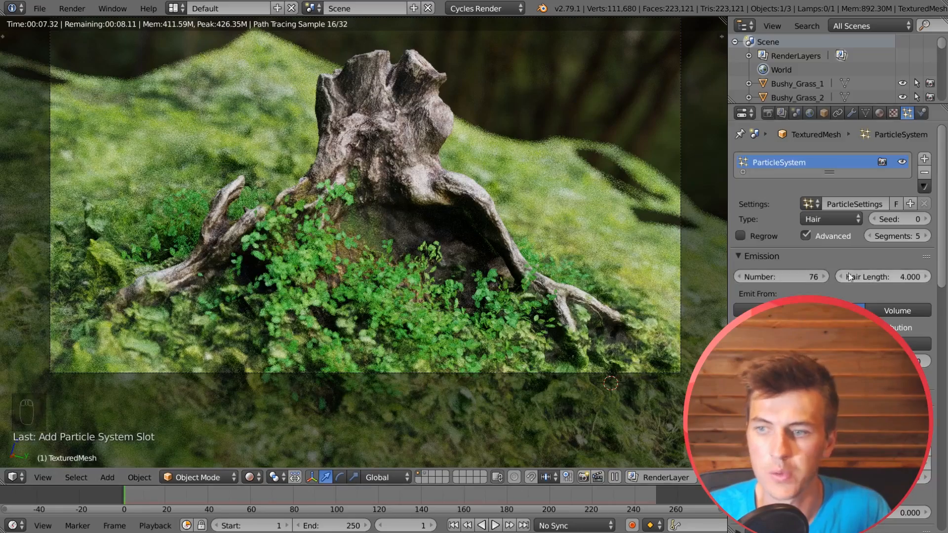
- Set the plant particle emission number to 45 while previewing the render
left_click(787, 277)
key("Return")
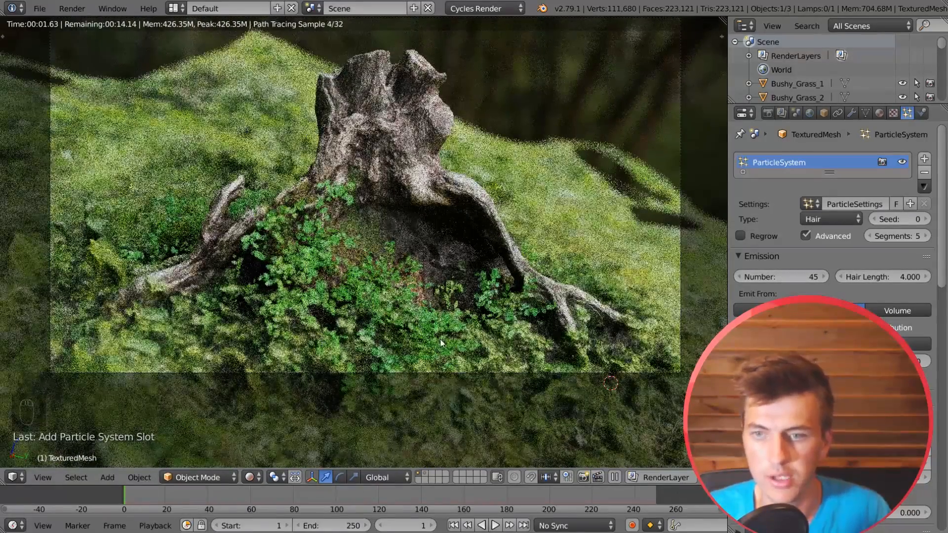
left_click(247, 481)
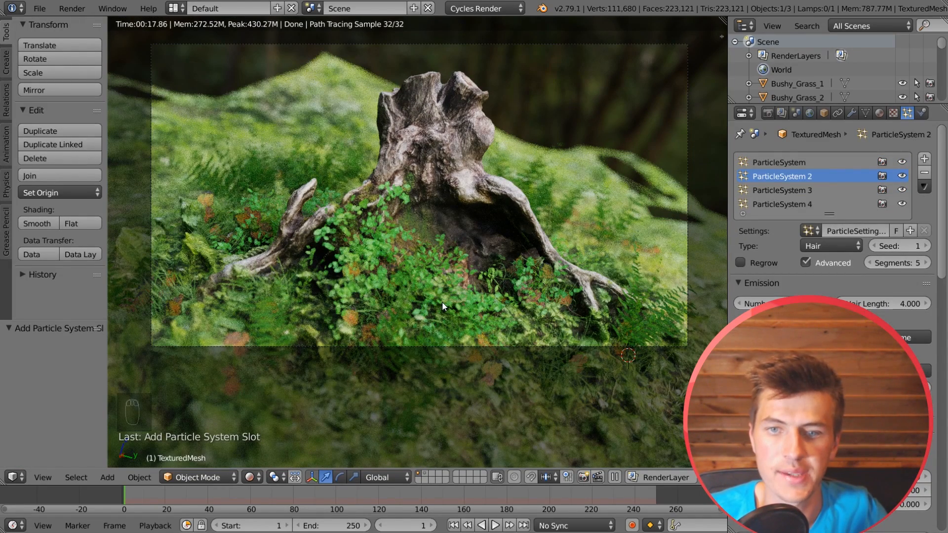
- Examine the rendered plants around the stump from several angles, through the camera and in perspective
middle_click_drag(470, 350, 460, 322)
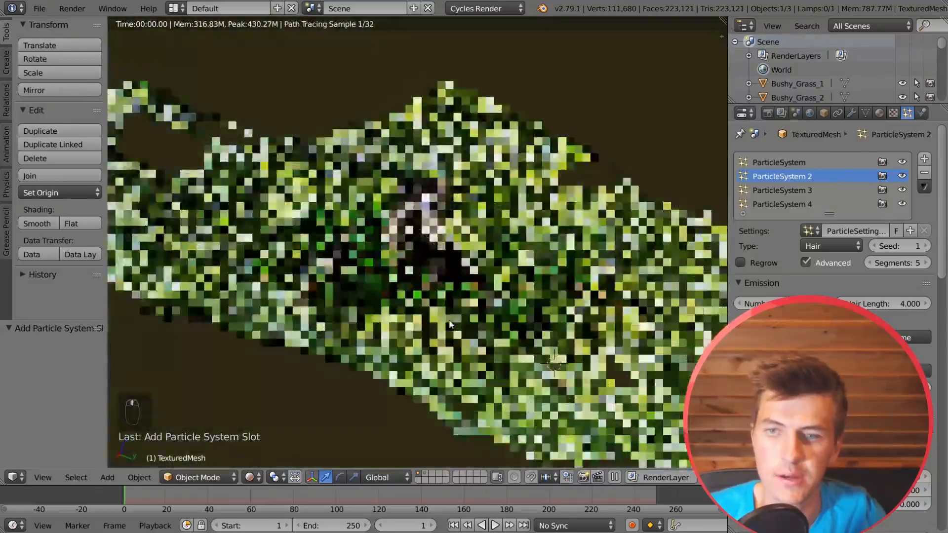
scroll(445, 319, "up", 5)
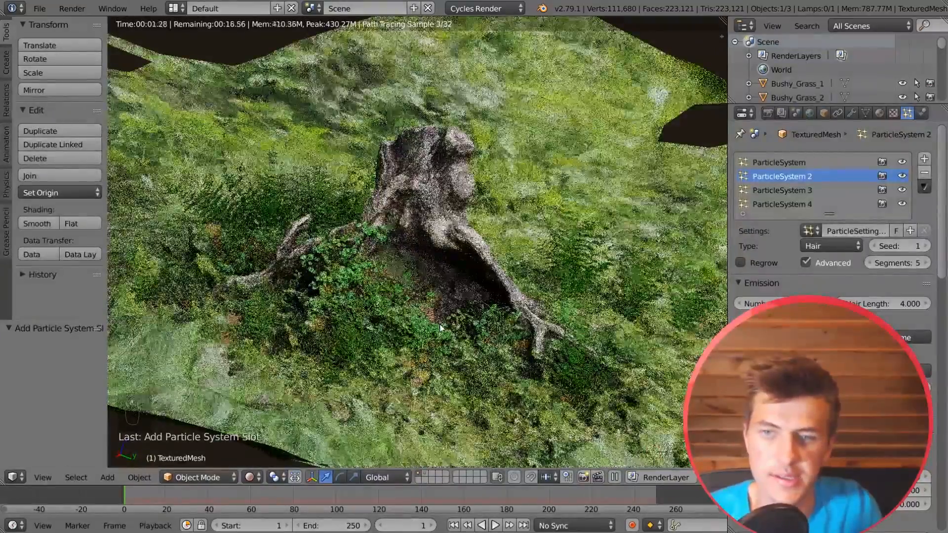
middle_click_drag(424, 323, 470, 273)
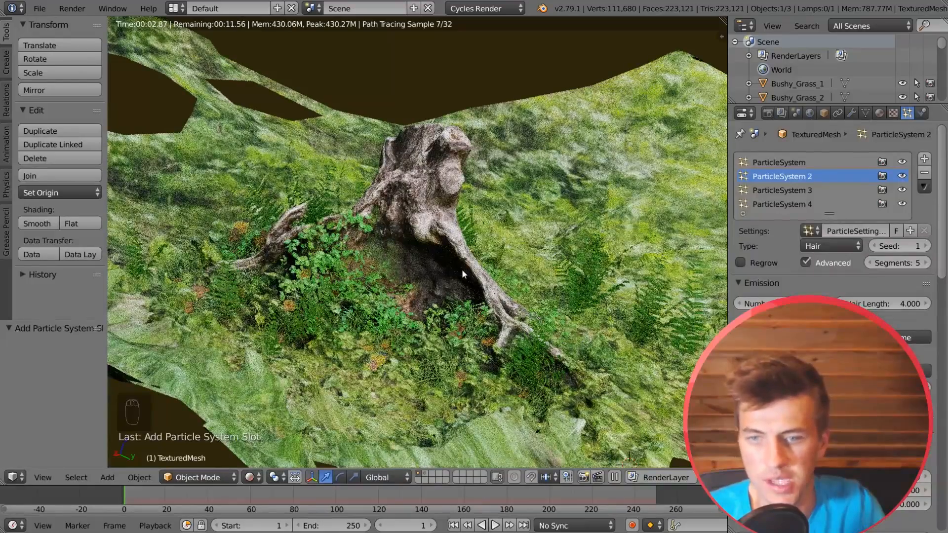
key("KP_0")
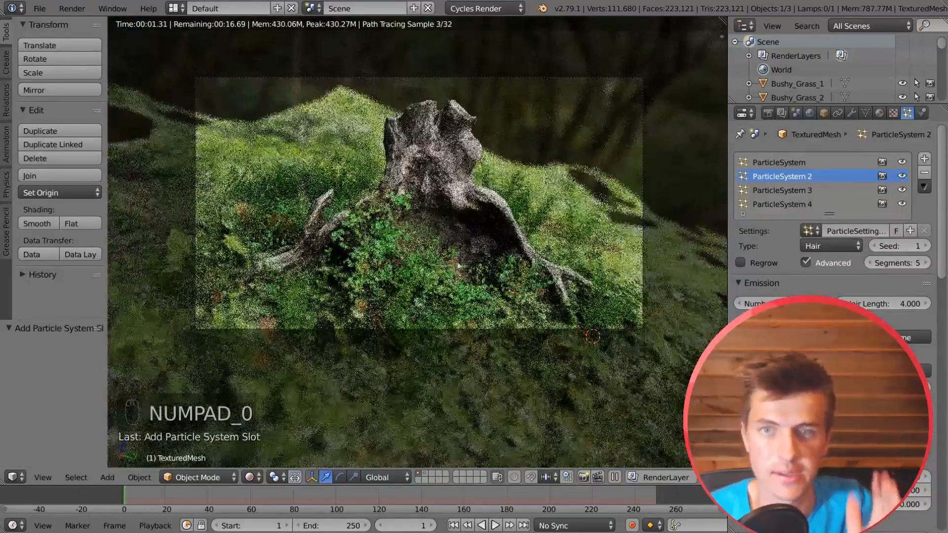
middle_click_drag(361, 294, 359, 295)
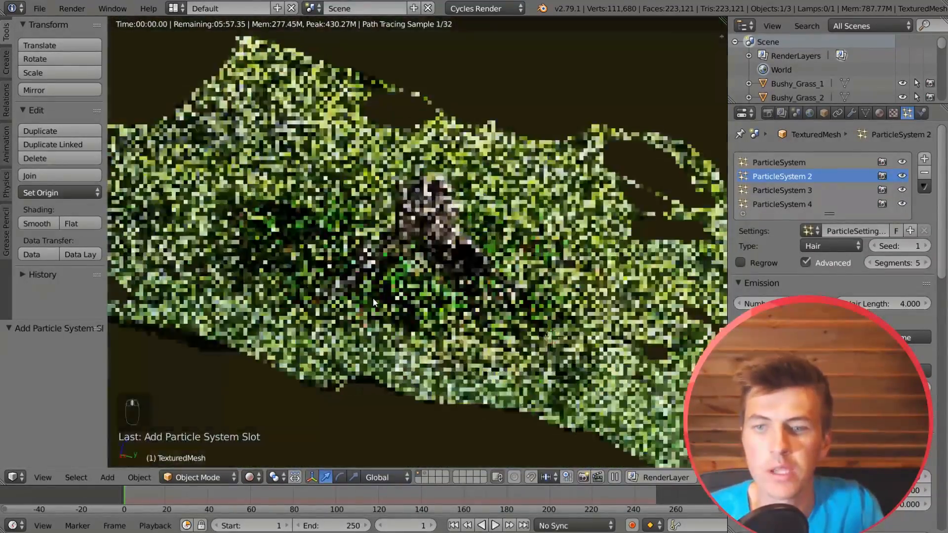
key("KP_5")
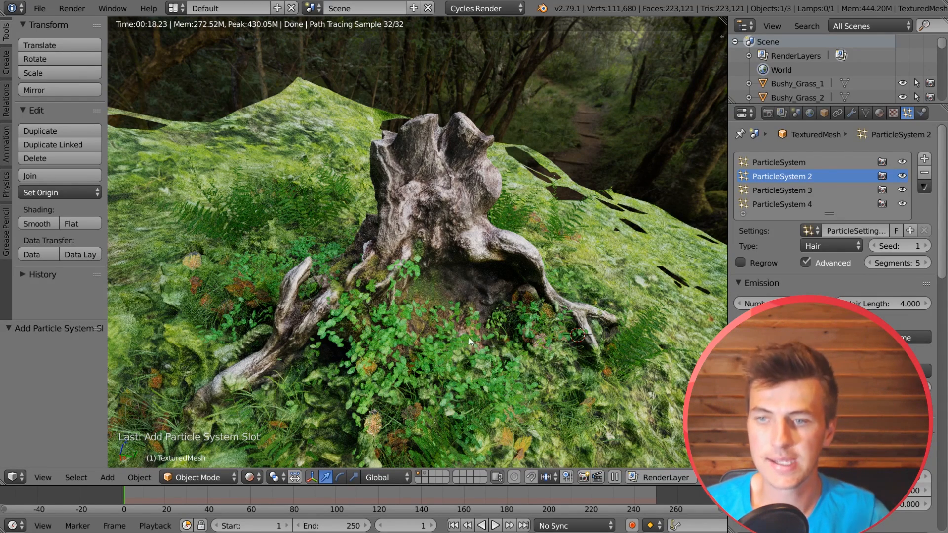
- Switch the viewport to solid shading and hide all four particle systems from the viewport display
left_click(249, 477)
left_click(270, 435)
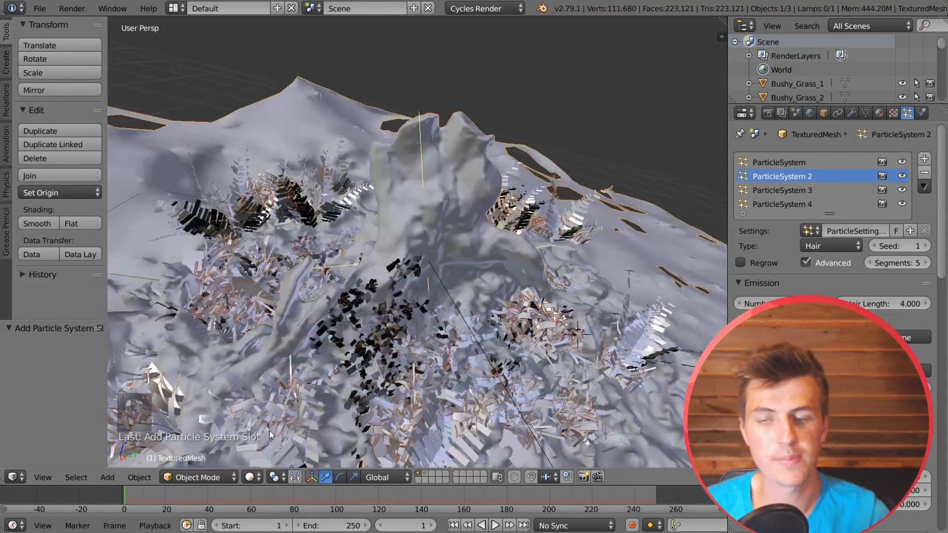
middle_click_drag(482, 244, 469, 224)
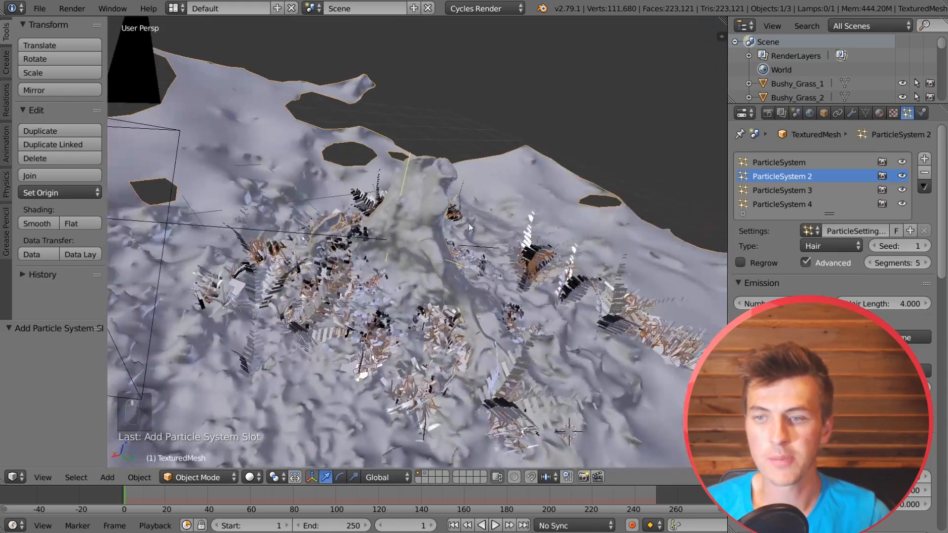
left_click(902, 162)
left_click(902, 176)
left_click(902, 189)
left_click(902, 204)
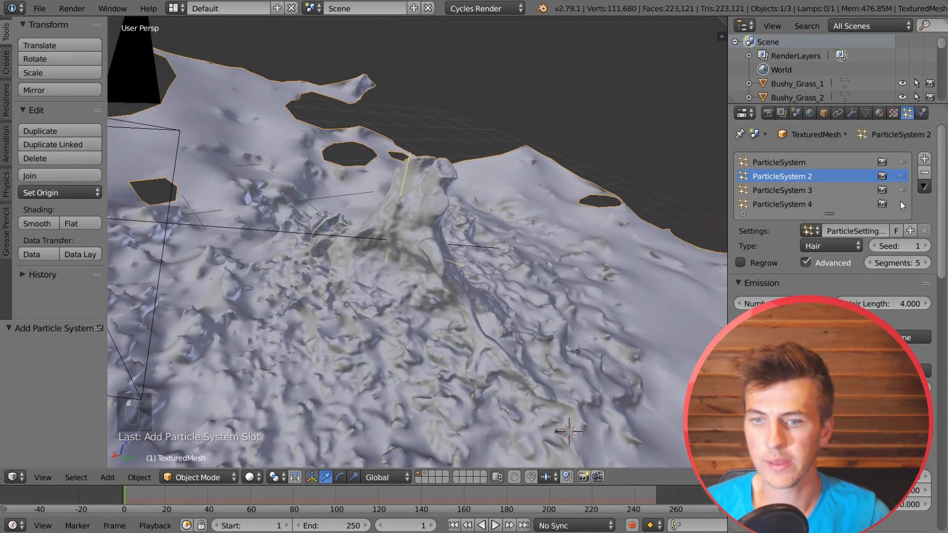
- Enter Edit Mode on the scanned mesh, view it from the top and deselect all its vertices
middle_click_drag(591, 277, 546, 288)
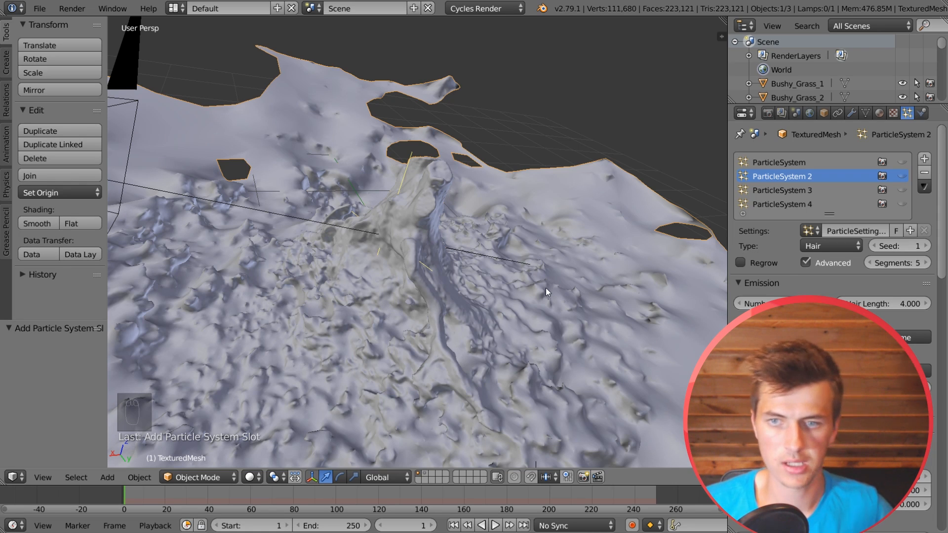
middle_click_drag(435, 264, 390, 296)
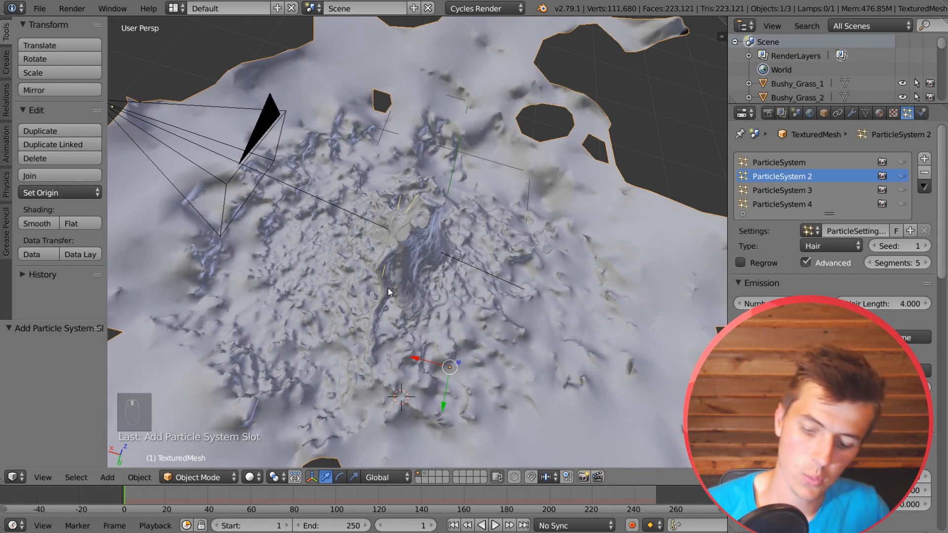
scroll(499, 125, "down", 4)
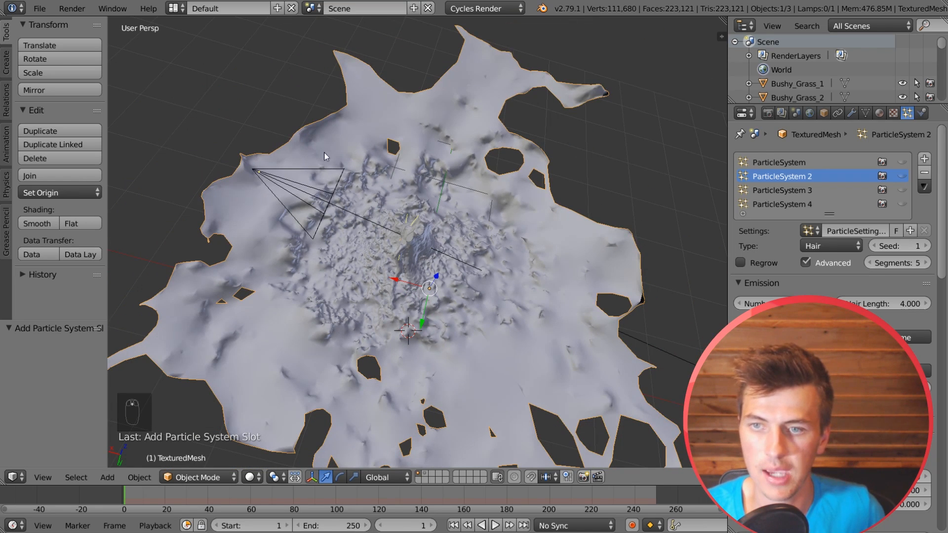
middle_click_drag(455, 217, 378, 200)
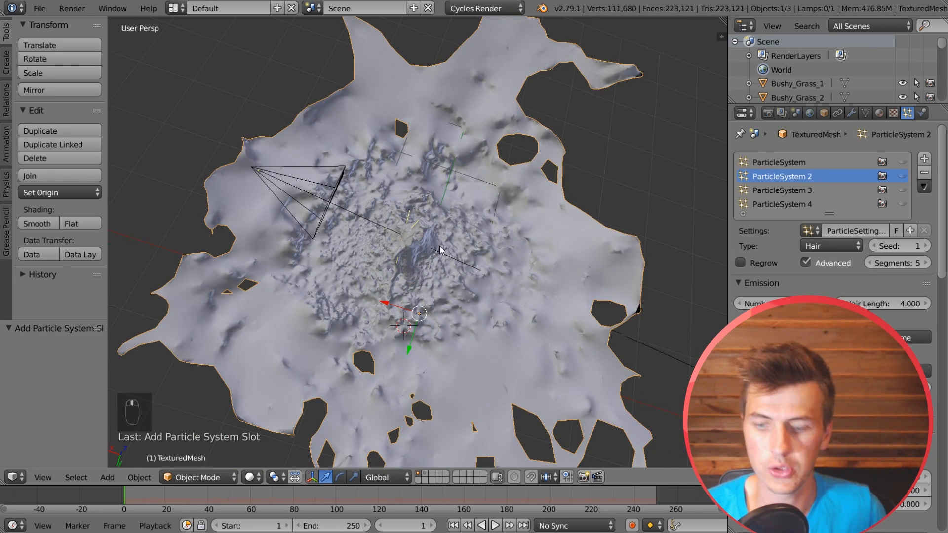
key("Tab")
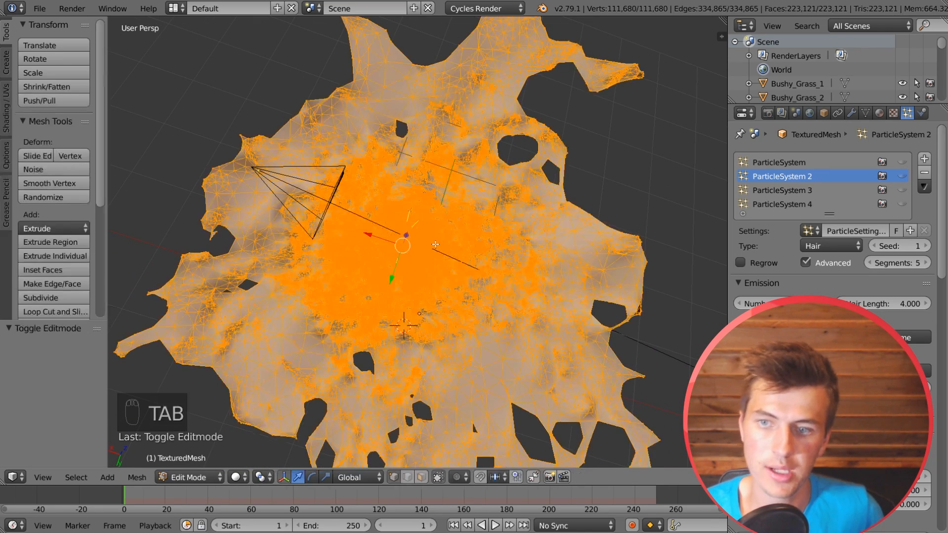
key("KP_7")
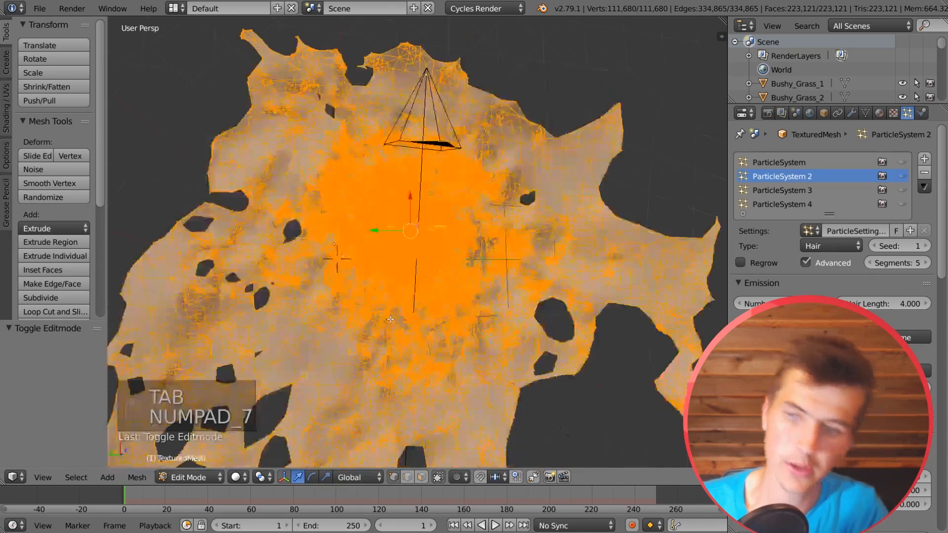
key("a")
- Circle-select the dense mesh area around the stump and invert the selection to target the outer terrain
key("c")
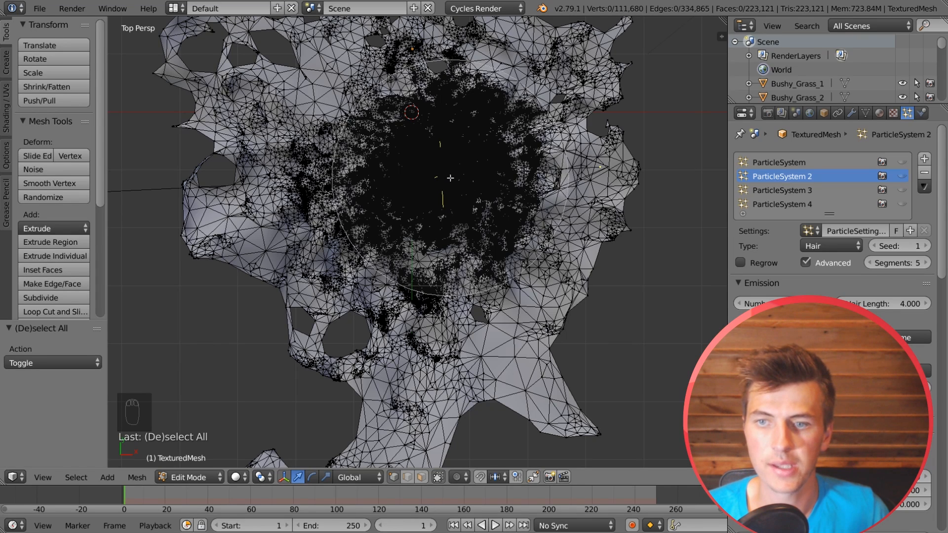
scroll(450, 178, "up", 2)
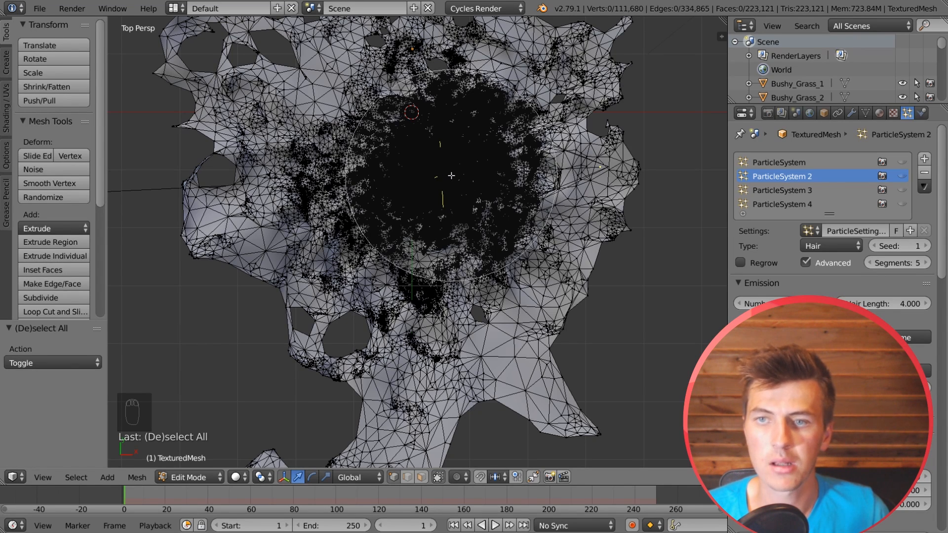
left_click(451, 175)
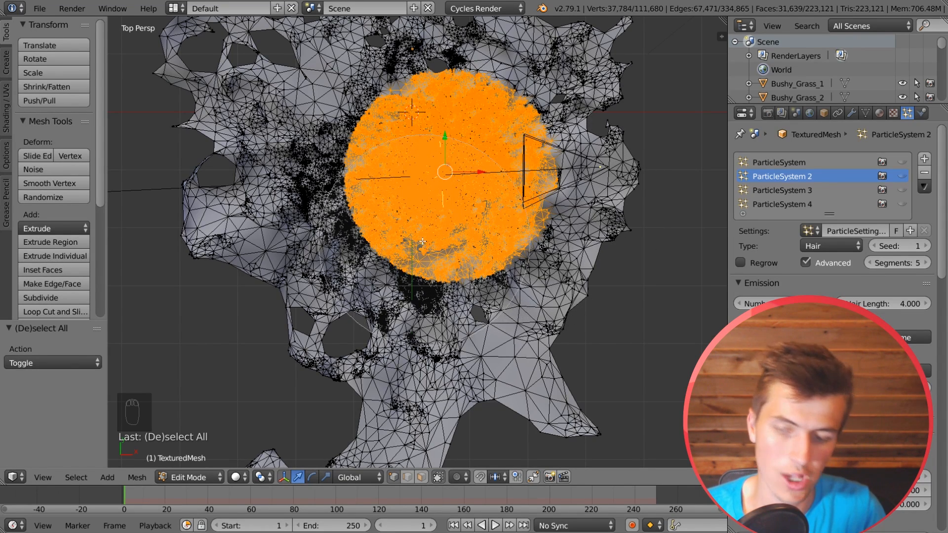
key("Escape")
key("ctrl+i")
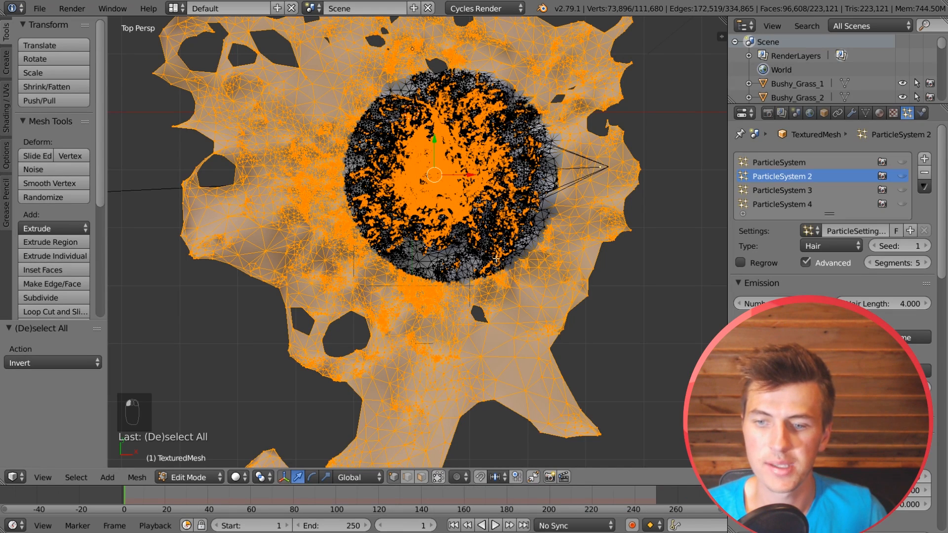
- Circle-select the whole area around the stump again, invert the selection and delete the outer terrain's vertices
key("a")
key("c")
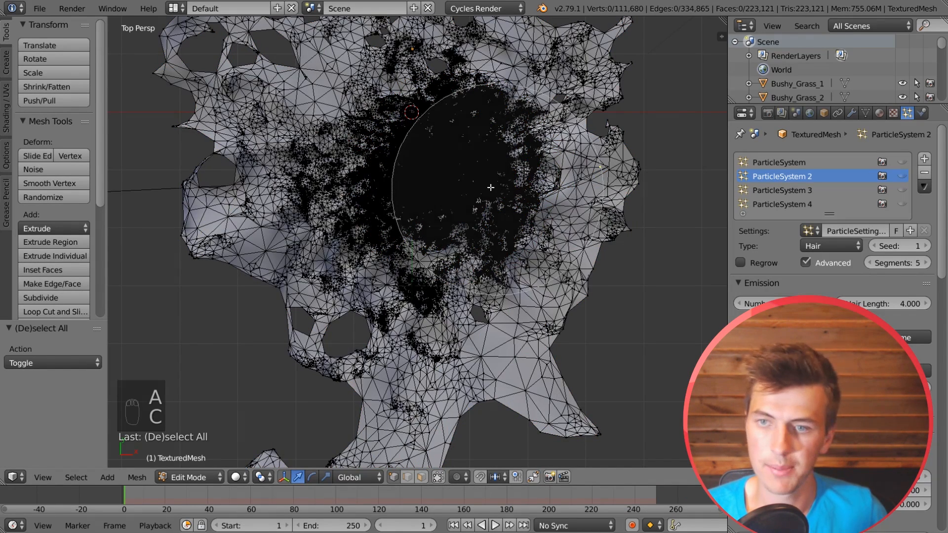
left_click(448, 175)
right_click(469, 187)
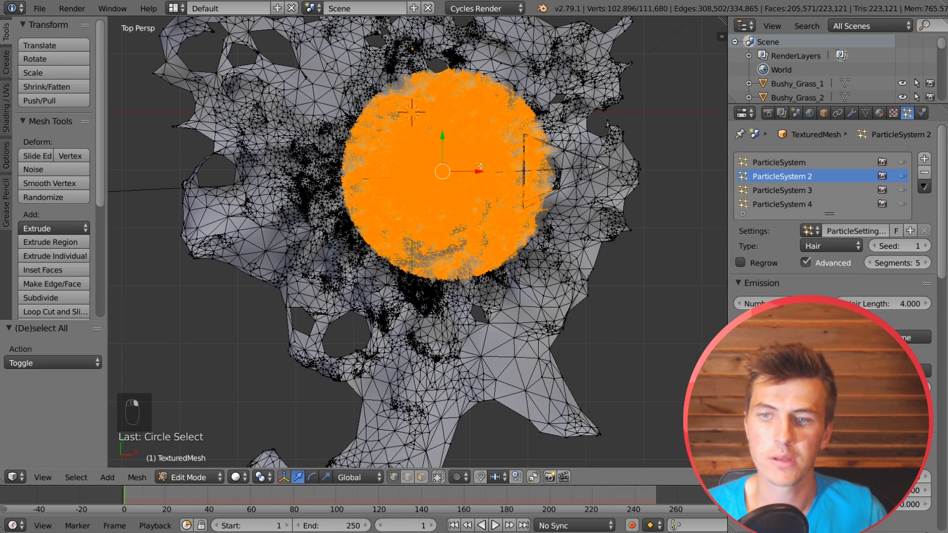
key("ctrl+i")
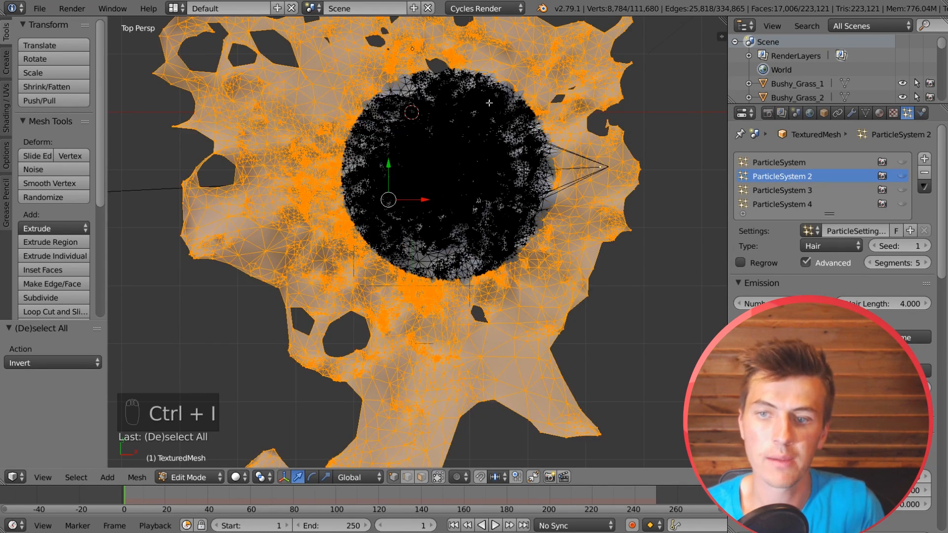
key("x")
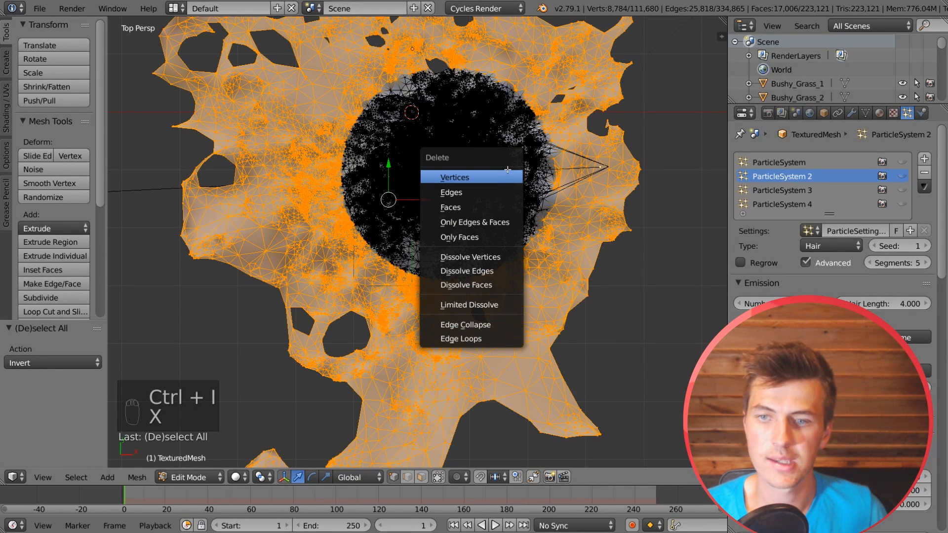
left_click(507, 169)
- Return to Object Mode and examine the trimmed scan mesh in perspective view
scroll(448, 256, "up", 3)
middle_click_drag(448, 255, 269, 214)
key("Tab")
scroll(474, 232, "up", 3)
scroll(359, 220, "up", 2)
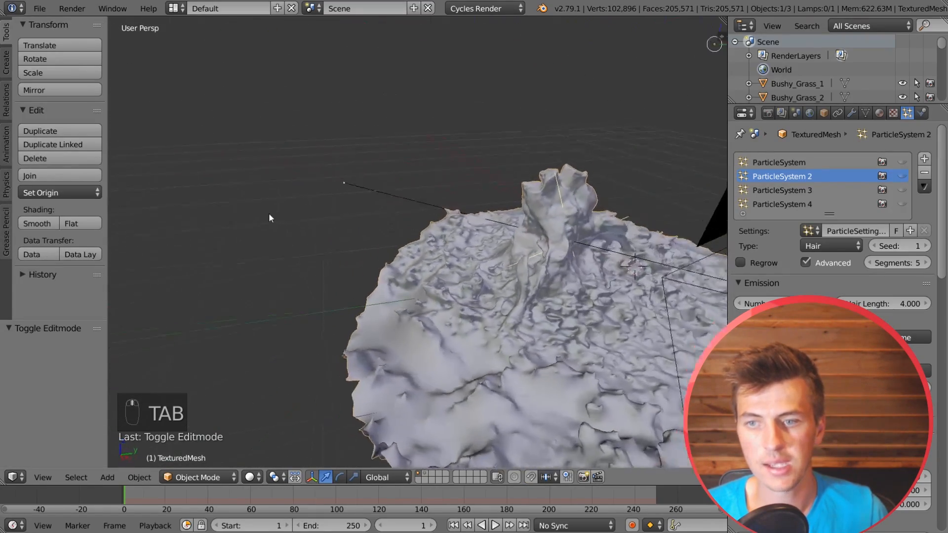
scroll(269, 215, "down", 3)
middle_click_drag(588, 296, 558, 284)
scroll(576, 305, "down", 3)
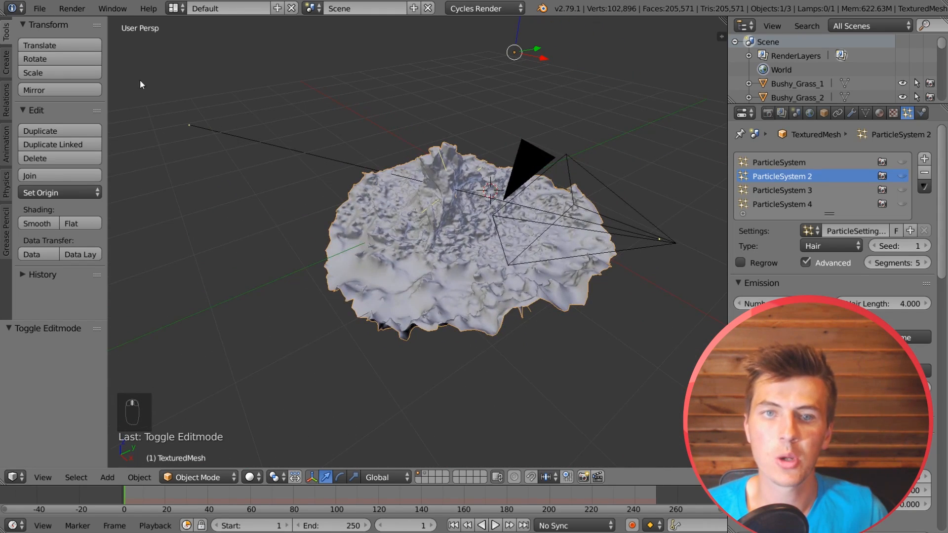
- Search the add-ons in User Preferences for "sket", enable Import-Export: Sketchfab Exporter, expand its details and close the preferences
left_click(42, 10)
left_click(117, 160)
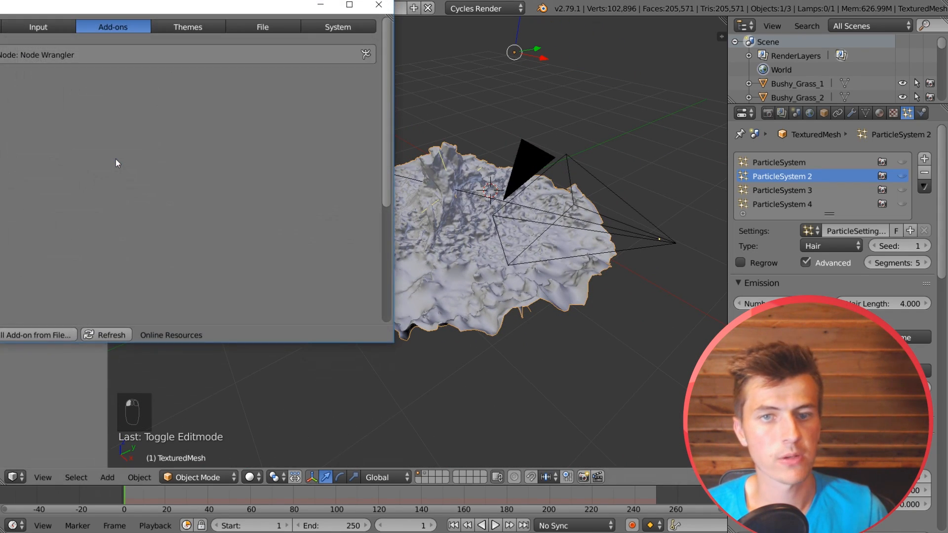
left_click_drag(150, 17, 428, 44)
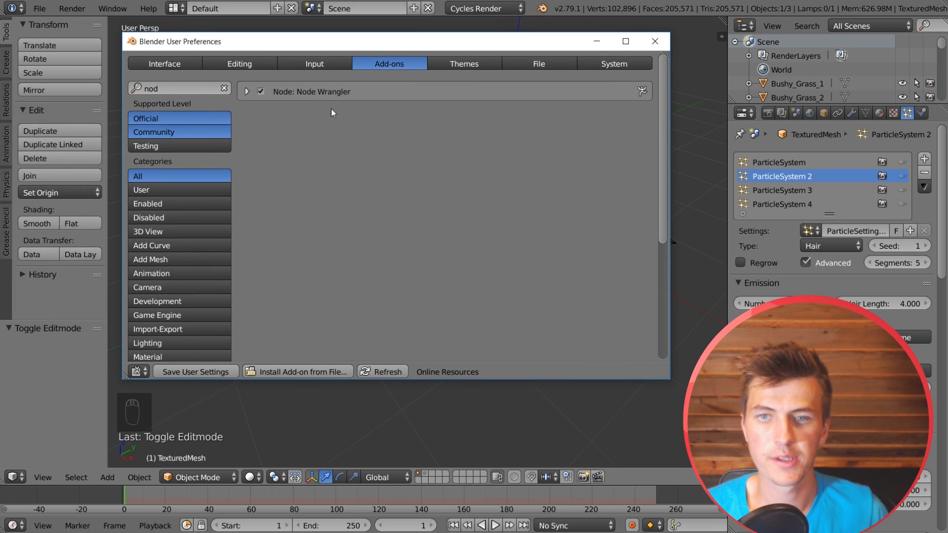
left_click(184, 88)
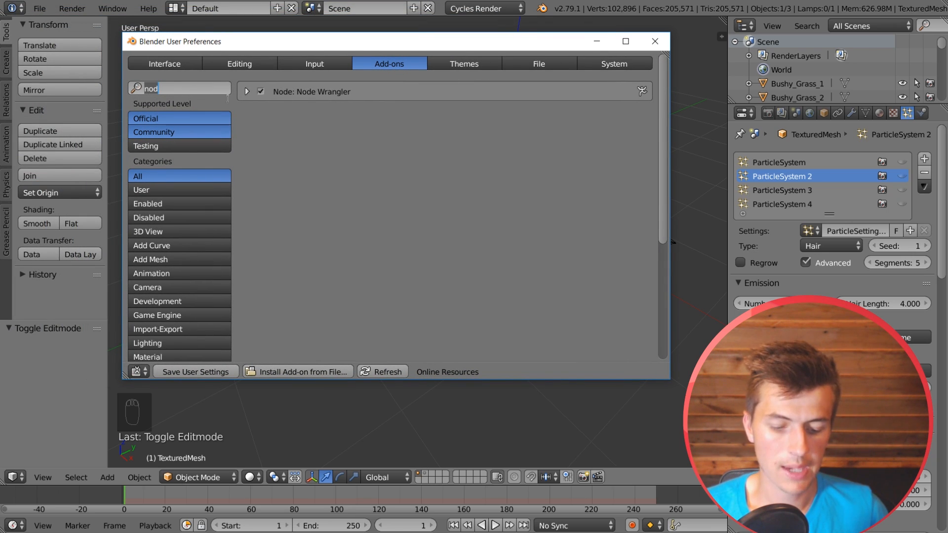
type("sket")
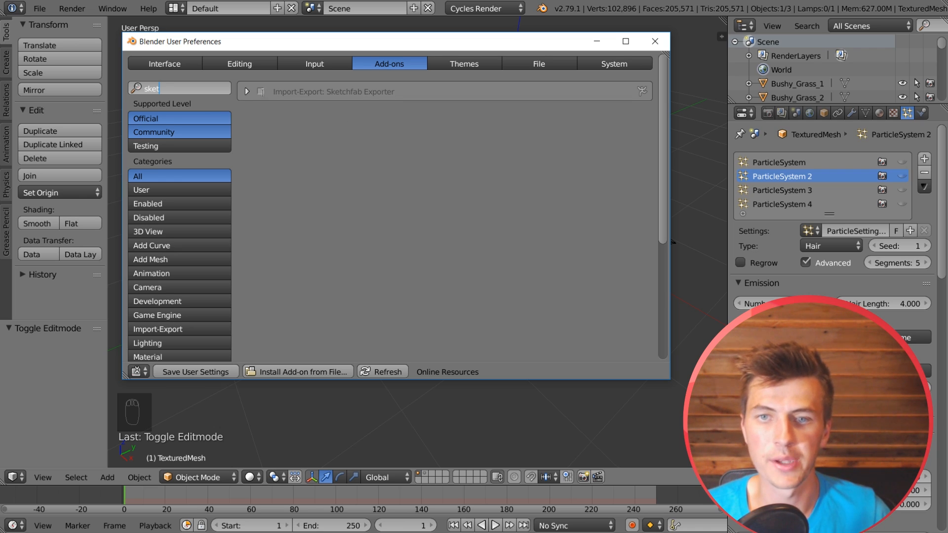
left_click(260, 91)
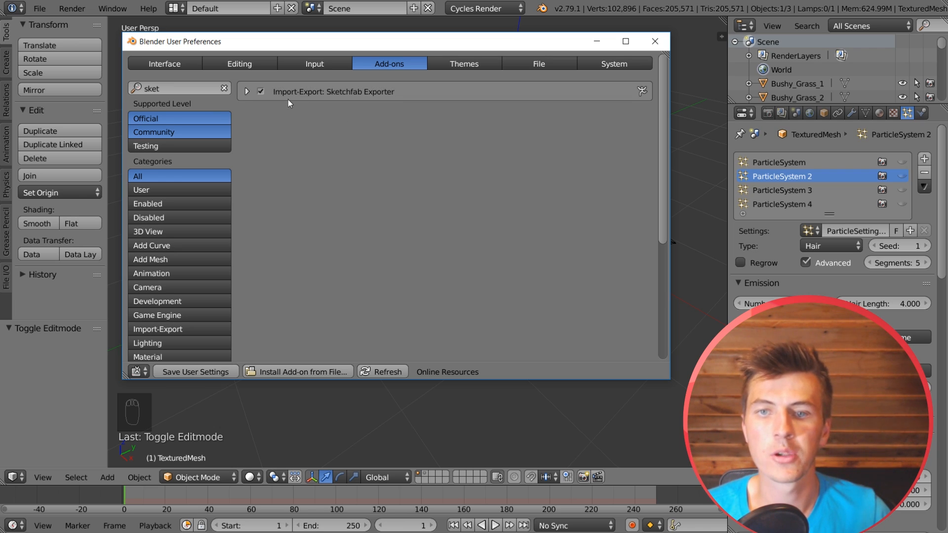
left_click(245, 91)
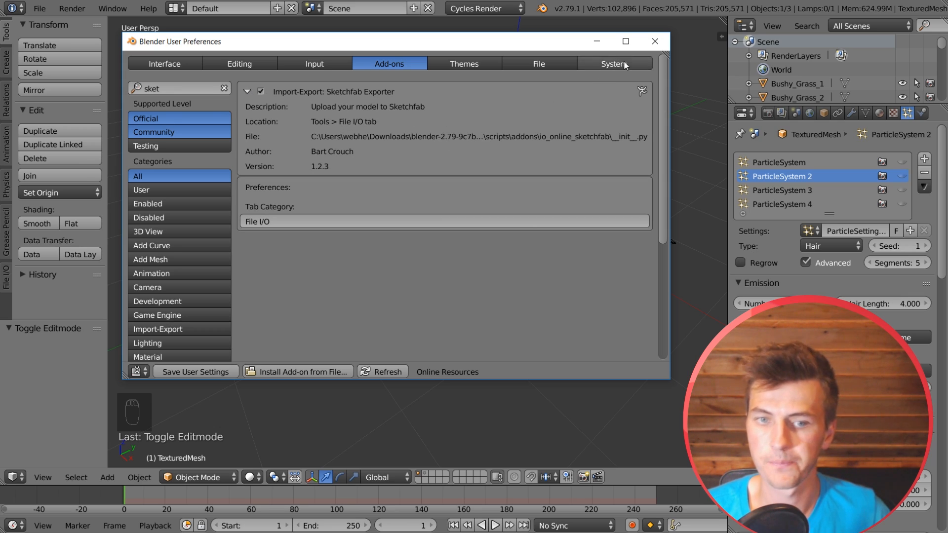
left_click(656, 41)
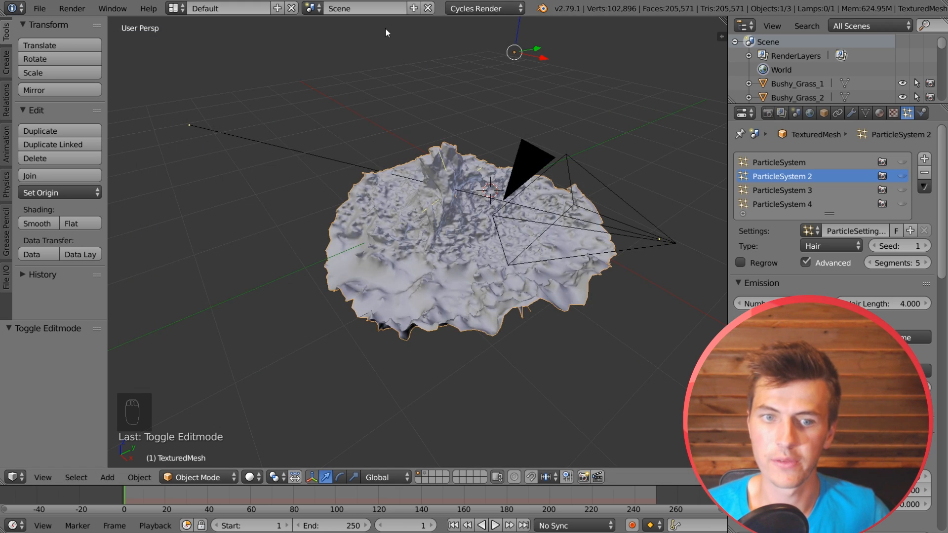
- Show the Sketchfab export settings and enlarge their area until all the fields are readable
left_click(6, 286)
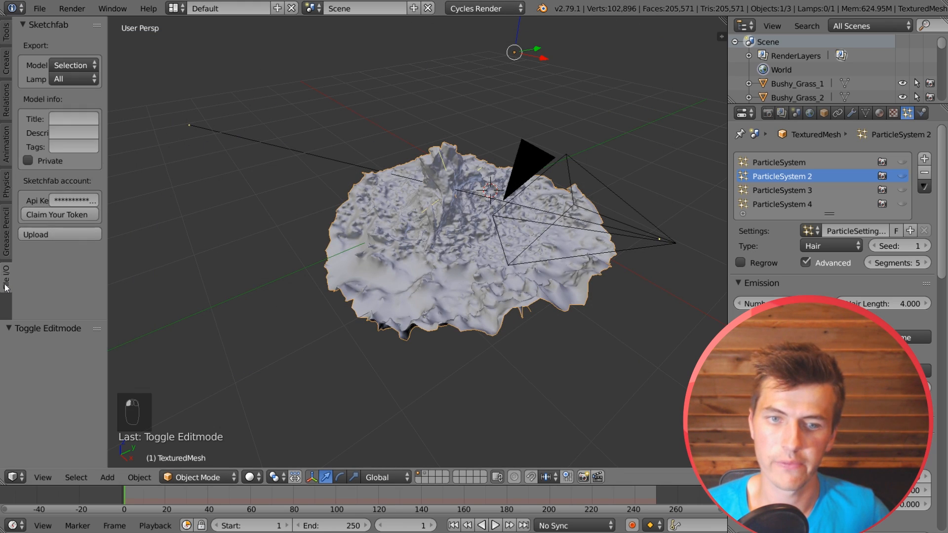
left_click_drag(82, 319, 77, 339)
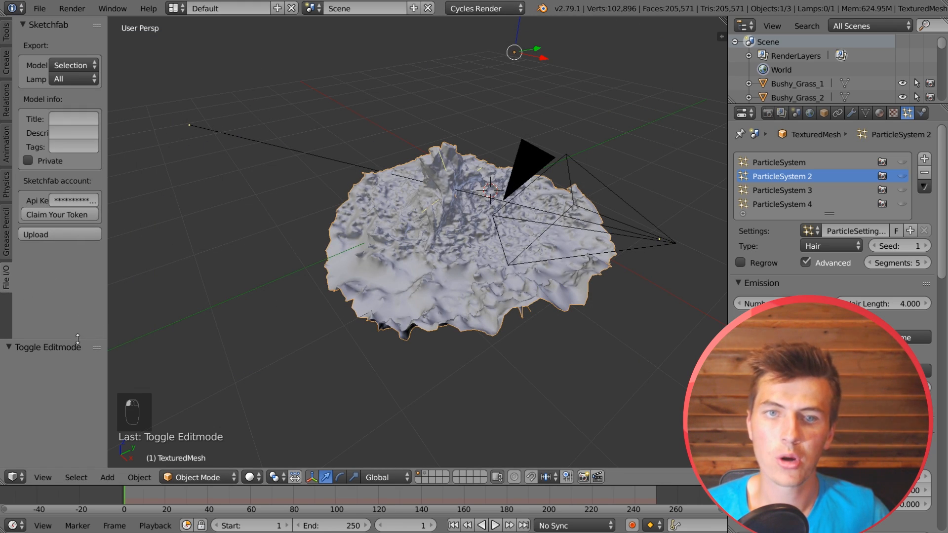
left_click_drag(108, 299, 232, 298)
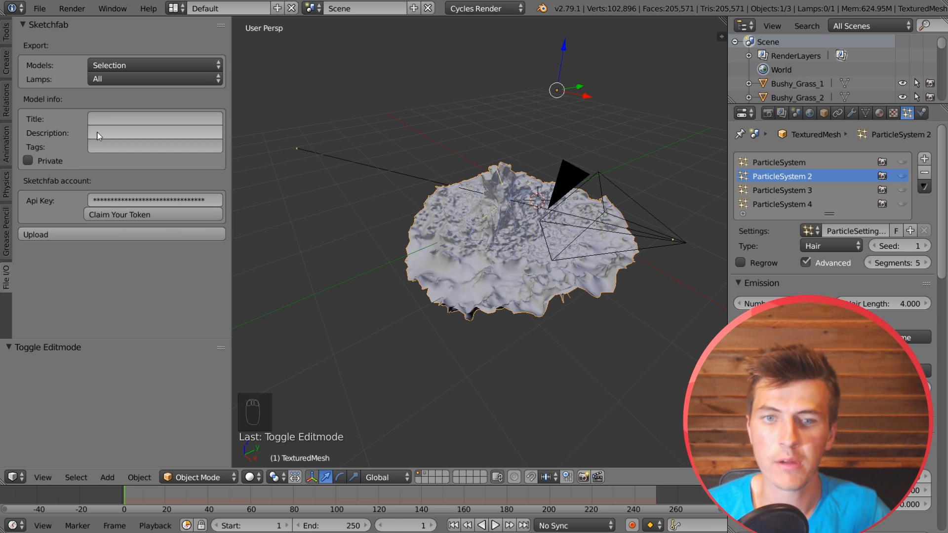
left_click(128, 216)
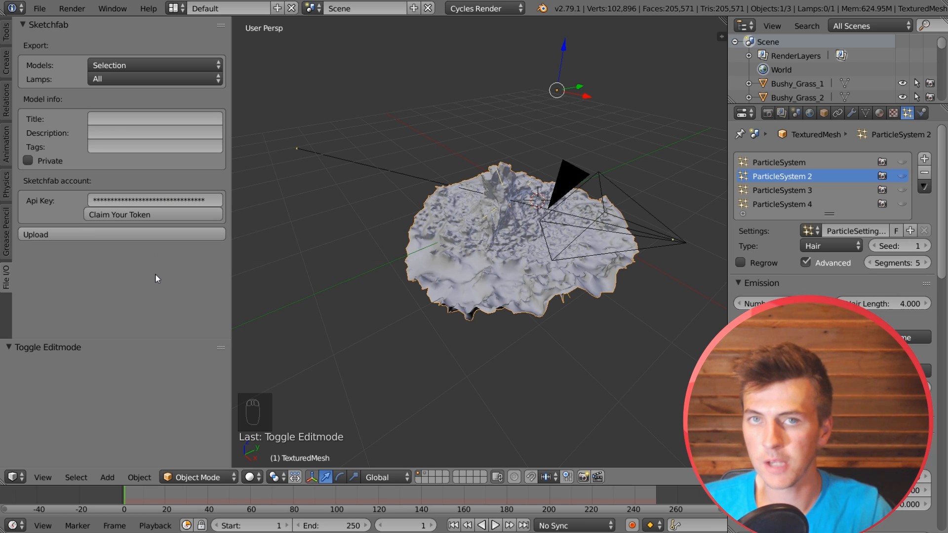
- Title the model "Awesome 3D SCAN!" and upload it to Sketchfab
left_click(135, 122)
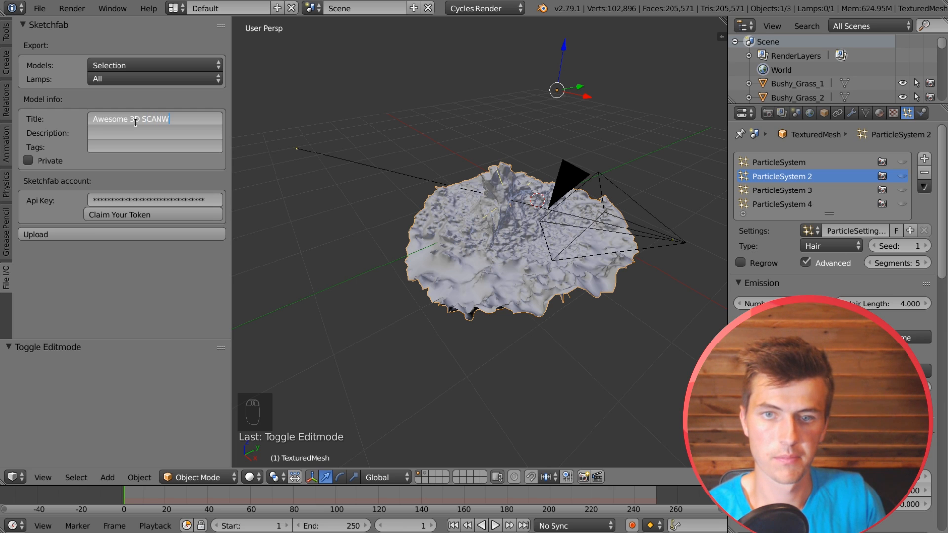
left_click(114, 148)
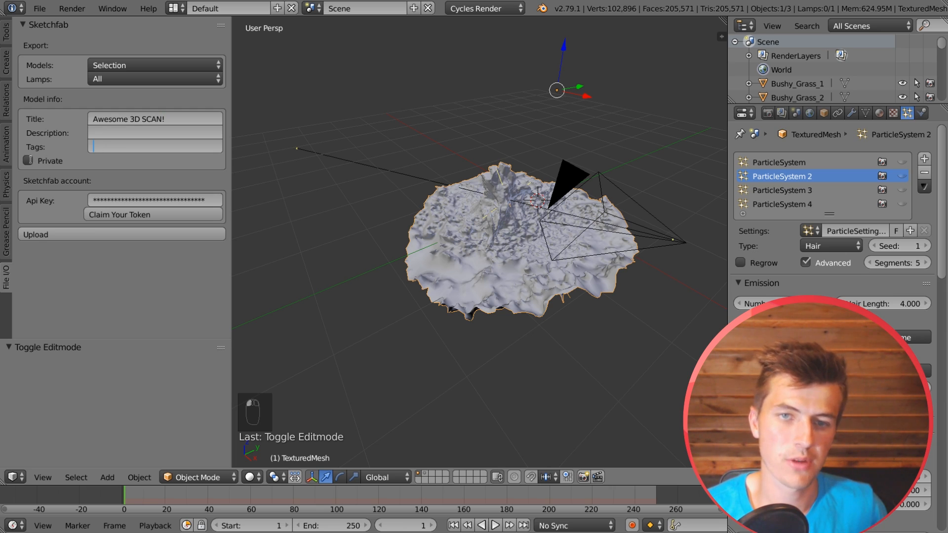
left_click(117, 231)
left_click(117, 232)
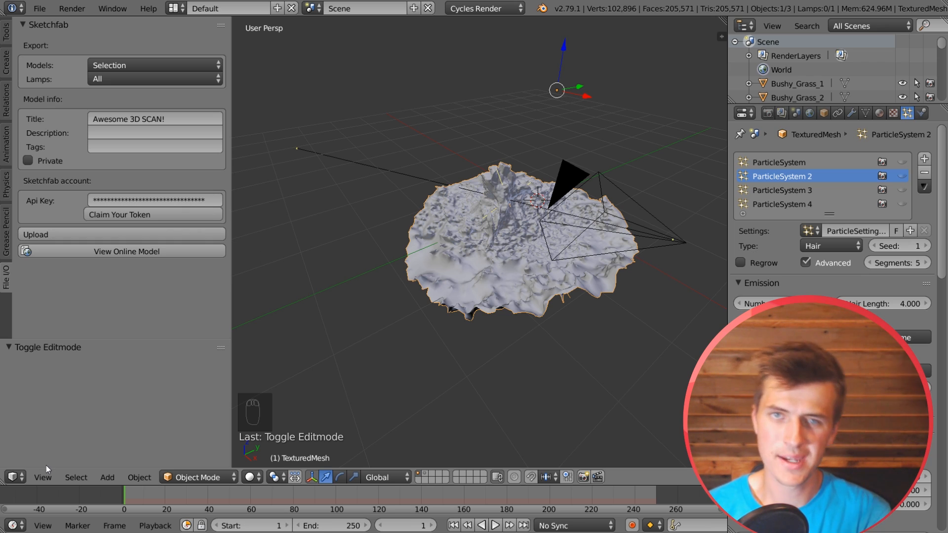
- Open the uploaded model's Sketchfab page in the browser and inspect the scan in the 3D viewer
left_click(140, 251)
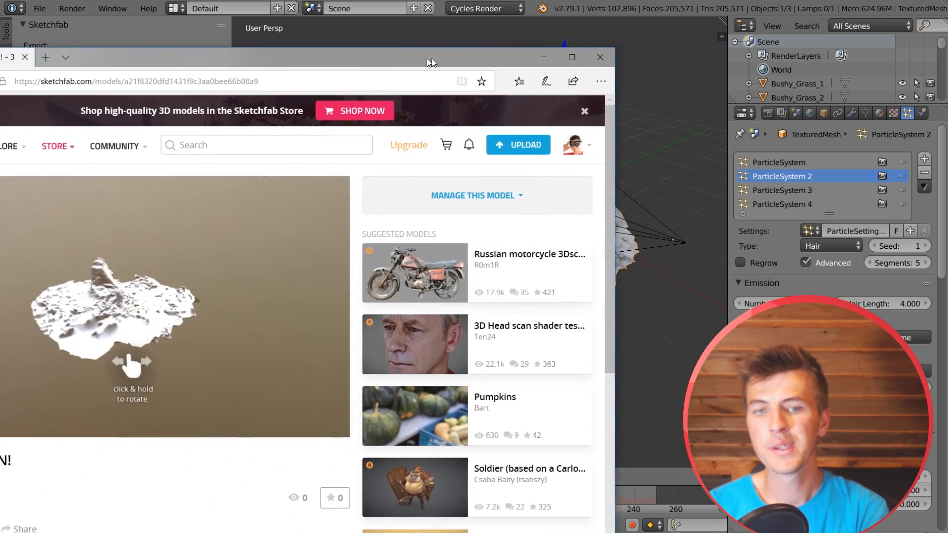
mouse_move(426, 58)
left_mouse_down()
mouse_move(628, 30)
mouse_move(620, 33)
left_mouse_up()
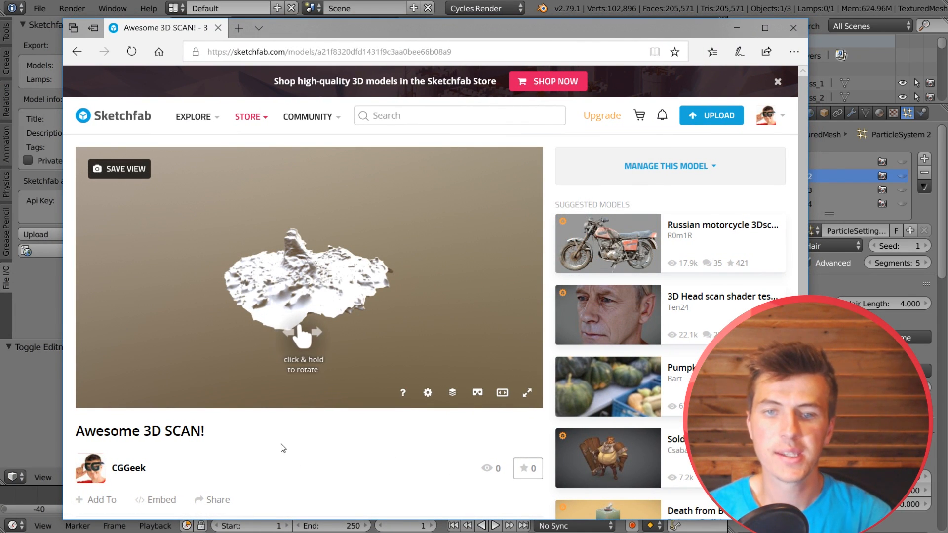
scroll(306, 325, "up", 5)
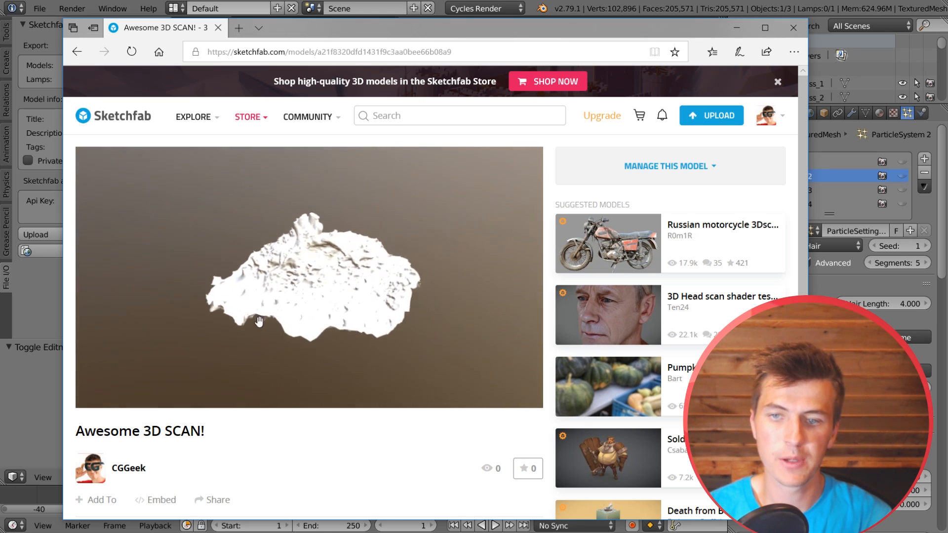
left_click_drag(300, 328, 390, 310)
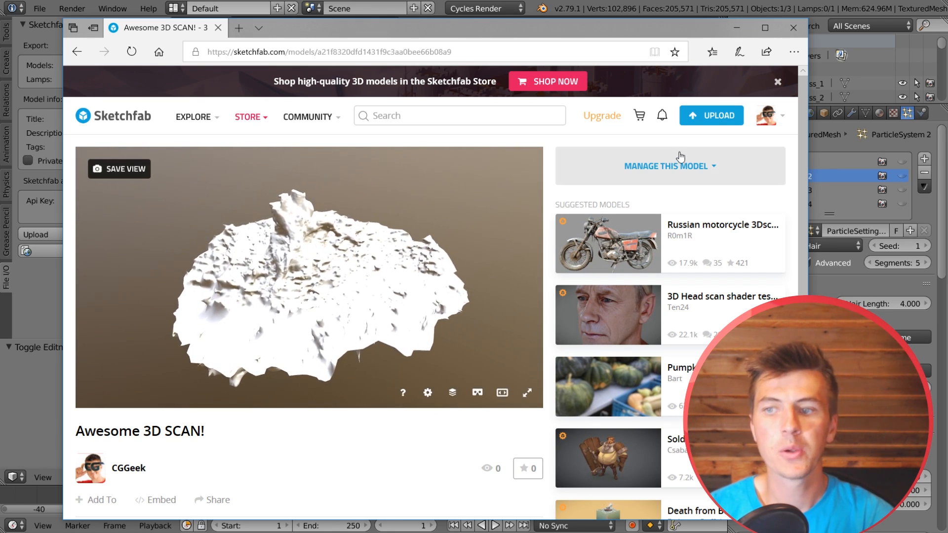
- Open the uploaded model's 3D settings for editing and inspect the stump up close from several angles
left_click(690, 166)
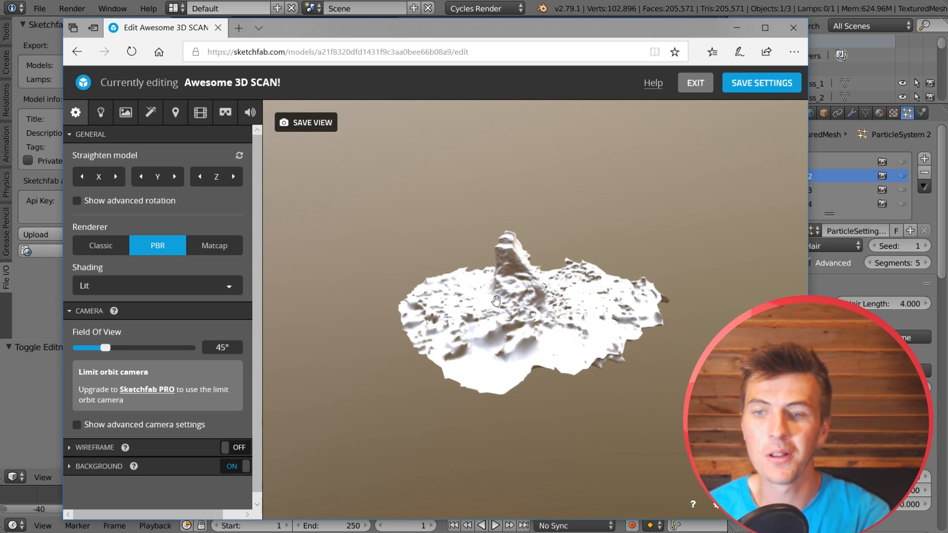
scroll(544, 334, "up", 4)
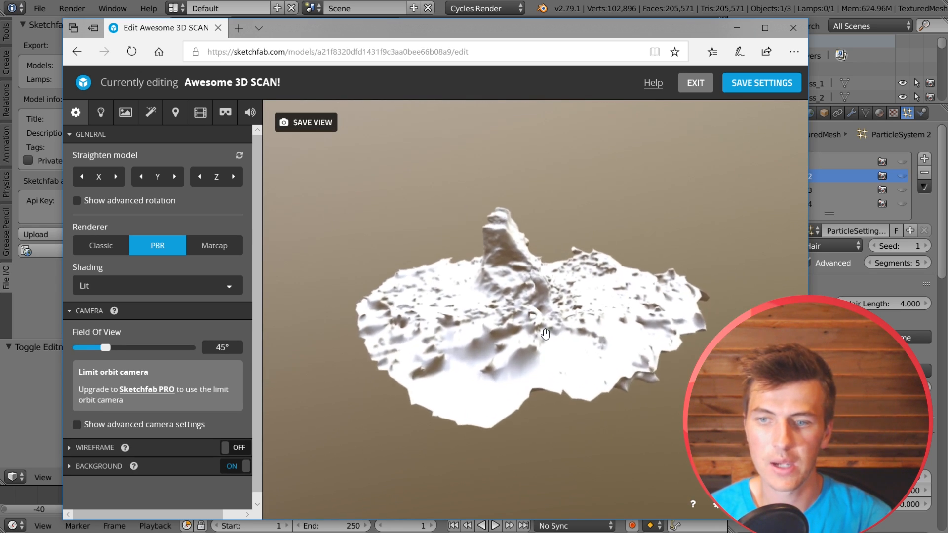
mouse_move(544, 334)
left_mouse_down()
mouse_move(455, 338)
mouse_move(479, 268)
left_mouse_up()
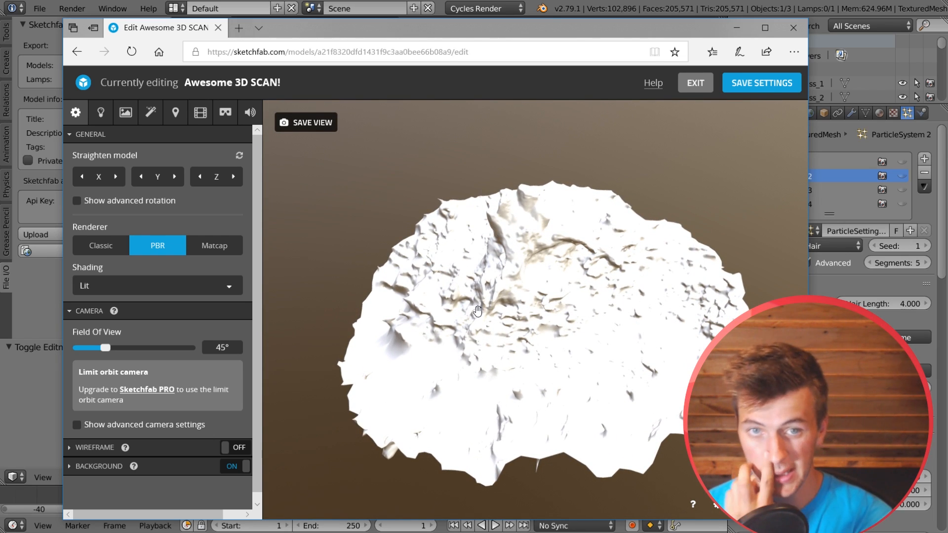
left_click_drag(478, 313, 523, 310)
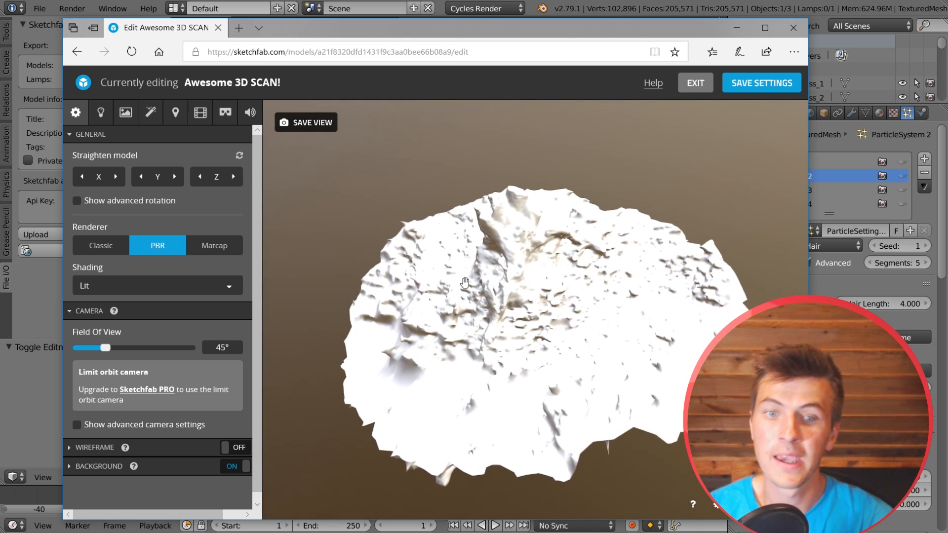
- Browse the environments in the lighting settings and choose Muir Wood for the model
left_click(102, 113)
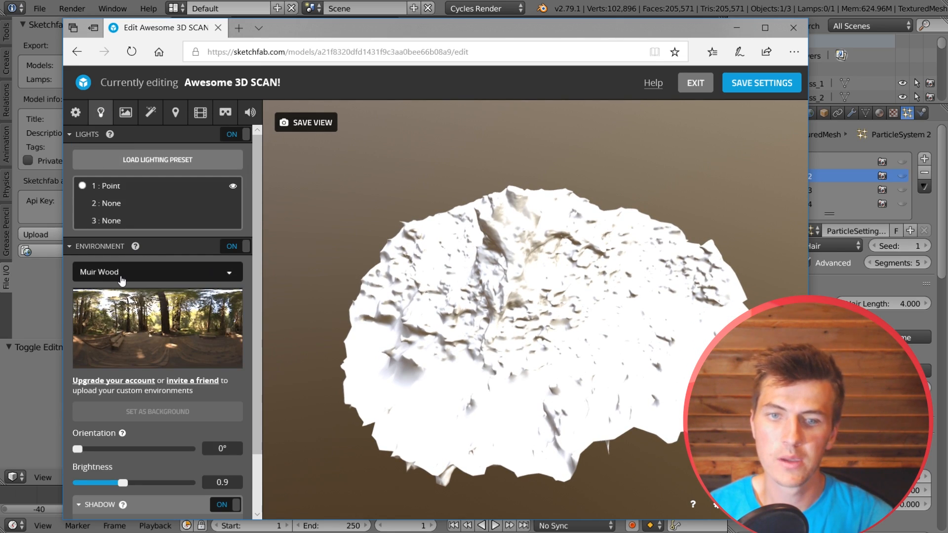
left_click(163, 282)
scroll(178, 404, "down", 10)
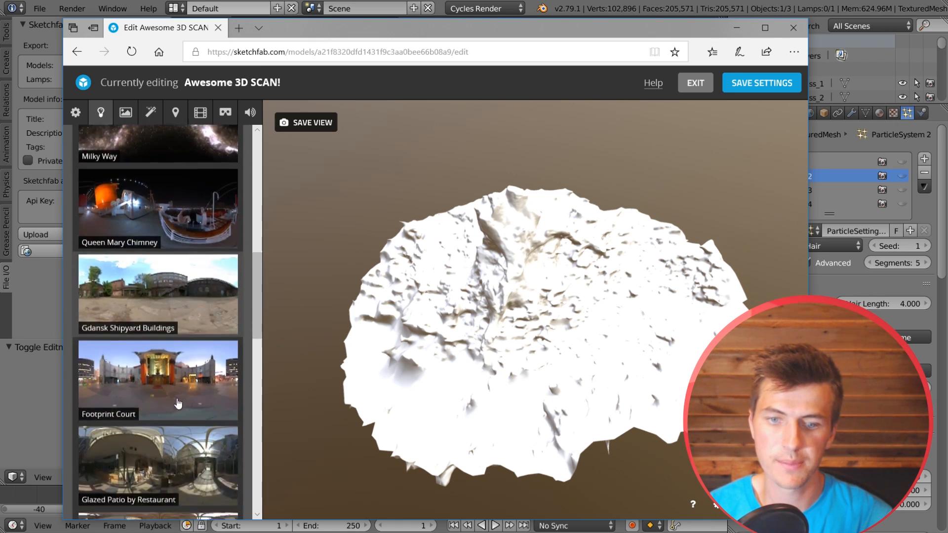
scroll(178, 404, "down", 12)
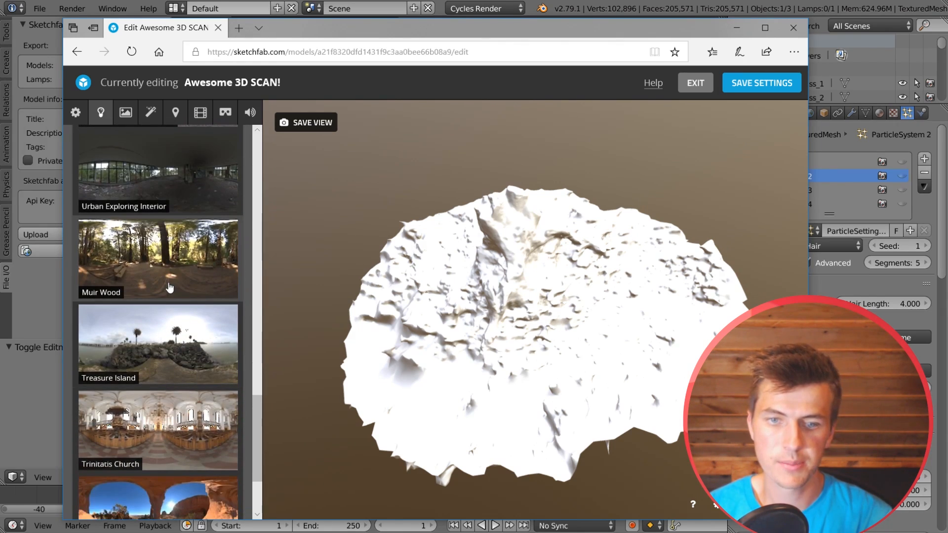
scroll(169, 287, "down", 3)
scroll(178, 277, "up", 4)
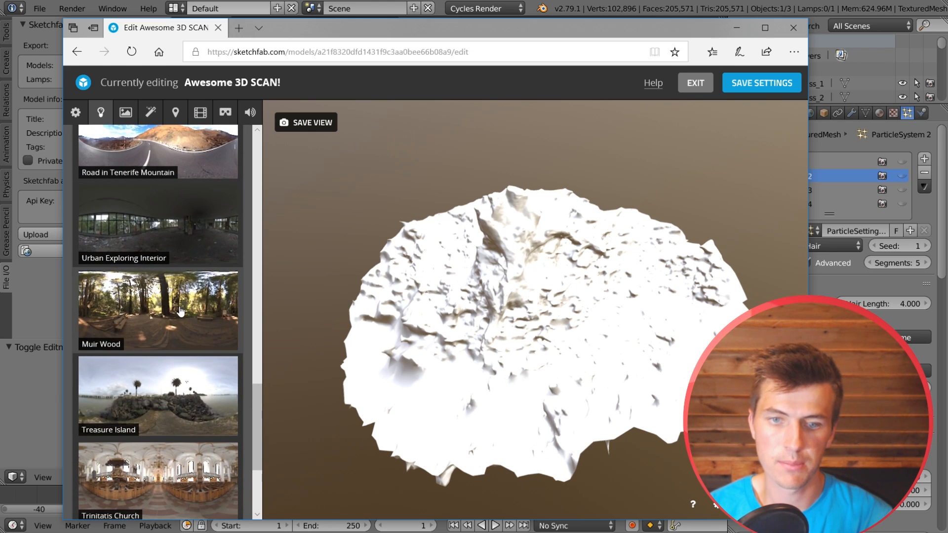
left_click(181, 311)
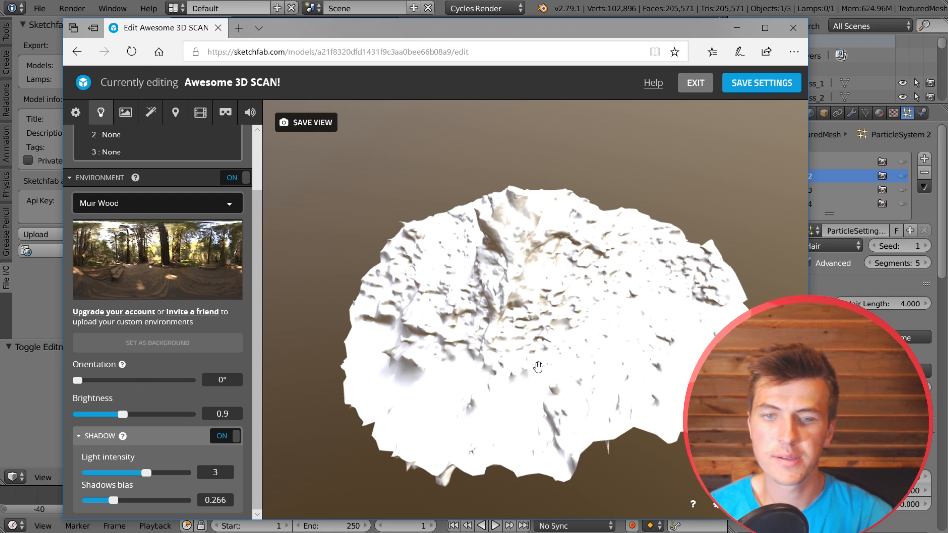
- Open the albedo texture options in the model's material settings and start importing a texture file
left_click_drag(538, 367, 523, 314)
scroll(137, 397, "up", 2)
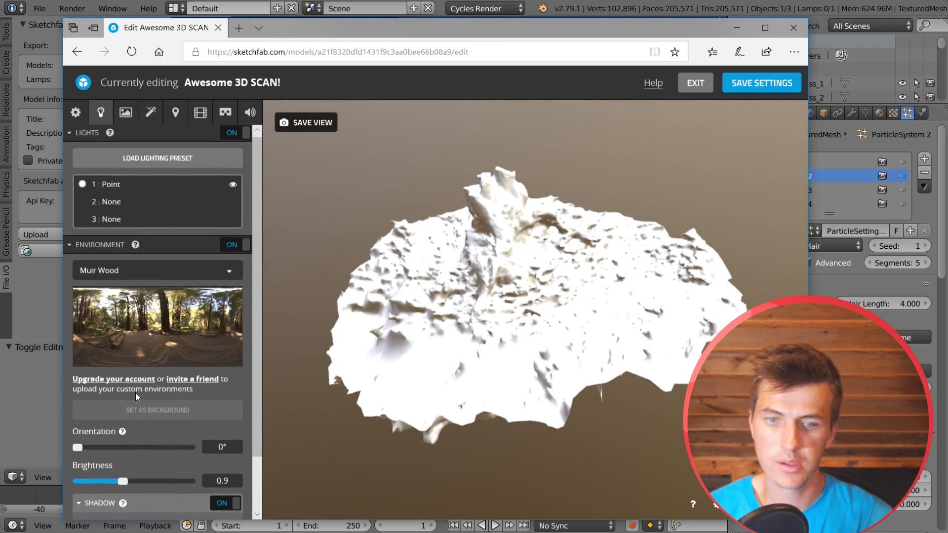
left_click(126, 114)
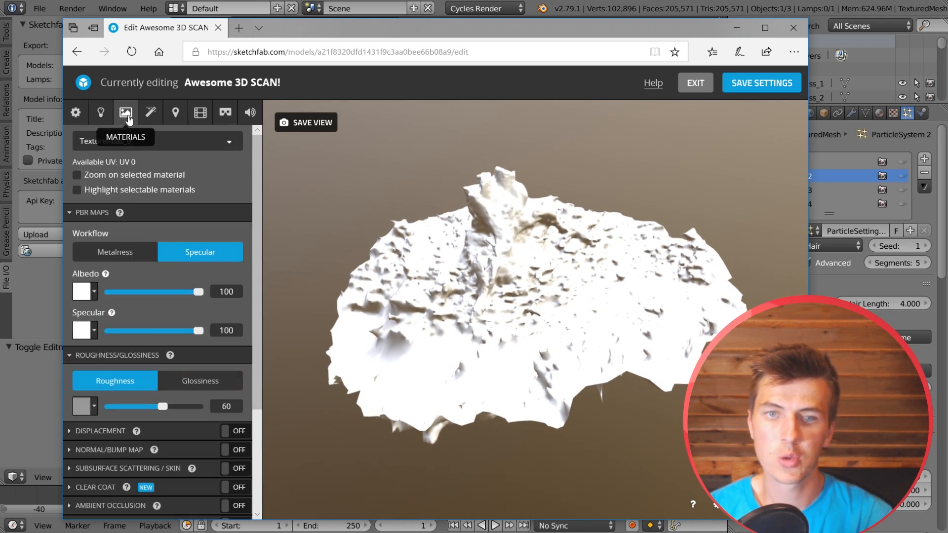
left_click(94, 296)
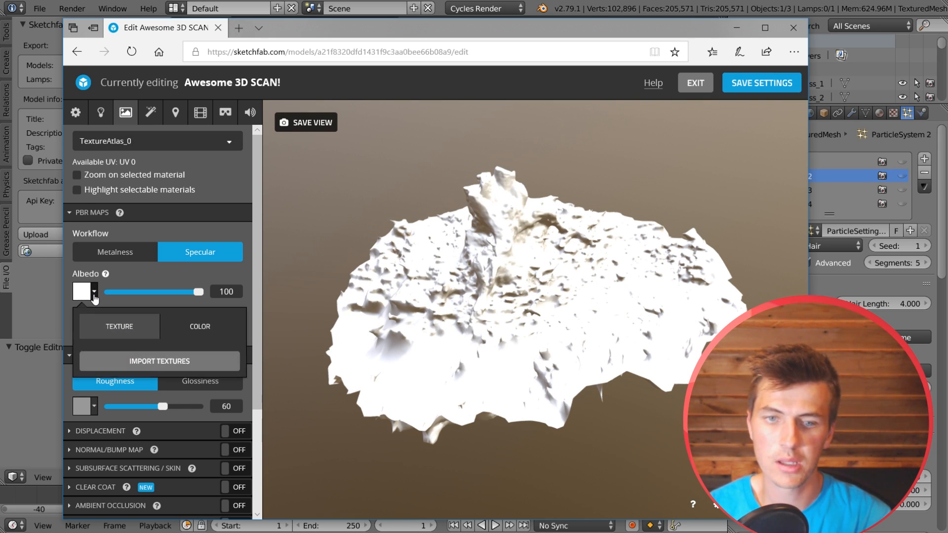
left_click(164, 362)
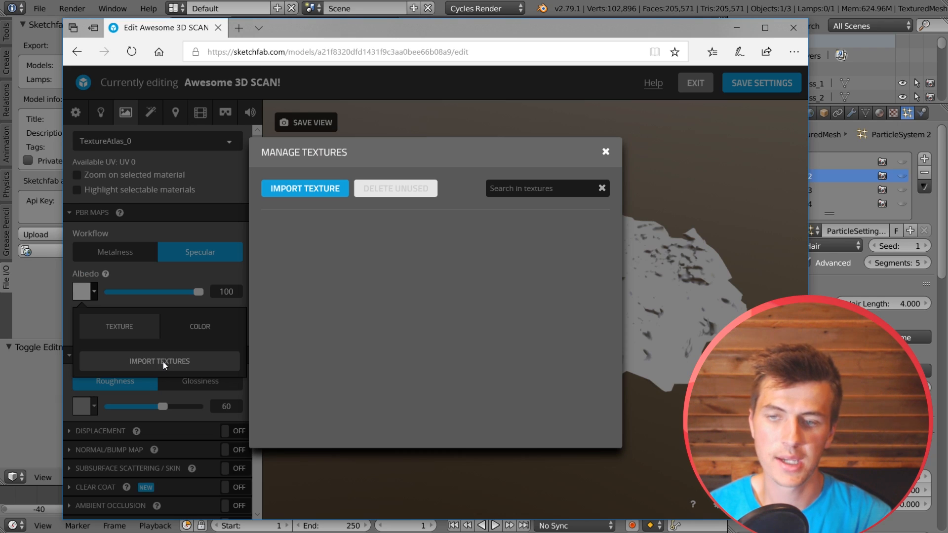
left_click(344, 189)
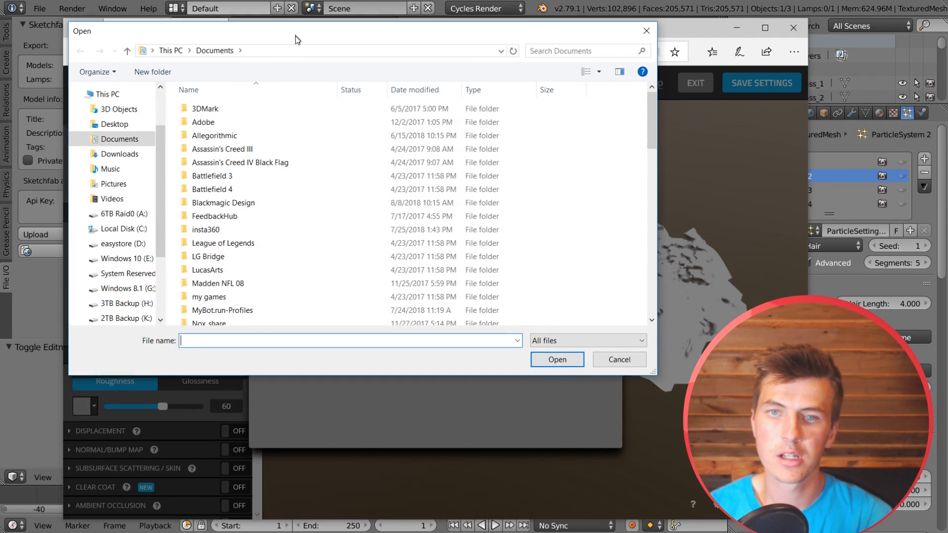
- Import texture_0 from the Tutorial Photoscan project's MeshroomCache Texturing folder as the albedo map and close the texture manager
scroll(304, 238, "down", 2)
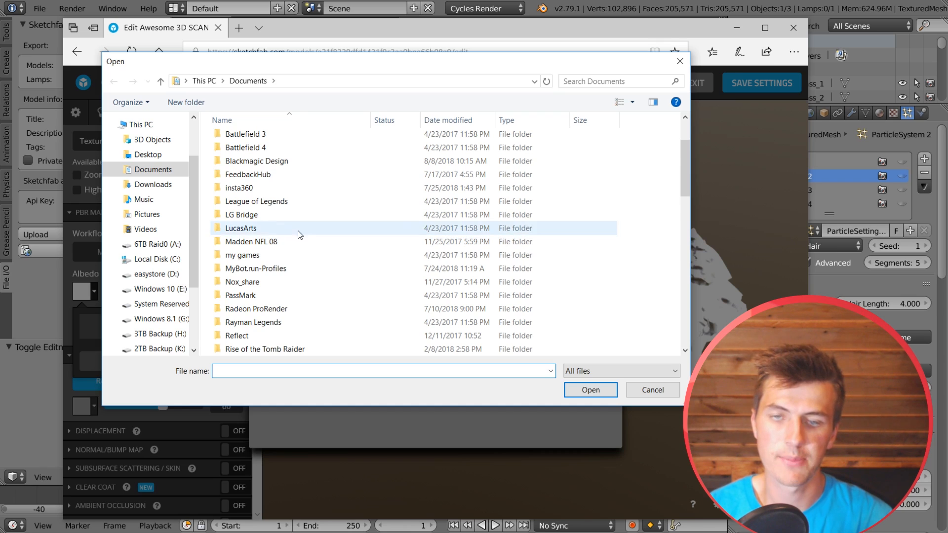
scroll(160, 189, "up", 1)
left_click(153, 180)
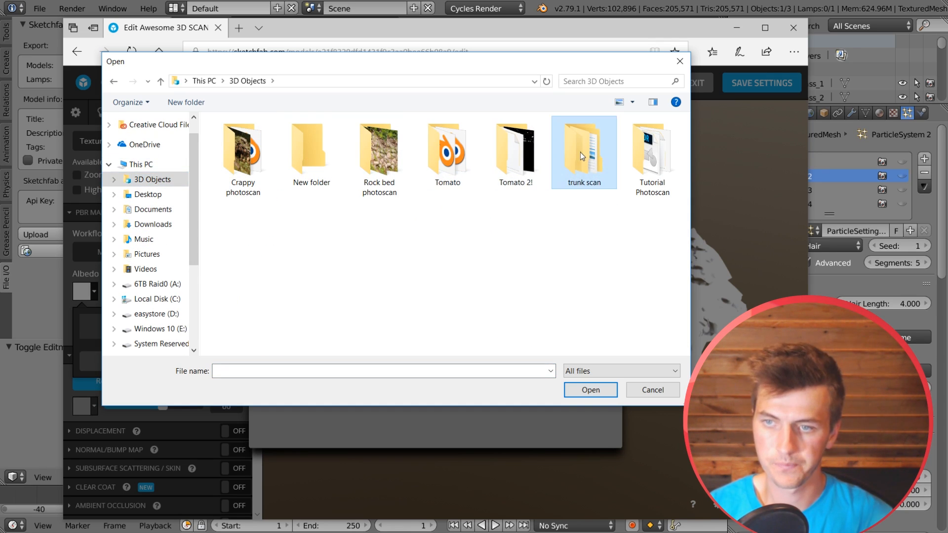
double_click(661, 149)
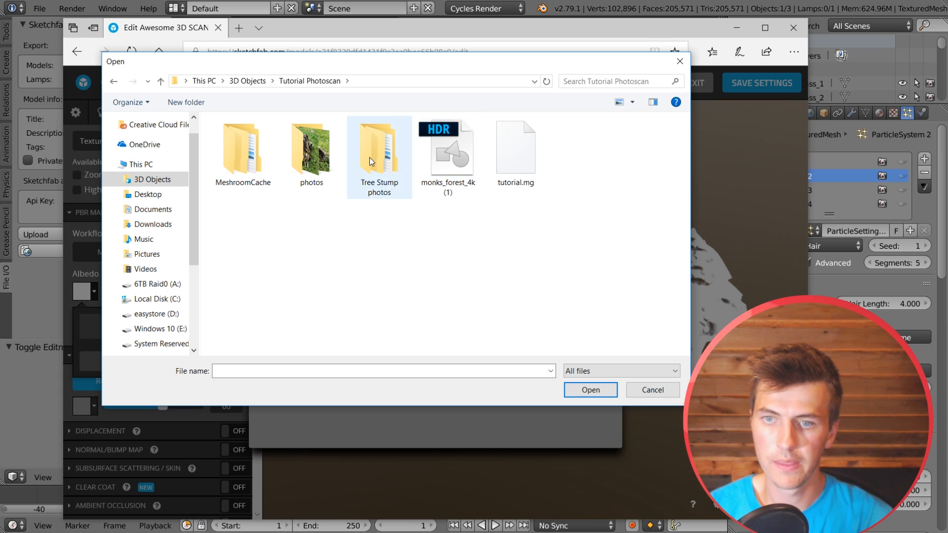
double_click(250, 149)
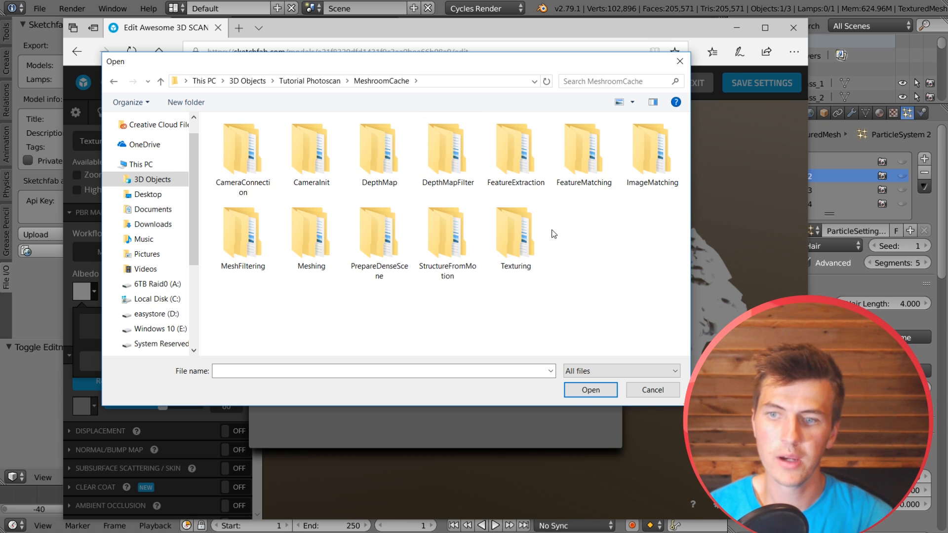
double_click(523, 229)
left_click(245, 145)
double_click(245, 145)
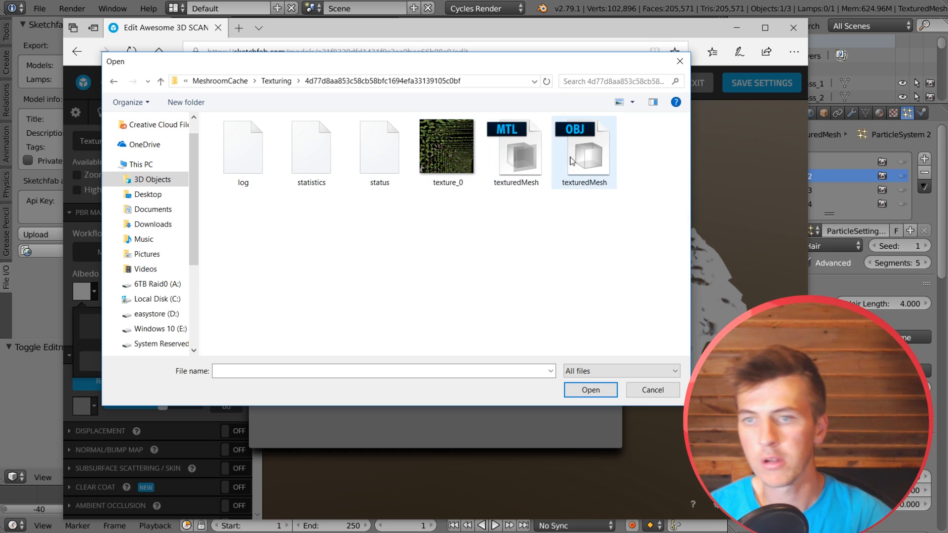
left_click(459, 155)
left_click(589, 390)
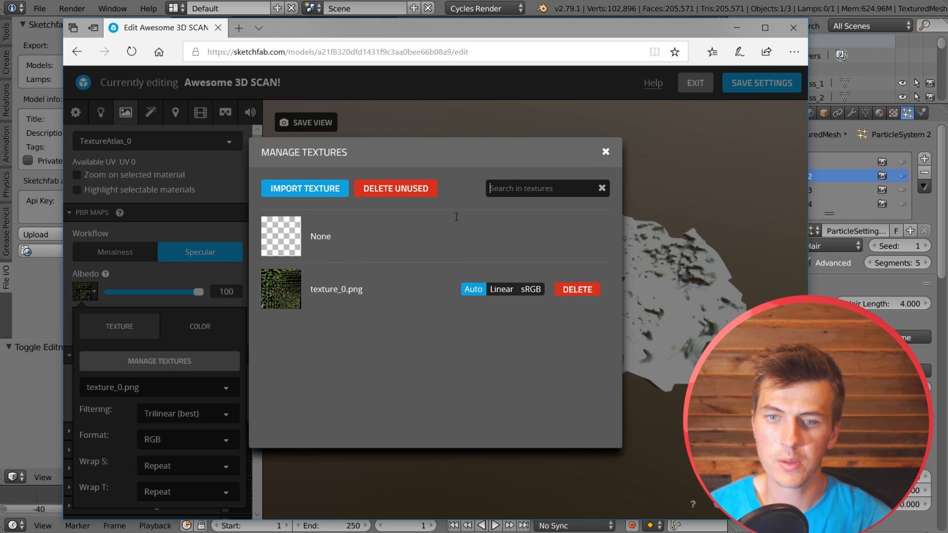
left_click(355, 293)
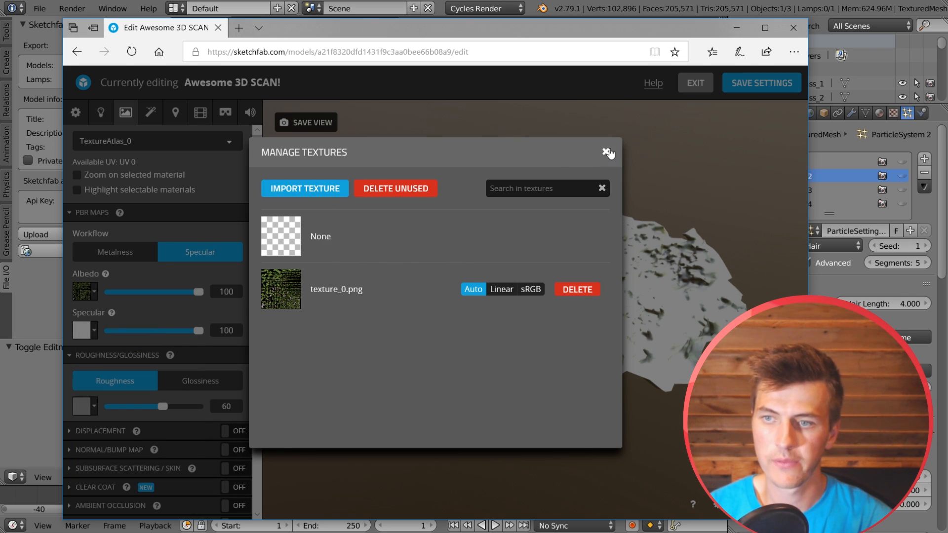
left_click(606, 153)
- Assign texture_0.png to the material's specular map
mouse_move(514, 266)
left_mouse_down()
mouse_move(543, 291)
mouse_move(497, 293)
mouse_move(528, 275)
mouse_move(566, 288)
mouse_move(535, 264)
mouse_move(587, 291)
left_mouse_up()
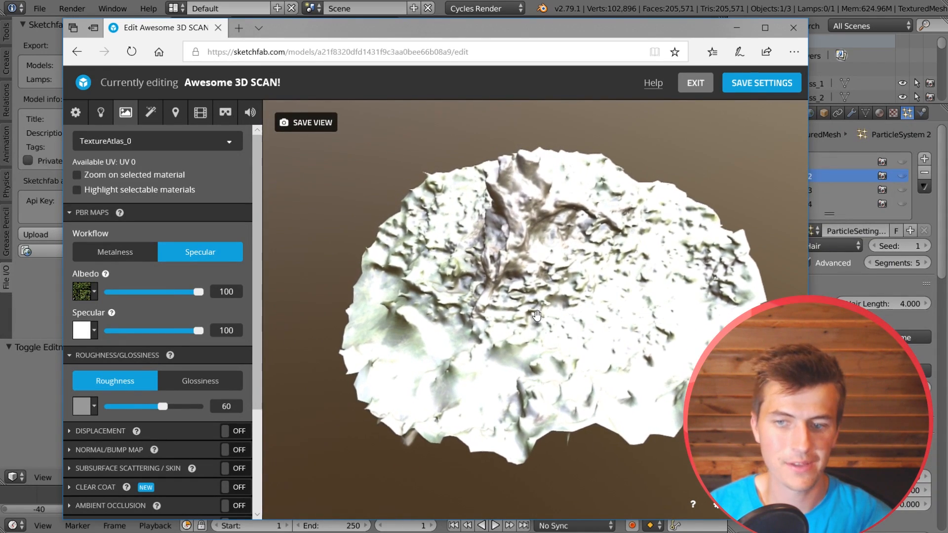
left_click(94, 332)
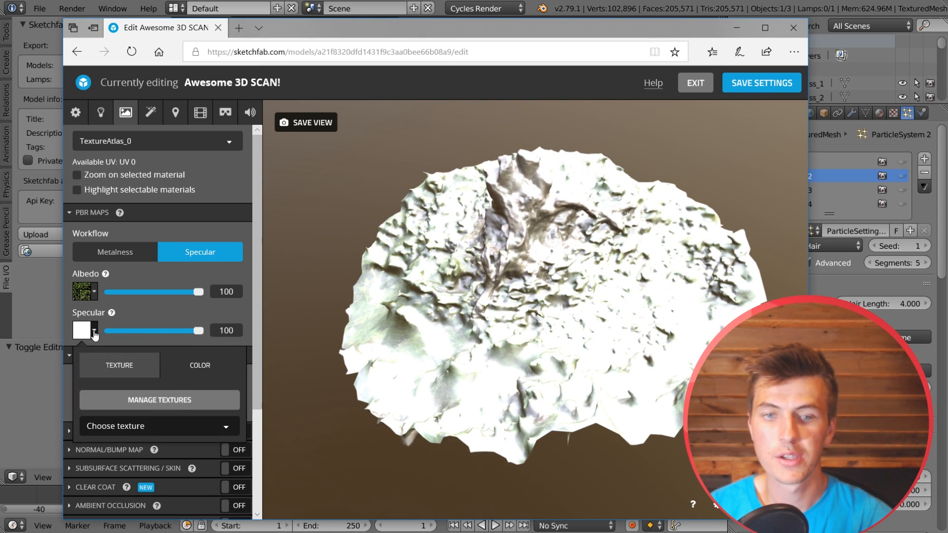
left_click(202, 427)
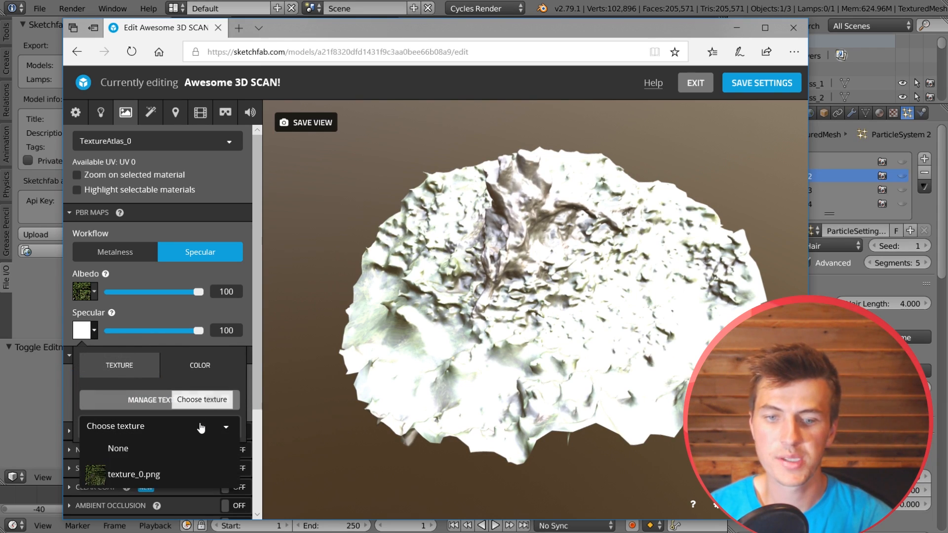
left_click(134, 474)
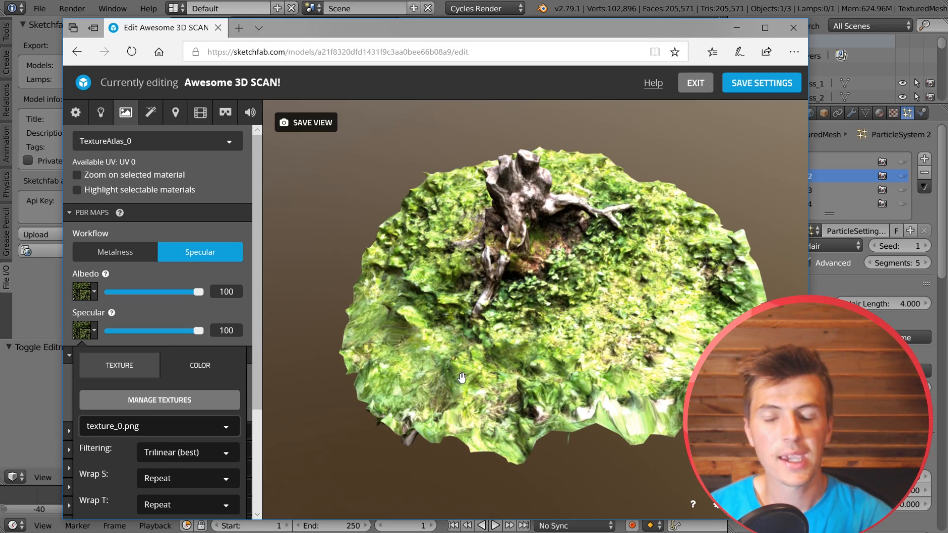
- Set the material's roughness to 58.3 and its specular intensity to 22.7
left_click_drag(467, 364, 530, 275)
double_click(530, 276)
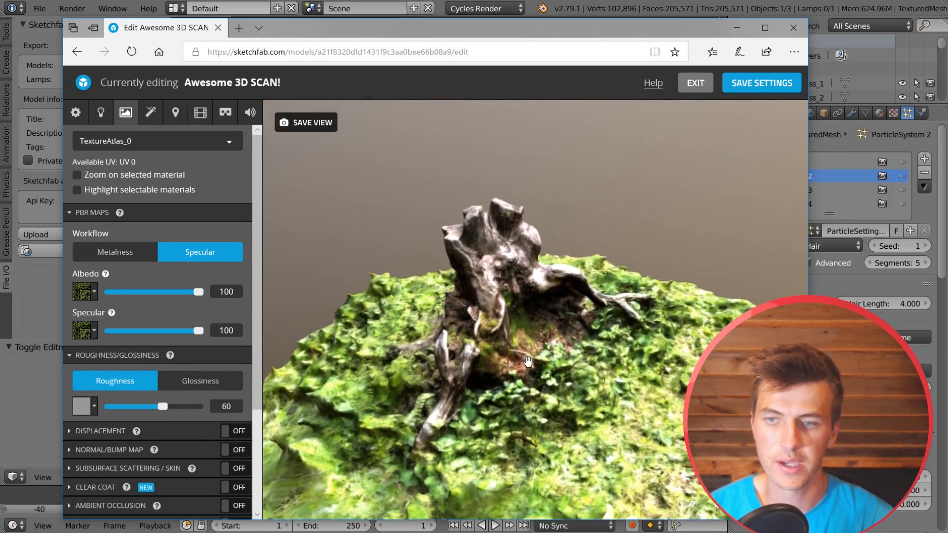
mouse_move(165, 407)
left_mouse_down()
mouse_move(149, 407)
mouse_move(192, 406)
mouse_move(163, 407)
left_mouse_up()
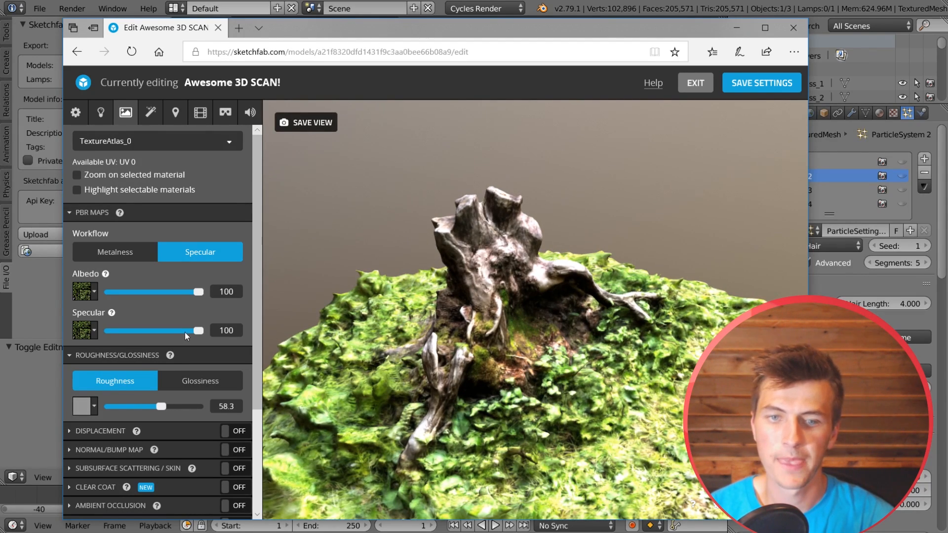
mouse_move(200, 331)
left_mouse_down()
mouse_move(97, 331)
mouse_move(146, 330)
mouse_move(119, 326)
mouse_move(126, 324)
left_mouse_up()
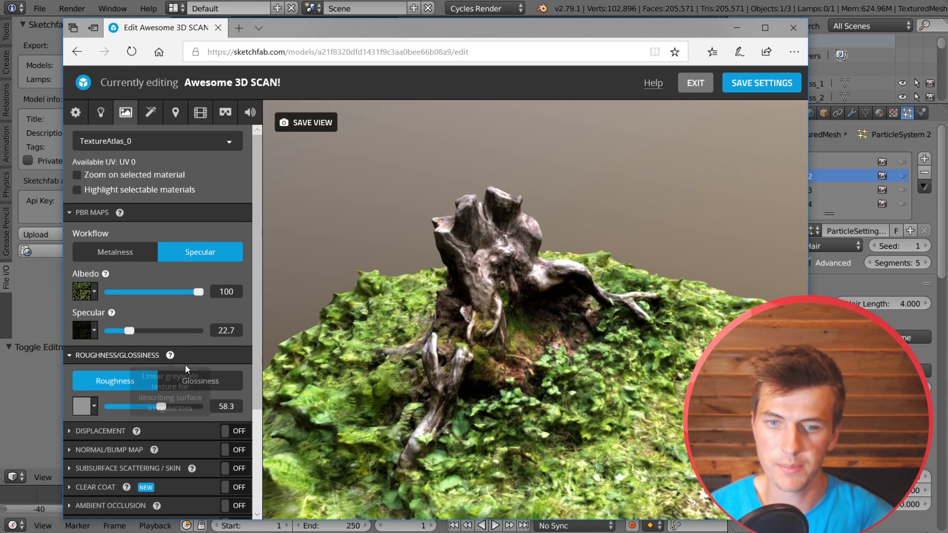
- Try the Glossiness mode for the material, return to Roughness and set it to 57.7
left_click(200, 380)
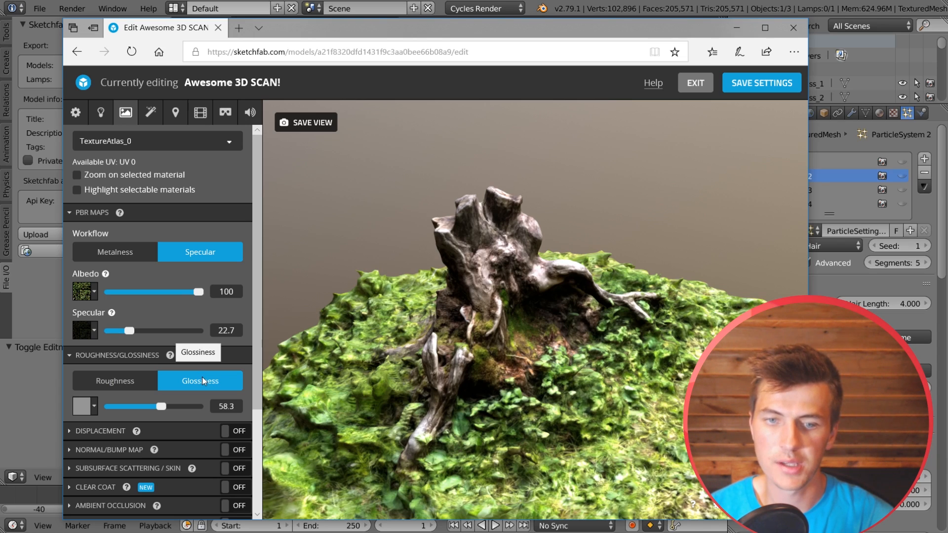
left_click(130, 381)
left_click(194, 380)
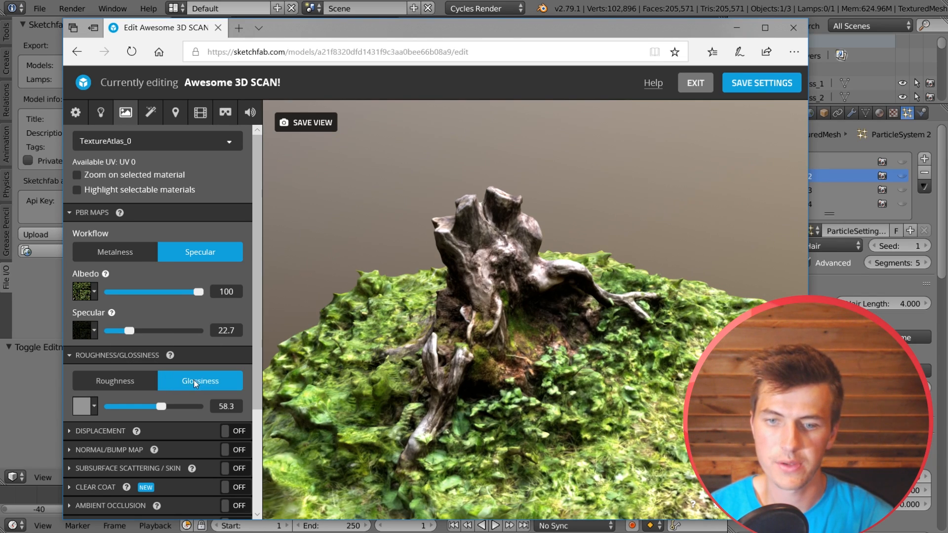
mouse_move(161, 410)
left_mouse_down()
mouse_move(125, 403)
mouse_move(192, 401)
mouse_move(152, 405)
left_mouse_up()
left_click(115, 380)
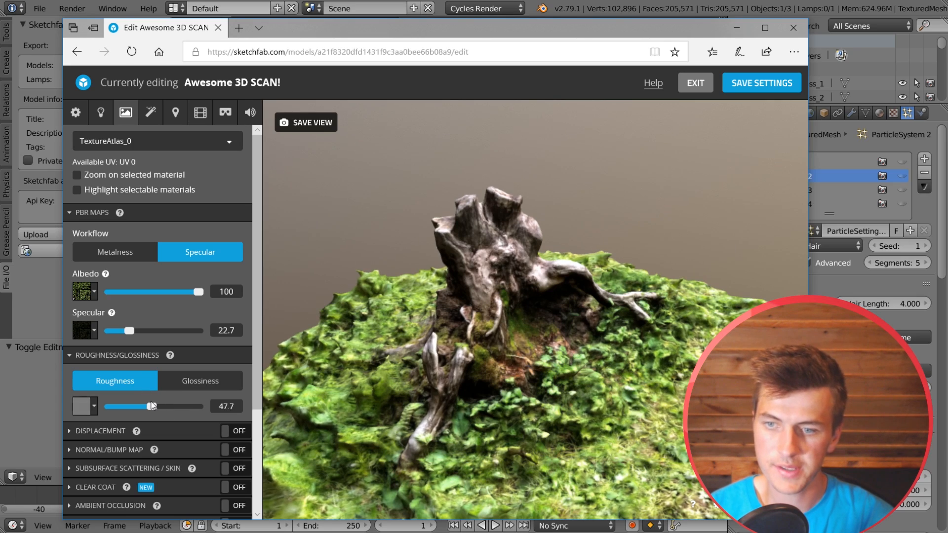
scroll(495, 365, "up", 2)
left_click_drag(495, 364, 562, 347)
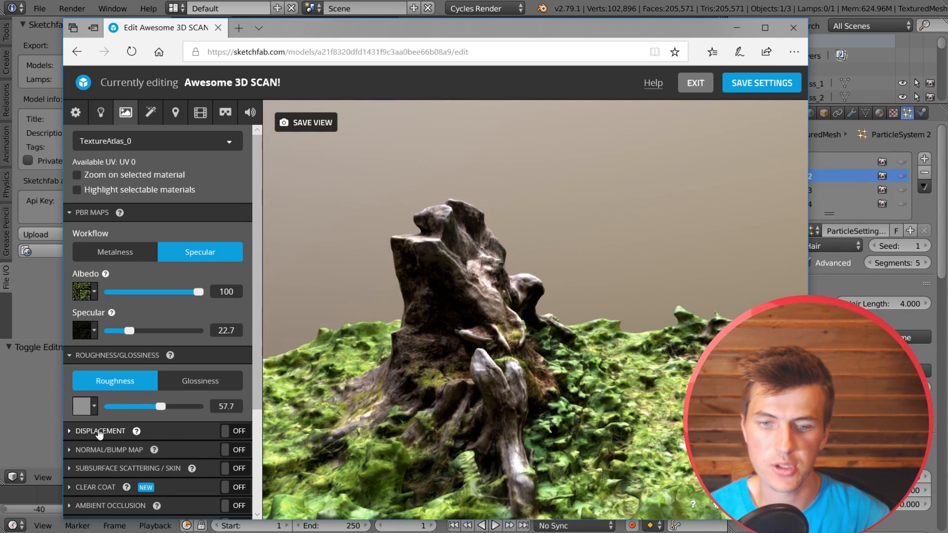
- Expand the displacement settings and assign texture_0.png as the material's roughness map
left_click(99, 430)
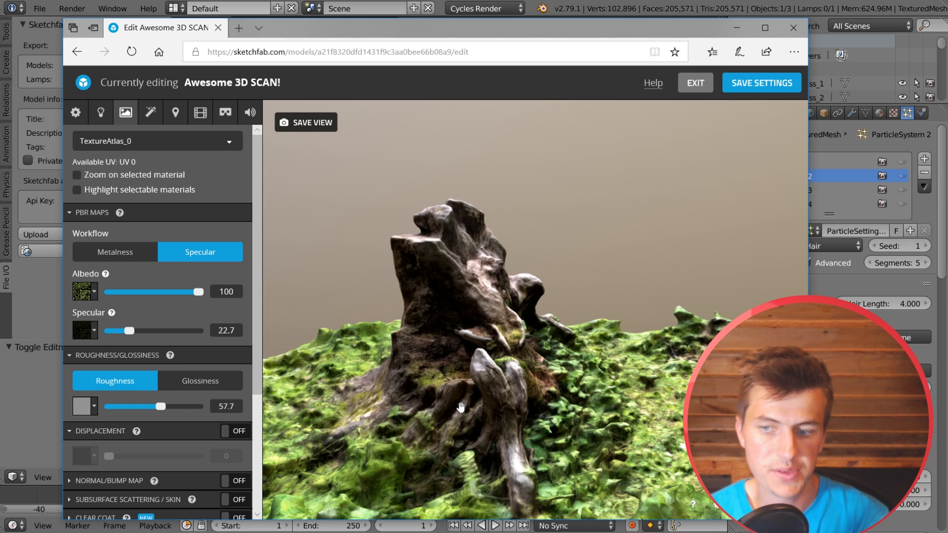
left_click_drag(459, 407, 400, 393)
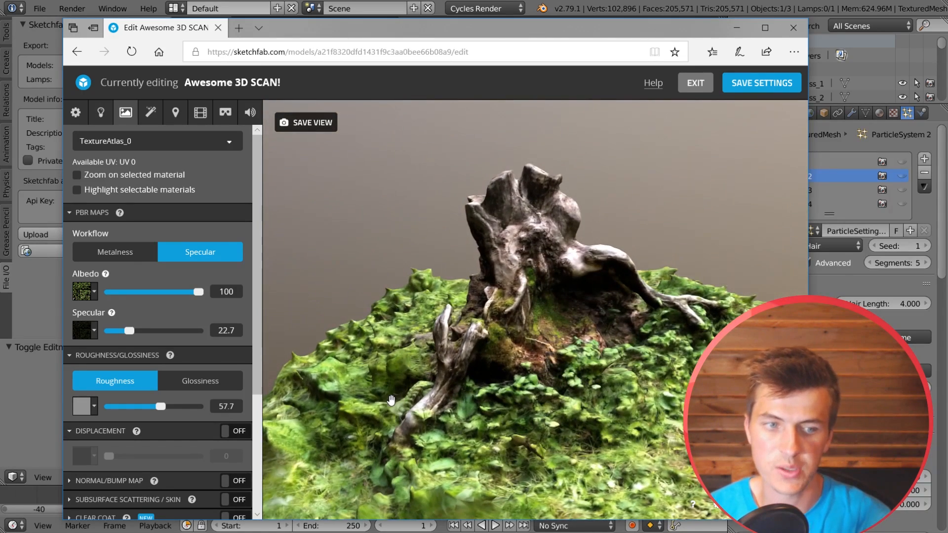
left_click(92, 406)
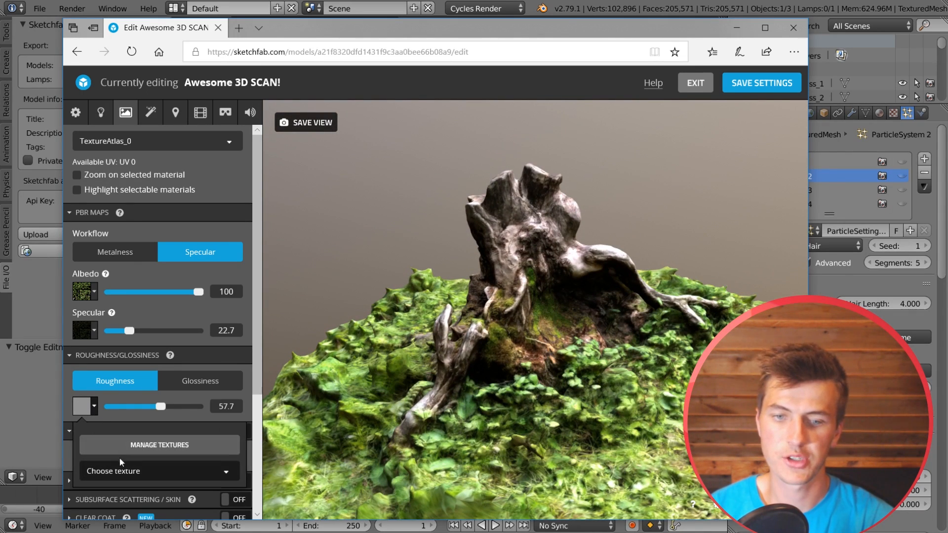
left_click(122, 471)
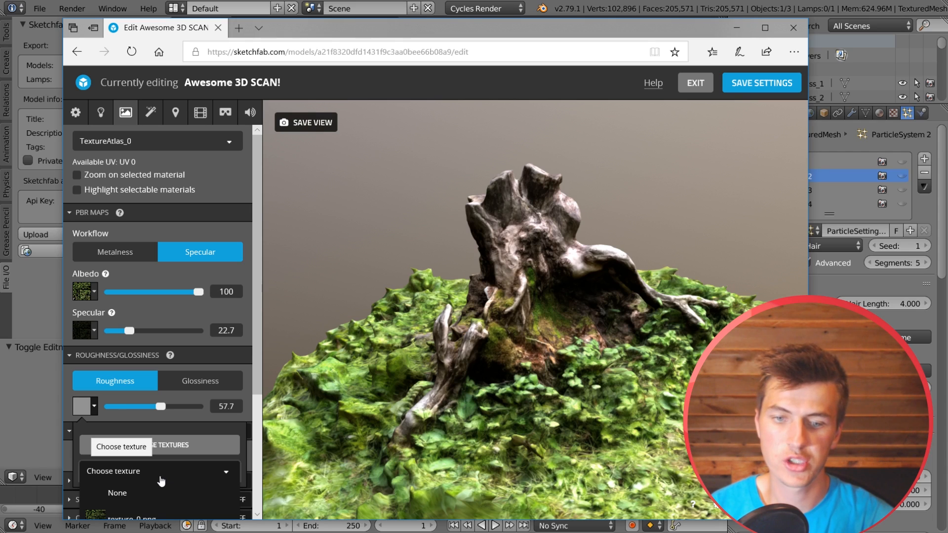
scroll(158, 478, "down", 1)
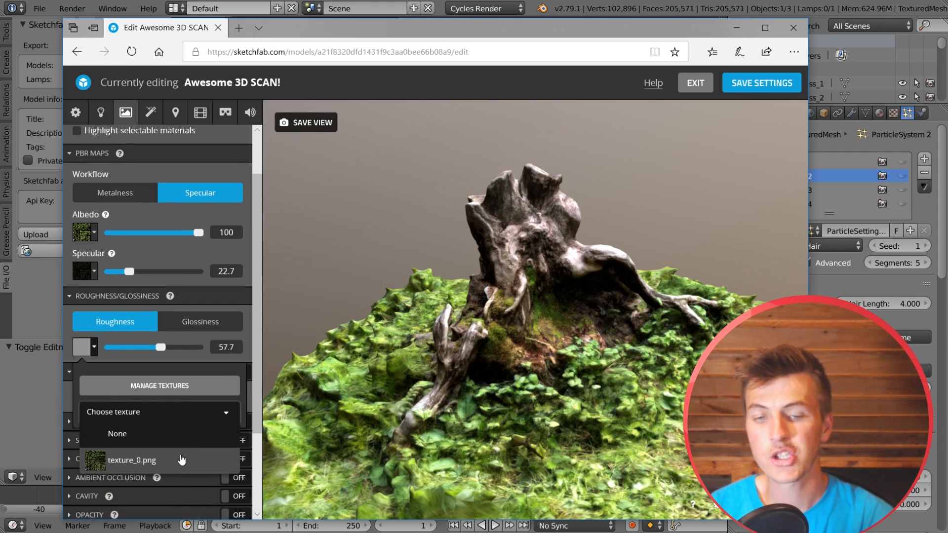
left_click(140, 460)
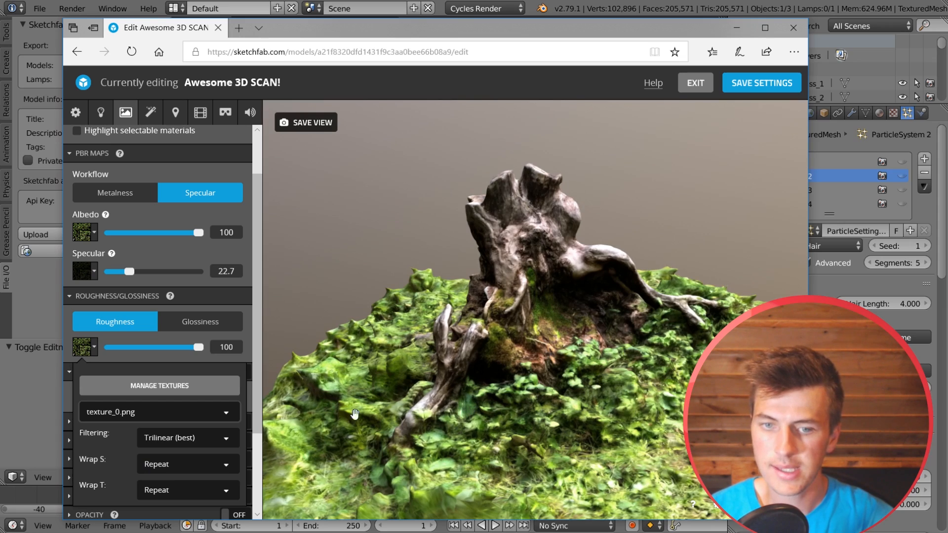
left_click(89, 355)
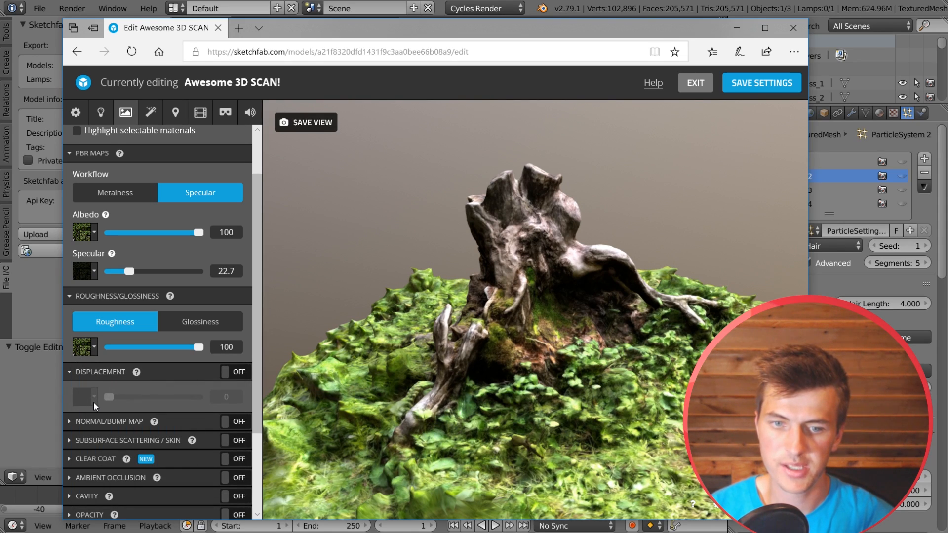
- Turn on displacement, use texture_0.png as its map and reduce its strength to 0.2
left_click(244, 375)
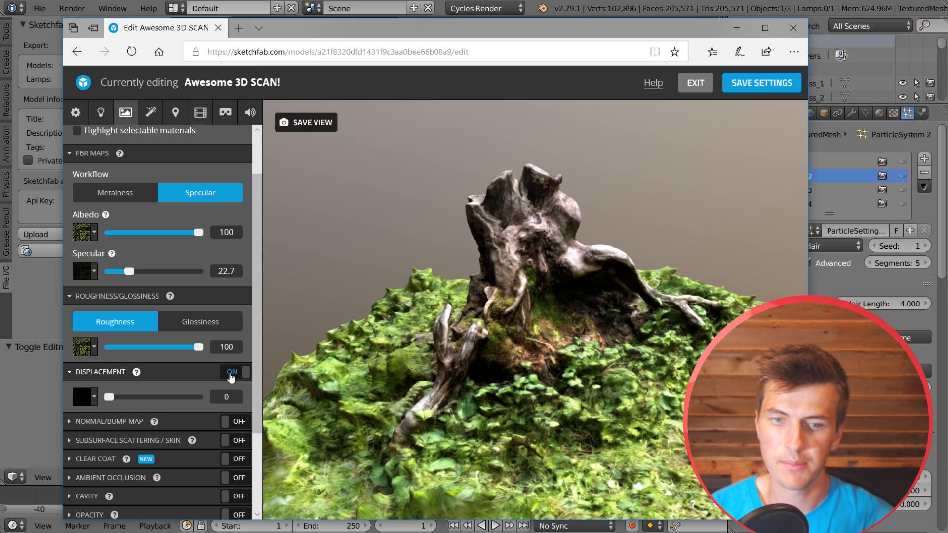
left_click(94, 406)
left_click(151, 461)
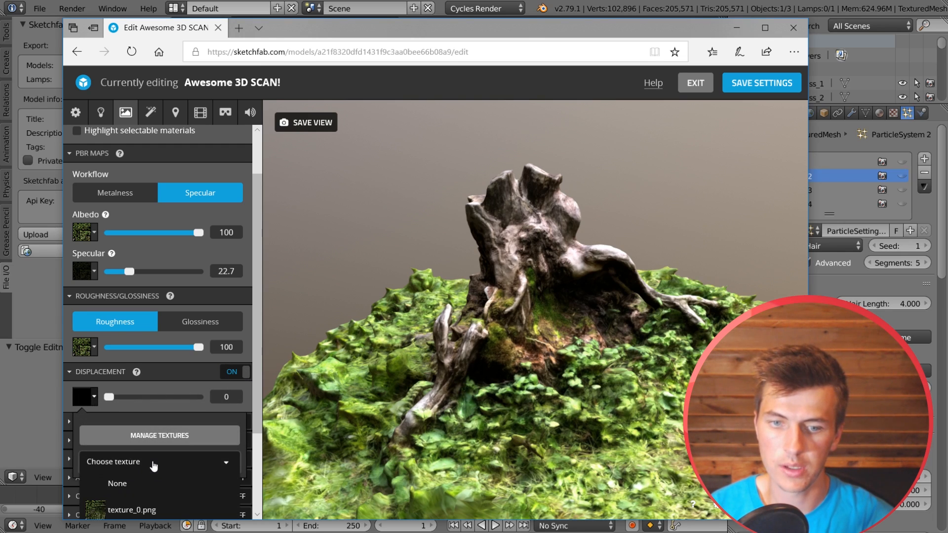
left_click(157, 510)
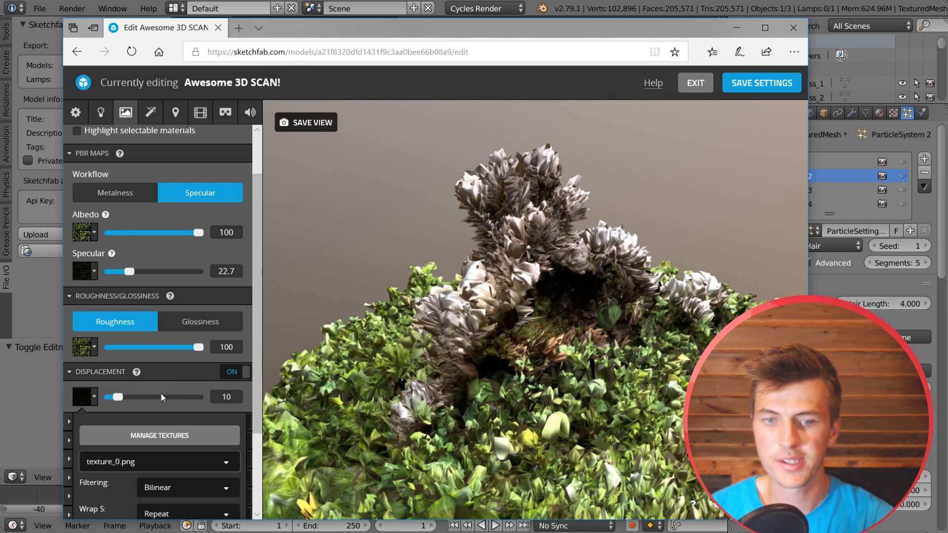
left_click_drag(118, 398, 105, 401)
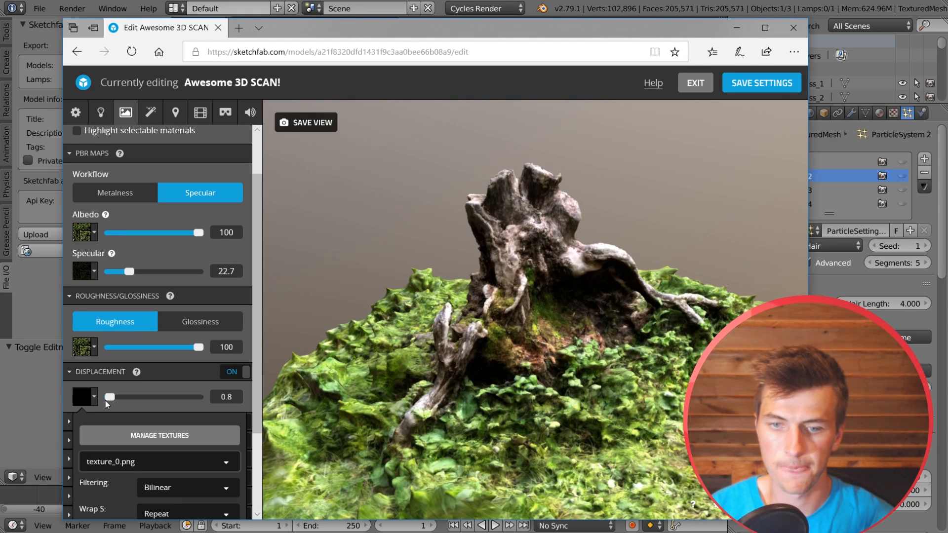
left_click_drag(106, 401, 105, 401)
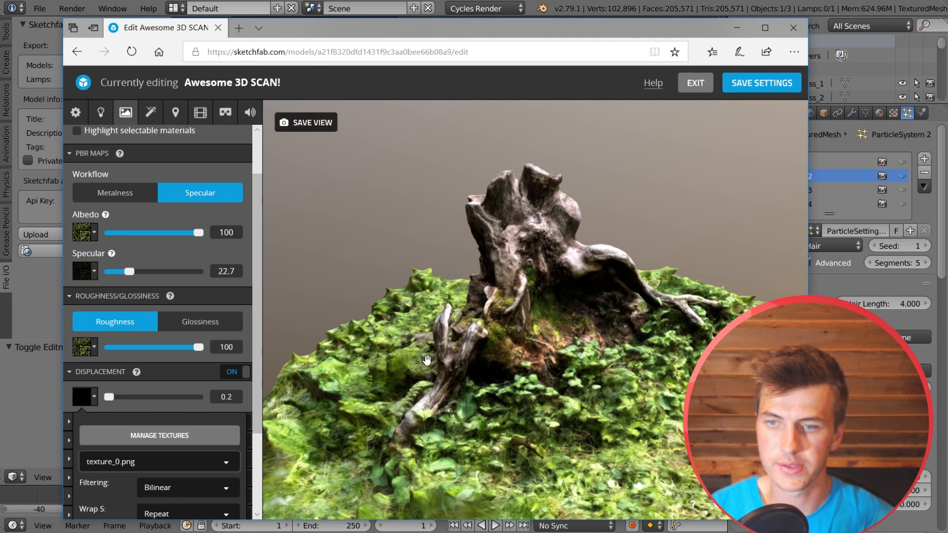
- Turn on the material's normal/bump channel in Bump Map mode and assign texture_0.png as its map
left_click(166, 374)
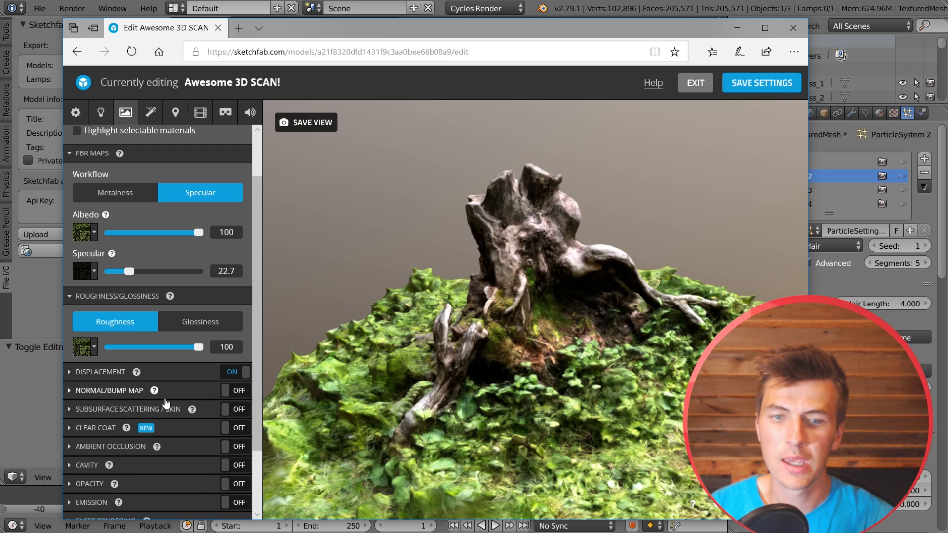
left_click(166, 393)
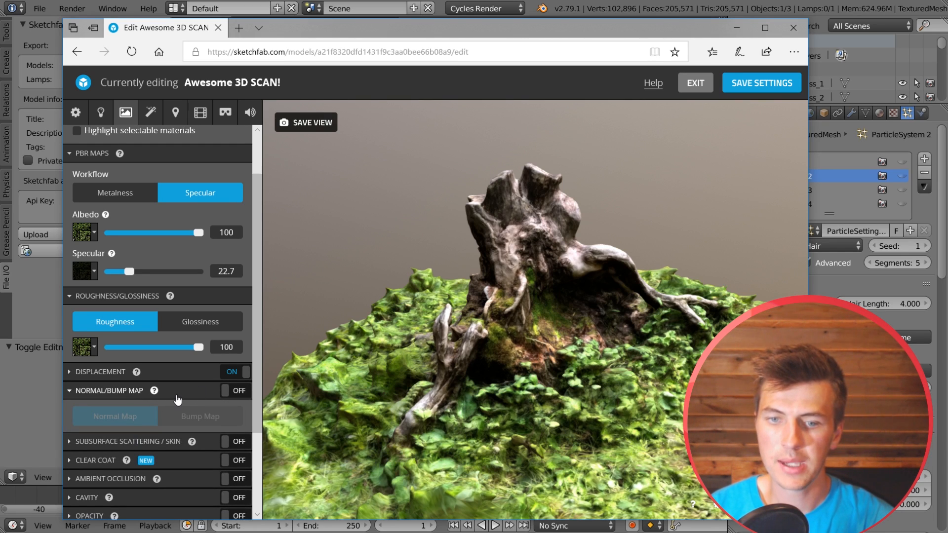
left_click(235, 391)
left_click(211, 417)
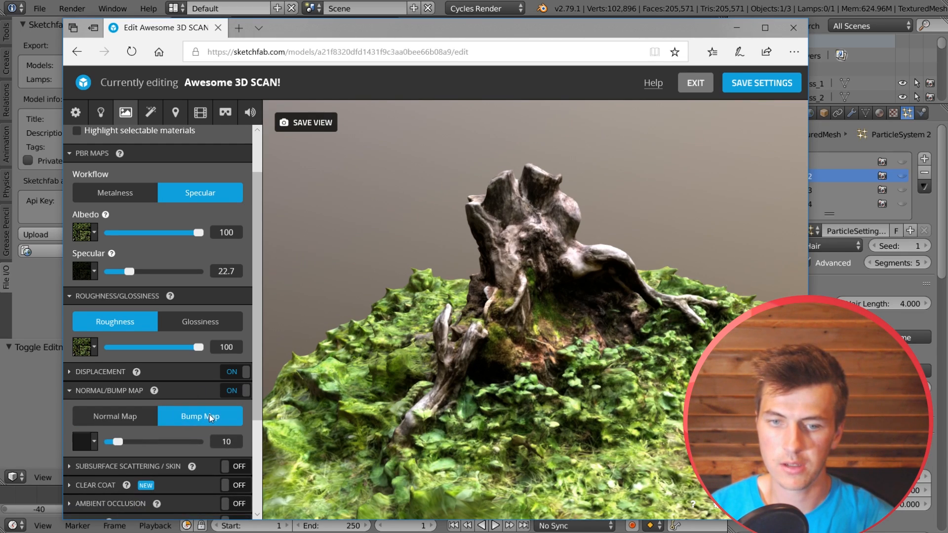
left_click(95, 443)
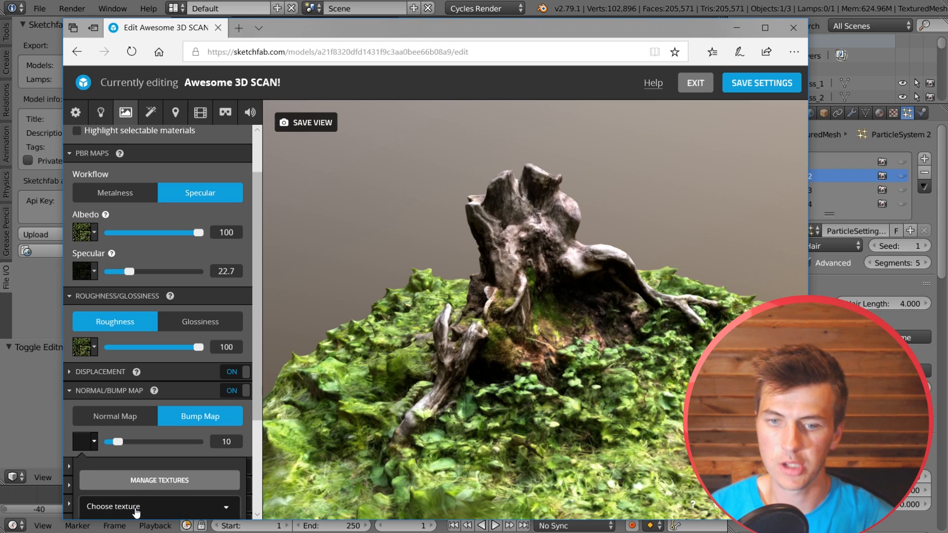
left_click(158, 506)
left_click(105, 497)
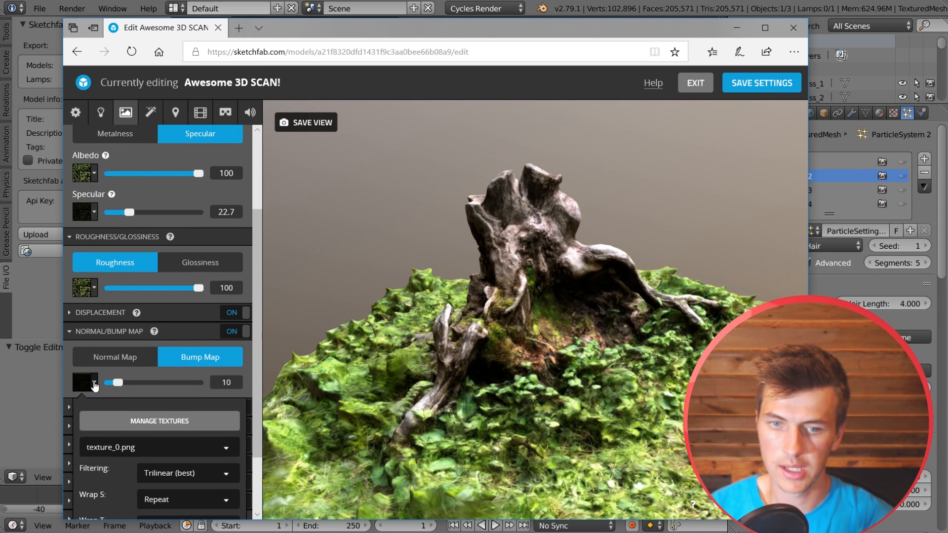
- Try a bump map strength of 59.6 and settle on 41.4, checking the stump's surface detail
left_click(118, 389)
left_click_drag(122, 384, 176, 385)
scroll(518, 286, "up", 5)
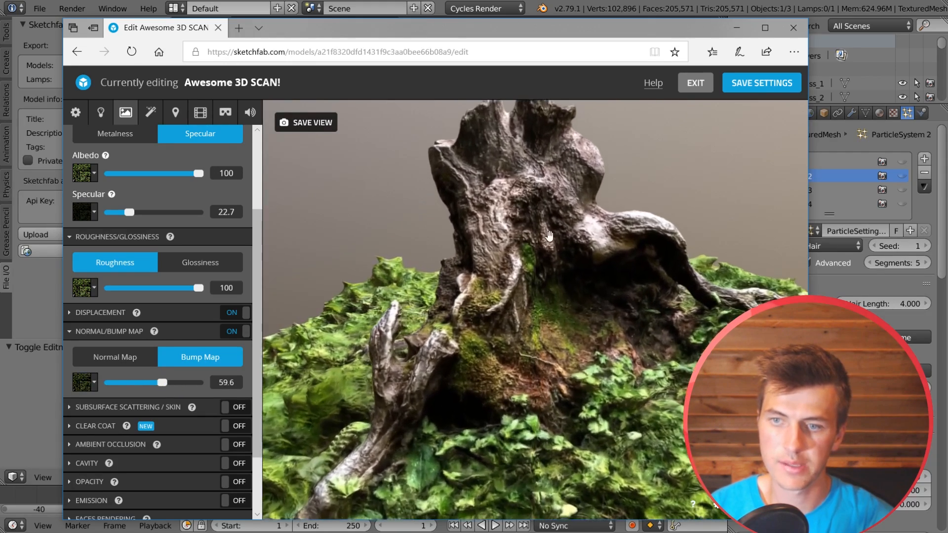
scroll(532, 267, "down", 3)
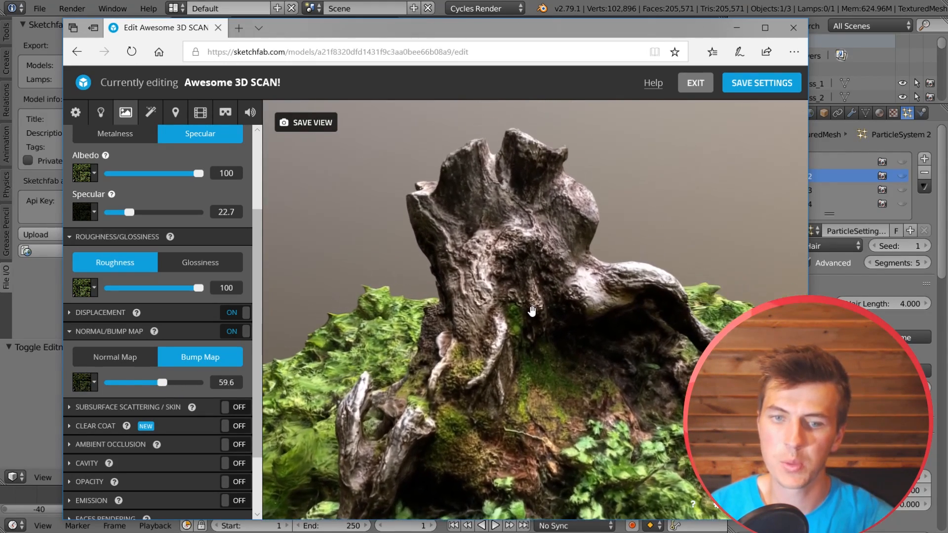
mouse_move(135, 316)
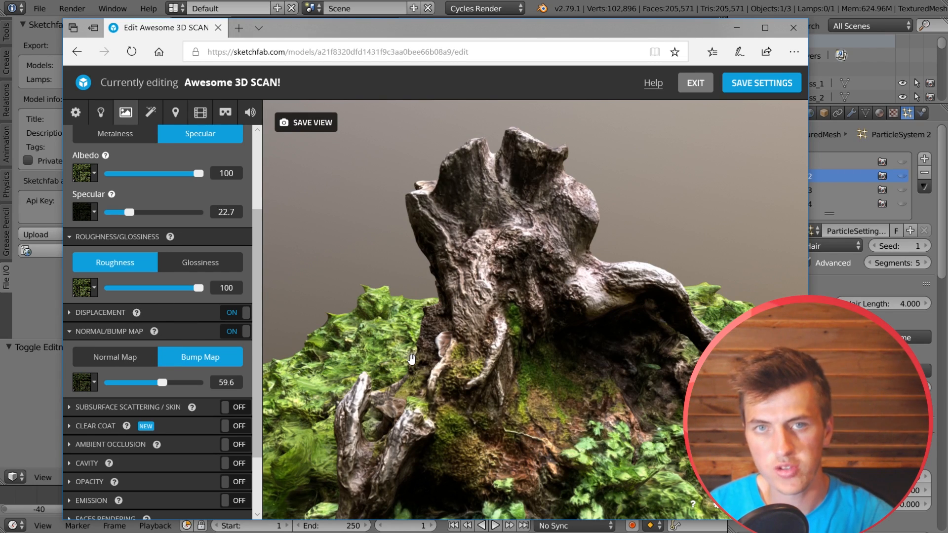
mouse_move(157, 387)
left_mouse_down()
mouse_move(119, 384)
mouse_move(148, 384)
left_mouse_up()
scroll(511, 316, "down", 3)
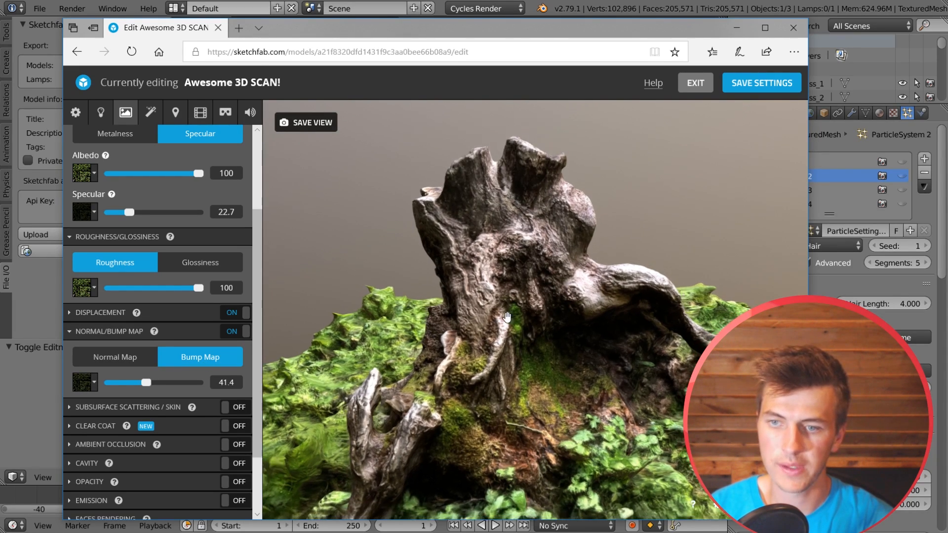
mouse_move(495, 314)
left_mouse_down()
mouse_move(508, 311)
mouse_move(543, 343)
mouse_move(534, 348)
mouse_move(538, 375)
mouse_move(522, 377)
mouse_move(565, 421)
left_mouse_up()
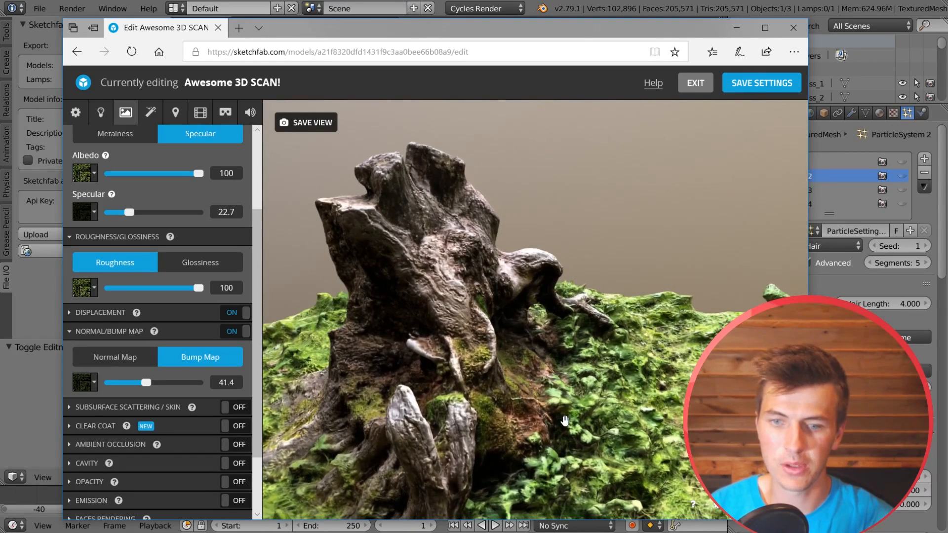
- Turn on ambient occlusion for the material and check the stump from another angle
scroll(163, 434, "down", 1)
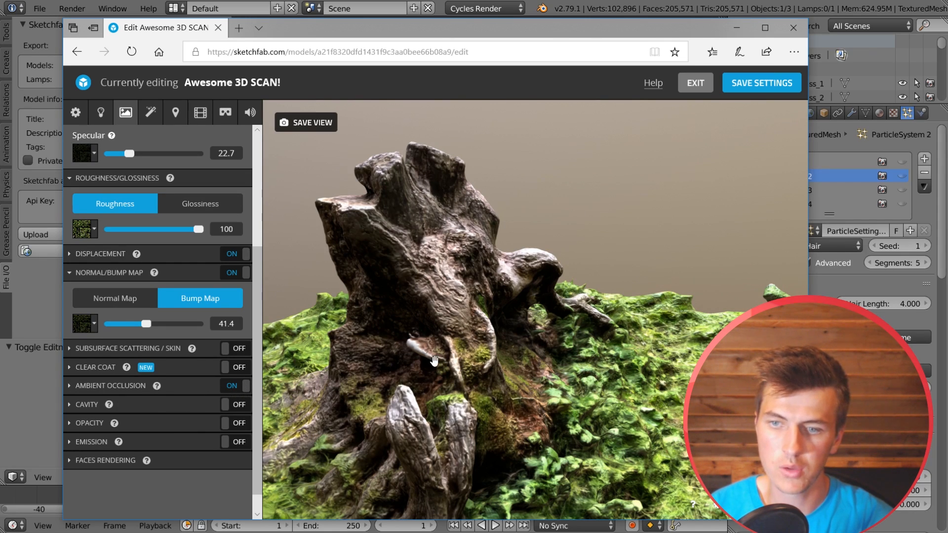
left_click_drag(434, 361, 550, 339)
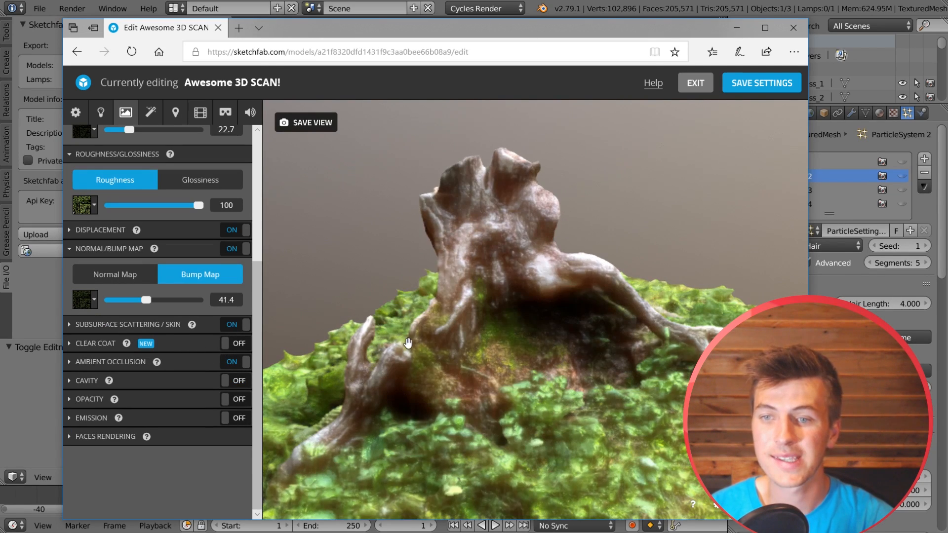
- Try subsurface scattering on the material and switch both Subsurface Scattering and Translucency back off
mouse_move(462, 368)
left_mouse_down()
mouse_move(472, 343)
mouse_move(508, 339)
mouse_move(487, 262)
left_mouse_up()
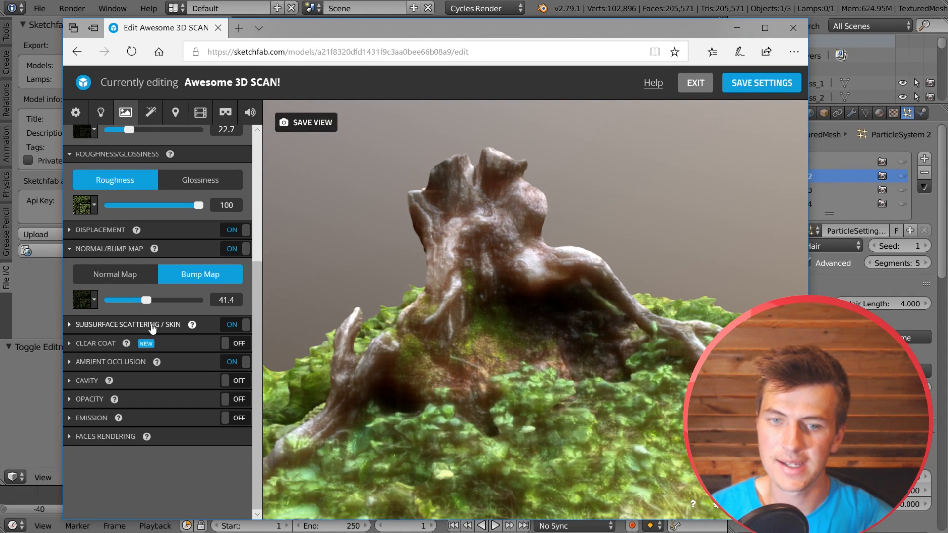
left_click(73, 326)
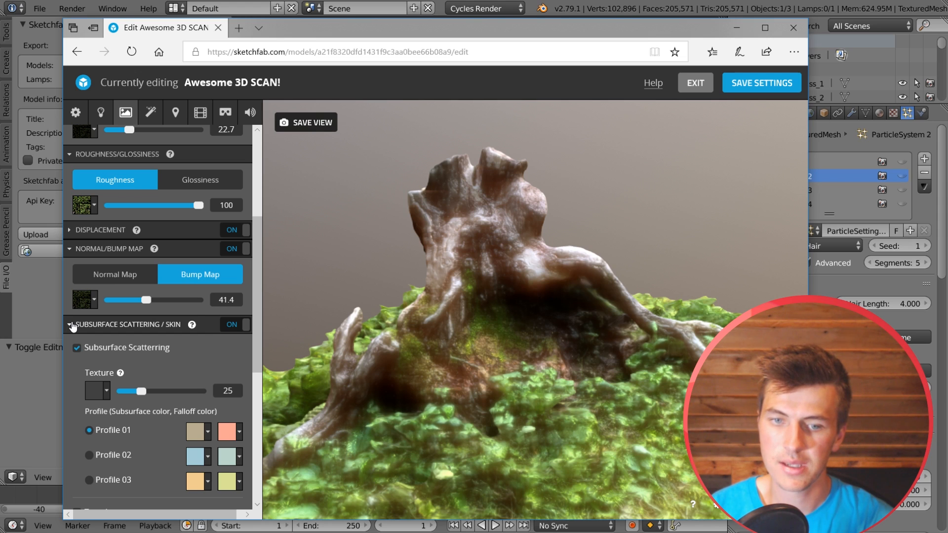
scroll(197, 371, "down", 2)
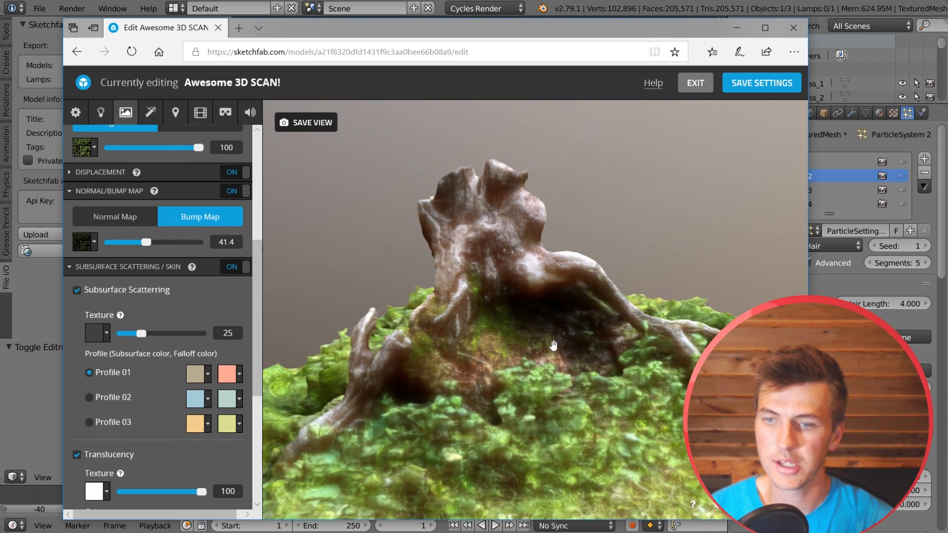
left_click(76, 291)
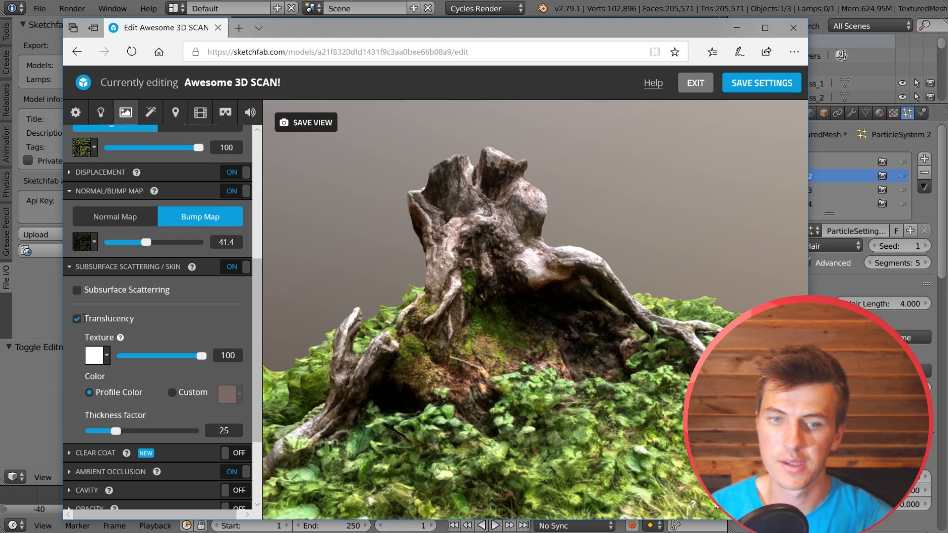
left_click(77, 318)
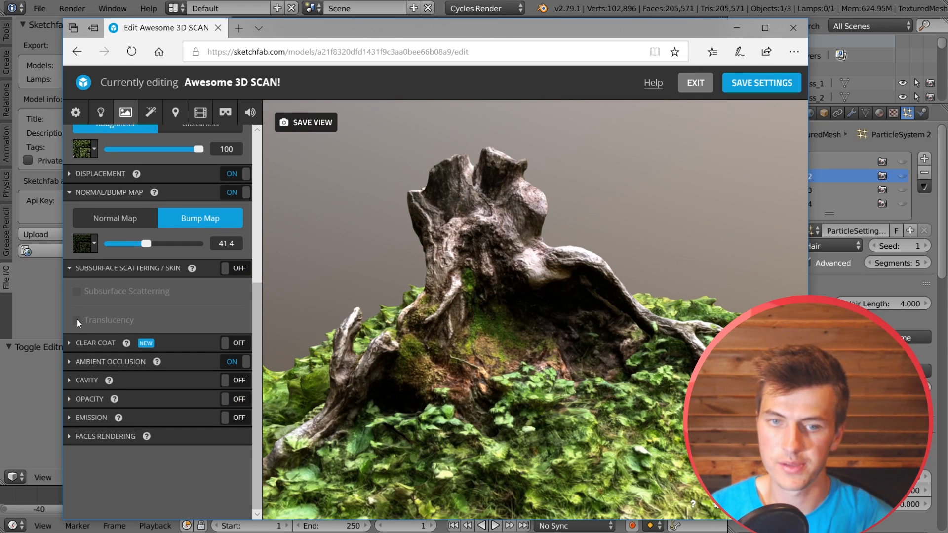
left_click(69, 271)
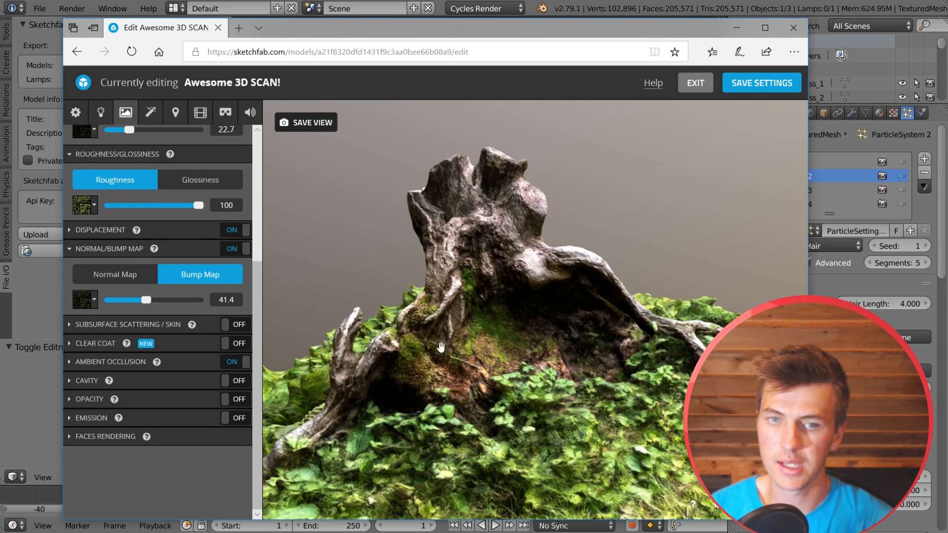
mouse_move(487, 354)
left_mouse_down()
mouse_move(514, 364)
mouse_move(478, 356)
mouse_move(560, 350)
mouse_move(539, 400)
mouse_move(575, 394)
mouse_move(516, 395)
mouse_move(533, 406)
left_mouse_up()
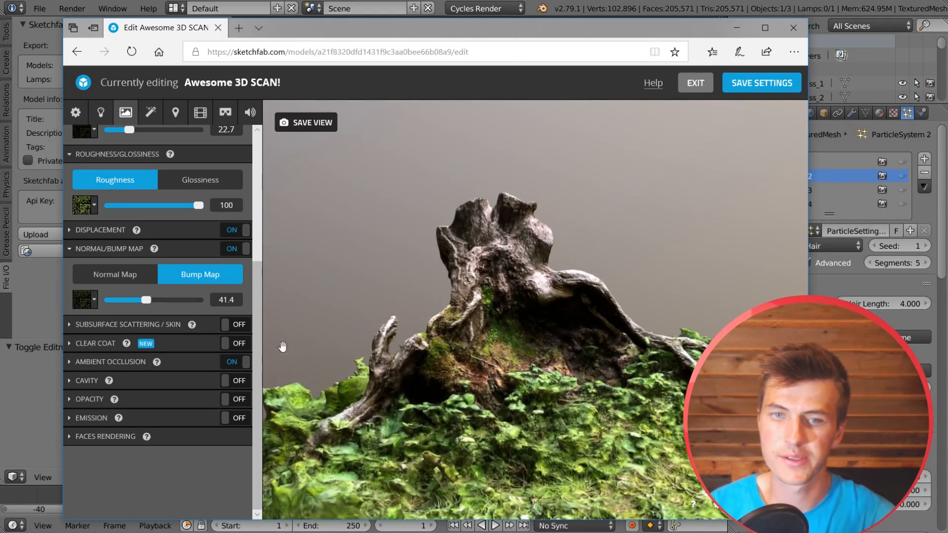
- Enable the post-processing filters with Screen Space Reflection and SSAO turned on
left_click(149, 123)
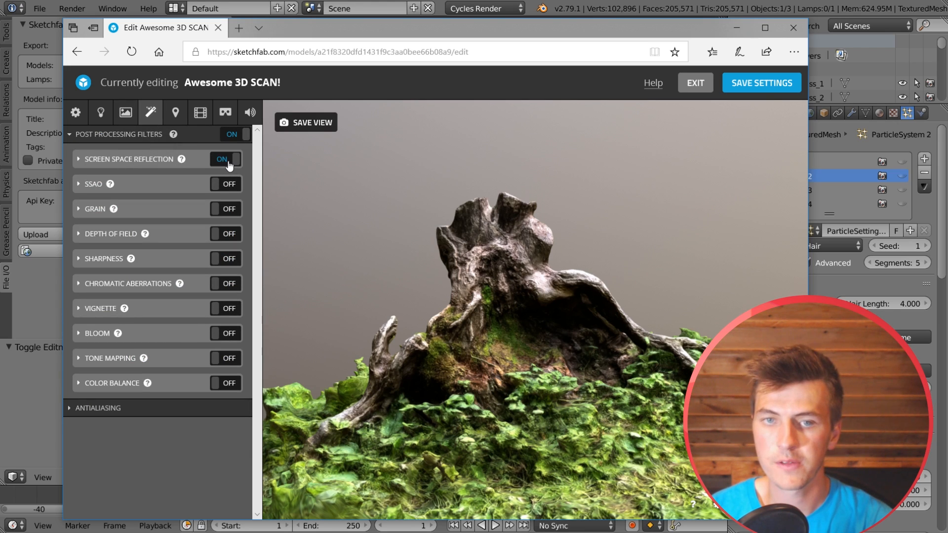
left_click_drag(559, 432, 526, 411)
left_click_drag(461, 388, 597, 396)
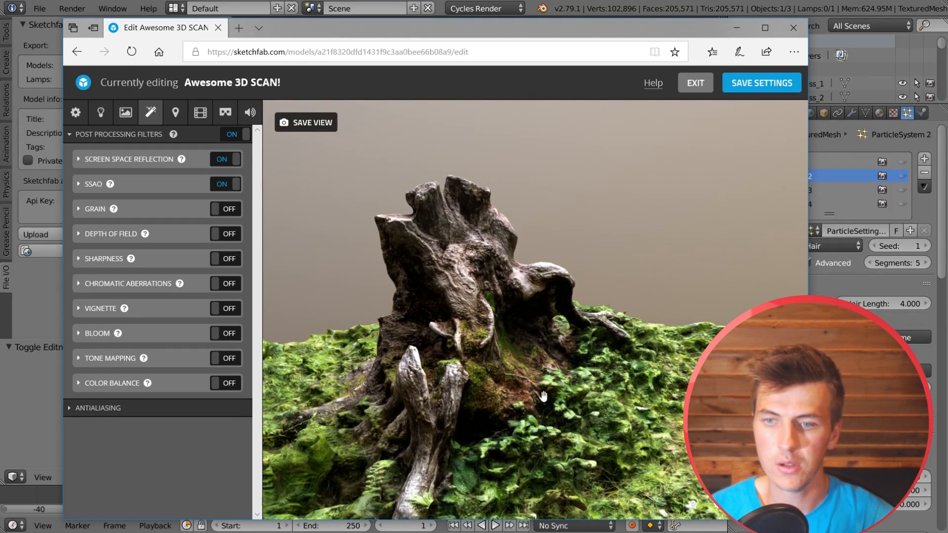
- Turn on the Grain filter and set its amount to 52.841
left_click(229, 209)
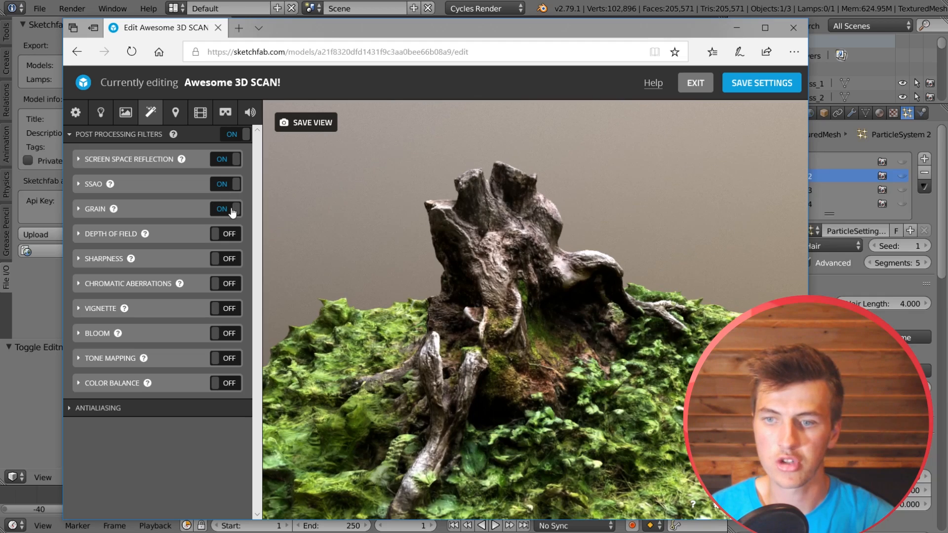
left_click(79, 210)
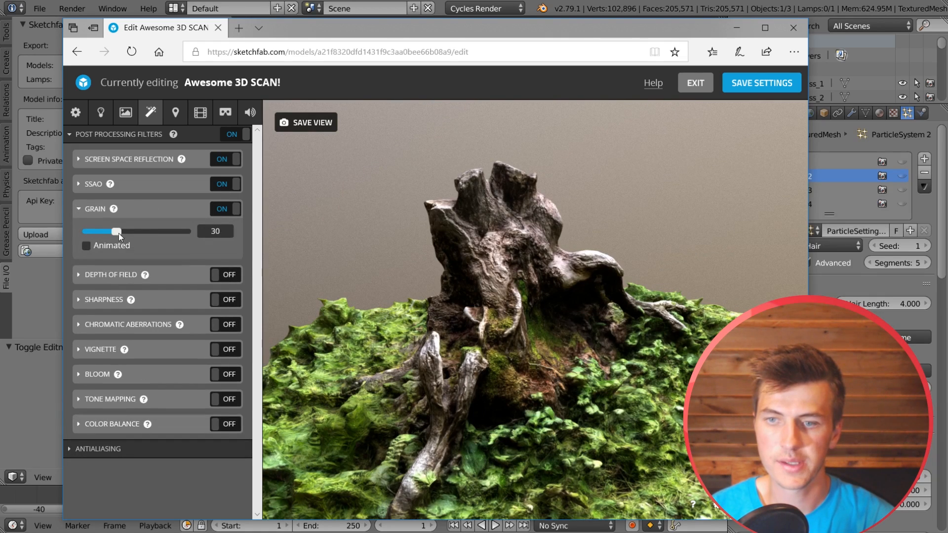
left_click_drag(143, 238, 139, 236)
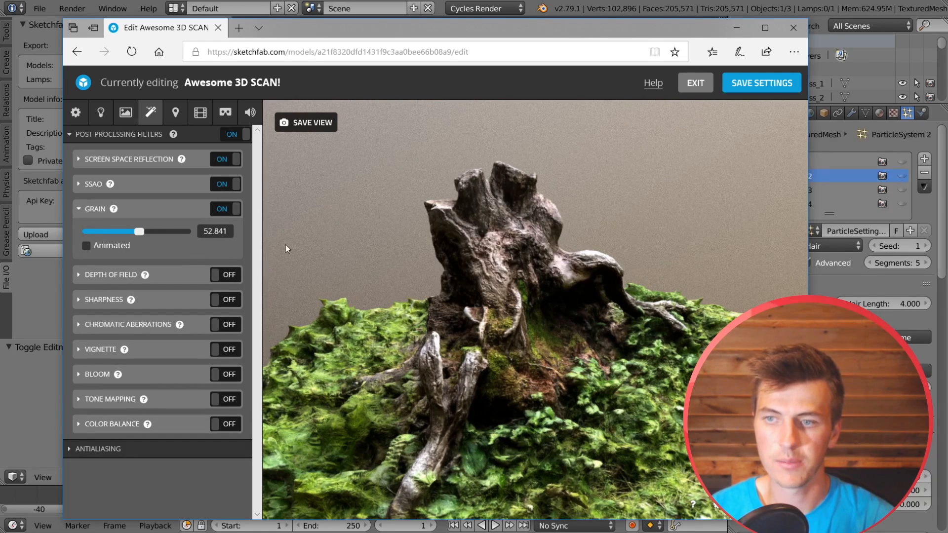
- Turn on Depth of Field, focus it on the stump, and set foreground blur to 37.5 and background blur to 52.841
left_click(225, 275)
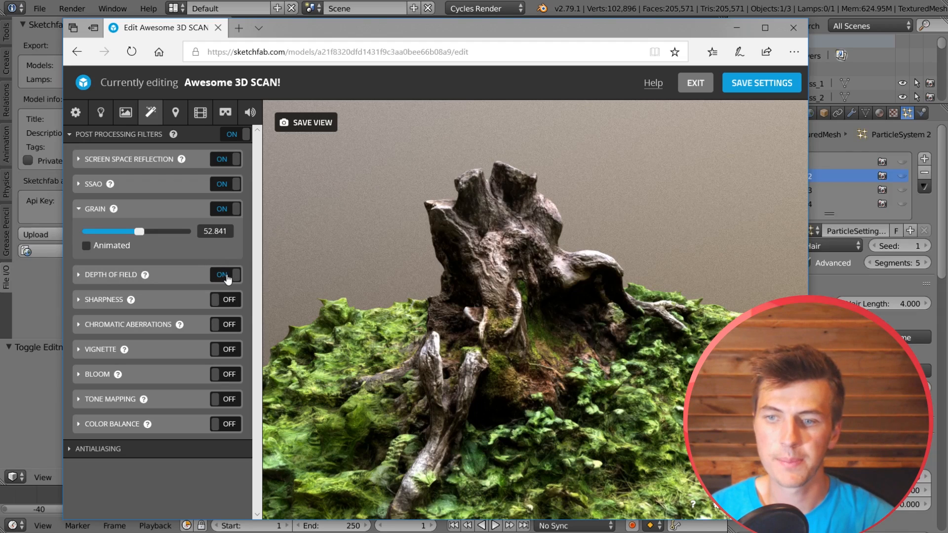
left_click(85, 276)
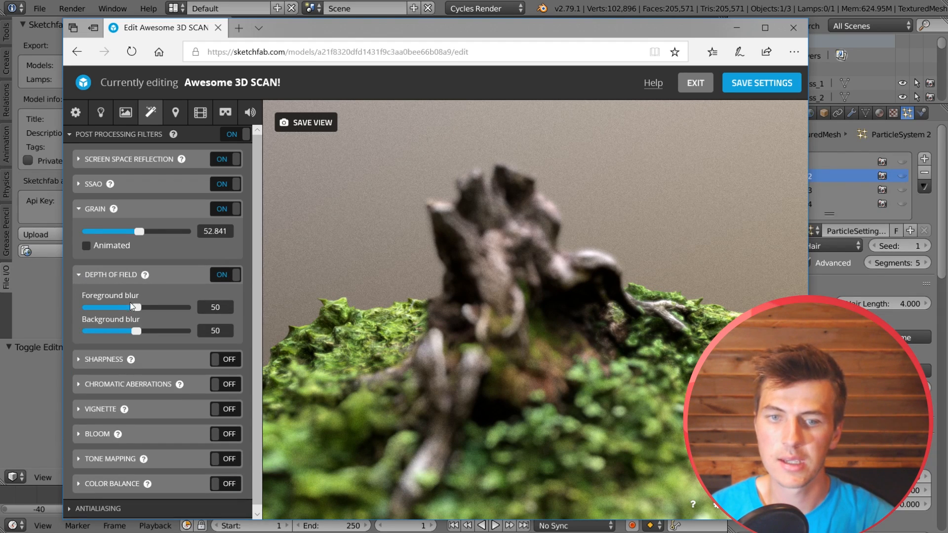
left_click(514, 293)
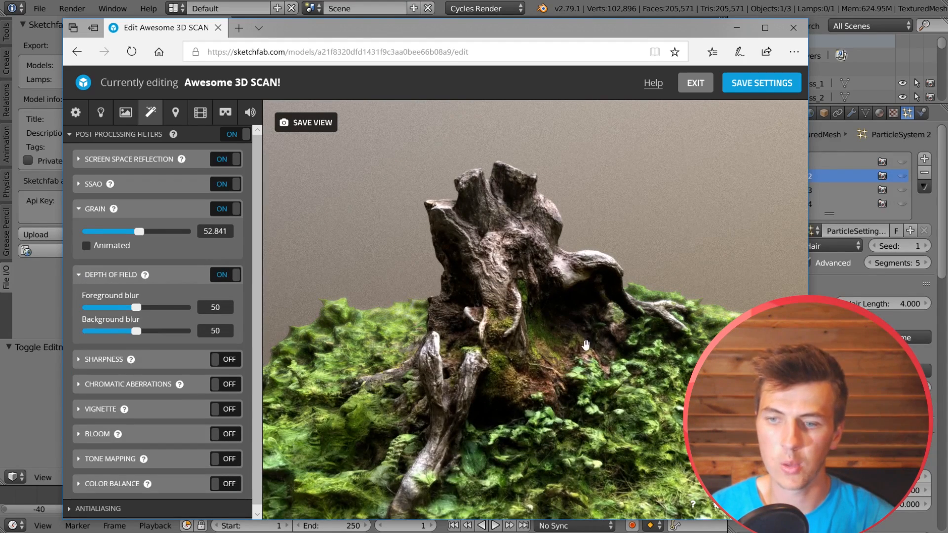
left_click_drag(520, 358, 505, 362)
left_click_drag(647, 346, 558, 343)
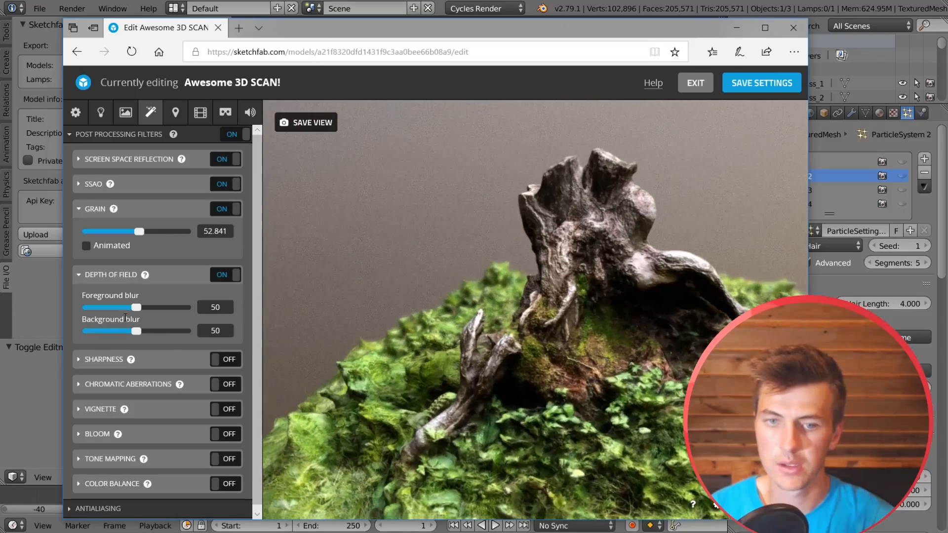
left_click_drag(137, 308, 140, 333)
mouse_move(525, 346)
left_mouse_down()
mouse_move(530, 301)
mouse_move(538, 335)
left_mouse_up()
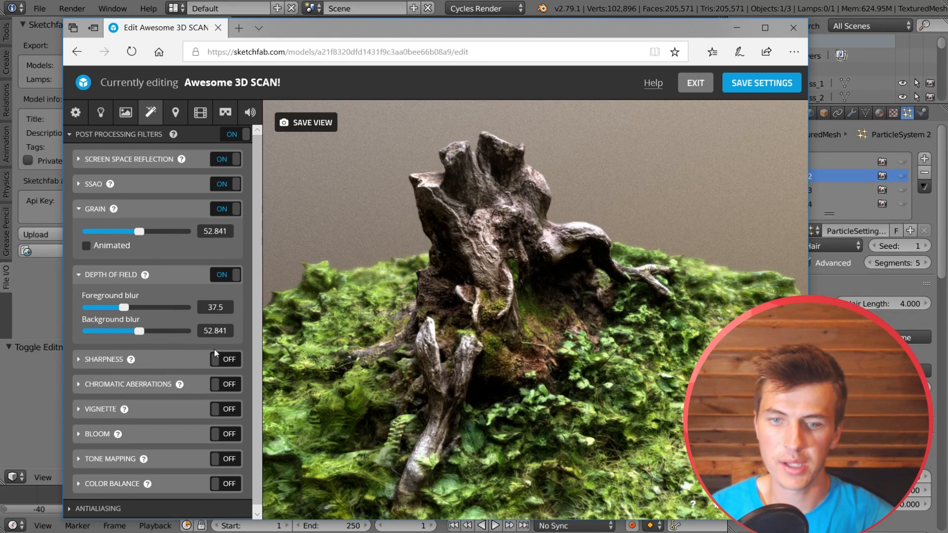
- Turn on the Sharpness and Vignette filters and set the vignette amount to 40.341
left_click(223, 359)
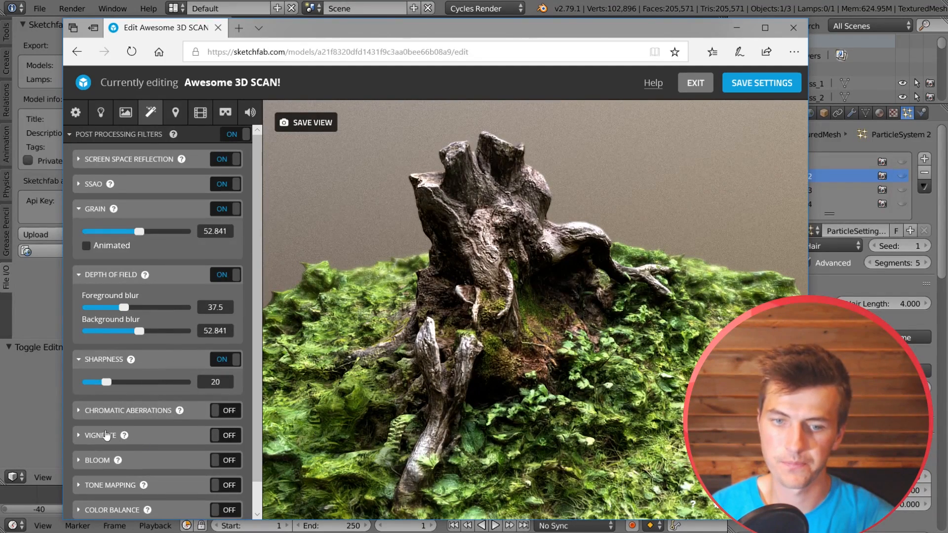
left_click(106, 435)
left_click(223, 435)
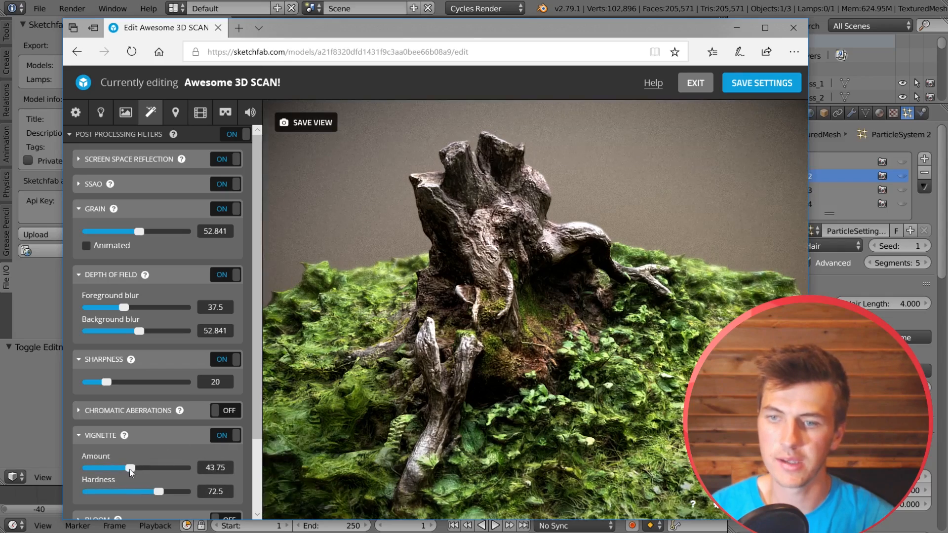
left_click_drag(131, 472, 127, 472)
- Turn on the Bloom filter with a threshold of 30.114, an intensity of 0 and a radius of 27.273
scroll(145, 409, "down", 2)
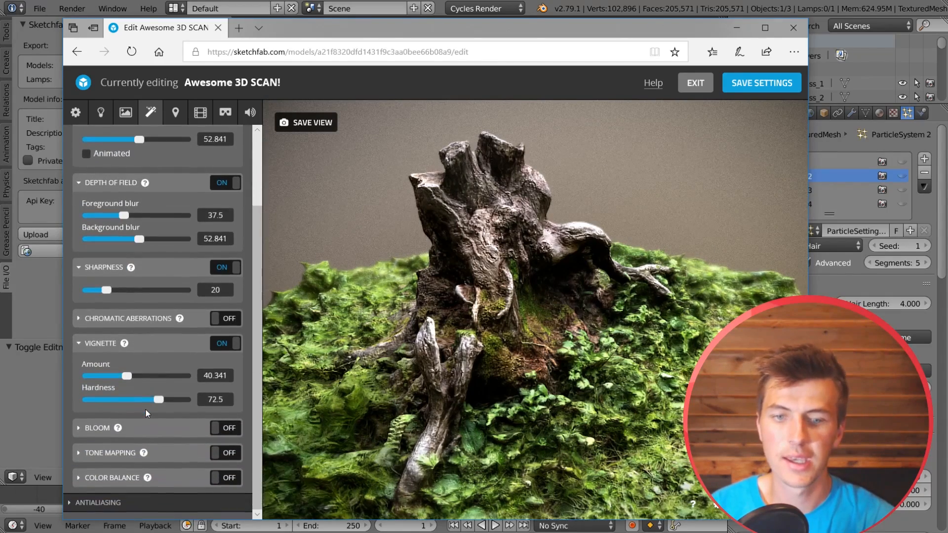
left_click(143, 427)
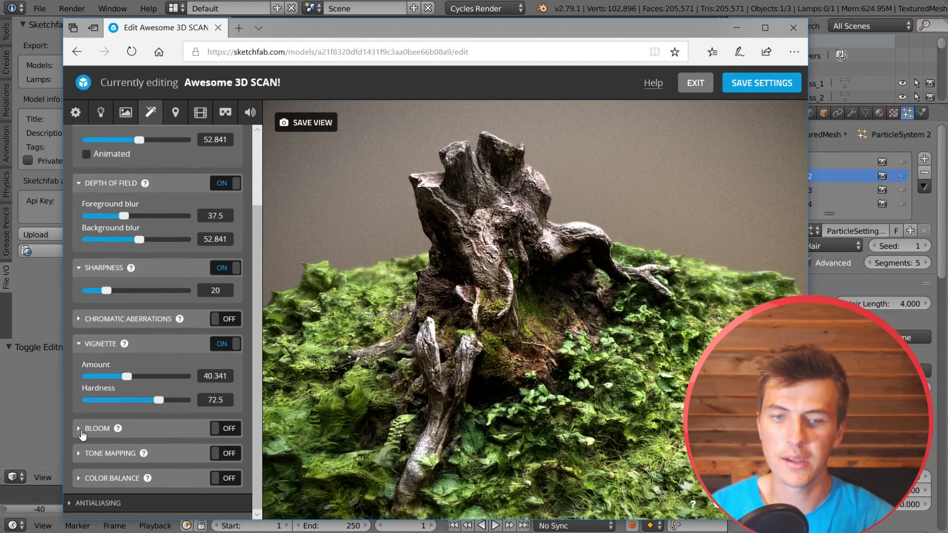
left_click(217, 429)
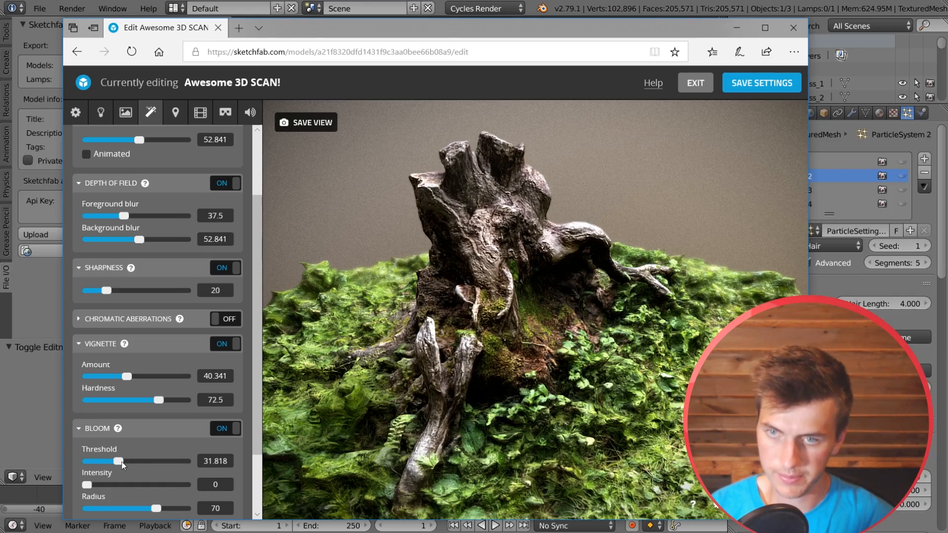
left_click_drag(121, 462, 137, 461)
left_click_drag(64, 463, 106, 455)
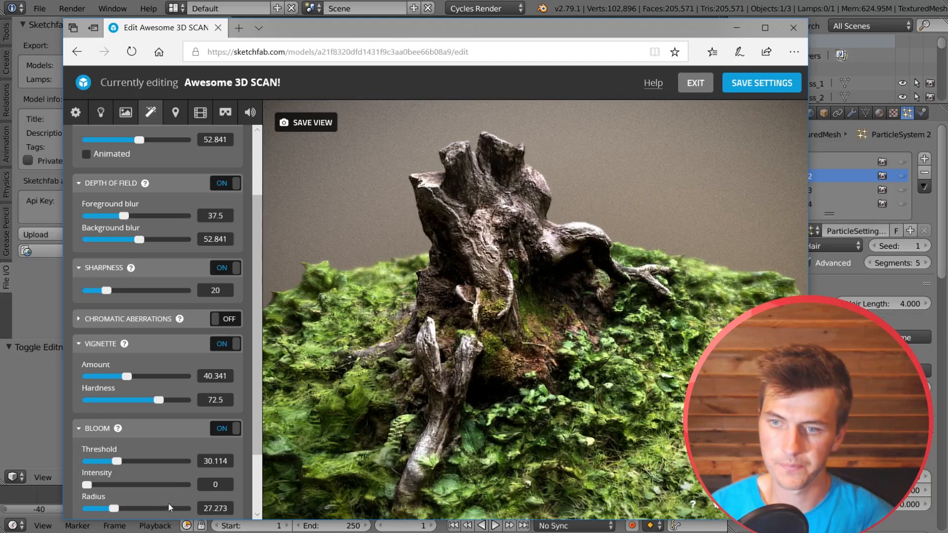
- Set the Bloom intensity to 11.364 and the radius to 82.955, and save the model's settings
mouse_move(91, 485)
left_mouse_down()
mouse_move(120, 485)
mouse_move(95, 486)
left_mouse_up()
mouse_move(315, 417)
left_mouse_down()
mouse_move(499, 348)
mouse_move(554, 313)
mouse_move(652, 333)
mouse_move(598, 313)
mouse_move(575, 316)
left_mouse_up()
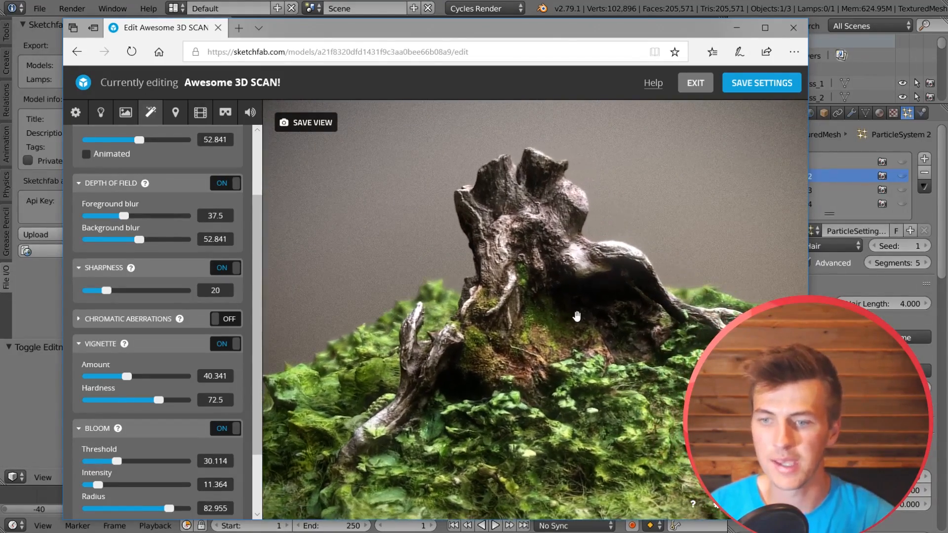
scroll(196, 431, "down", 3)
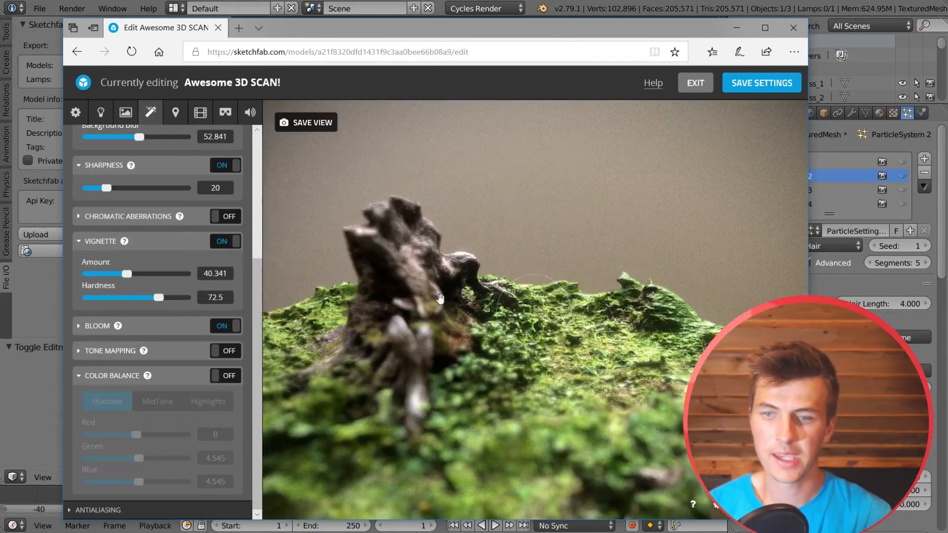
mouse_move(437, 302)
left_mouse_down()
mouse_move(571, 325)
mouse_move(604, 362)
mouse_move(615, 352)
left_mouse_up()
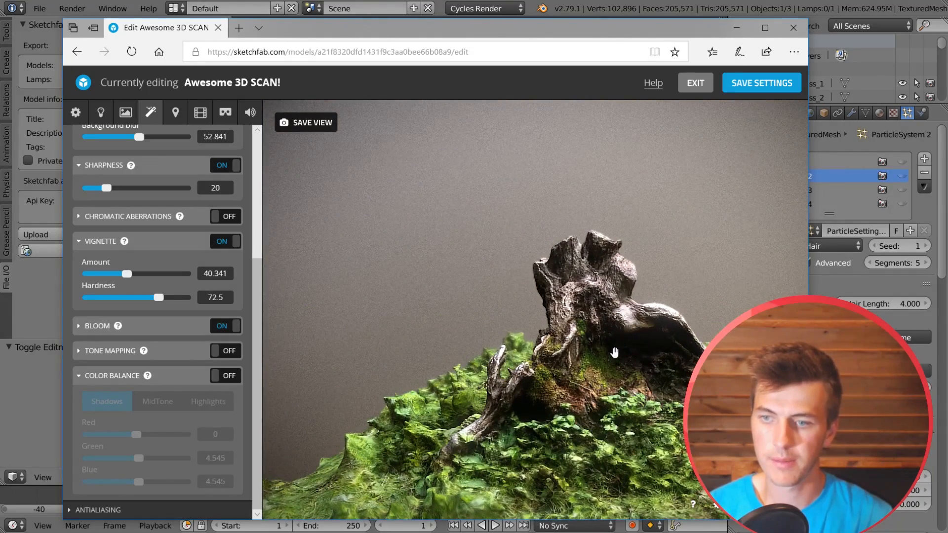
left_click(780, 86)
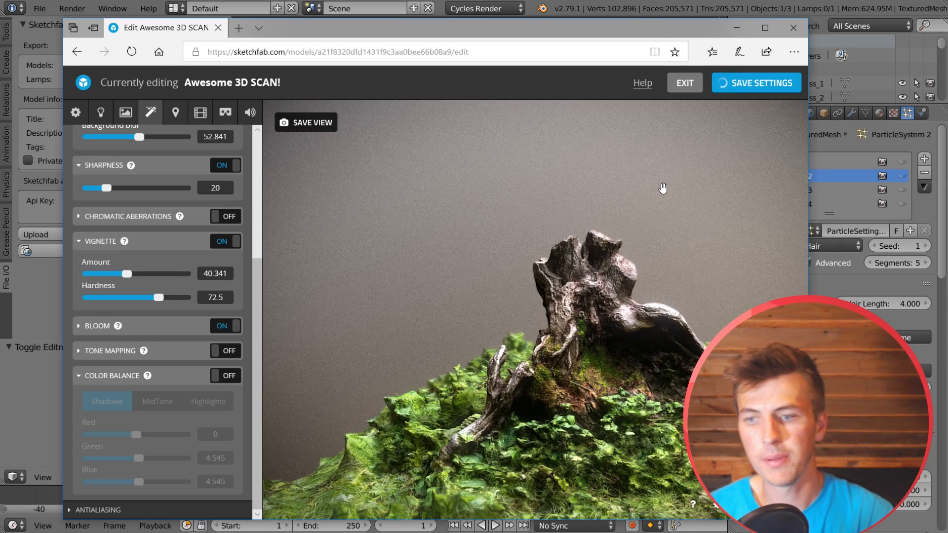
left_click_drag(667, 338, 652, 326)
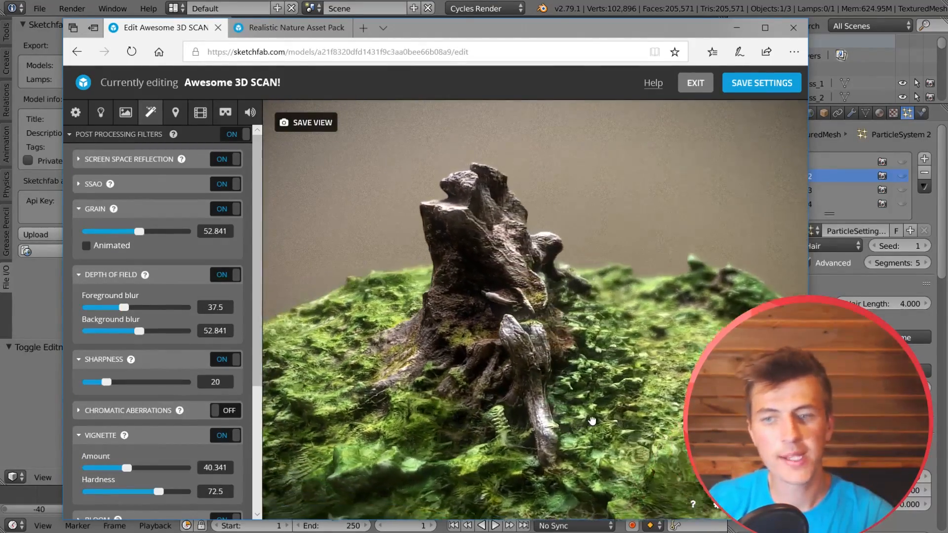
mouse_move(549, 419)
left_mouse_down()
mouse_move(478, 422)
mouse_move(477, 434)
left_mouse_up()
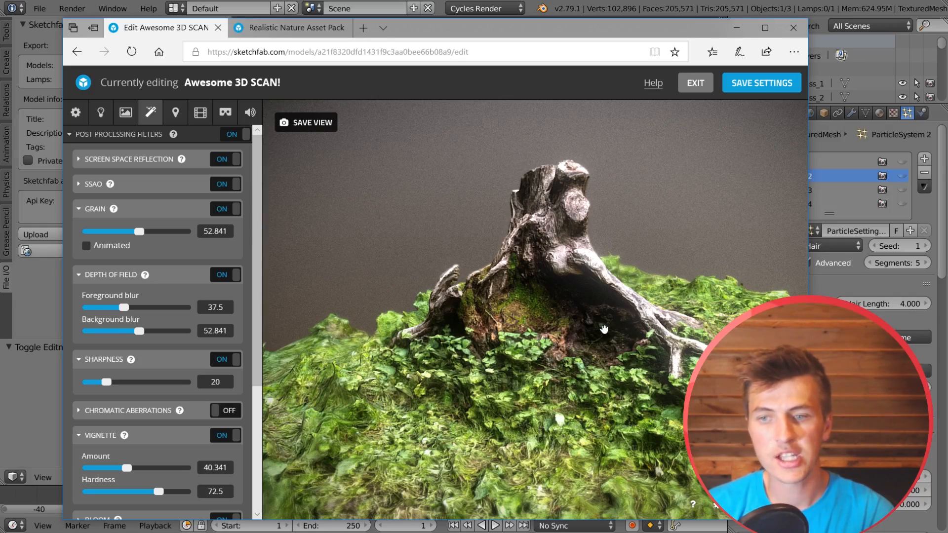
mouse_move(604, 329)
left_mouse_down()
mouse_move(506, 340)
mouse_move(552, 348)
mouse_move(428, 334)
left_mouse_up()
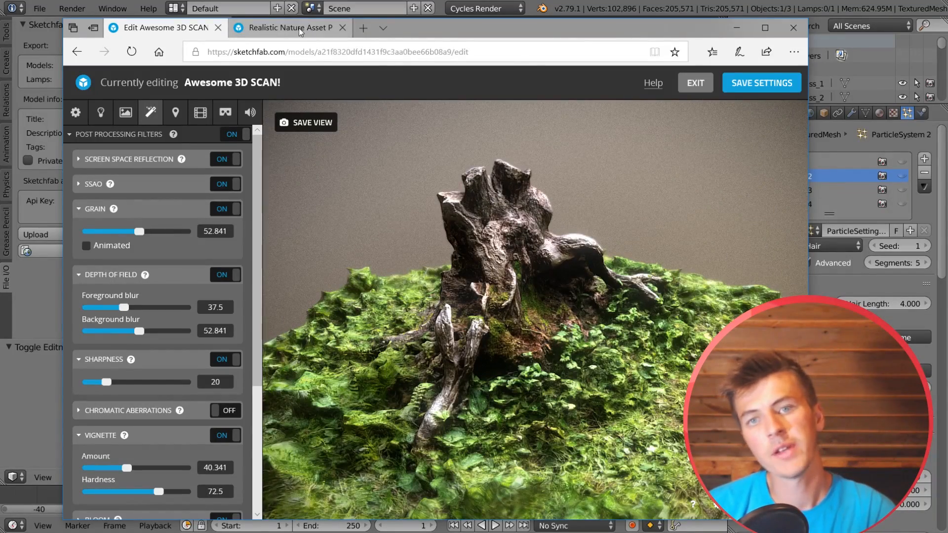
- Look over the Realistic Nature Asset Pack model on its page and return to editing the stump scan
left_click(297, 27)
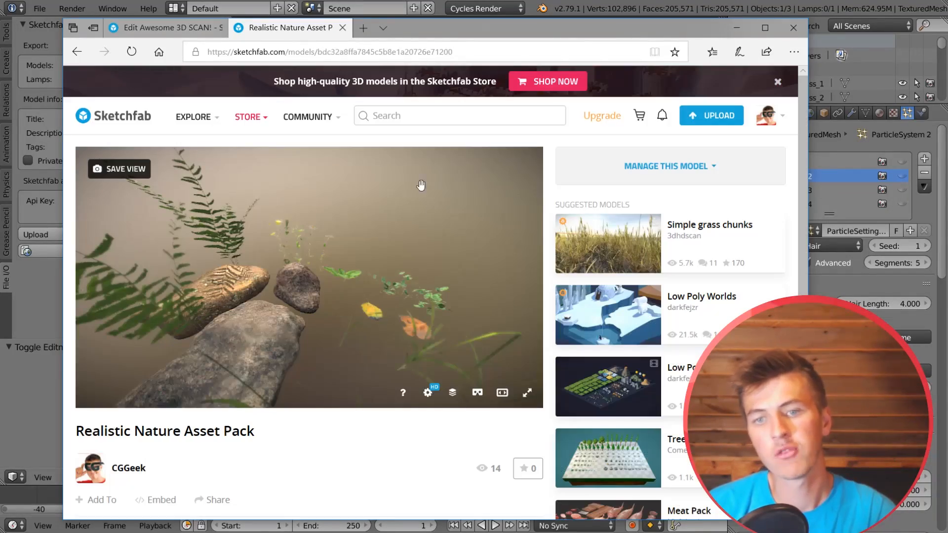
mouse_move(420, 185)
left_mouse_down()
mouse_move(356, 290)
mouse_move(370, 286)
mouse_move(349, 328)
mouse_move(298, 322)
mouse_move(370, 328)
mouse_move(339, 317)
mouse_move(349, 303)
mouse_move(404, 311)
left_mouse_up()
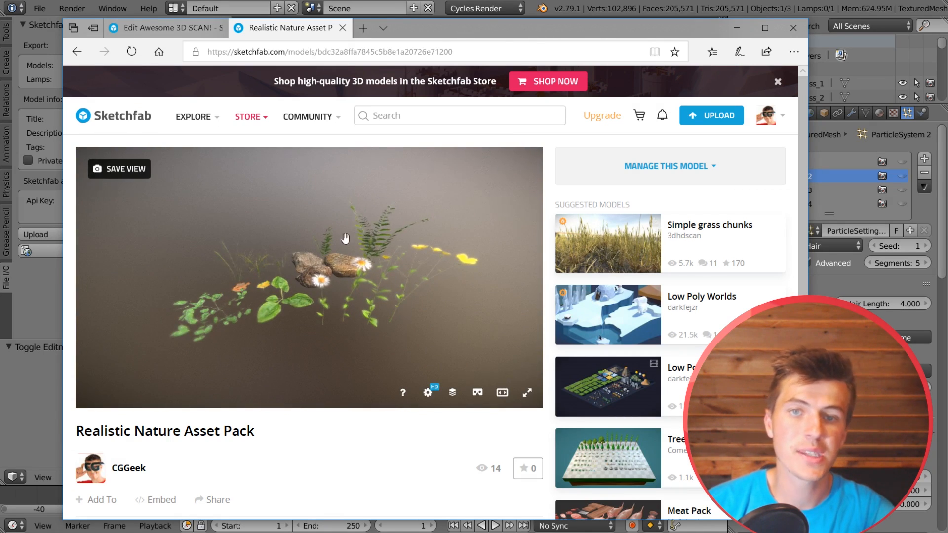
left_click(185, 31)
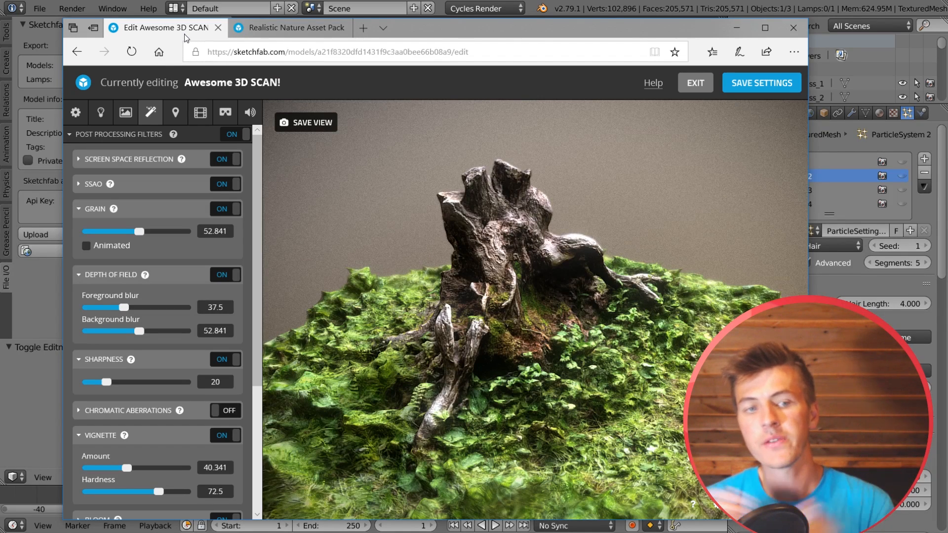